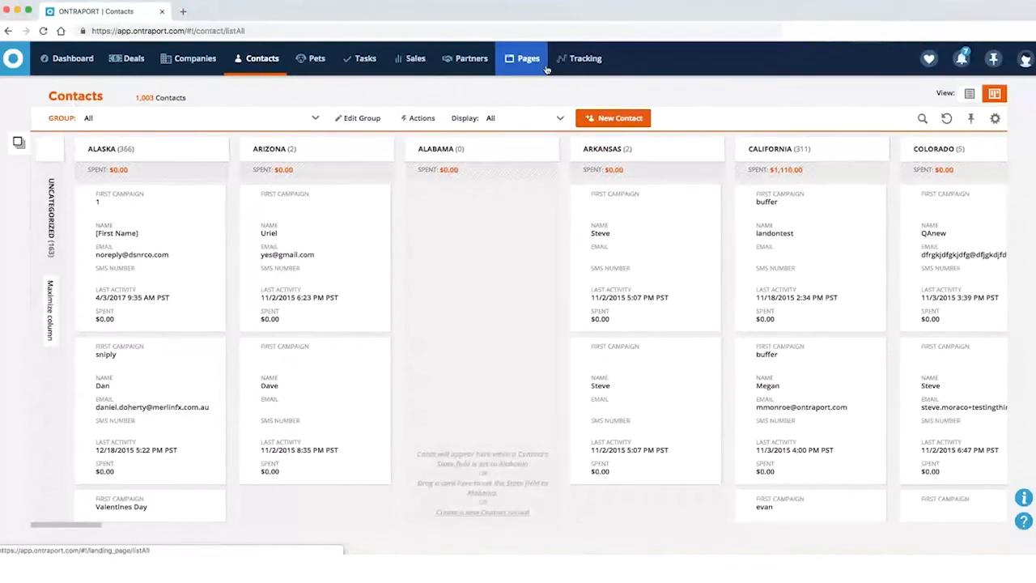
Open the 'URL Vars test' landing page from the Pages list in the page editor
click(538, 67)
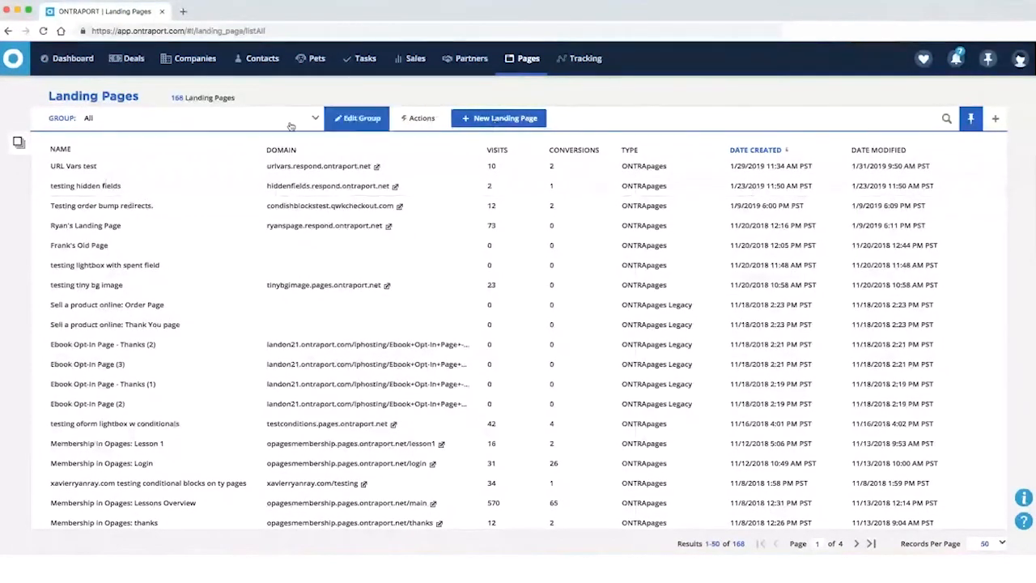
click(74, 165)
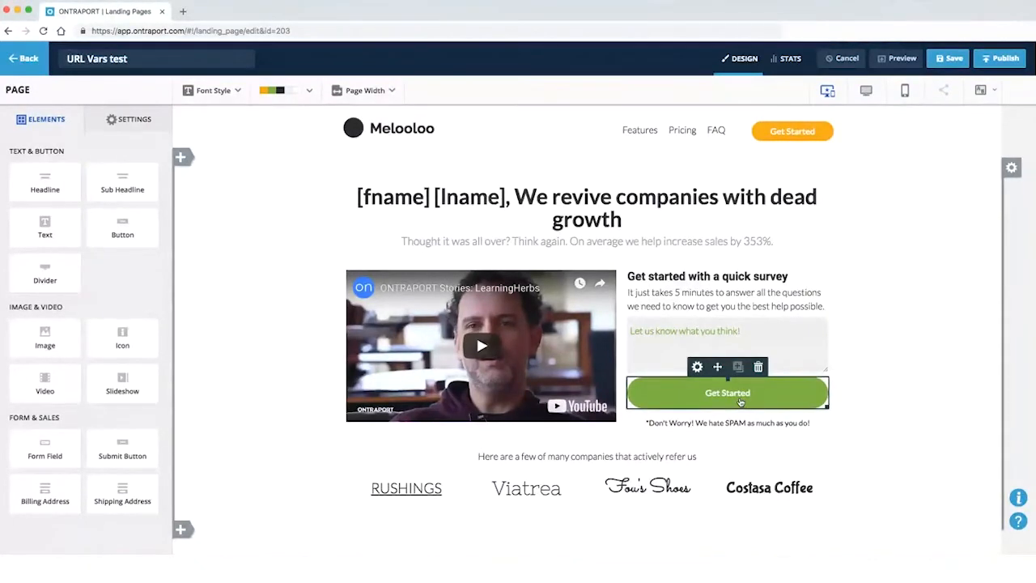
Scroll through the 'URL Vars test' page to review its sections
scroll(732, 388, down, 7)
scroll(728, 390, up, 4)
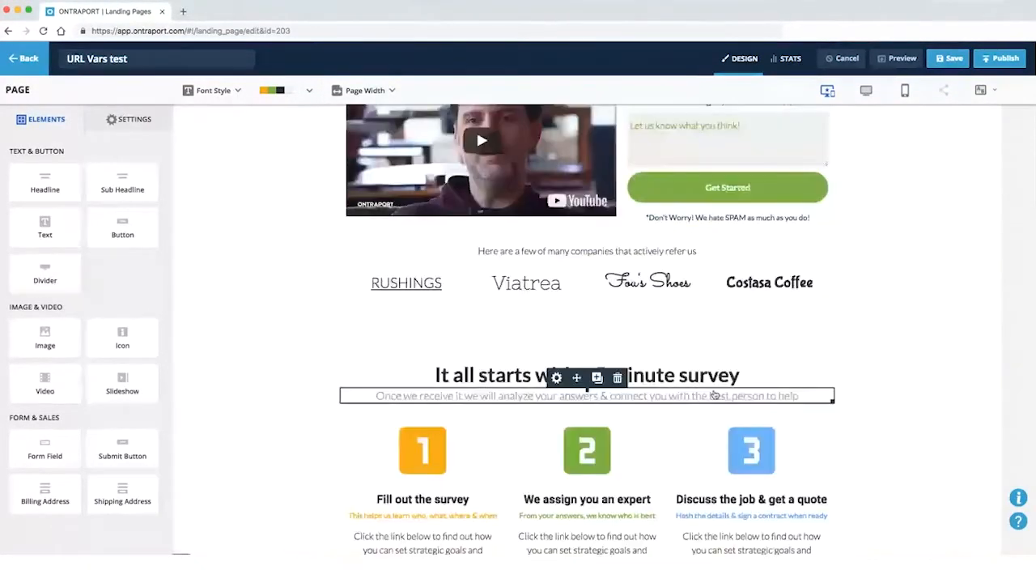
scroll(724, 392, down, 6)
scroll(715, 394, up, 8)
scroll(715, 394, up, 2)
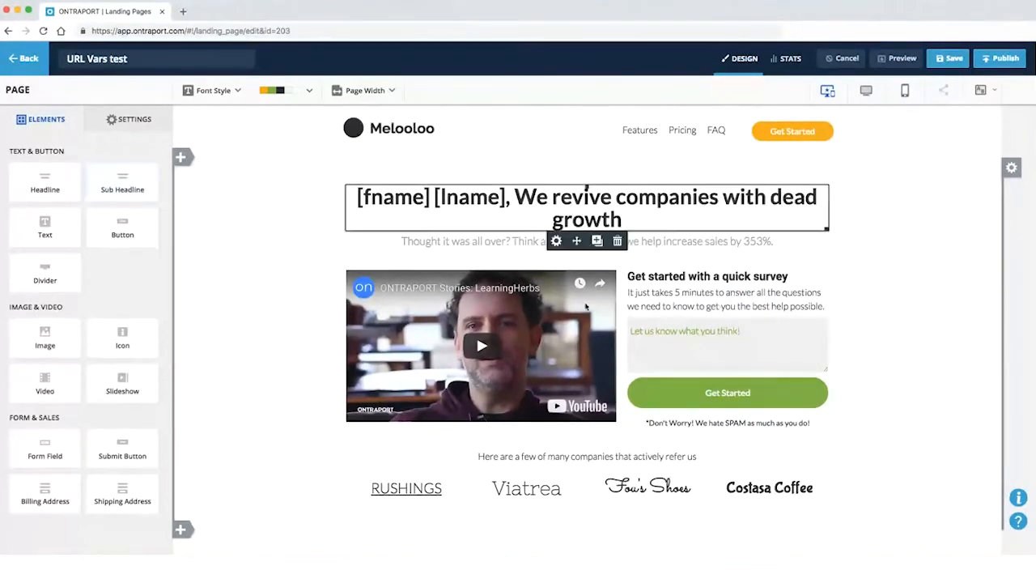
Review the page again, then bring up the block library above the headline
scroll(667, 372, down, 3)
scroll(664, 328, down, 1)
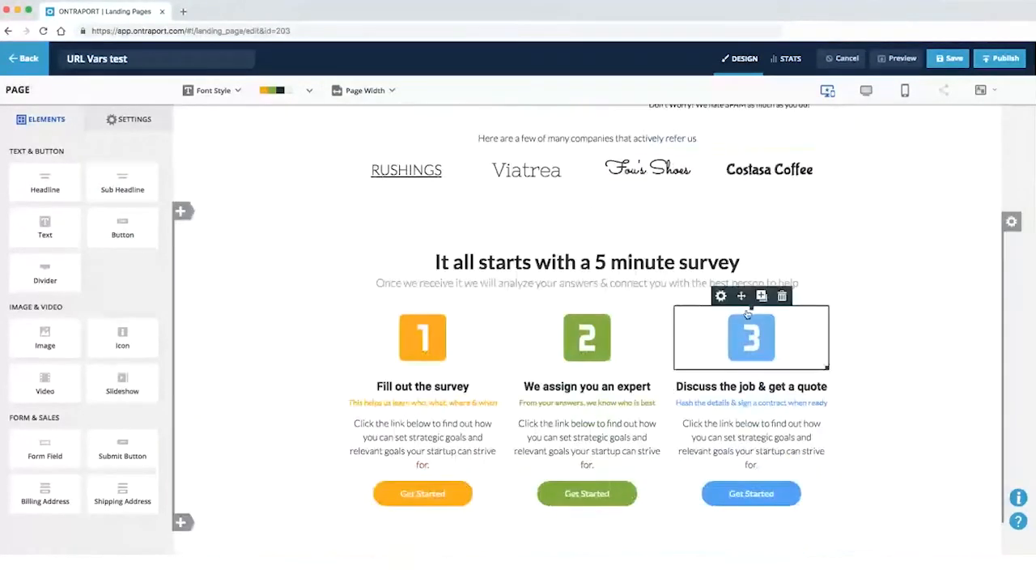
scroll(549, 415, down, 7)
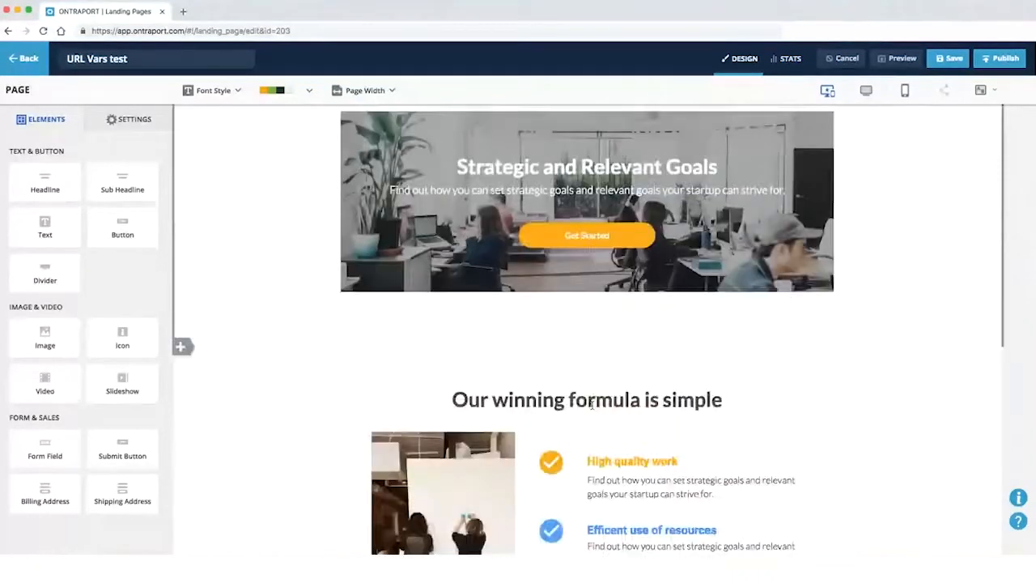
scroll(555, 354, up, 1)
scroll(559, 356, up, 1)
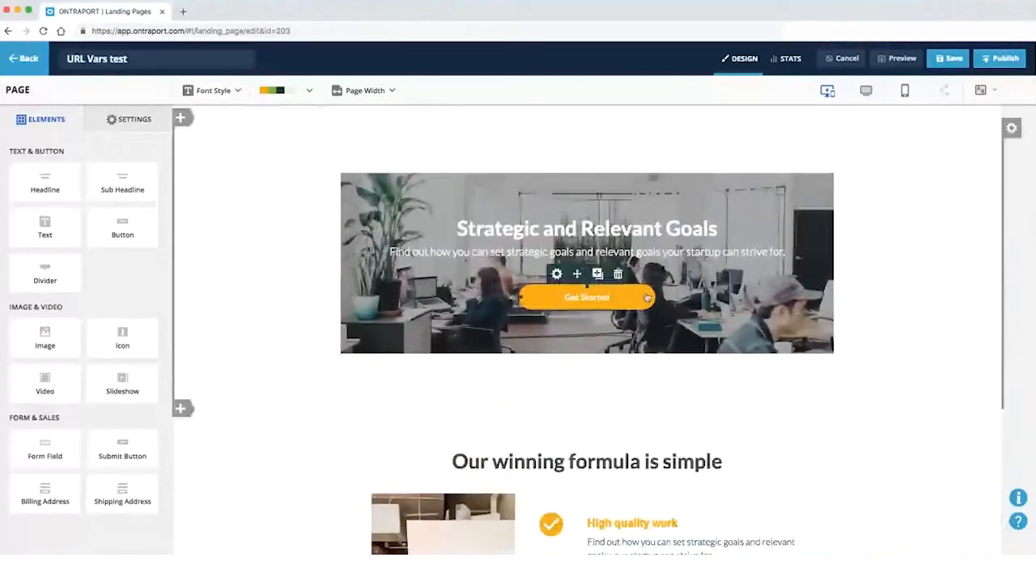
scroll(511, 393, up, 15)
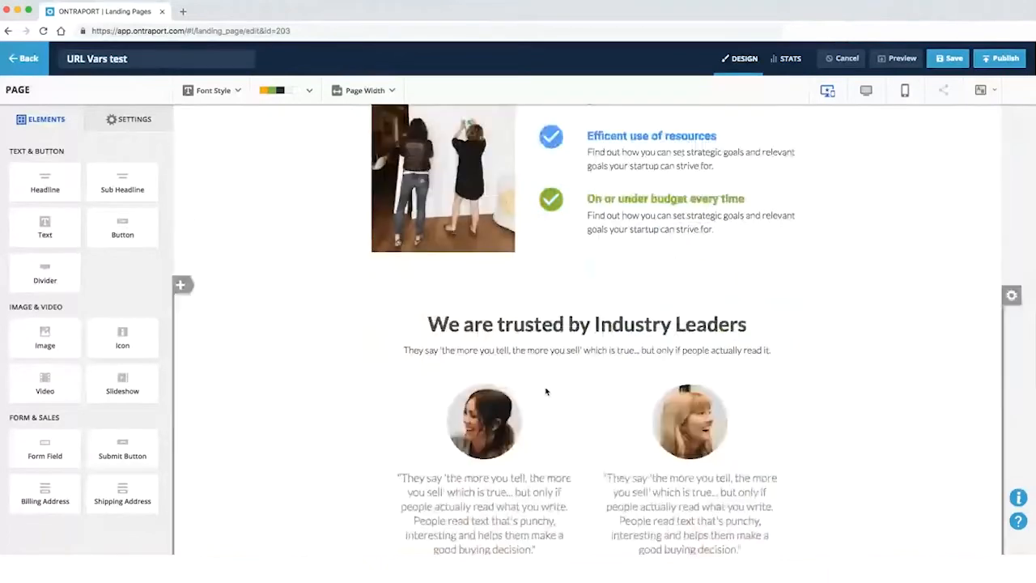
scroll(518, 356, up, 2)
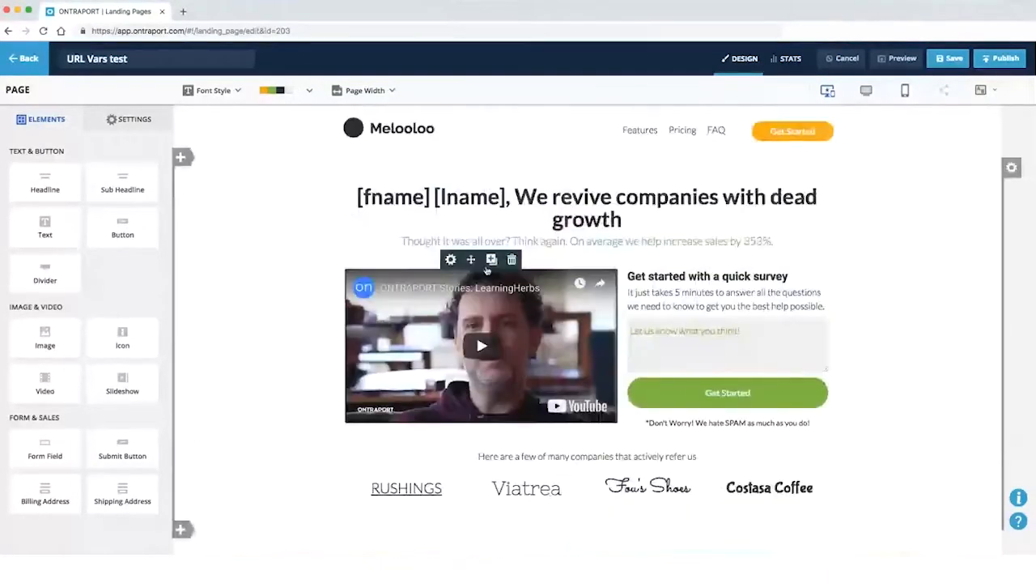
click(214, 157)
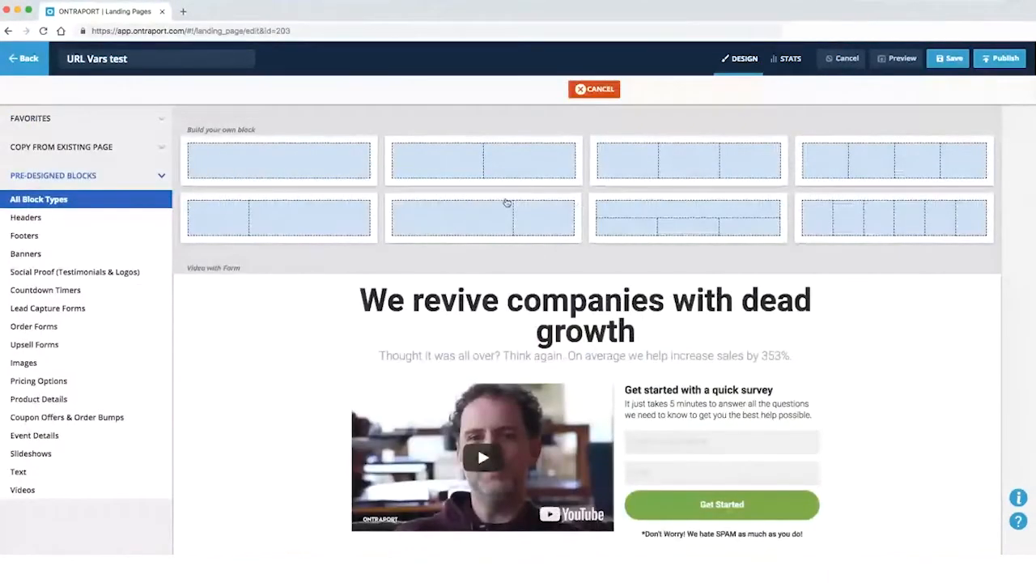
Insert an equal two-column block above the headline with a First Name field in the left column
click(512, 165)
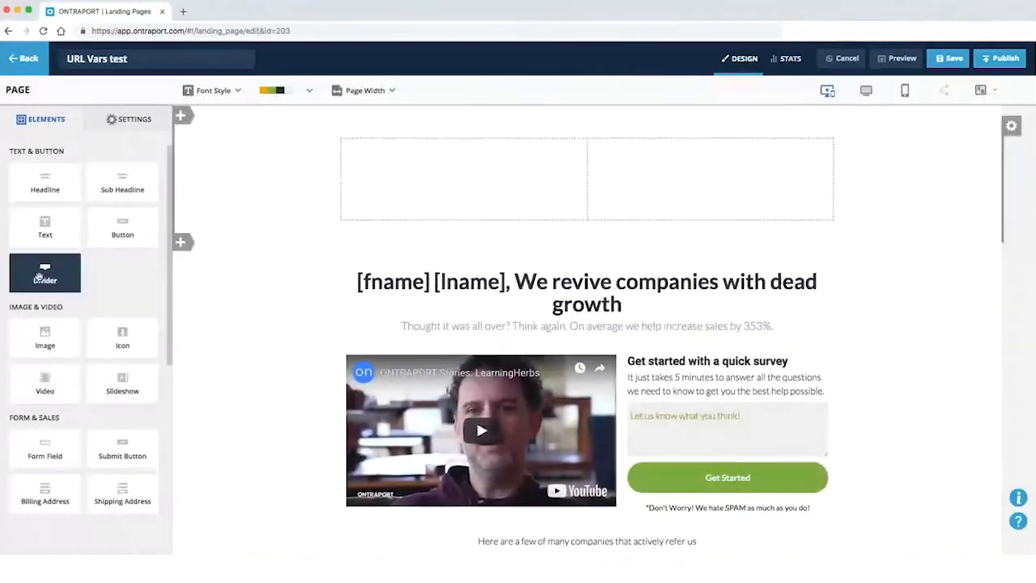
scroll(65, 388, down, 2)
drag(47, 378, 463, 175)
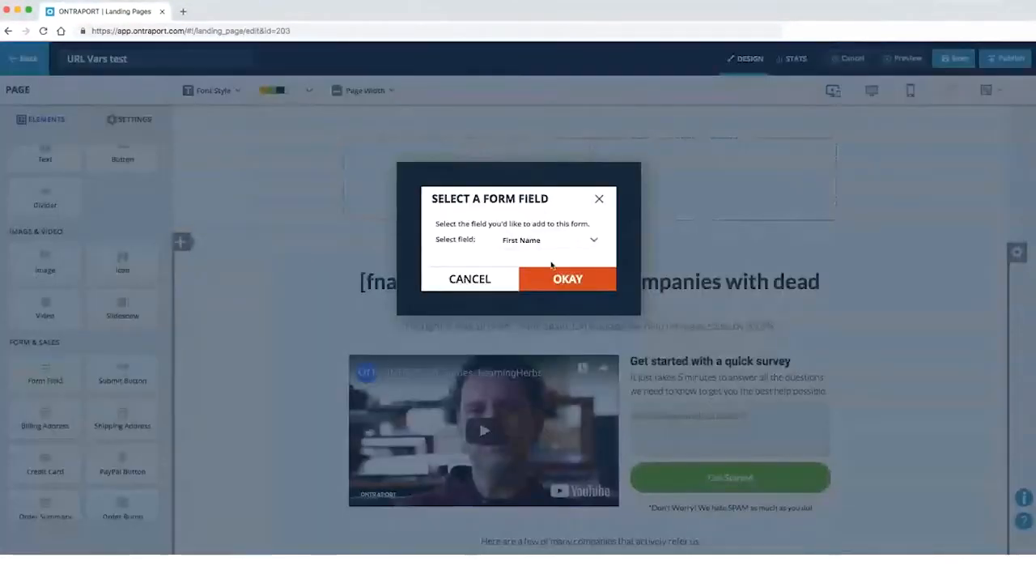
click(571, 281)
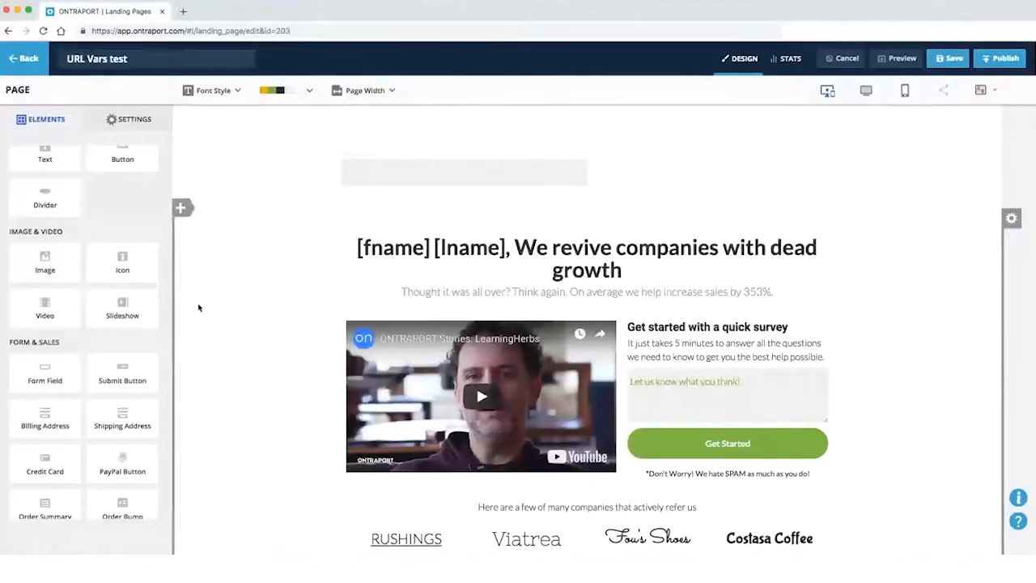
scroll(410, 196, up, 1)
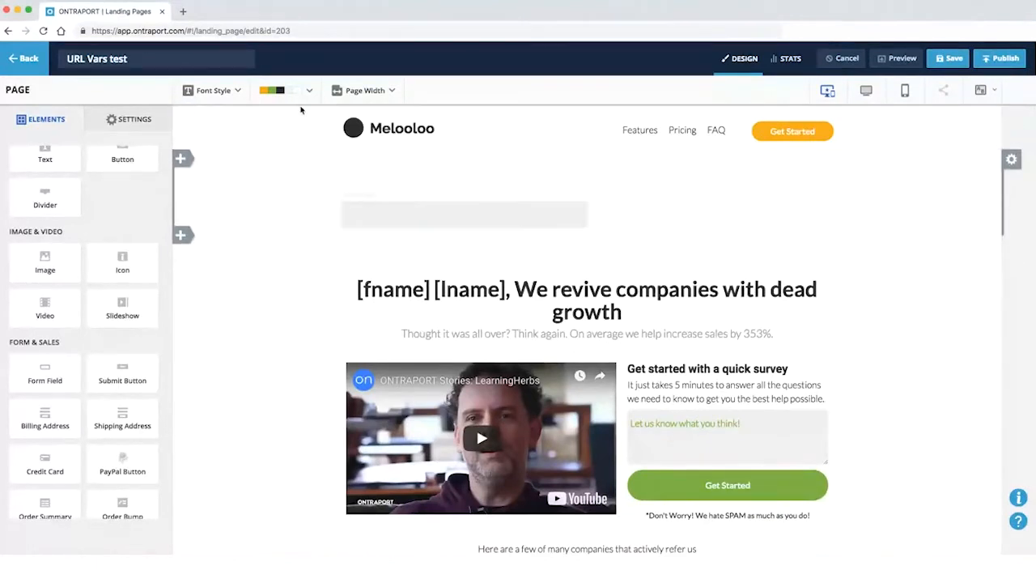
Apply the underlined green style preset to the First Name field, with its label inside
click(377, 220)
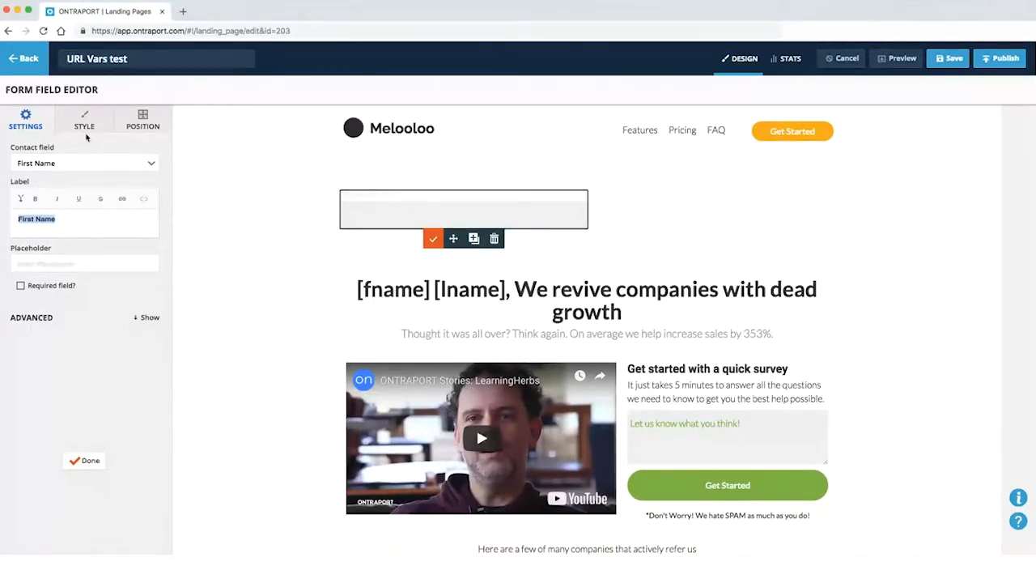
click(89, 123)
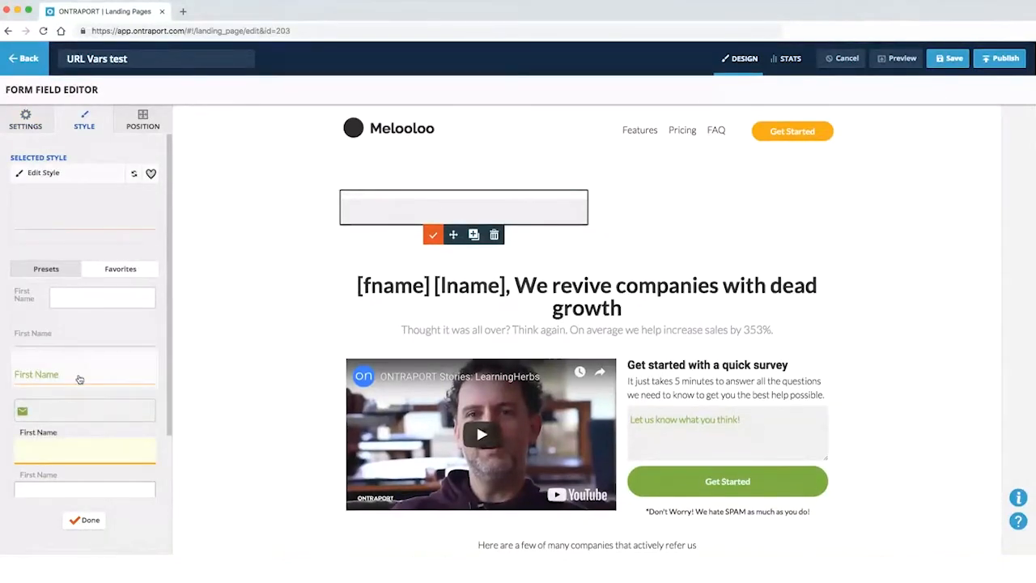
scroll(133, 376, down, 1)
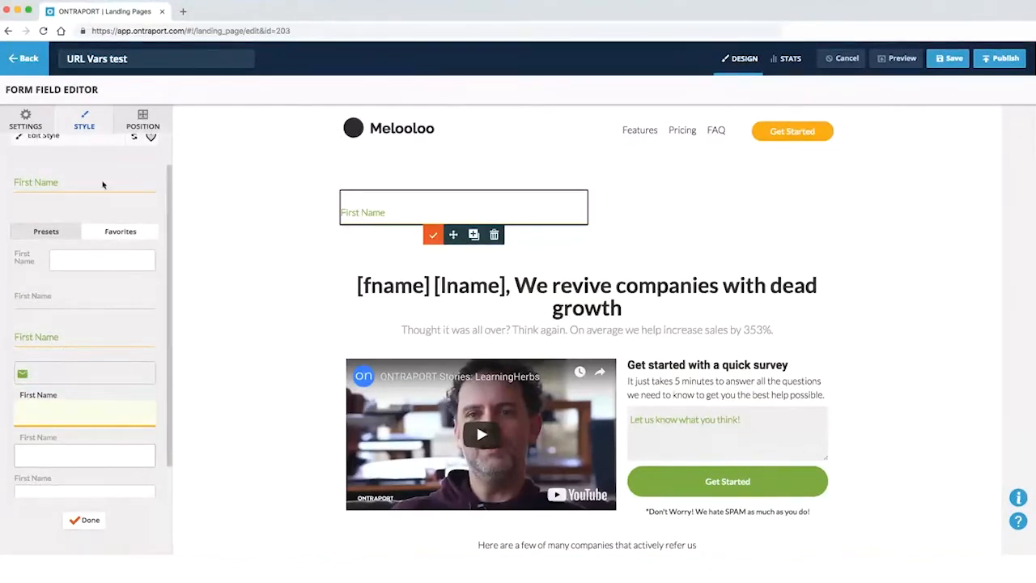
click(90, 521)
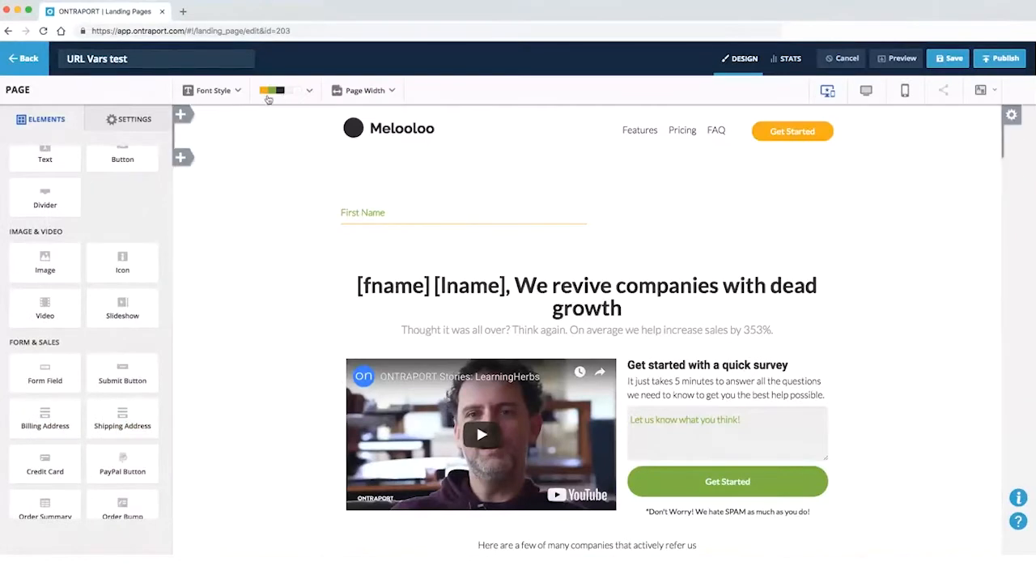
Preview suggested palettes (pink/red, red/teal, yellow/white) and save the blue, grey and black scheme
click(308, 91)
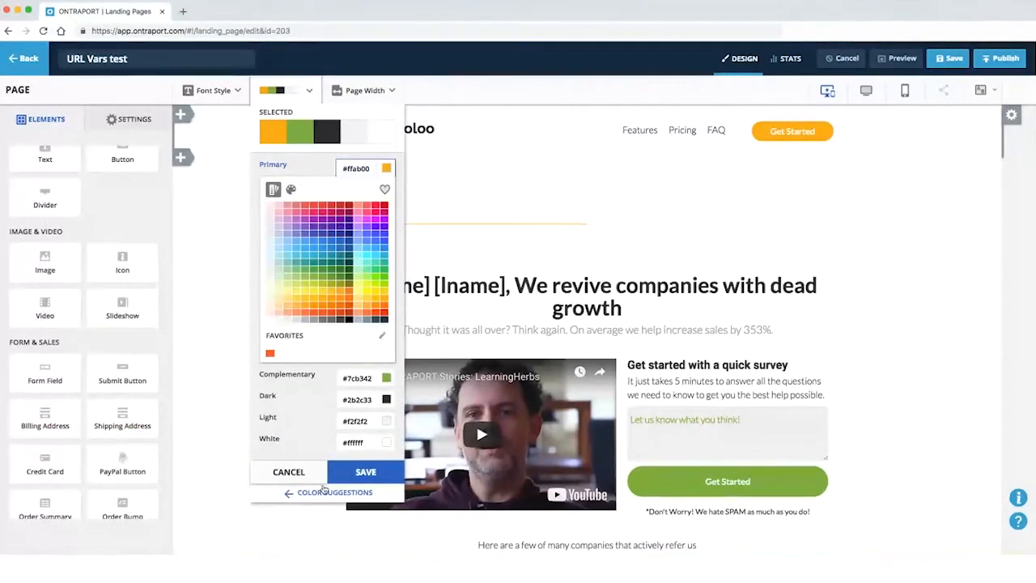
click(328, 492)
click(65, 334)
click(47, 312)
click(60, 389)
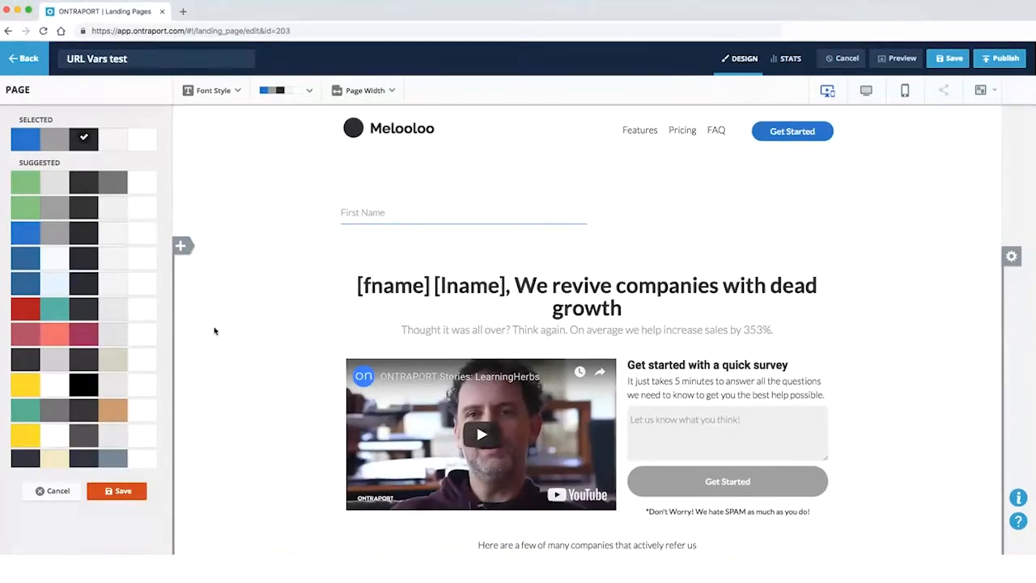
click(109, 493)
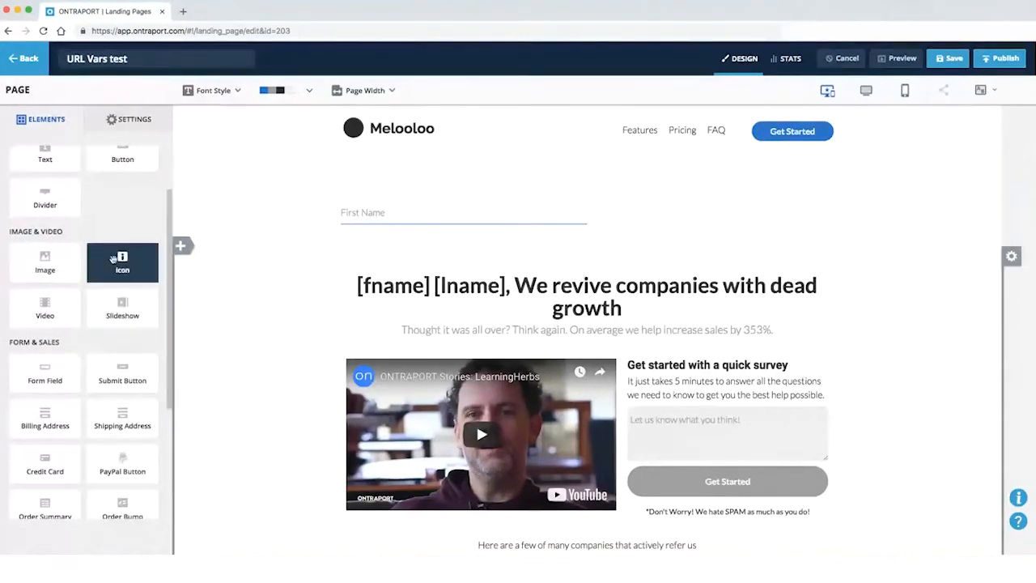
Add Last Name and Email fields below First Name in the left column
scroll(91, 266, up, 2)
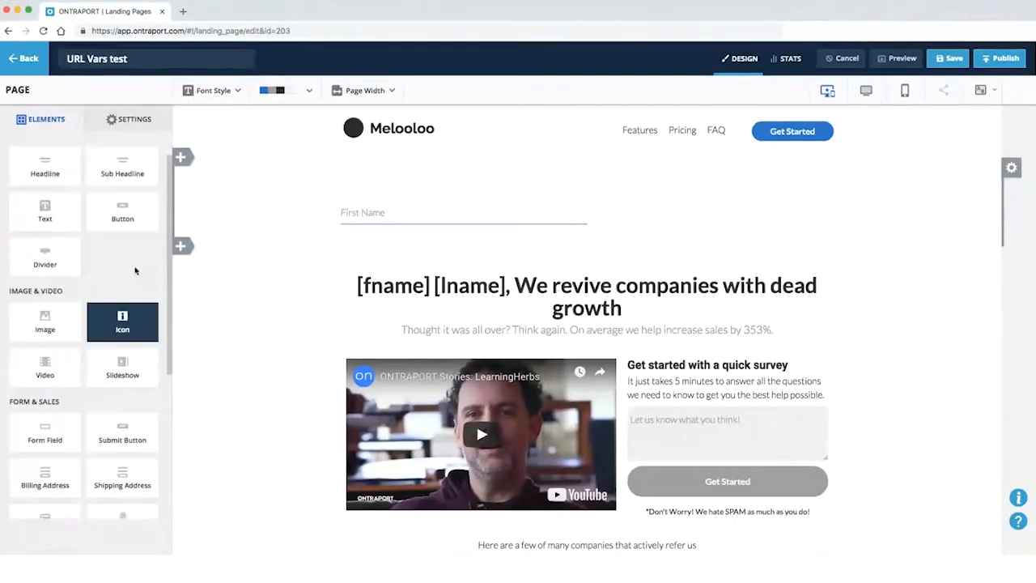
scroll(121, 267, down, 1)
drag(60, 391, 477, 212)
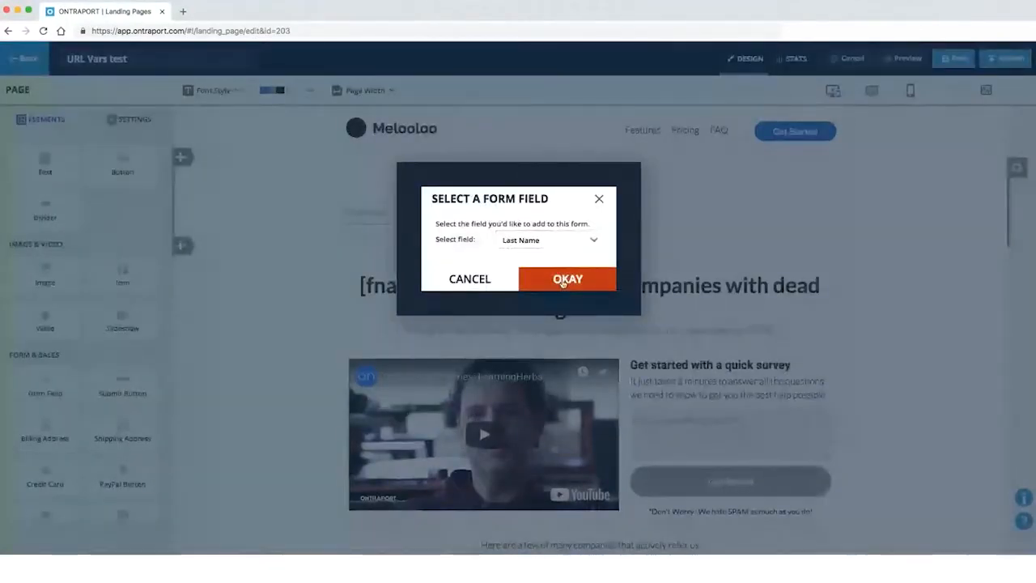
click(564, 278)
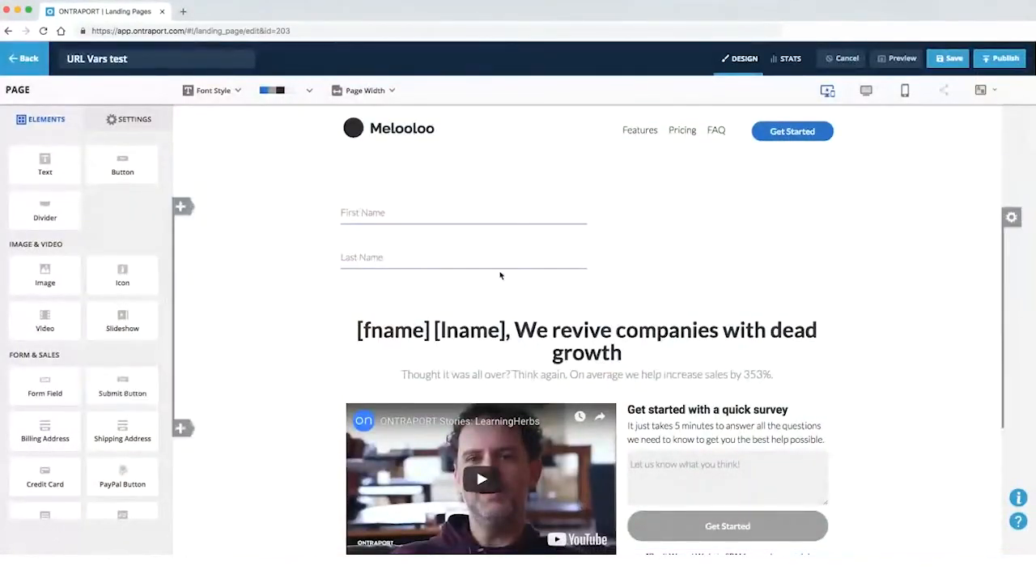
click(475, 226)
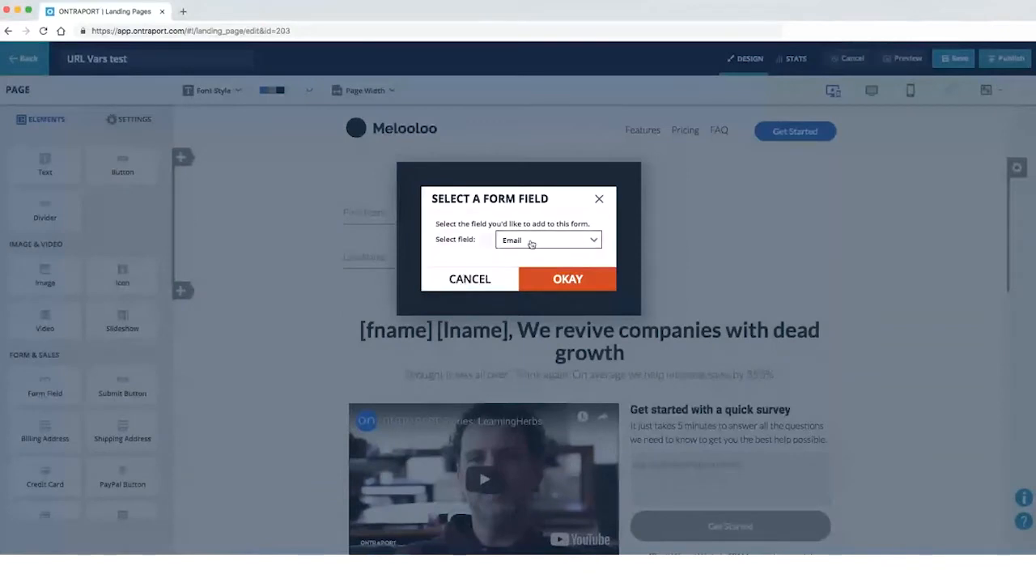
click(541, 278)
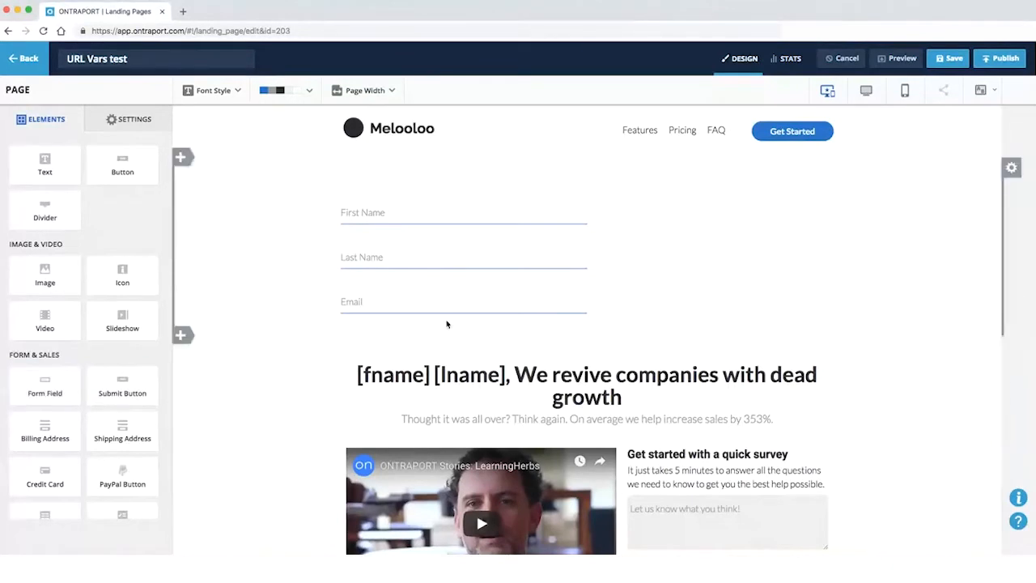
Add an Office Phone field and move it beside First Name in the right column
mouse_move(465, 303)
click(473, 269)
click(526, 239)
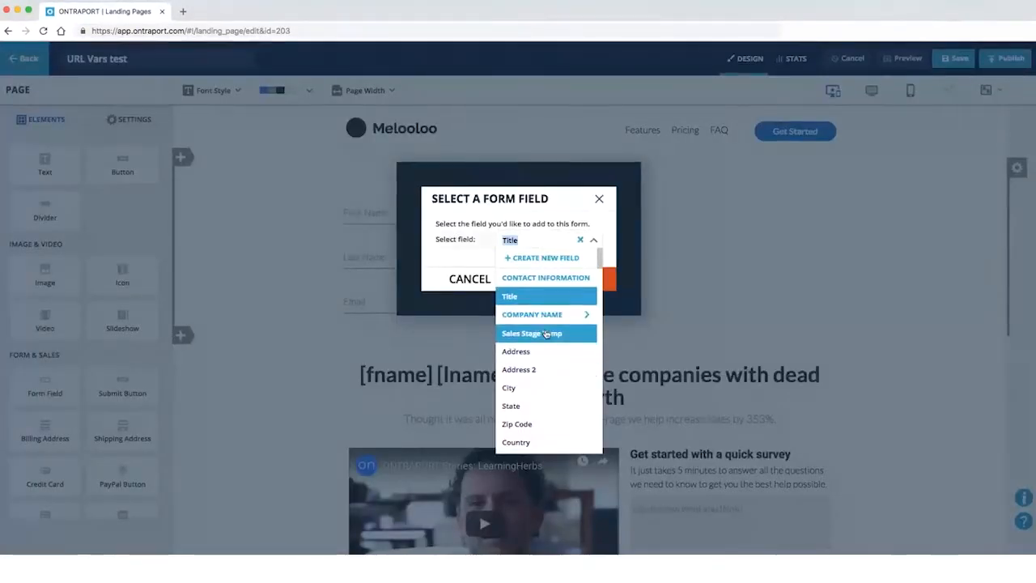
text(phone)
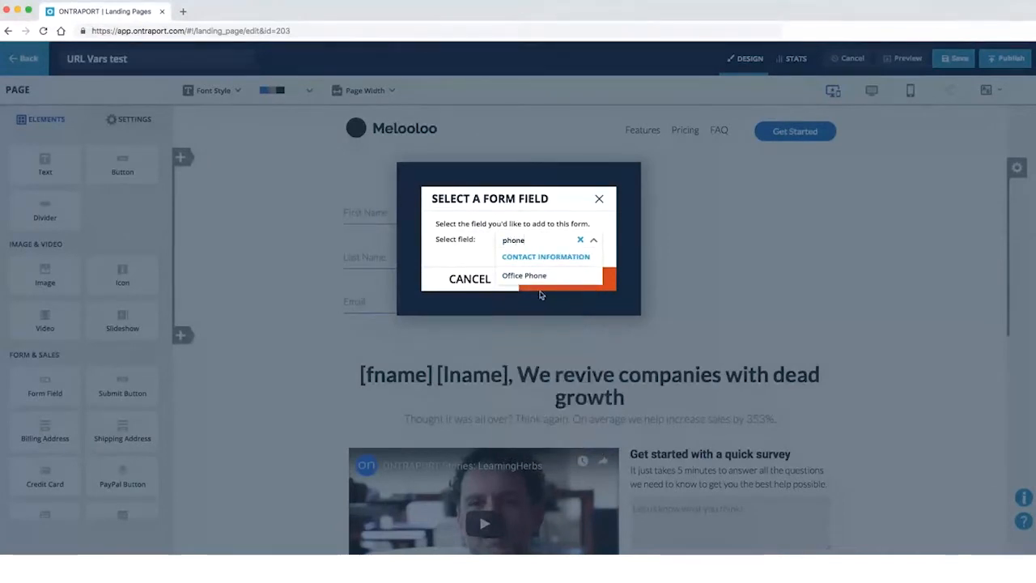
click(571, 276)
click(579, 278)
drag(453, 347, 672, 210)
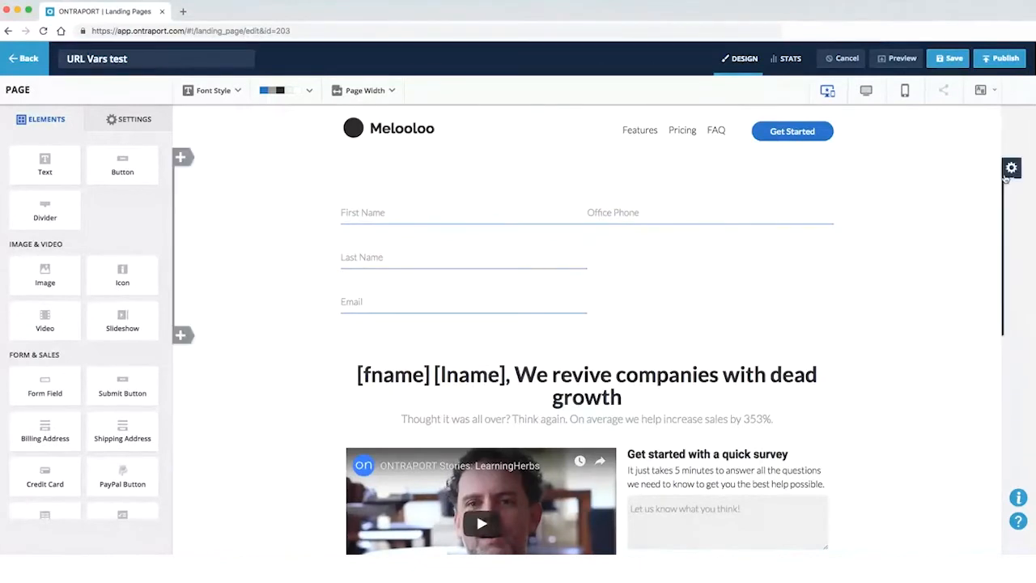
Set 19px left and right padding on the First Name, Last Name and Email column
click(1005, 185)
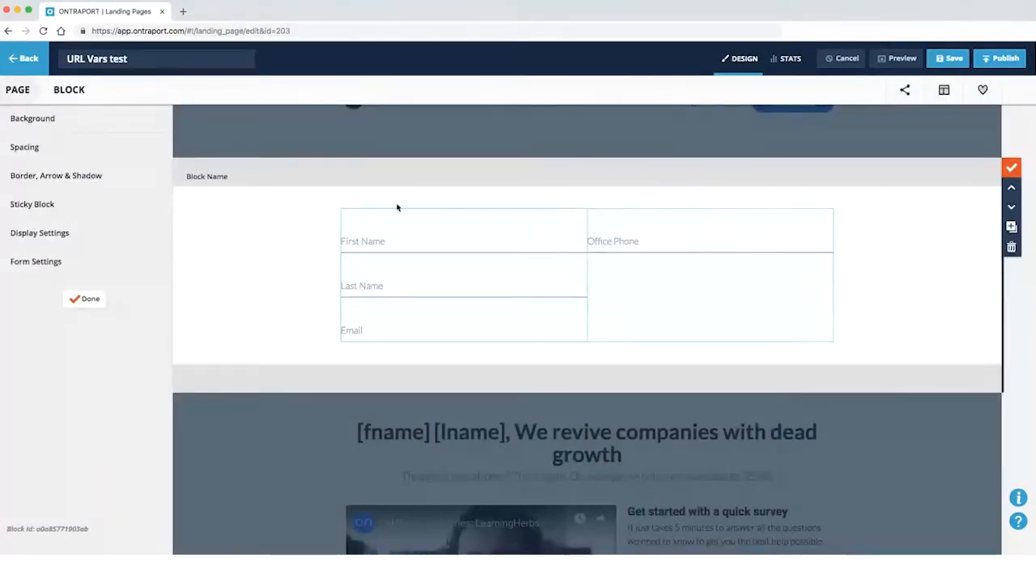
click(424, 197)
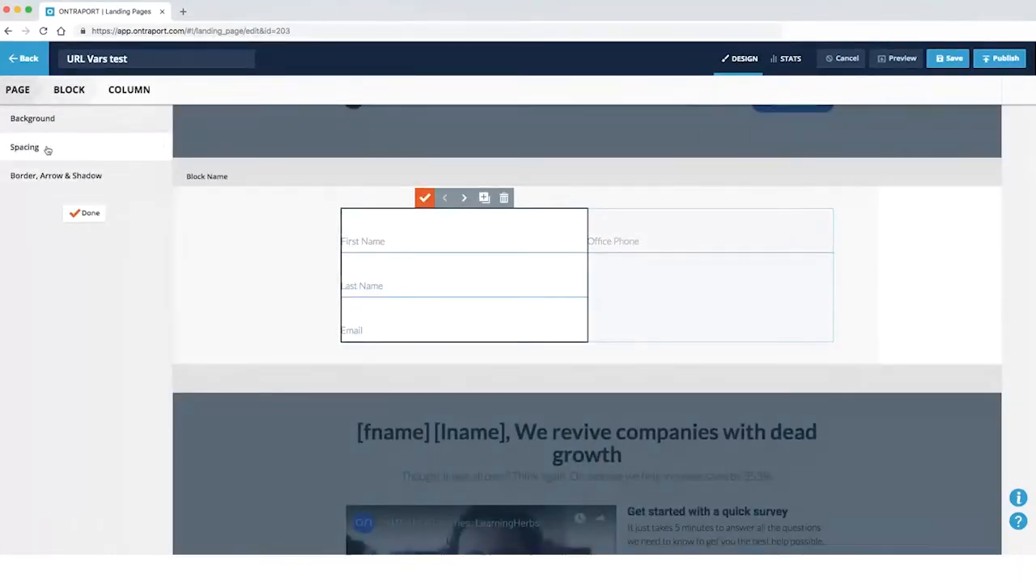
click(46, 147)
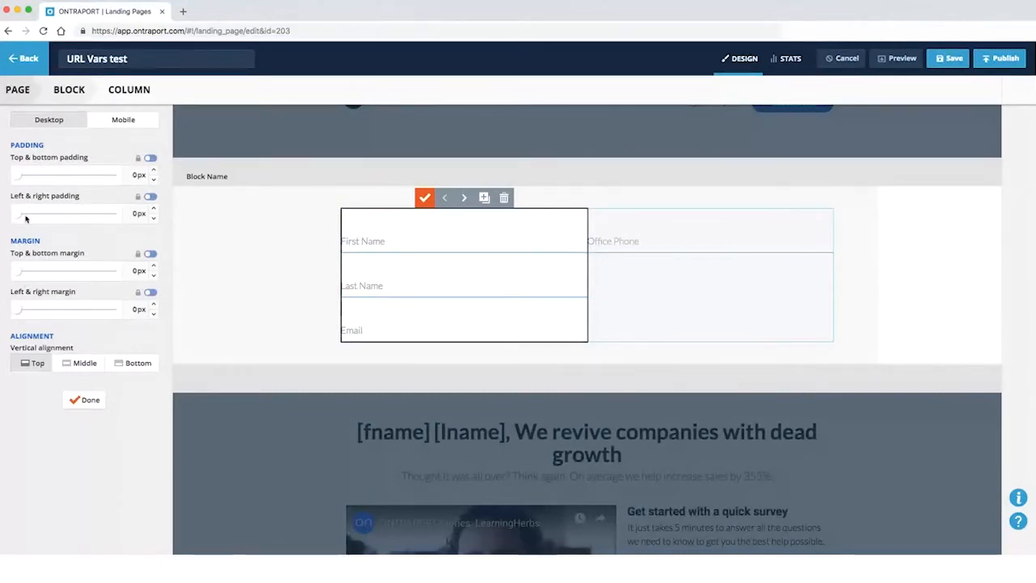
drag(21, 215, 24, 217)
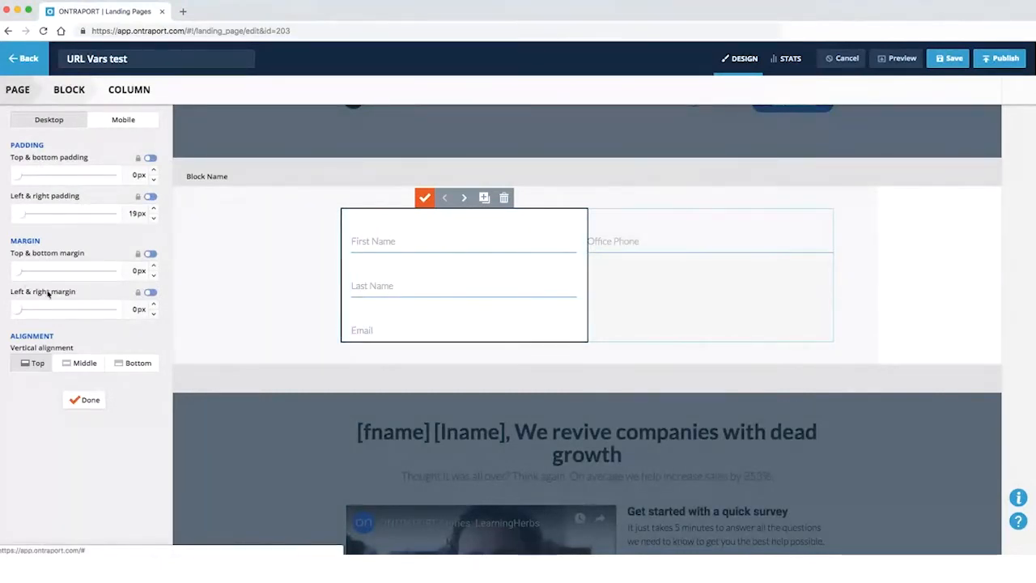
click(84, 399)
click(90, 215)
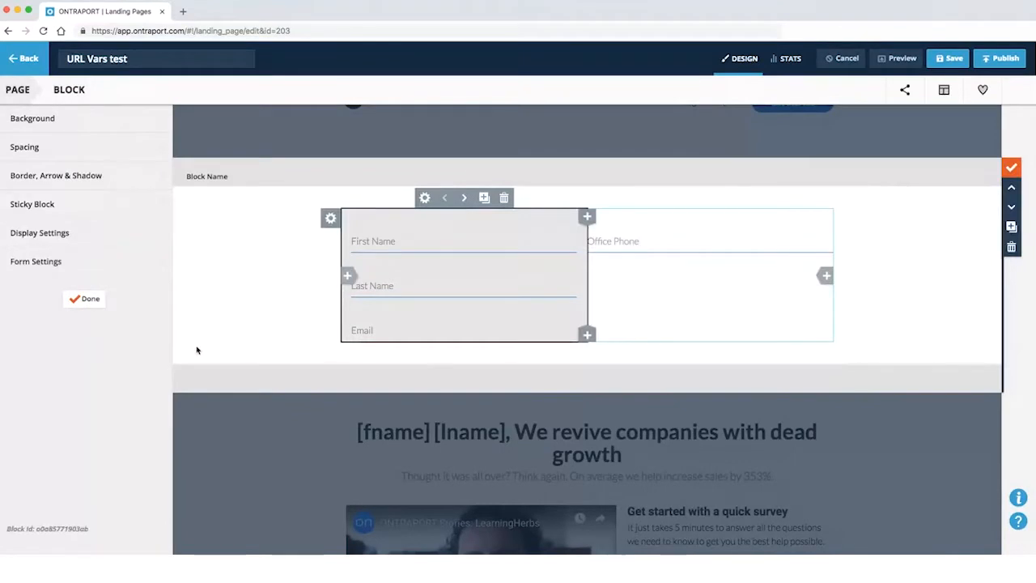
click(87, 297)
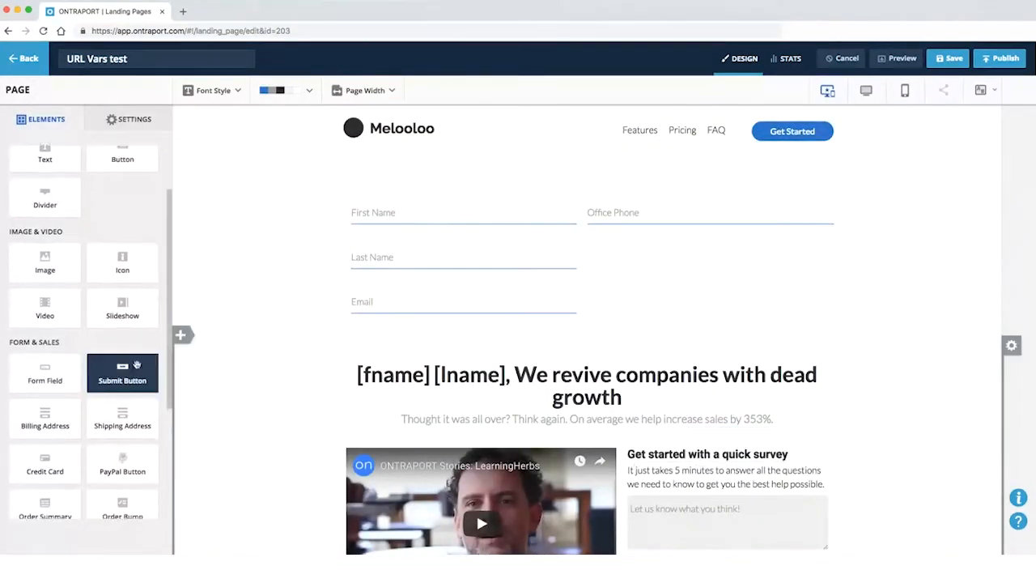
Place a Submit Button from Form & Sales beneath the Office Phone field
scroll(133, 376, down, 2)
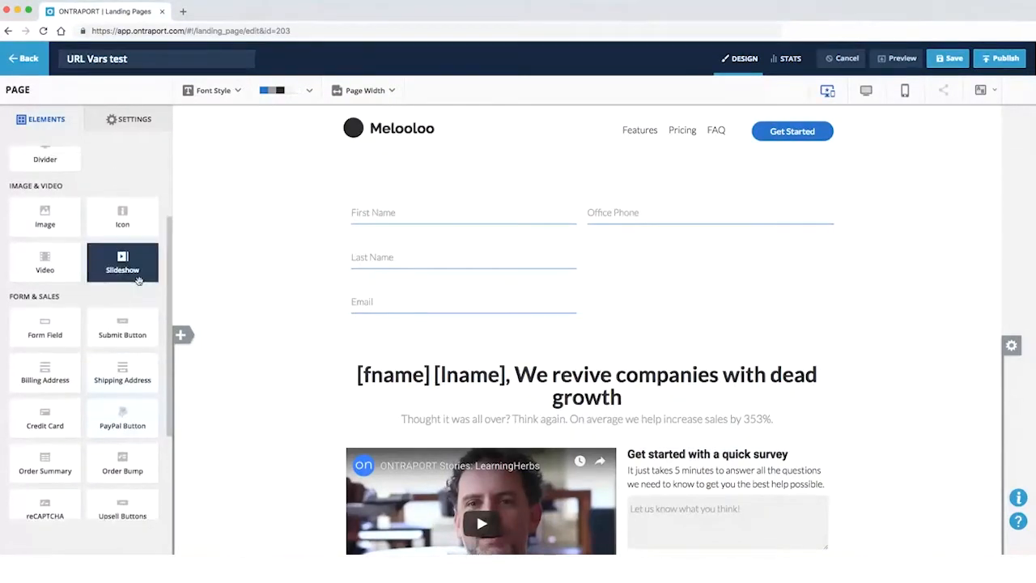
scroll(129, 263, up, 3)
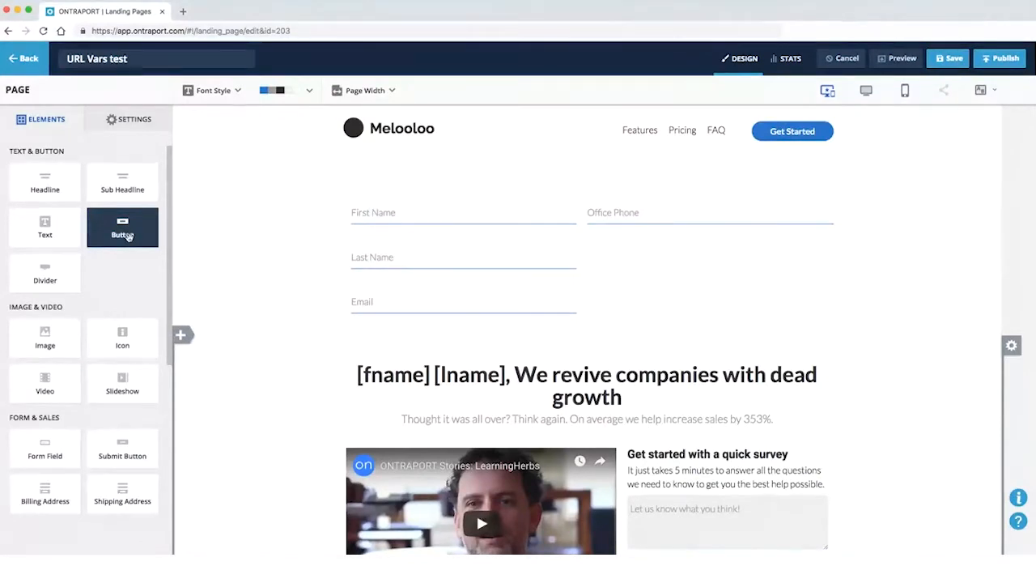
scroll(122, 408, down, 1)
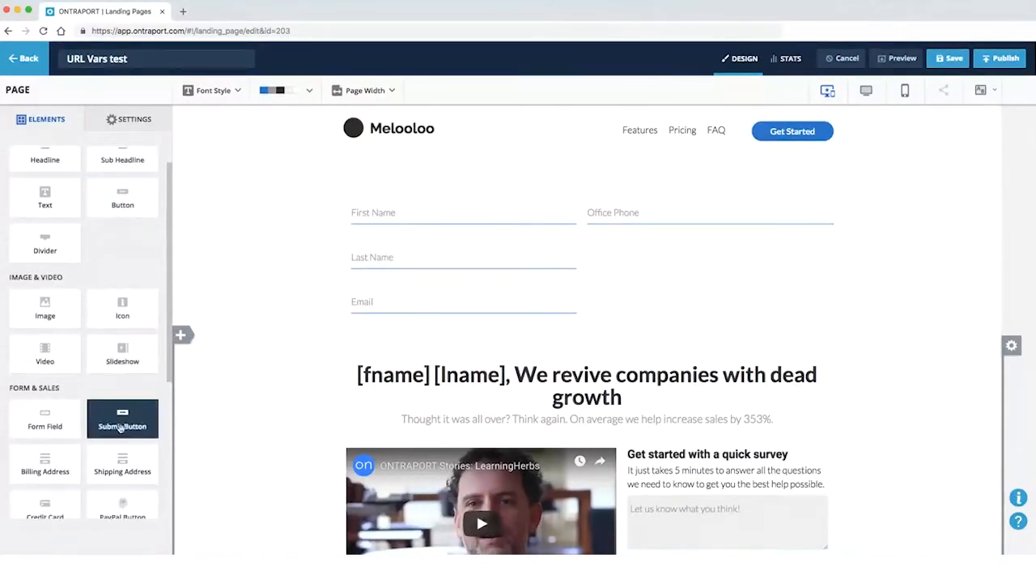
scroll(131, 418, down, 1)
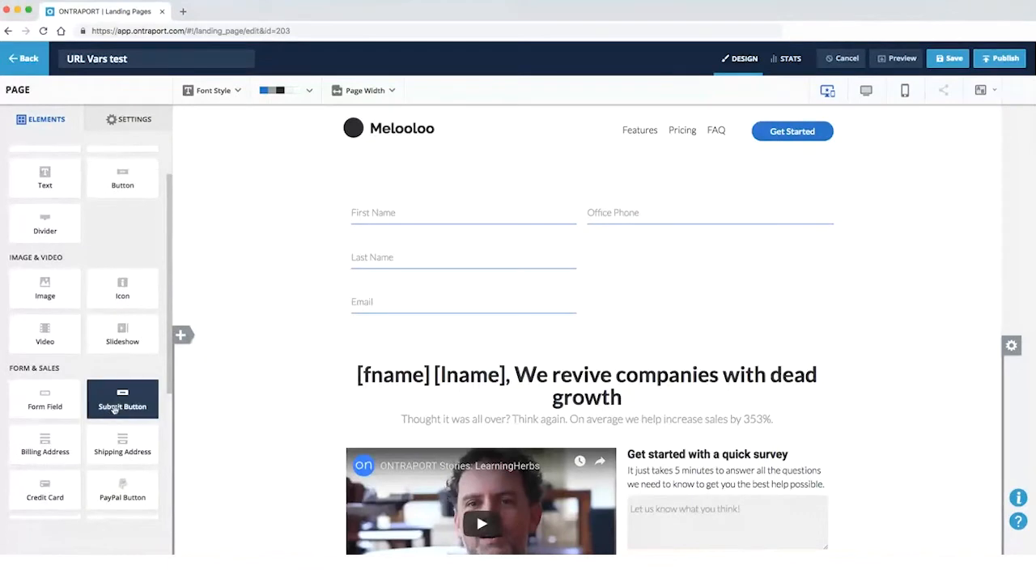
drag(126, 413, 686, 263)
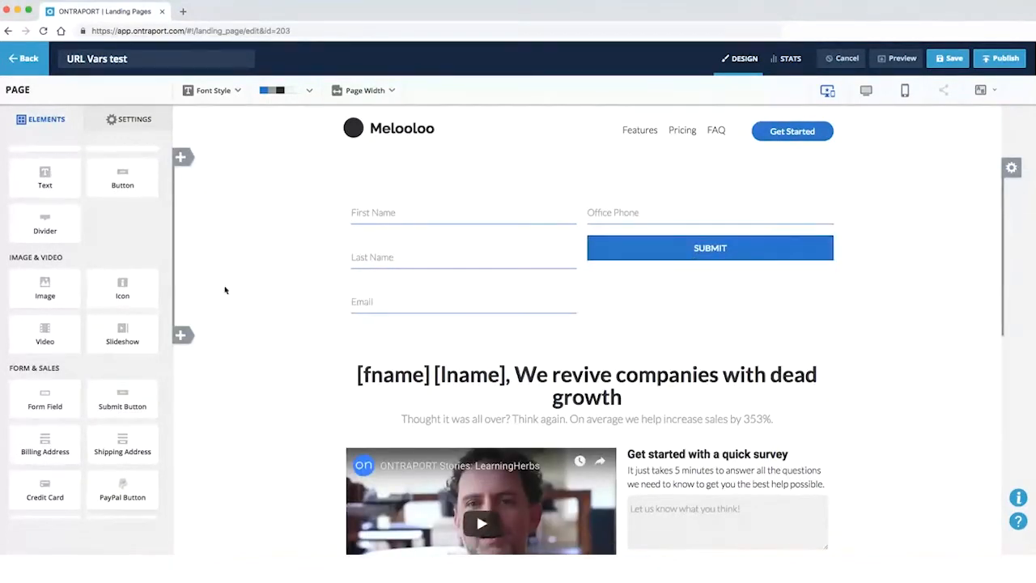
scroll(73, 183, up, 2)
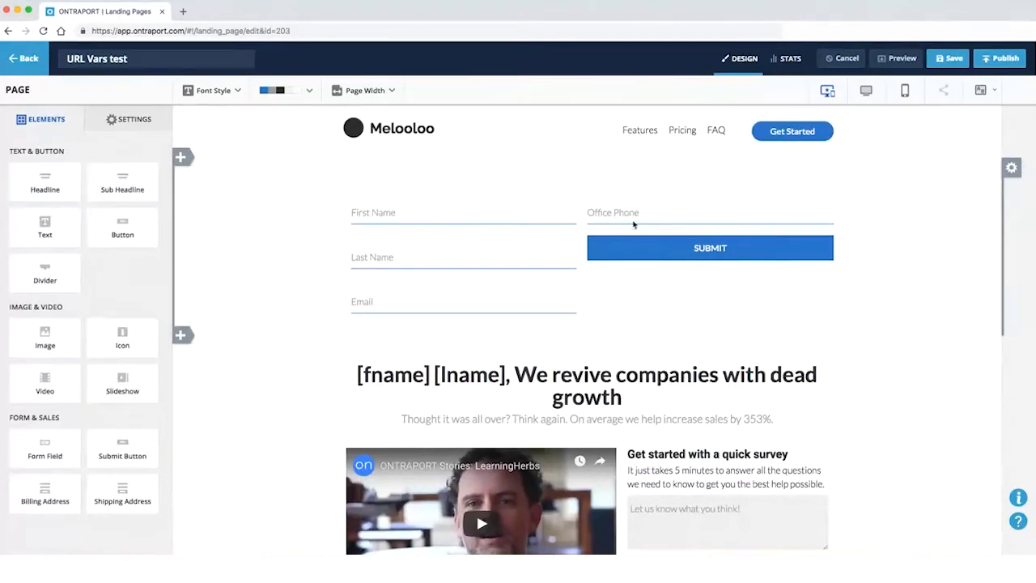
mouse_move(645, 242)
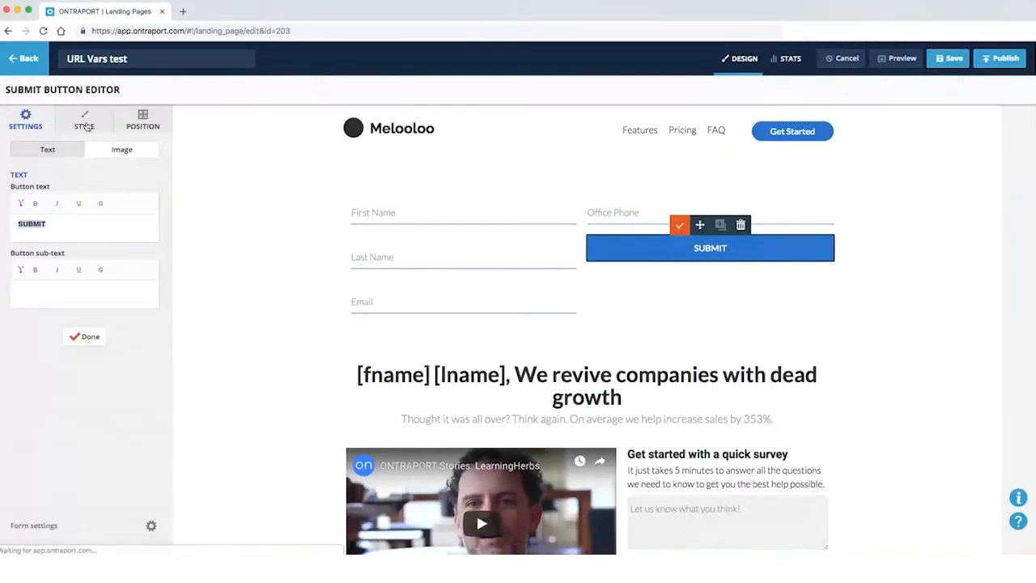
Try the underlined style preset on the SUBMIT button
click(84, 122)
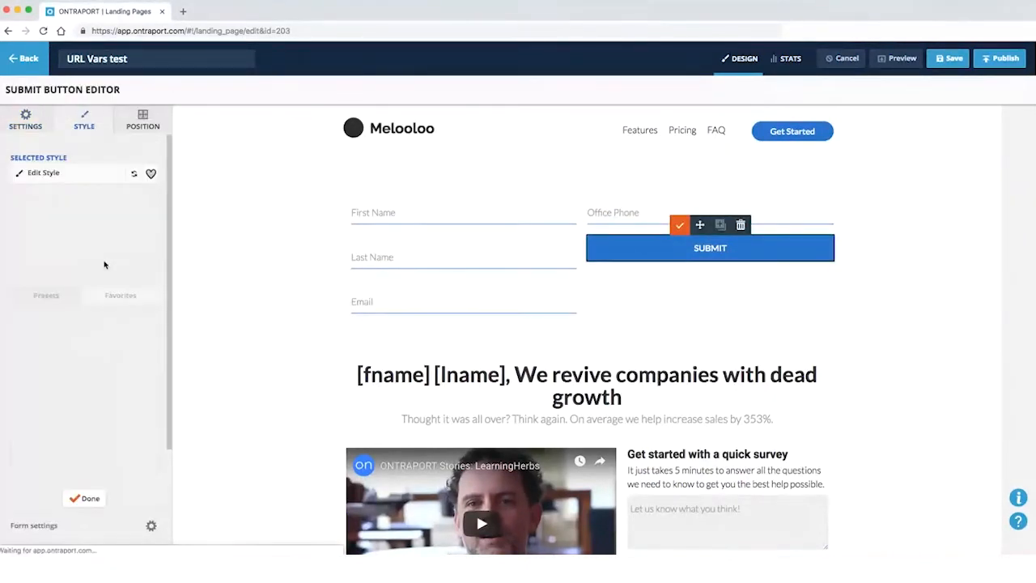
scroll(122, 340, down, 3)
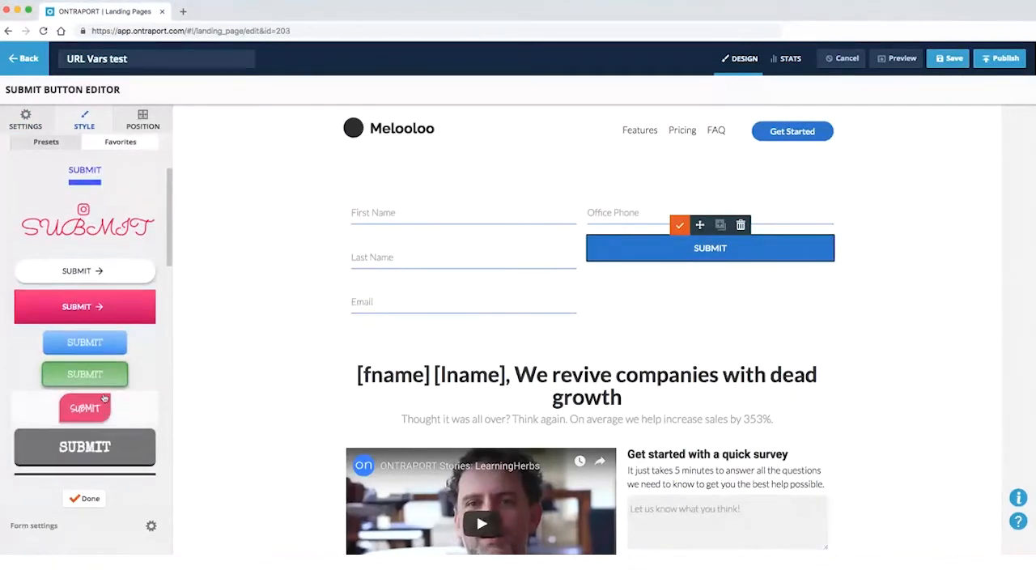
scroll(128, 368, down, 5)
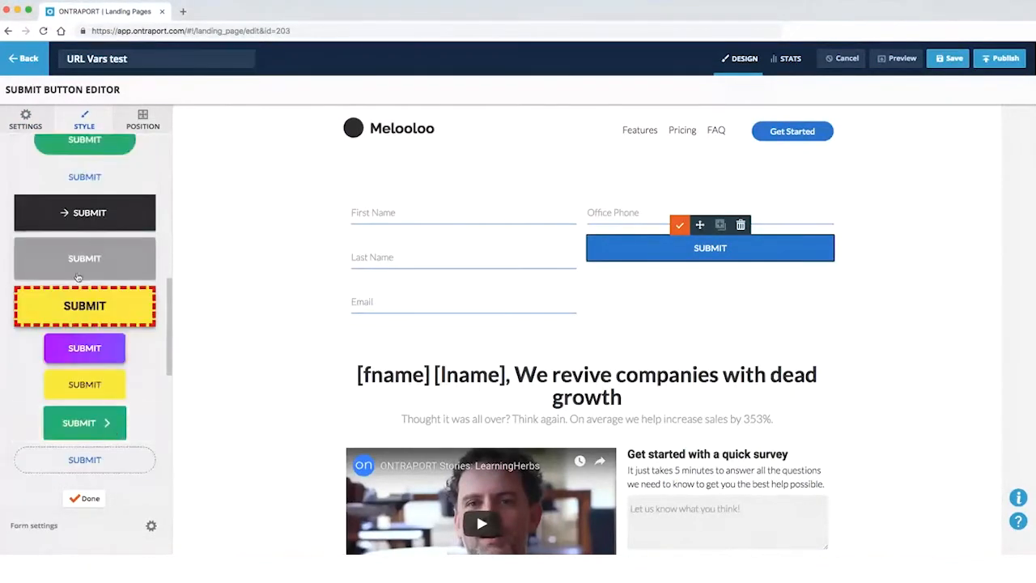
scroll(88, 251, up, 10)
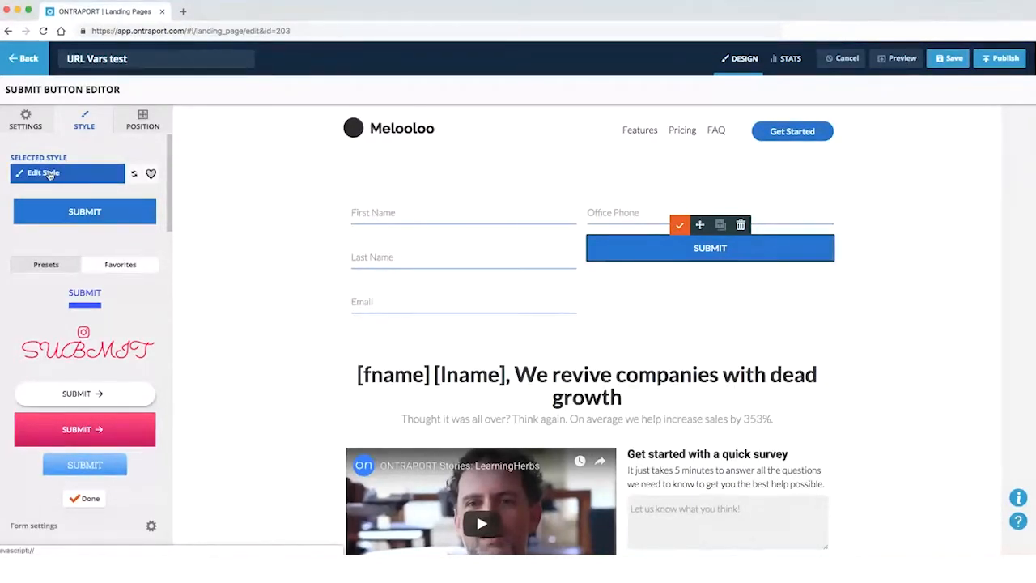
click(84, 303)
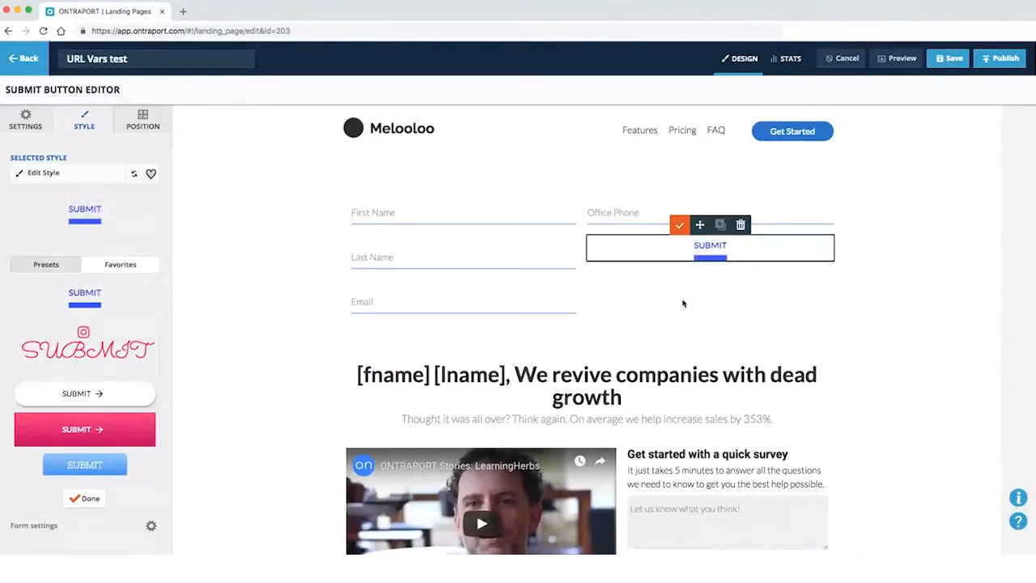
click(678, 224)
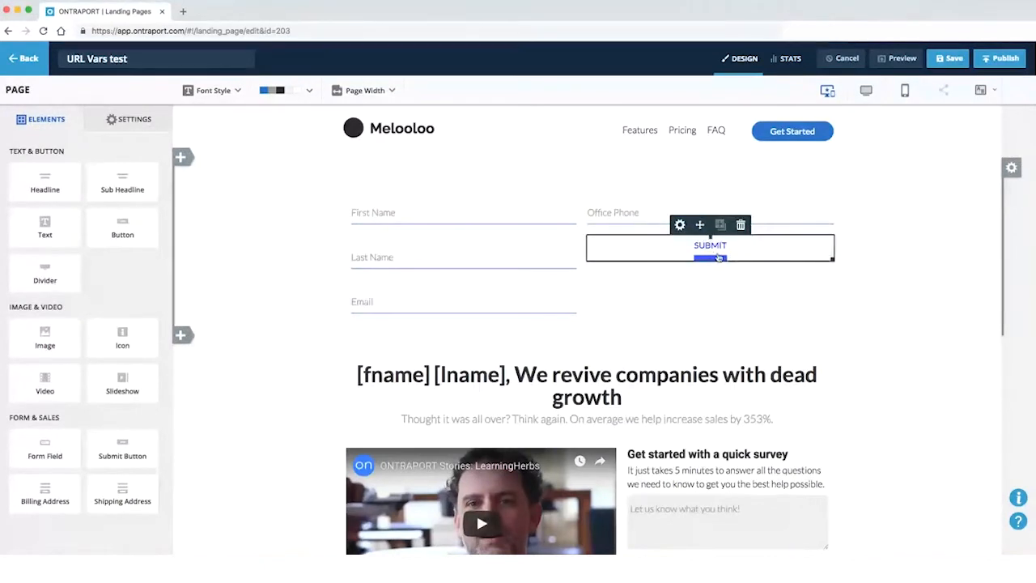
Switch the SUBMIT button to the solid blue filled style preset
click(717, 260)
click(86, 121)
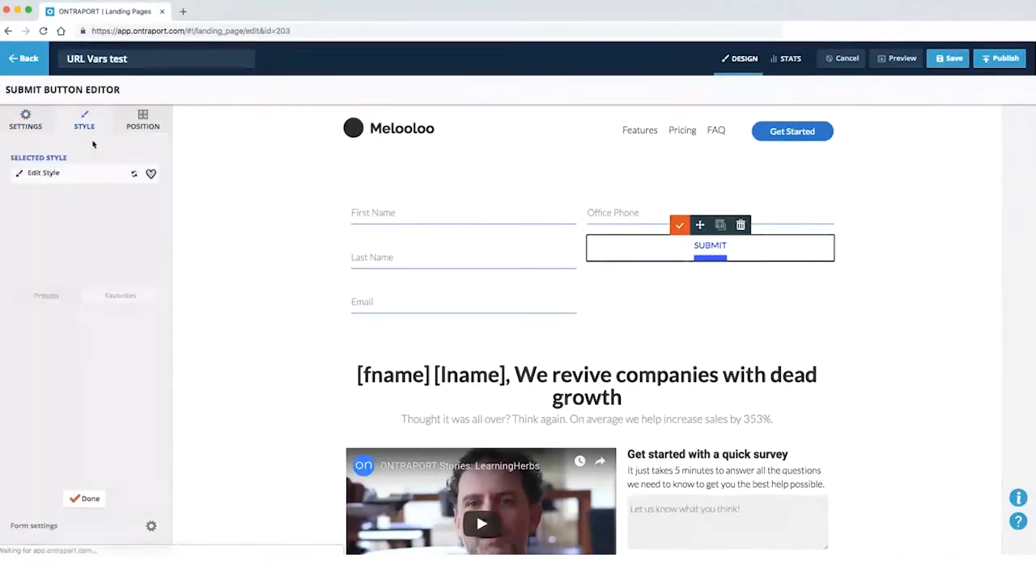
scroll(93, 319, down, 10)
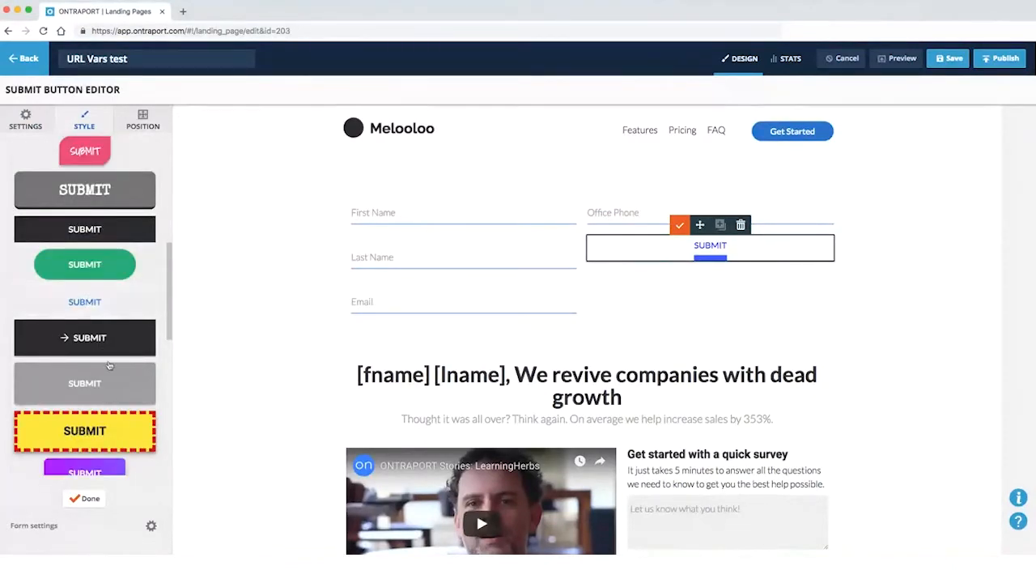
scroll(113, 307, down, 8)
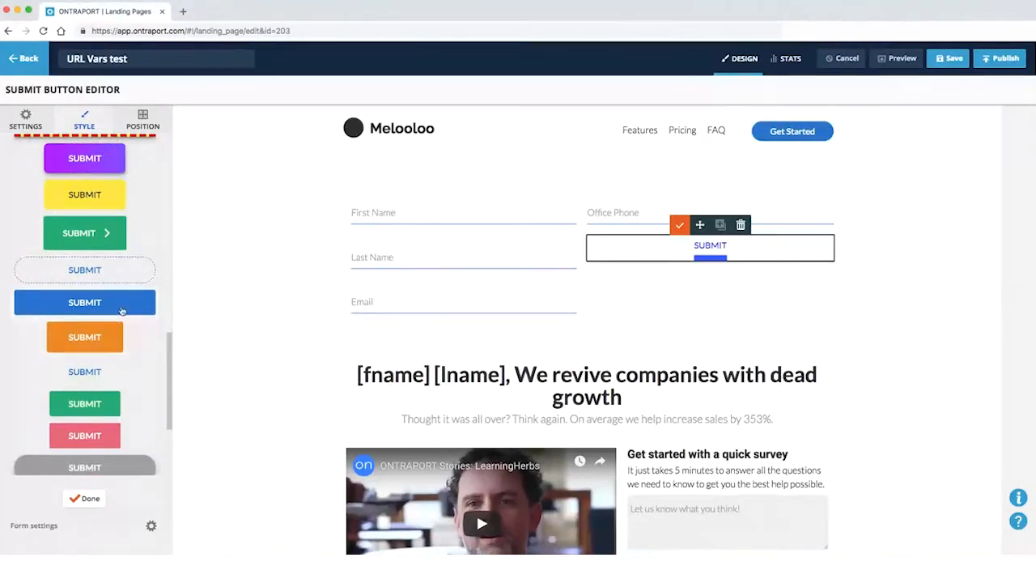
click(121, 311)
click(745, 303)
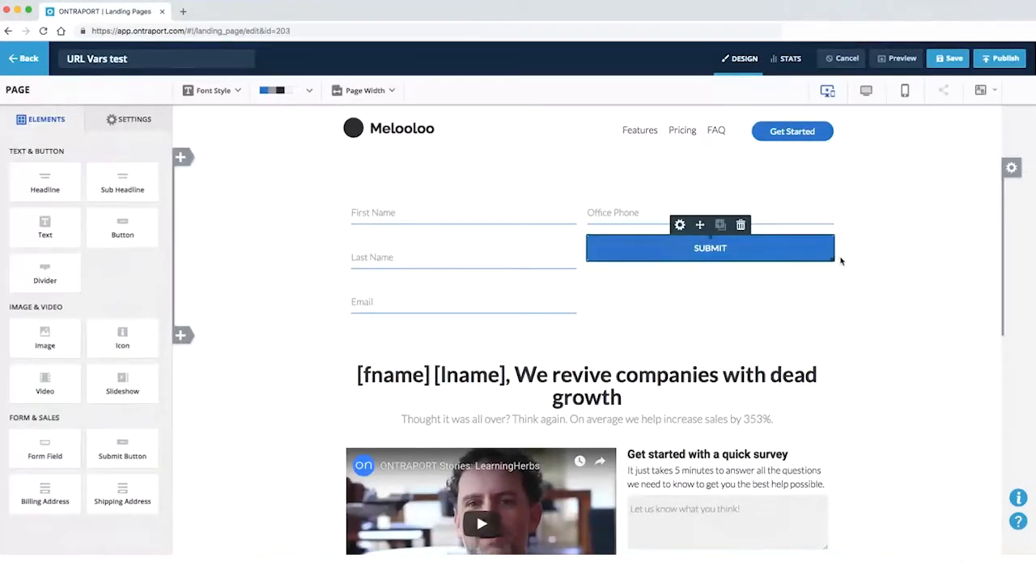
Narrow the SUBMIT button and align its right edge with the Office Phone field
mouse_move(671, 255)
mouse_down()
mouse_move(745, 248)
mouse_move(690, 260)
mouse_up()
mouse_move(799, 260)
mouse_down()
mouse_move(825, 259)
mouse_move(799, 259)
mouse_up()
drag(625, 249, 704, 248)
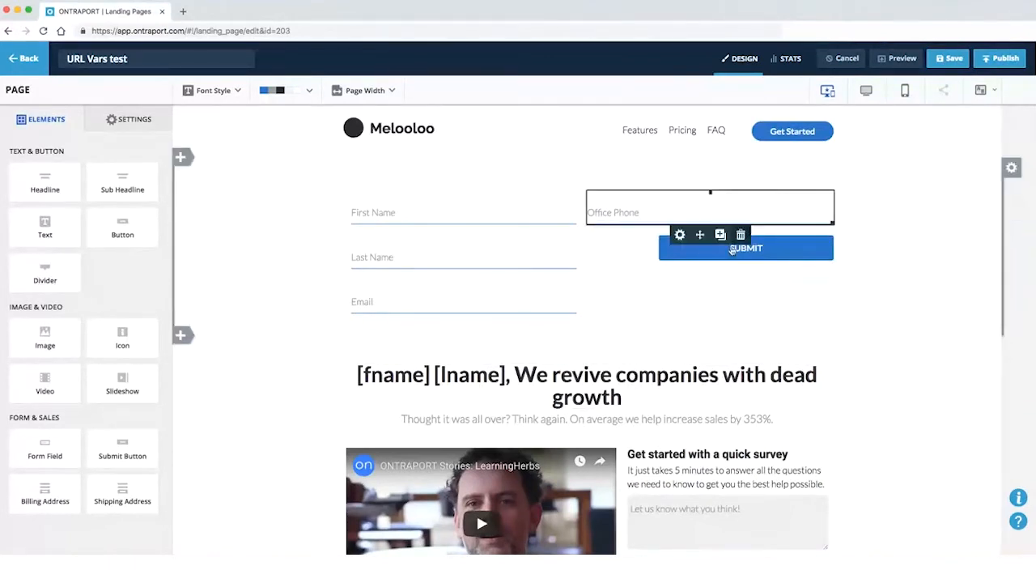
Reselect the SUBMIT button to open its editor, after briefly selecting the Get Started button
click(680, 259)
click(679, 260)
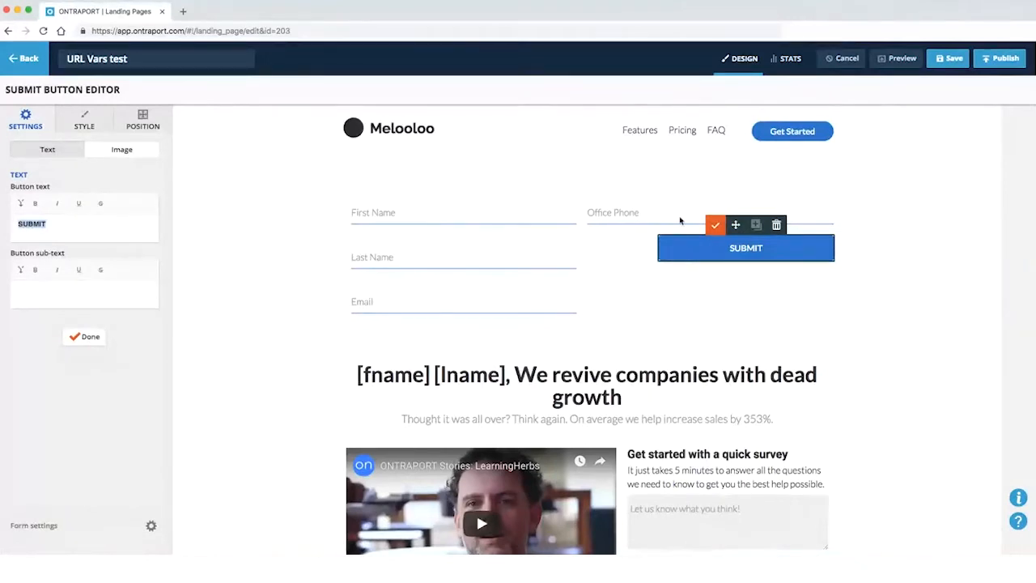
scroll(715, 299, down, 4)
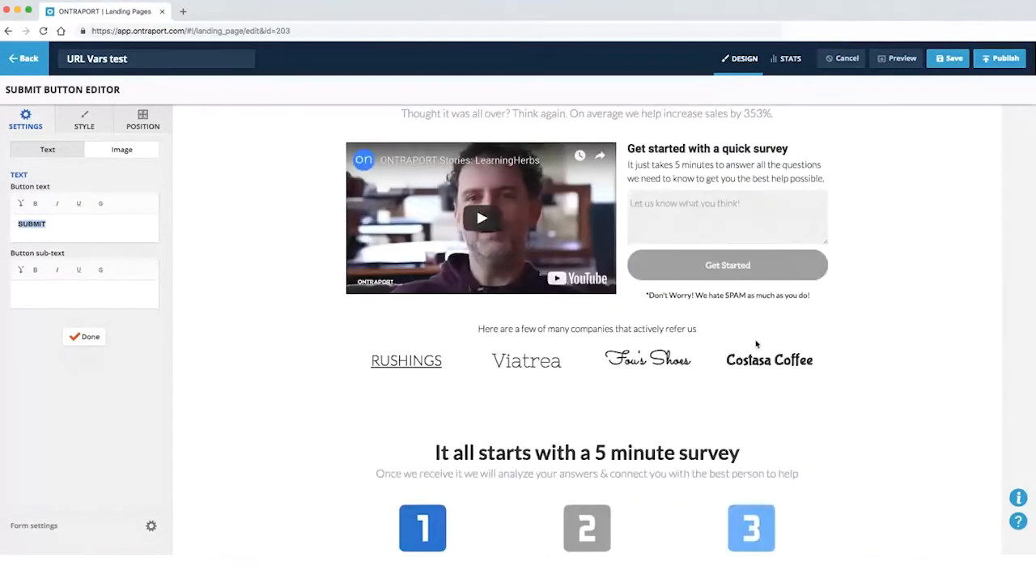
click(698, 276)
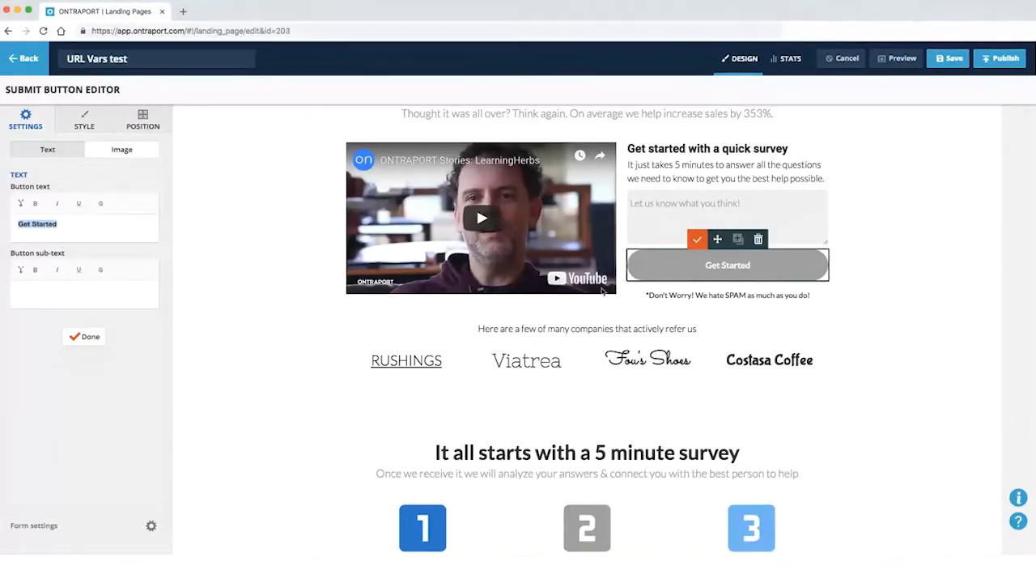
scroll(602, 291, up, 4)
click(688, 254)
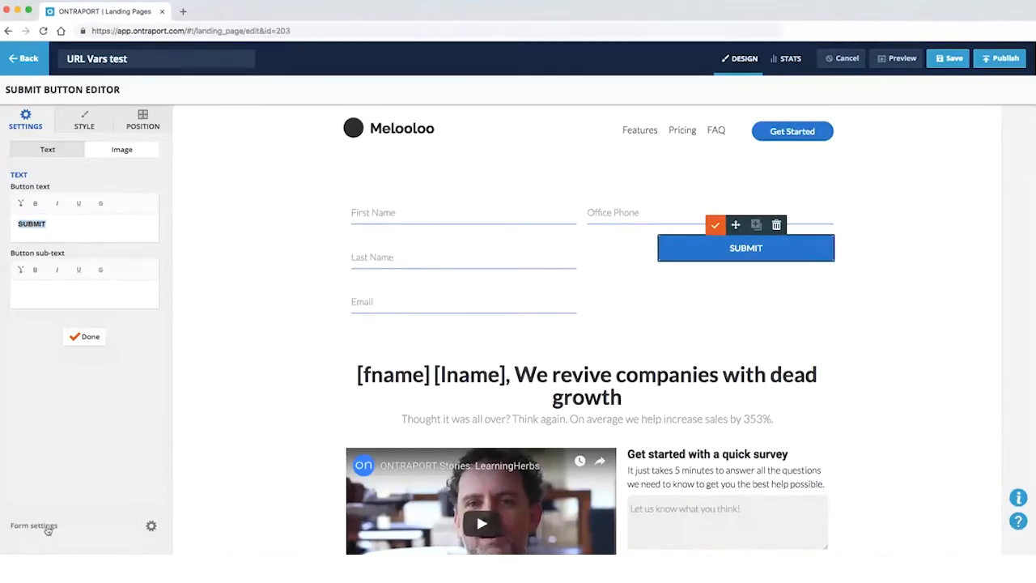
click(47, 528)
scroll(323, 368, down, 6)
scroll(322, 372, up, 6)
click(380, 503)
click(71, 533)
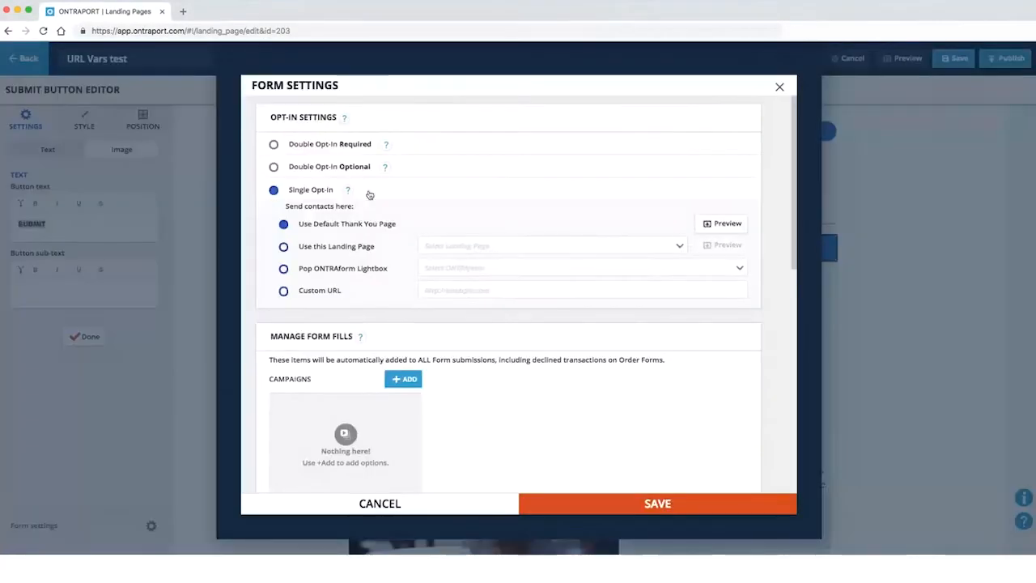
scroll(314, 281, down, 10)
scroll(522, 292, up, 10)
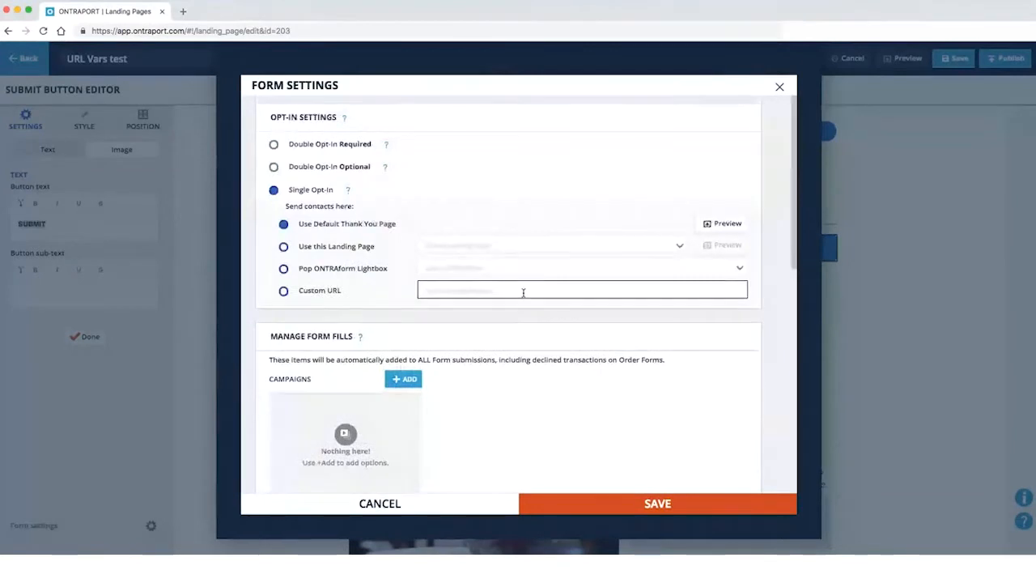
scroll(526, 294, down, 2)
scroll(527, 293, down, 10)
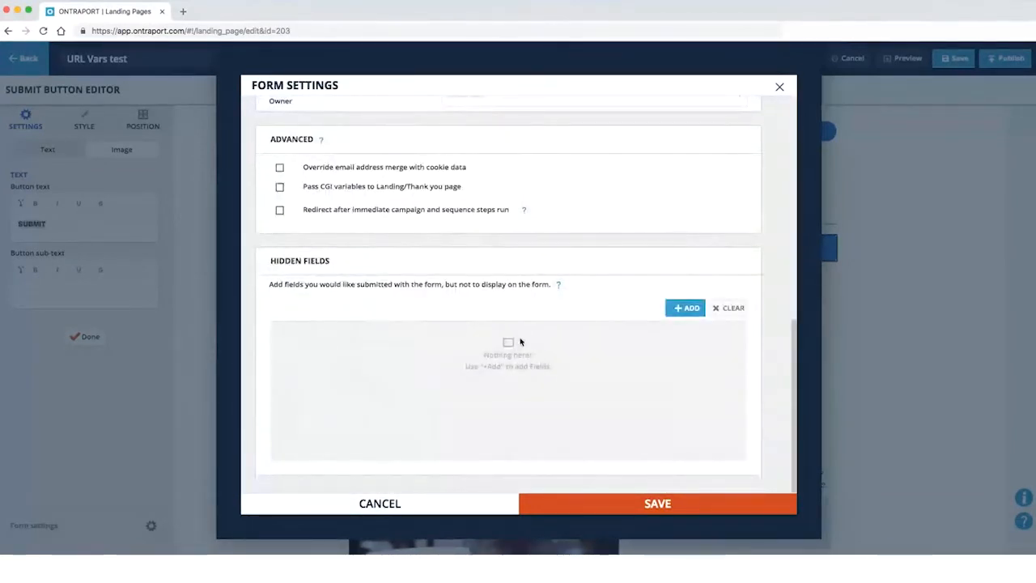
scroll(464, 316, up, 8)
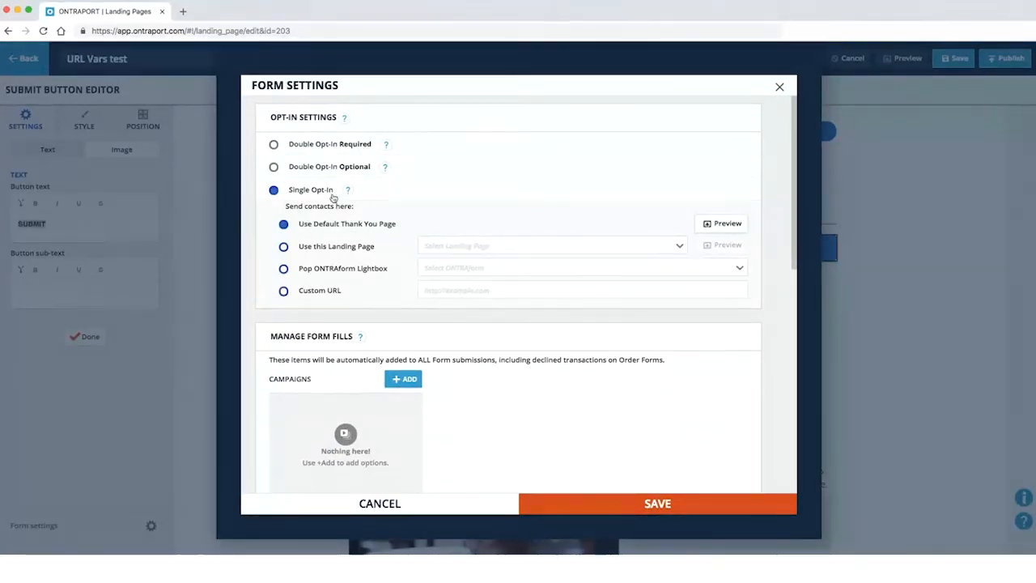
mouse_move(344, 120)
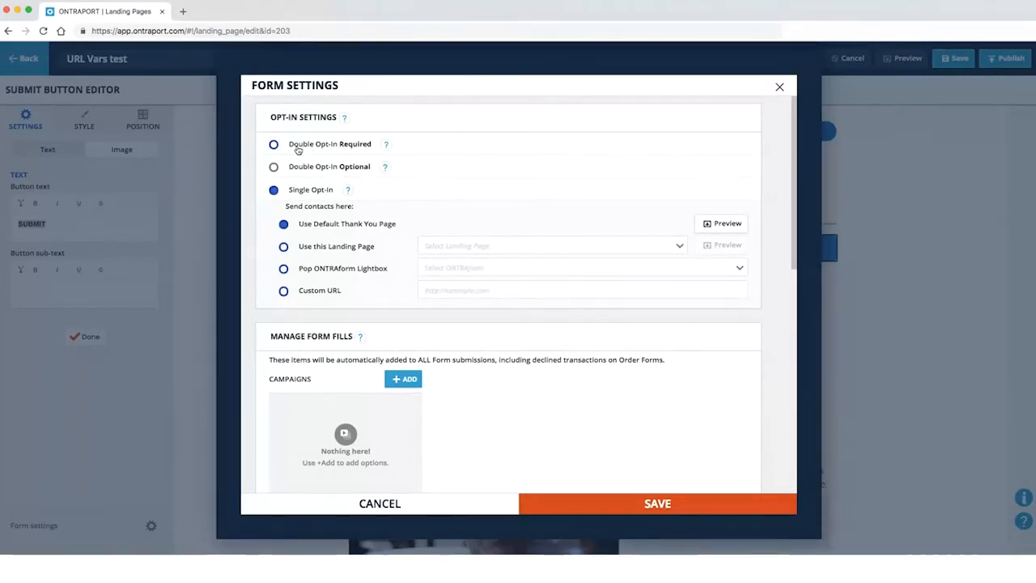
Require double opt-in using the 'Please confirm your subscription.' confirmation email
click(297, 150)
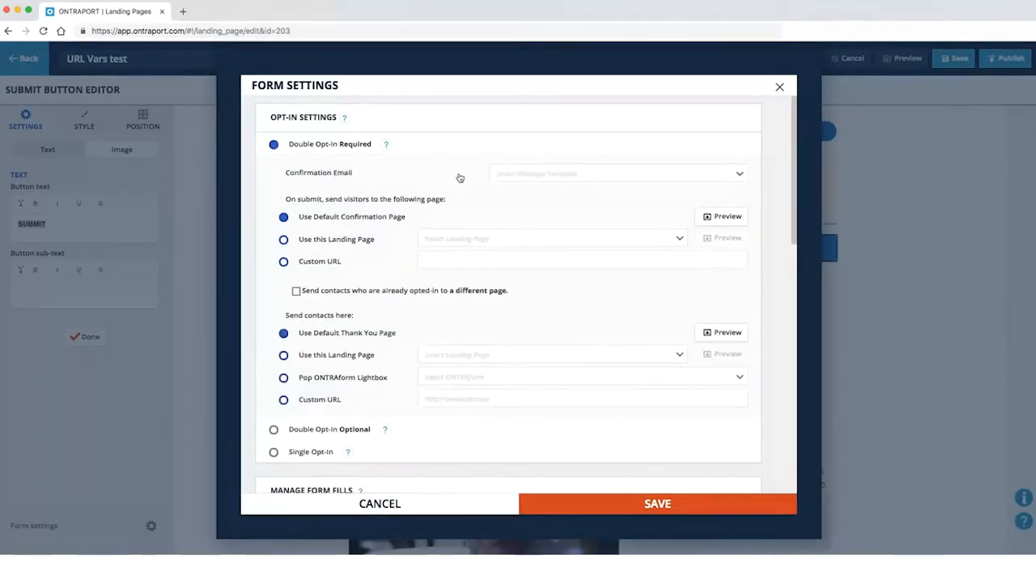
click(564, 178)
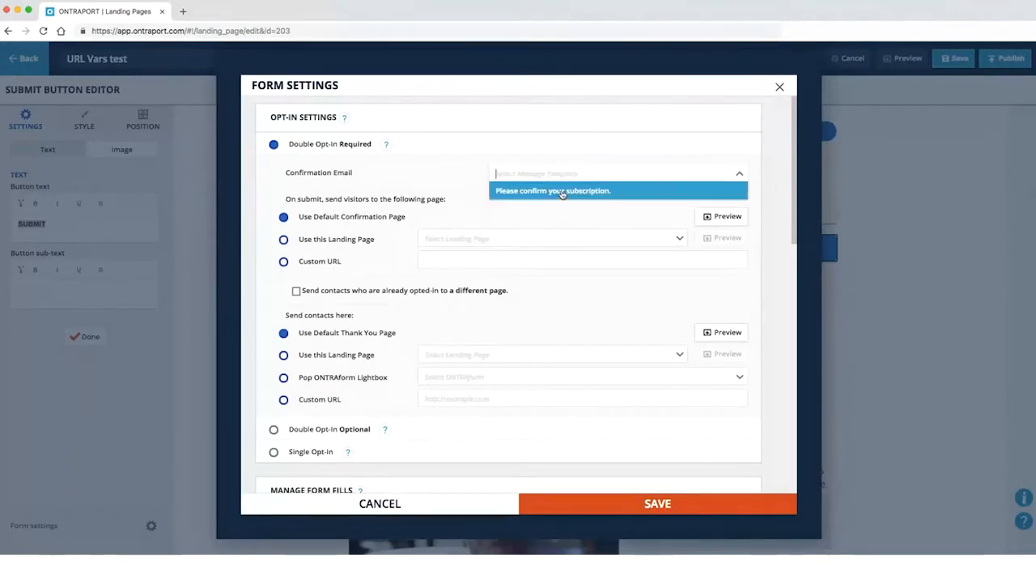
click(563, 191)
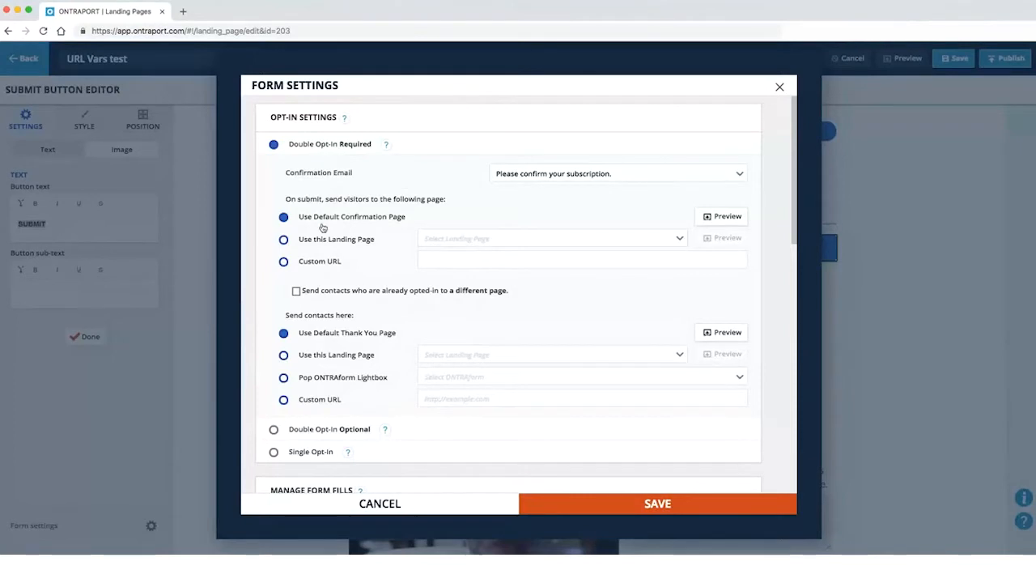
Keep the default confirmation page and send already opted-in contacts to a different page
click(451, 245)
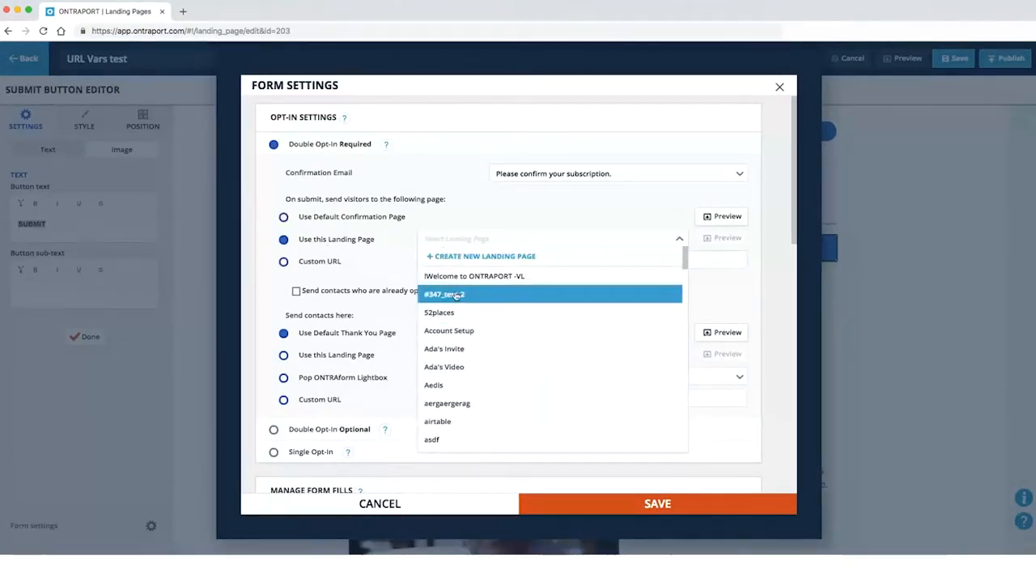
click(343, 224)
click(344, 223)
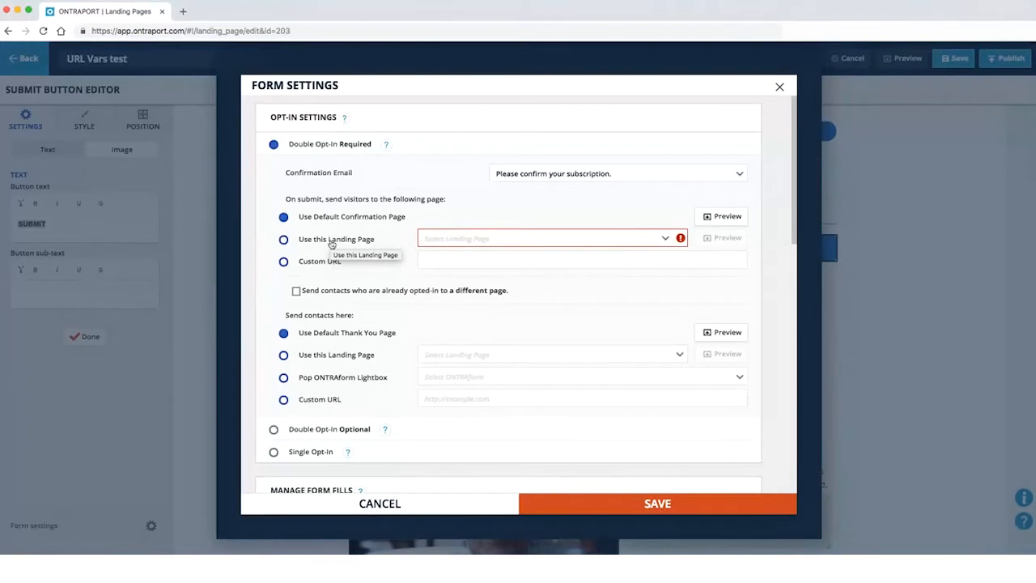
click(313, 247)
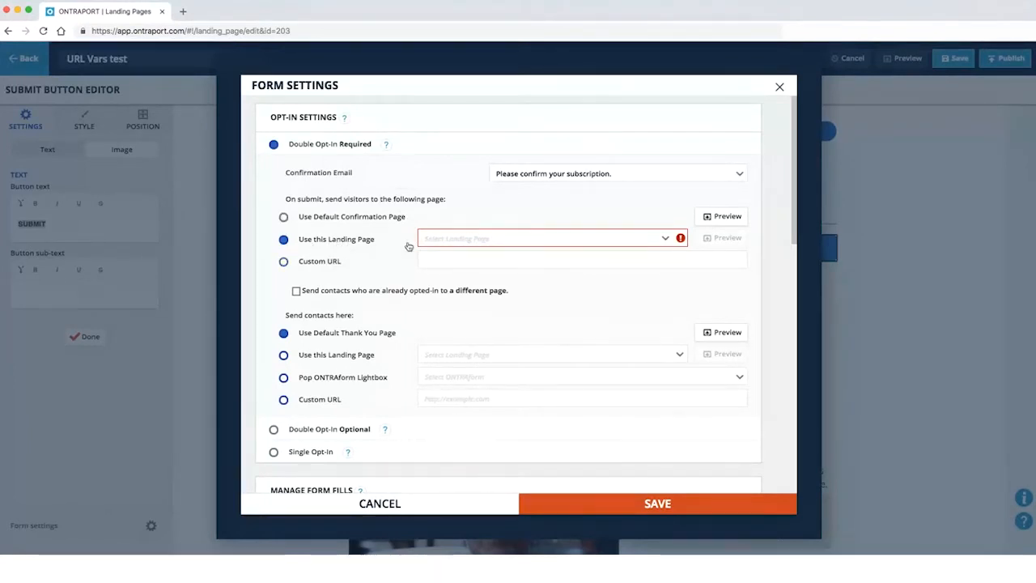
click(306, 262)
click(465, 260)
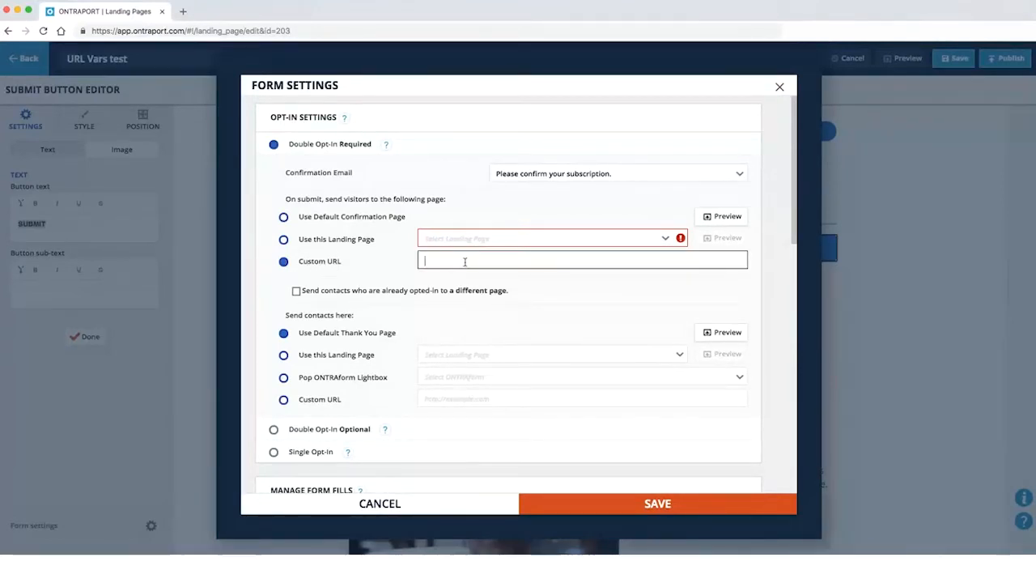
click(339, 223)
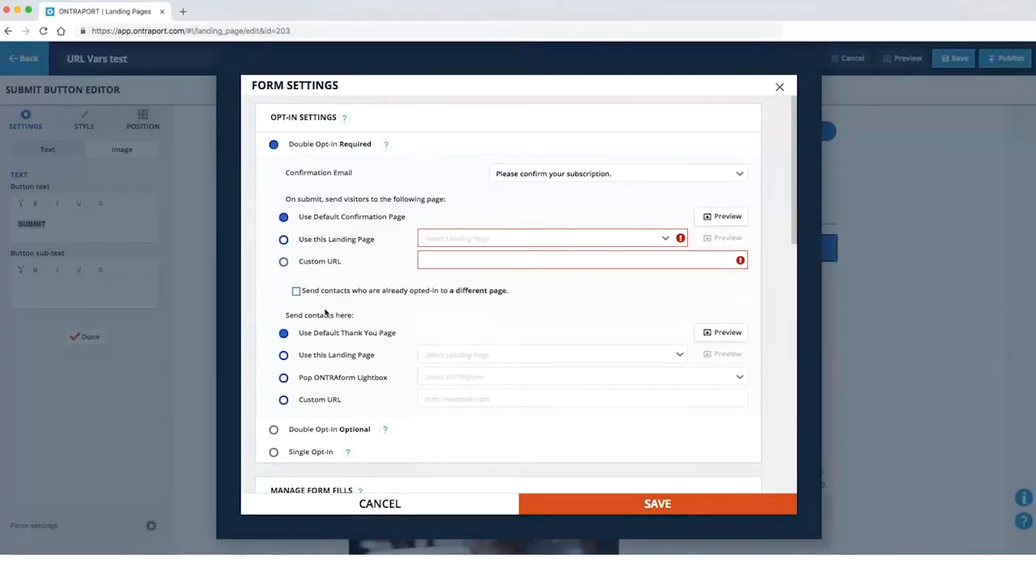
scroll(433, 314, down, 1)
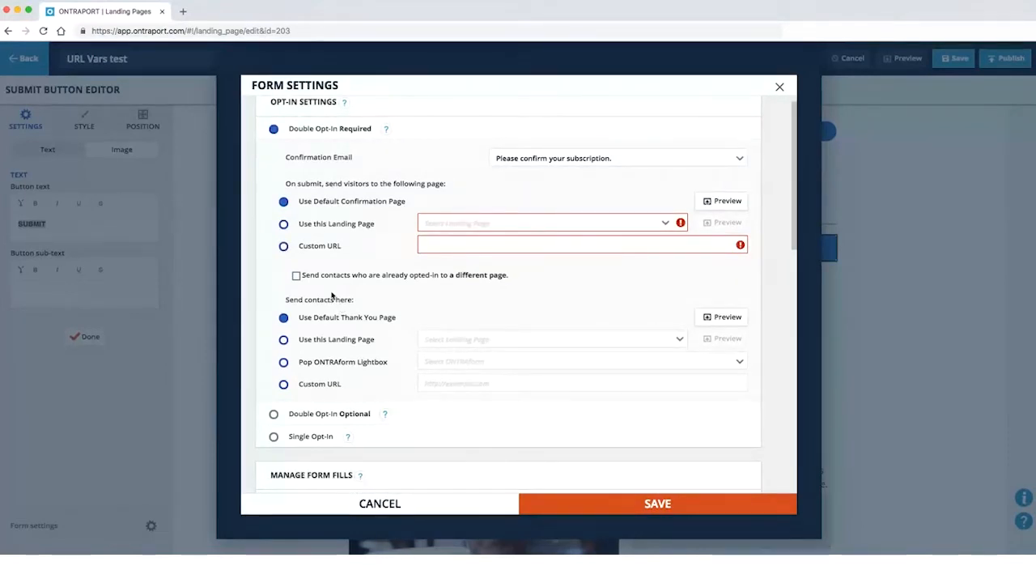
click(297, 279)
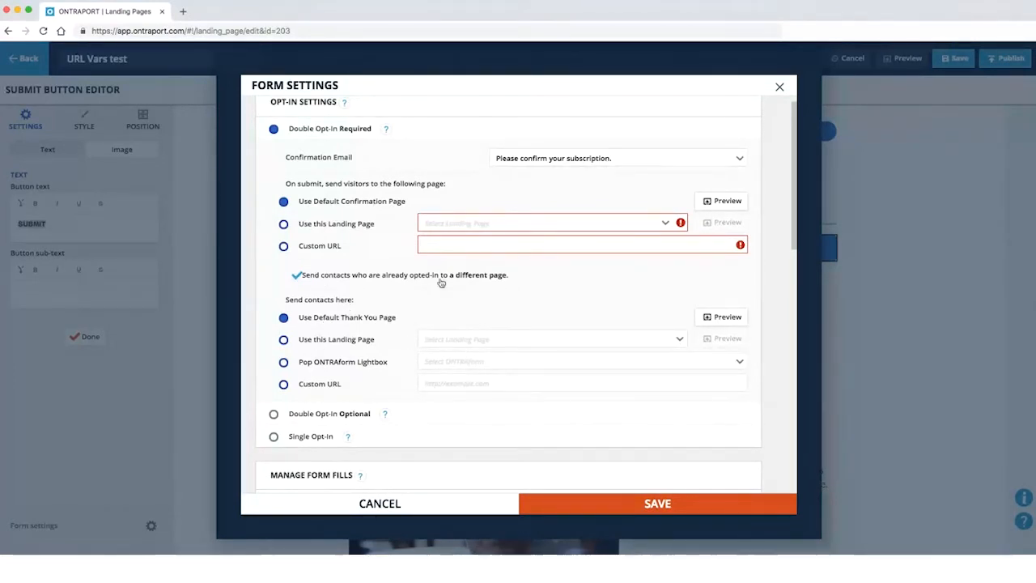
Switch the form's opt-in setting from required to Double Opt-In Optional
scroll(474, 275, down, 3)
scroll(471, 273, up, 2)
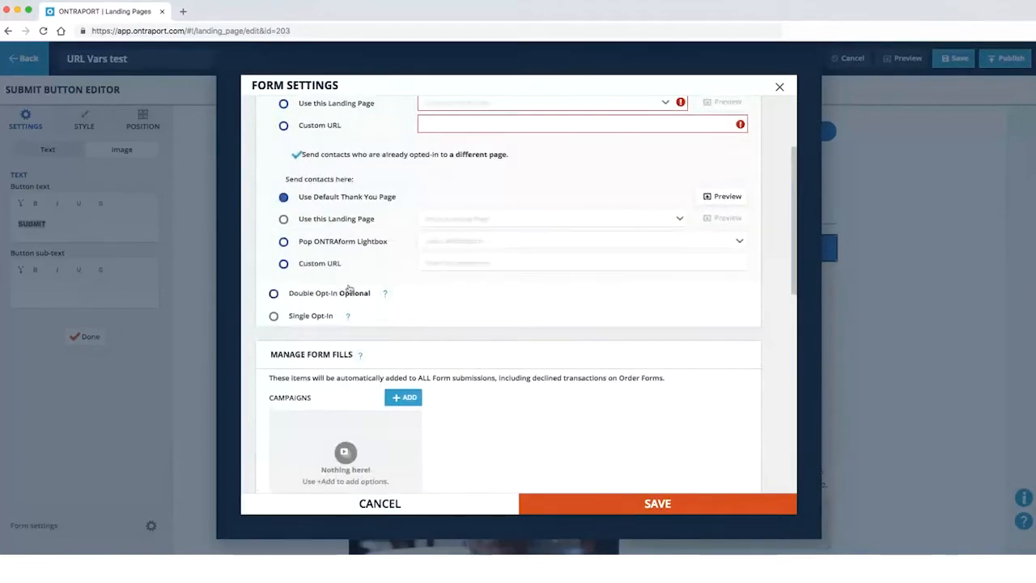
scroll(353, 294, down, 1)
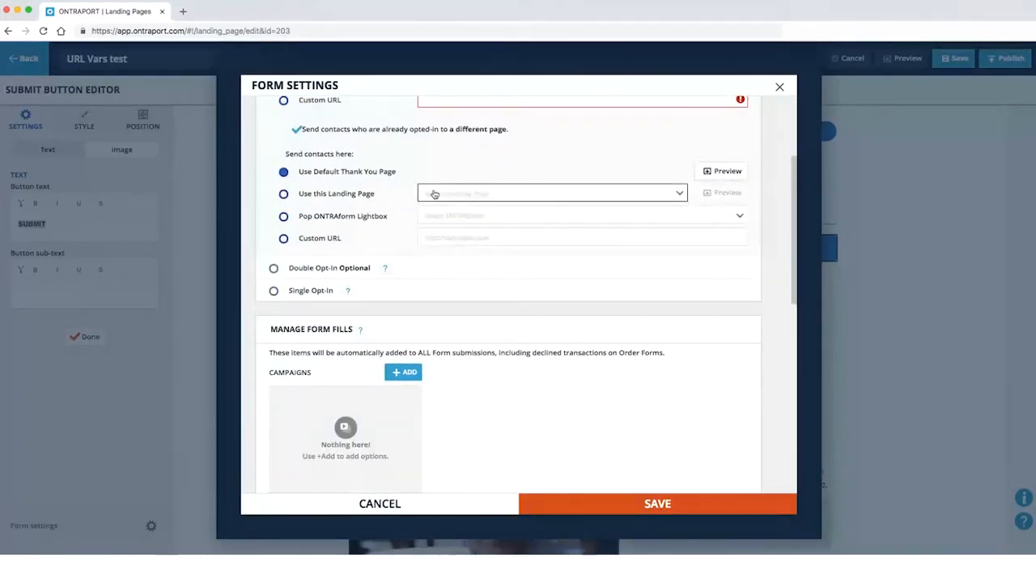
click(332, 273)
scroll(363, 213, up, 5)
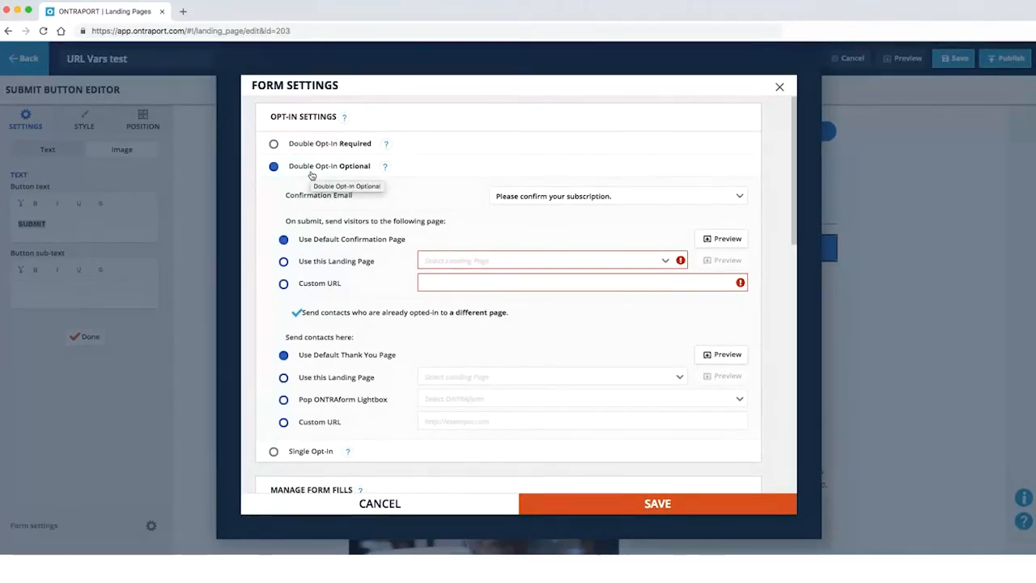
scroll(520, 361, down, 2)
scroll(506, 353, down, 1)
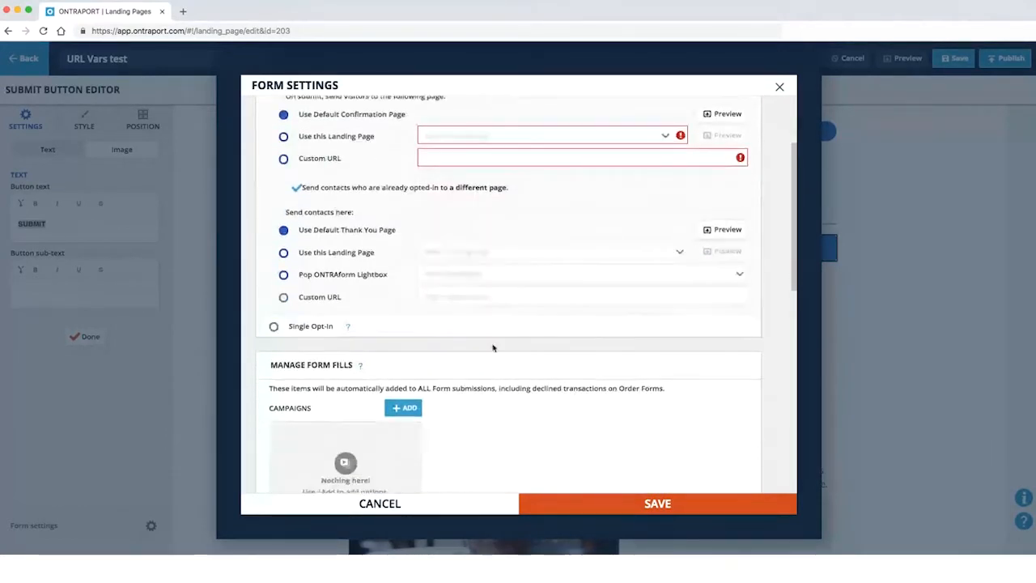
scroll(411, 243, down, 2)
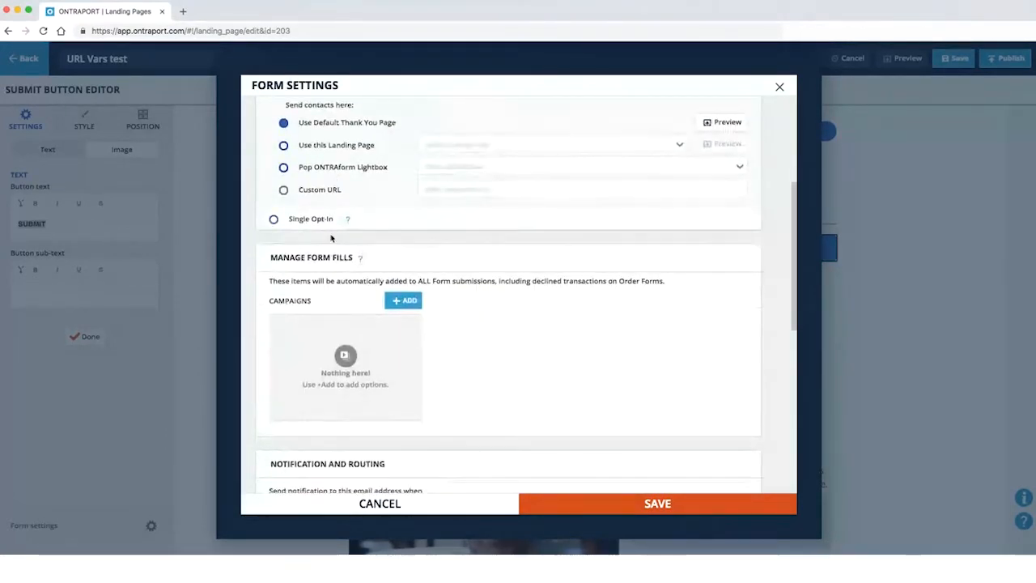
scroll(358, 286, down, 1)
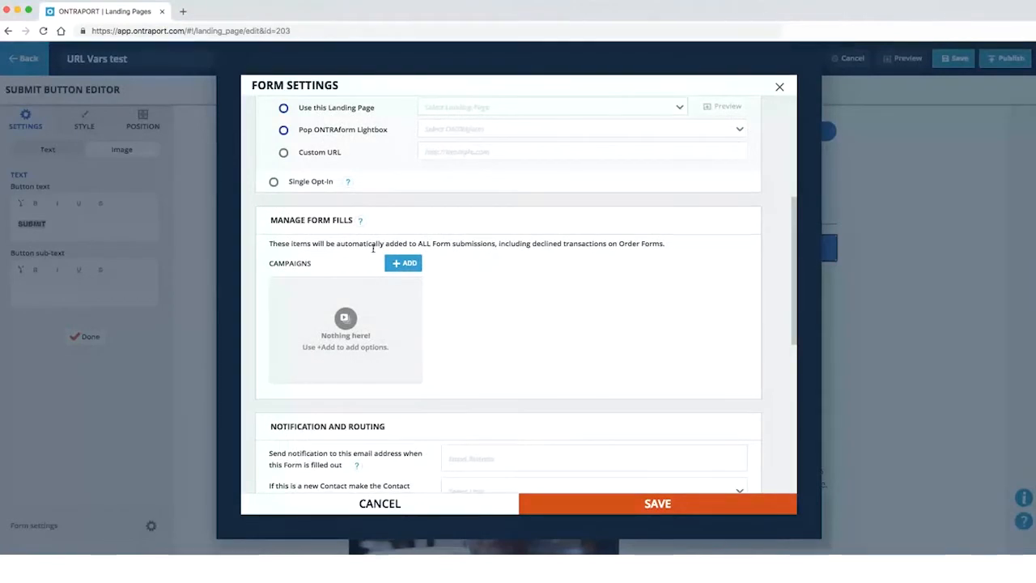
drag(268, 243, 409, 244)
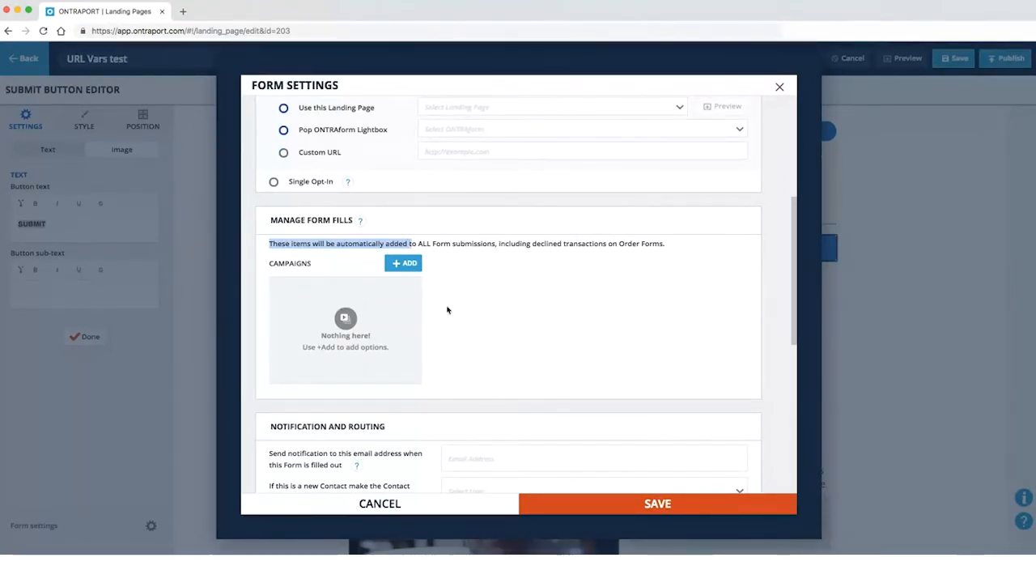
click(183, 14)
text(app)
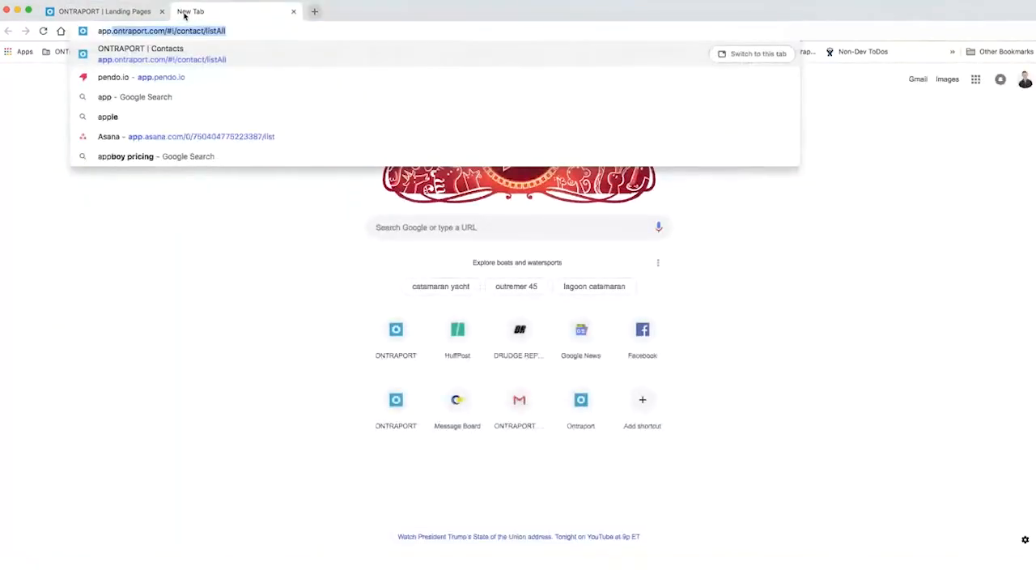
Load the ONTRAPORT contacts page in the new tab and go to the Campaigns list
key(Return)
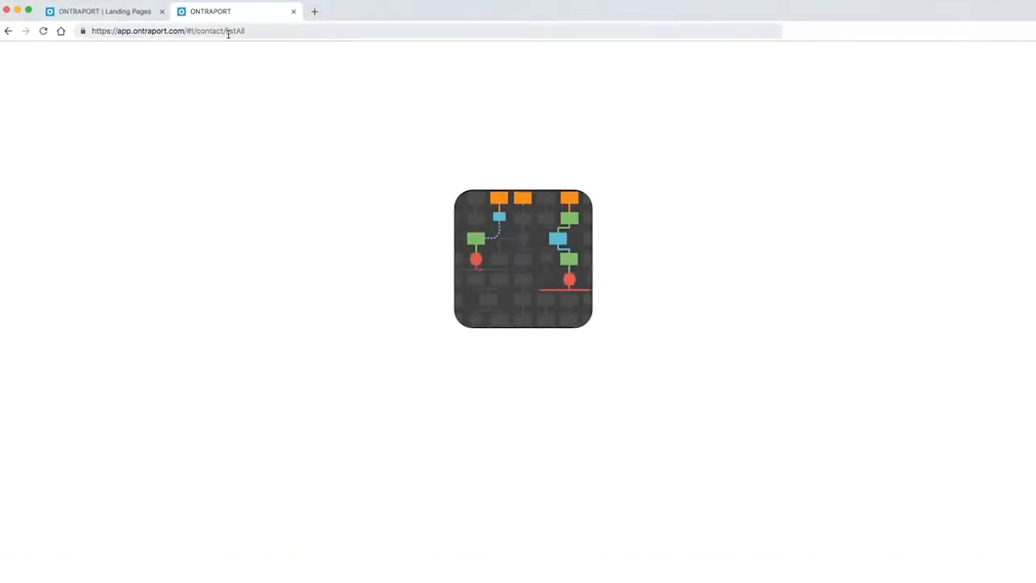
click(126, 14)
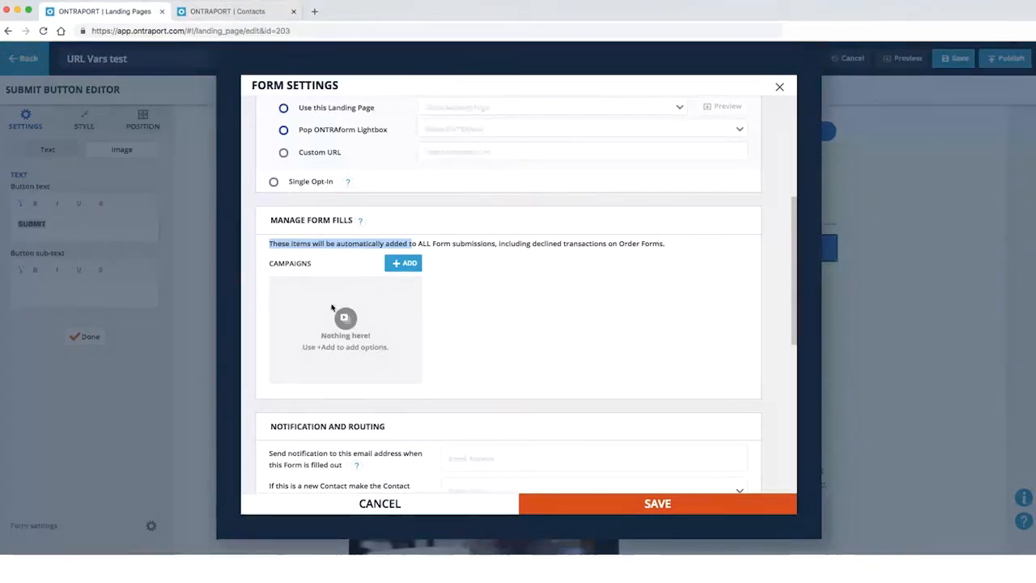
click(218, 12)
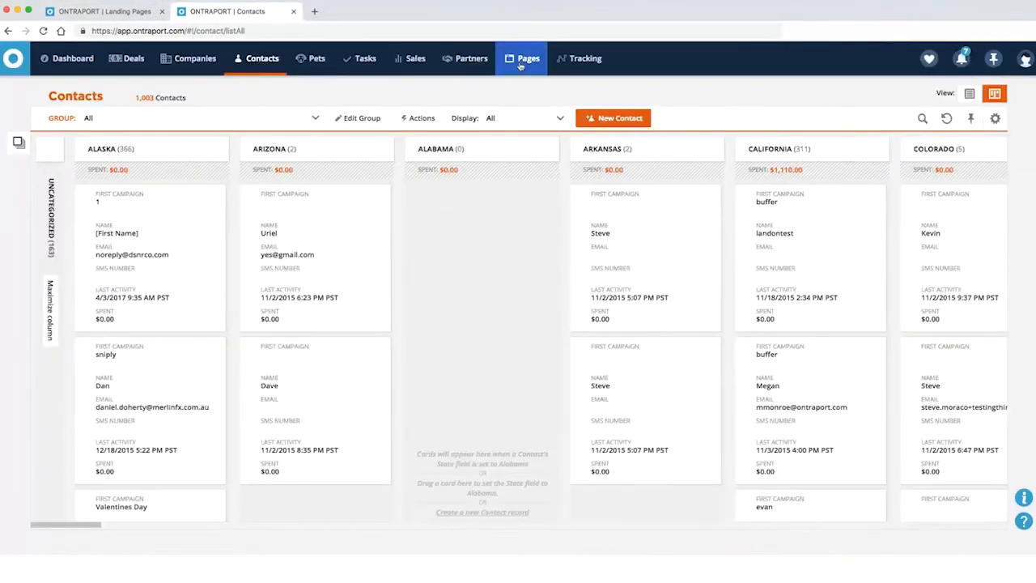
mouse_move(279, 65)
click(291, 92)
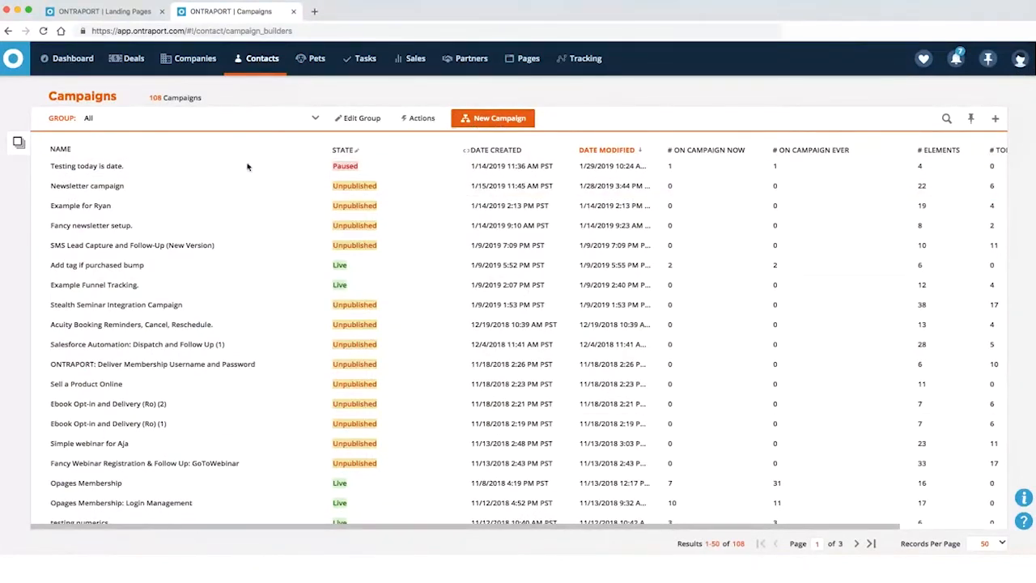
click(89, 186)
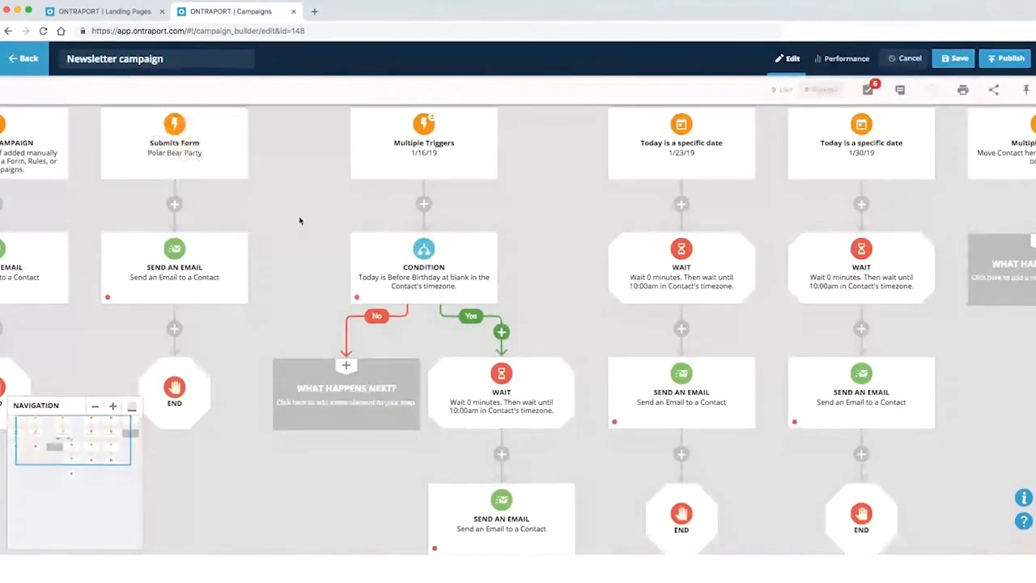
drag(299, 220, 749, 306)
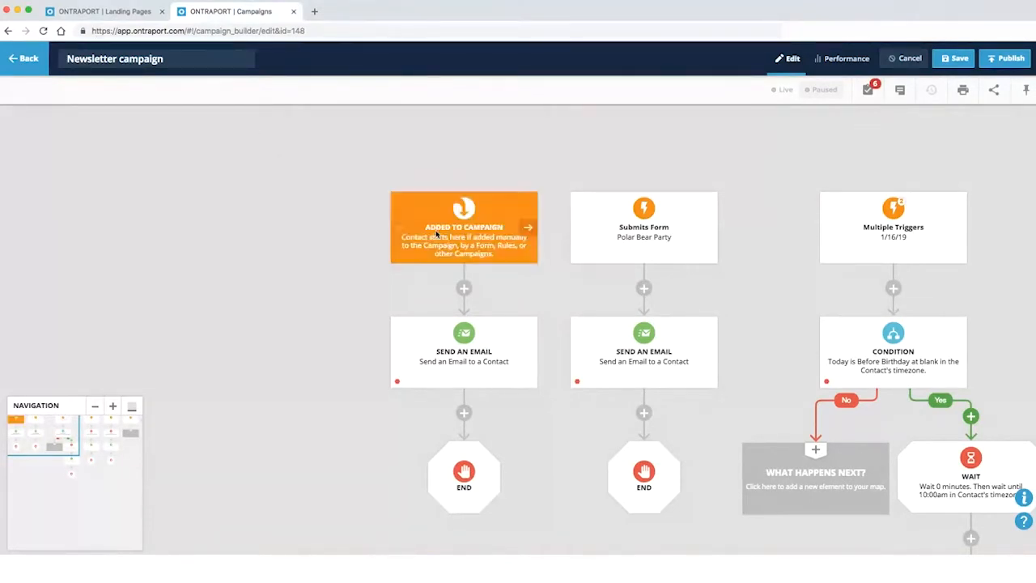
click(22, 58)
click(559, 294)
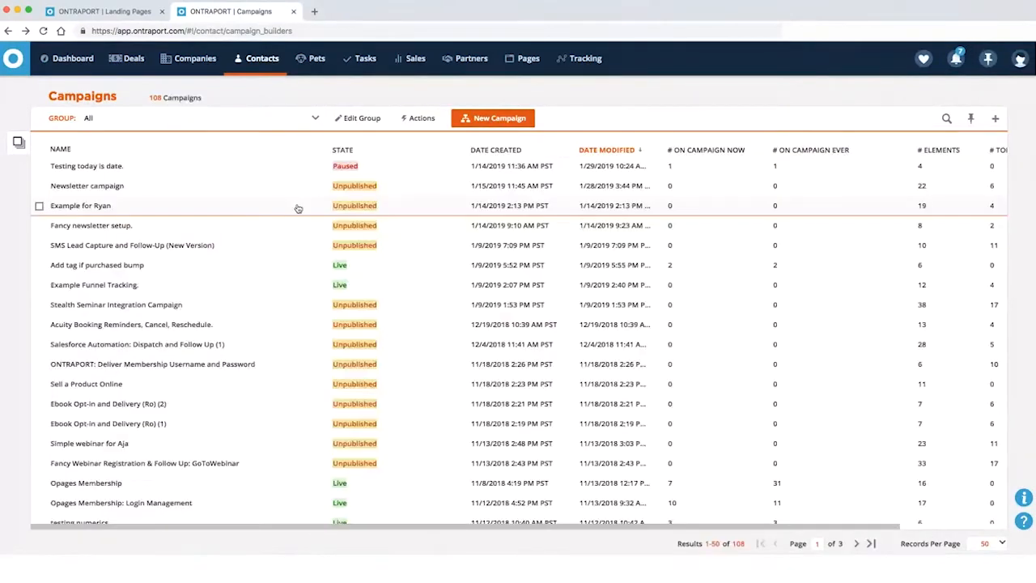
Start a new campaign from scratch in the campaign builder
click(500, 121)
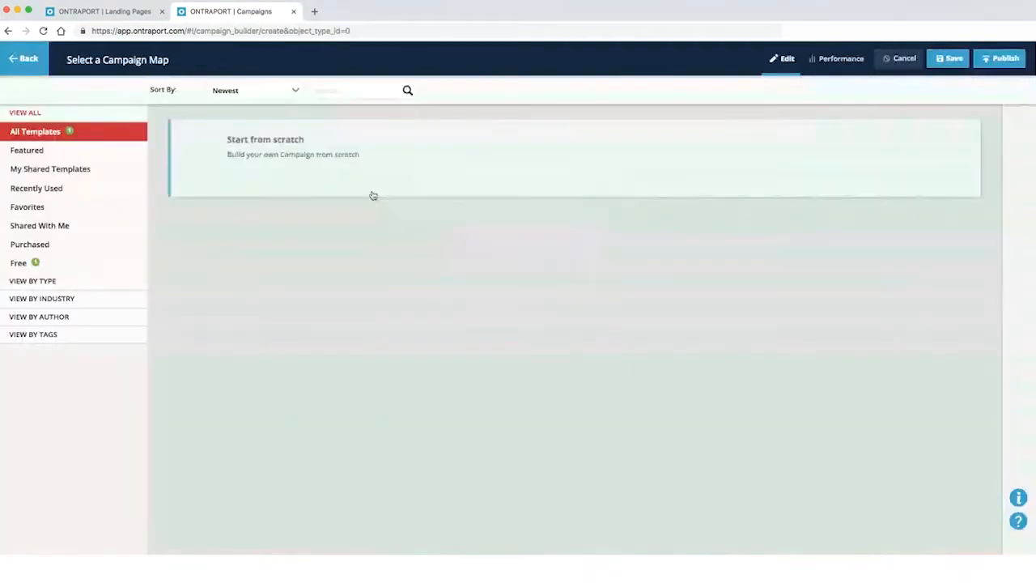
click(370, 169)
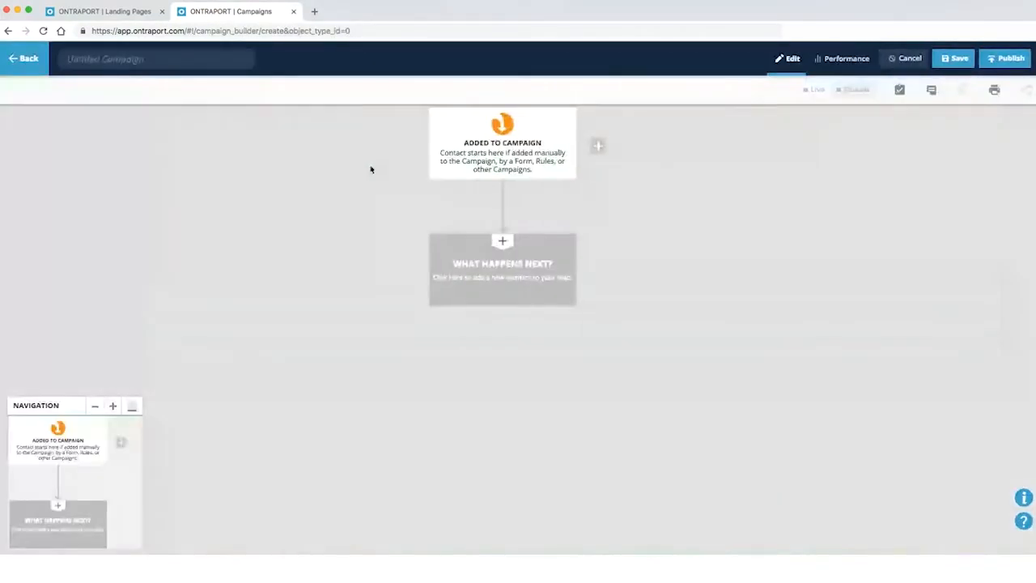
drag(371, 169, 286, 235)
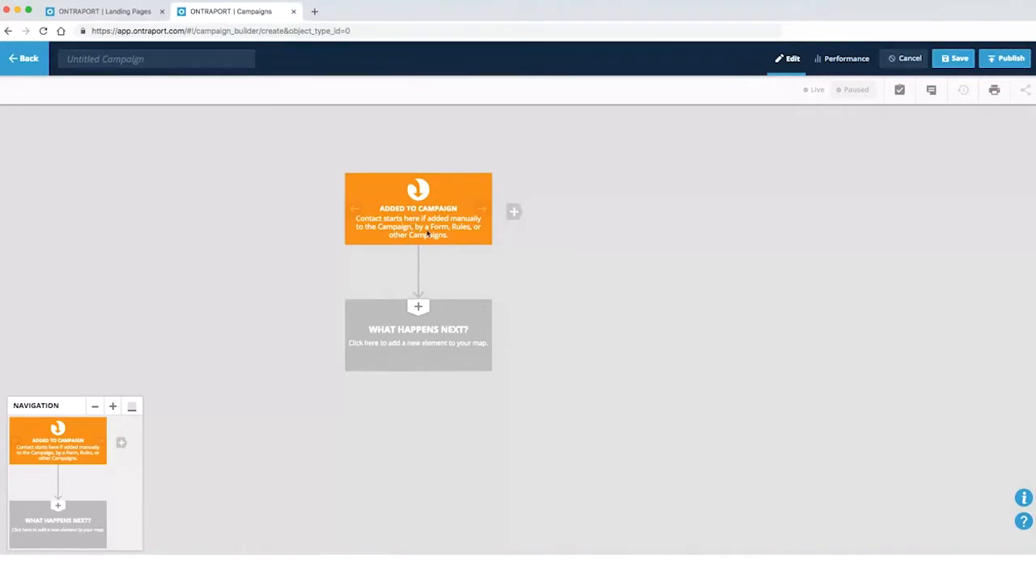
click(120, 11)
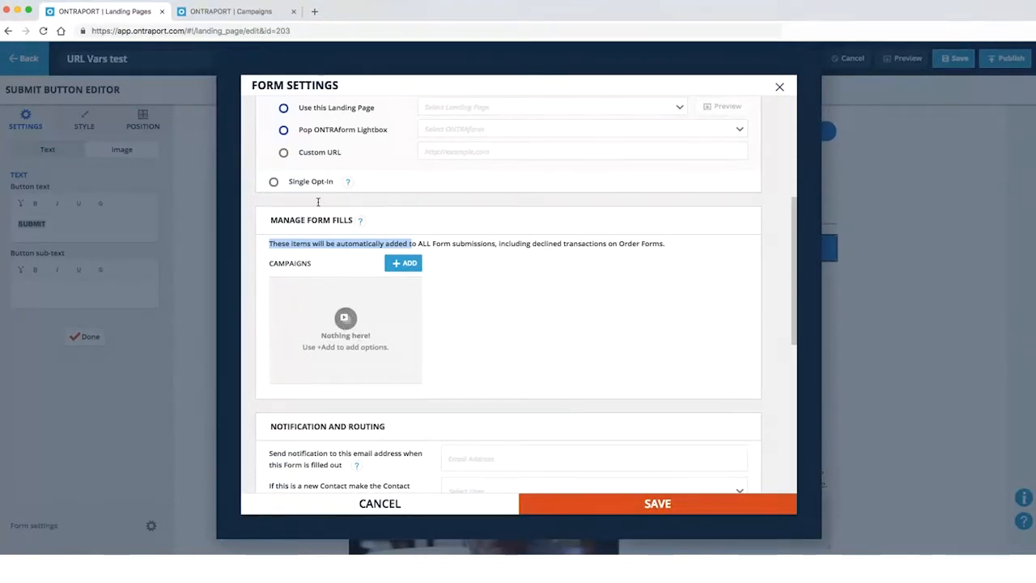
click(247, 12)
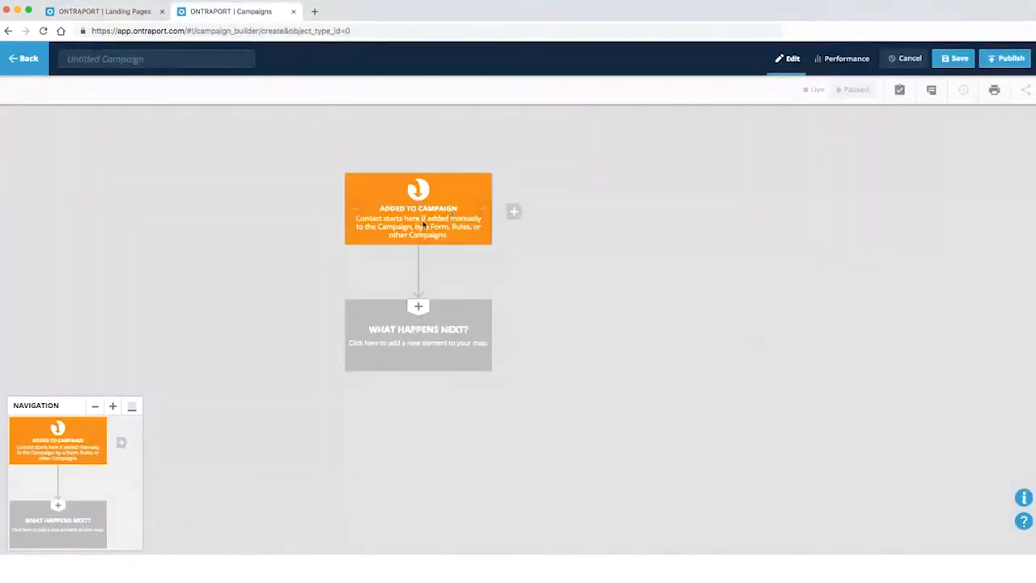
Add a New Trigger start, and follow Added to Campaign with Send an Email then End
click(513, 212)
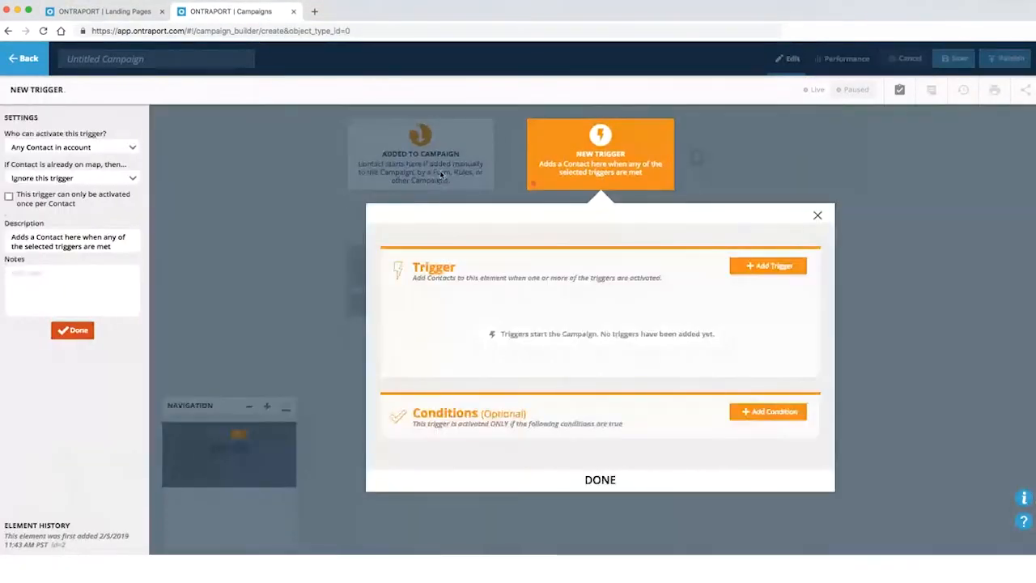
click(477, 203)
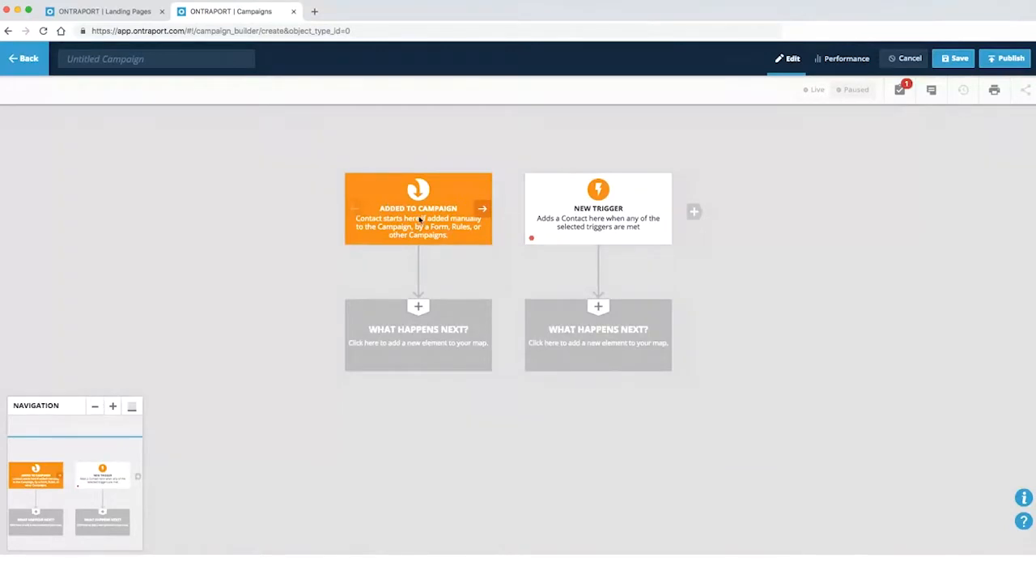
click(418, 324)
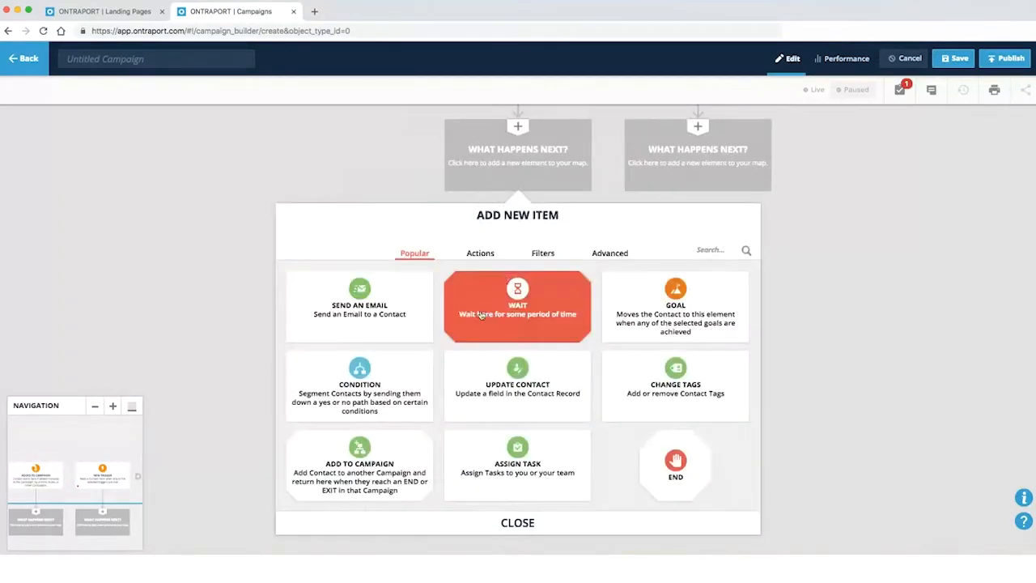
click(382, 322)
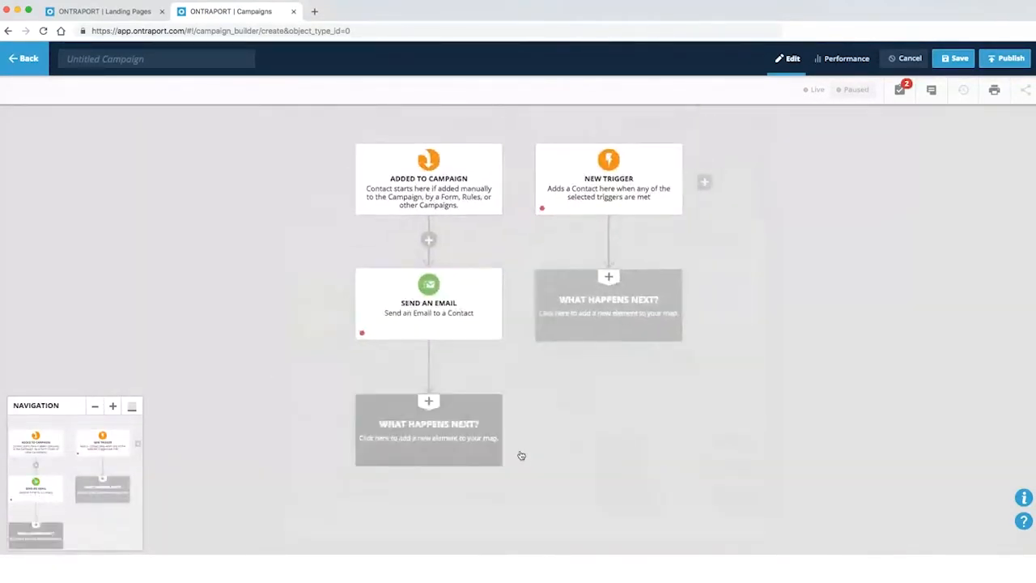
click(522, 456)
click(671, 436)
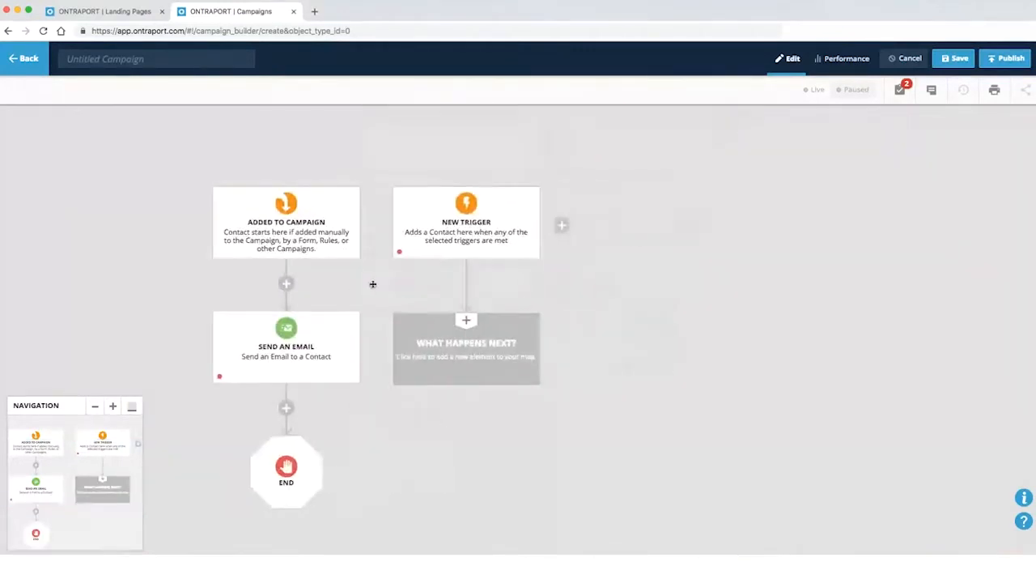
click(442, 213)
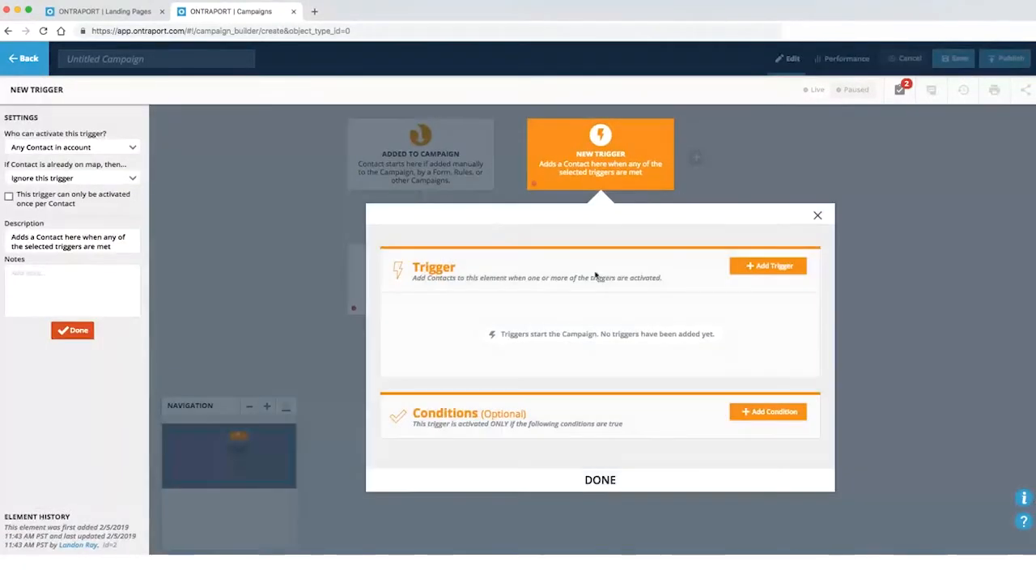
Set the new trigger to fire when a contact submits the Polar Bear Party form
click(768, 268)
text(fills)
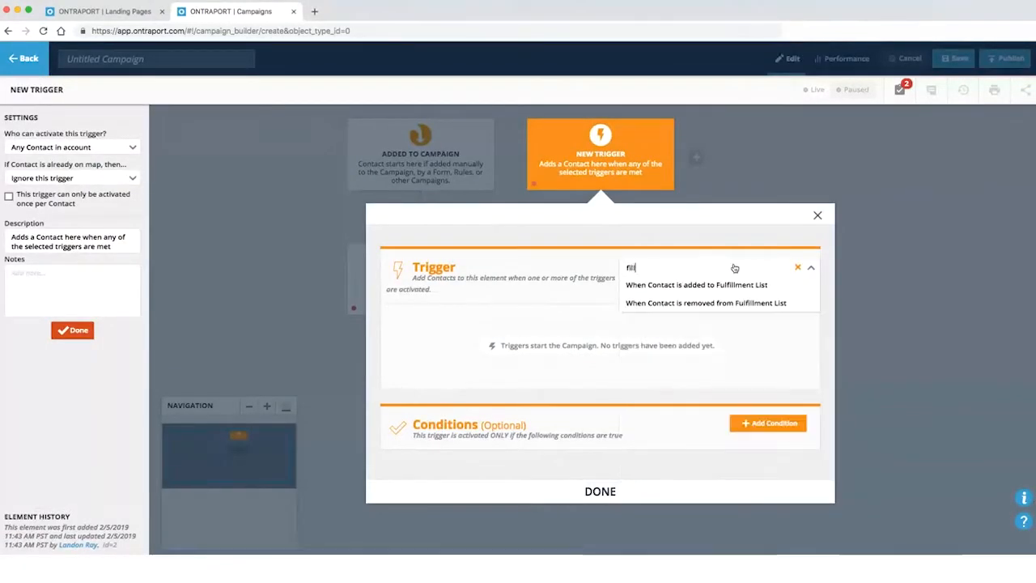
key(BackSpace)
key(BackSpace)
key(BackSpace)
key(BackSpace)
key(BackSpace)
text(fo)
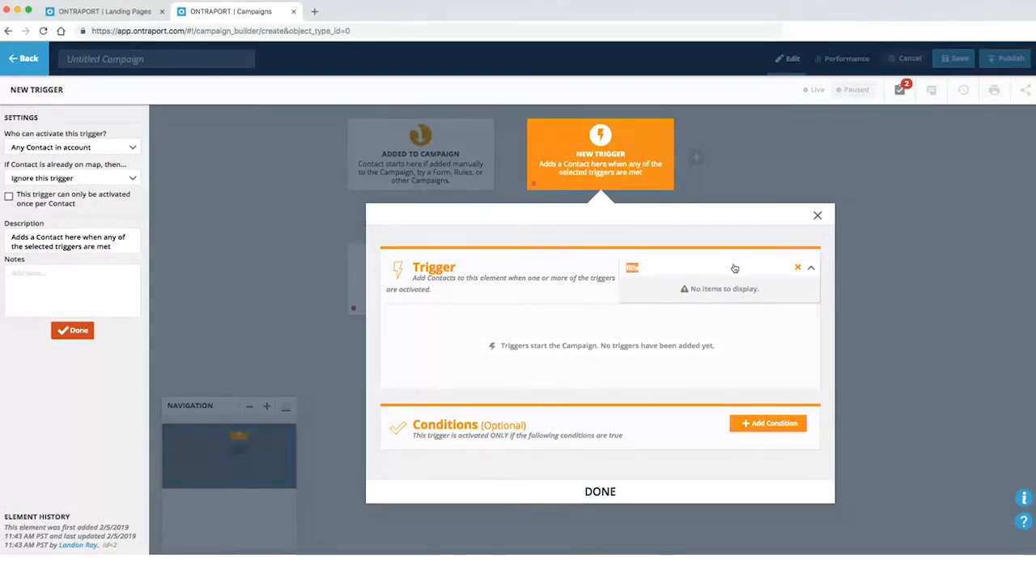
text(rm)
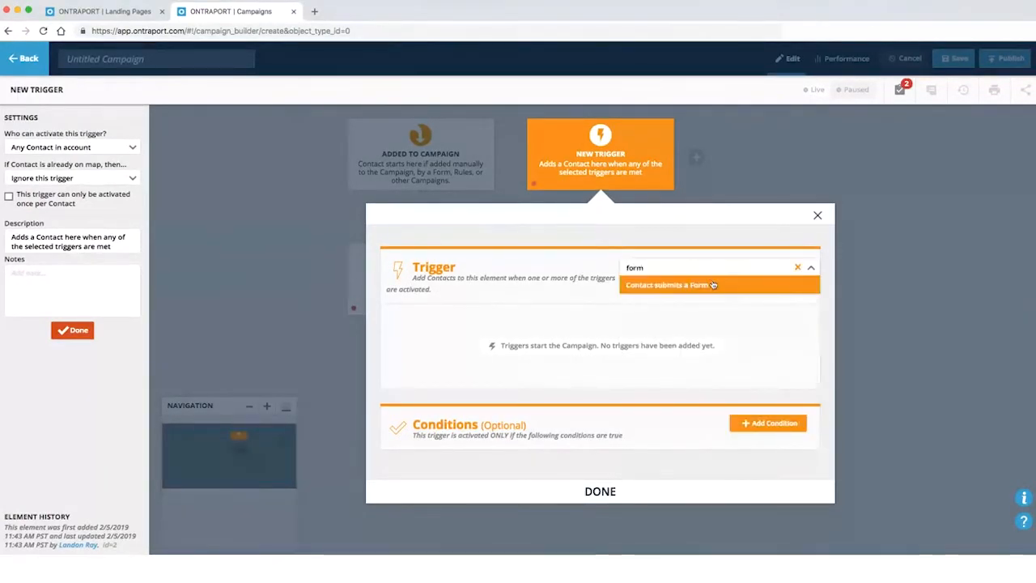
click(672, 285)
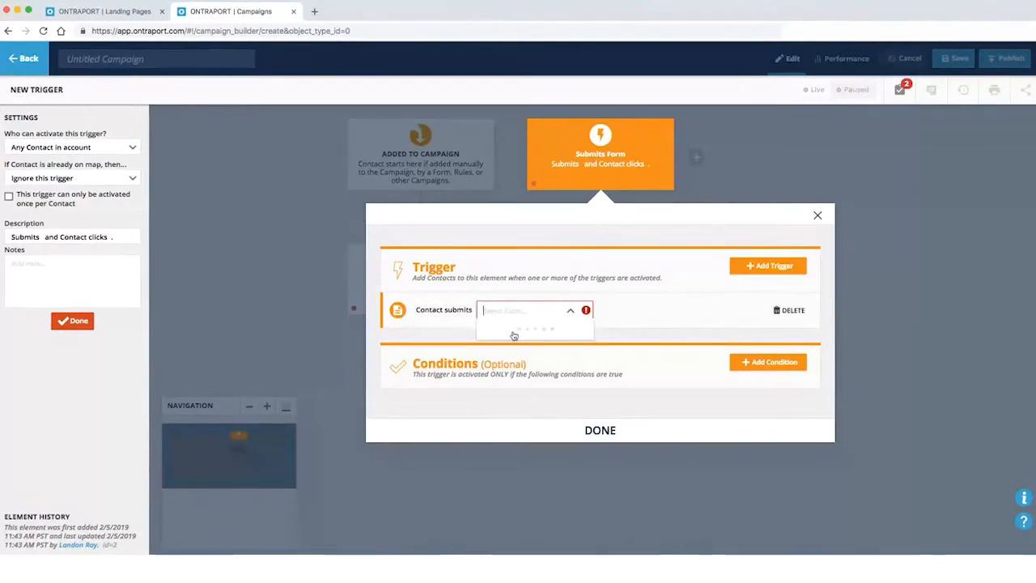
click(532, 348)
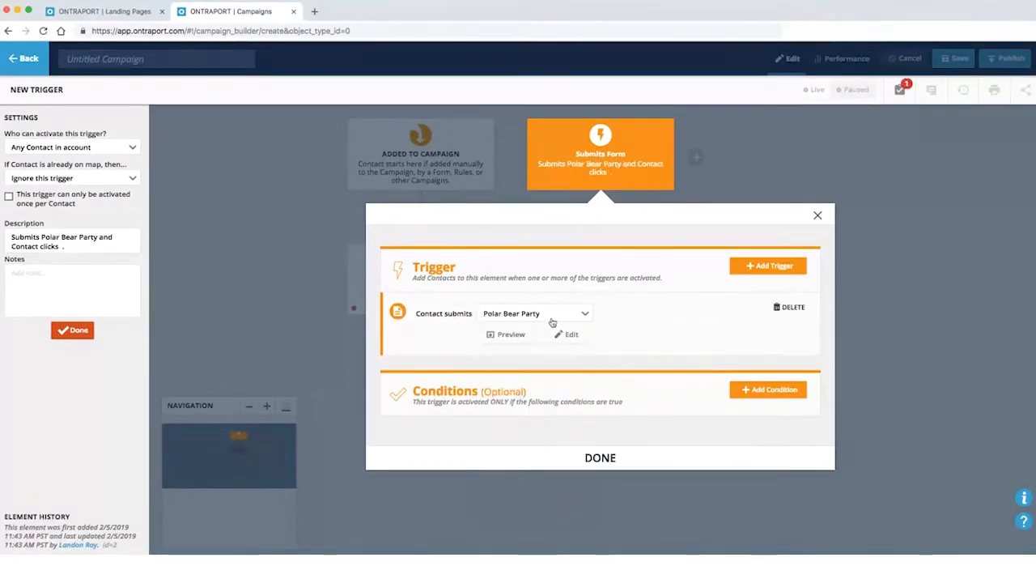
click(599, 455)
Add a Go To step under the form trigger pointing to Send an Email
click(465, 341)
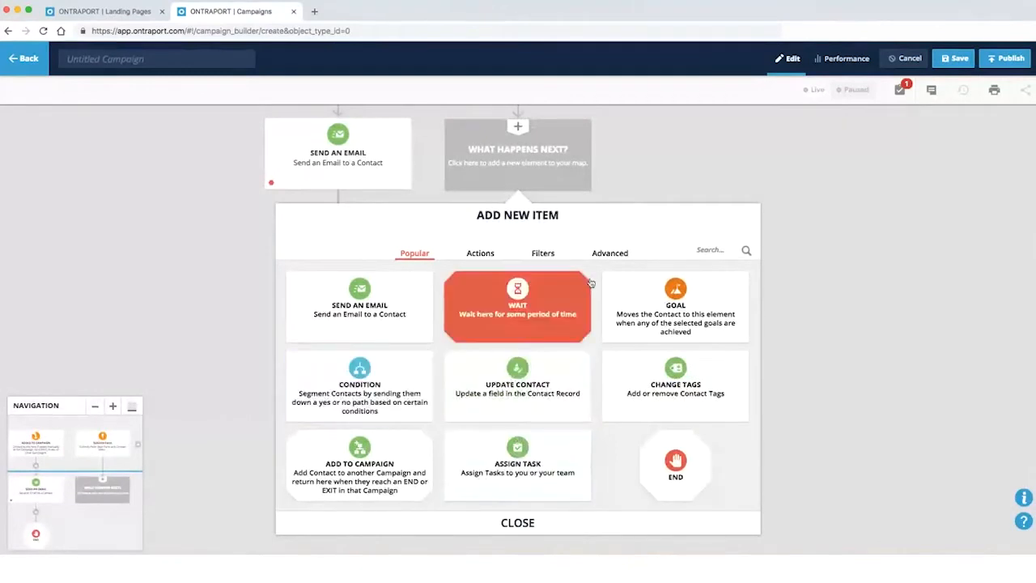
click(543, 253)
click(516, 301)
drag(466, 415, 334, 360)
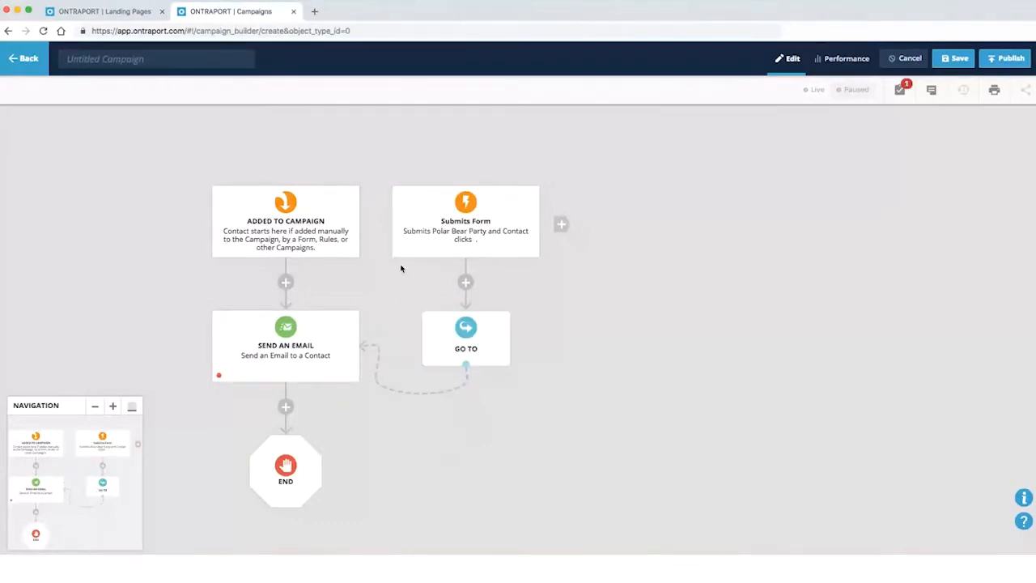
Shorten the trigger description to end after 'Party.' and save the trigger
click(487, 246)
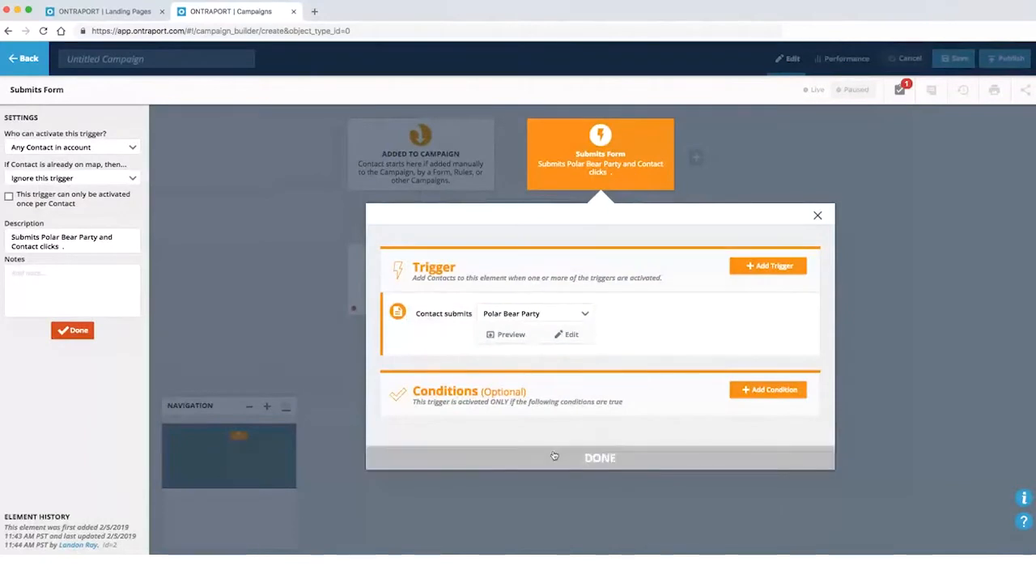
click(91, 249)
triple_click(91, 249)
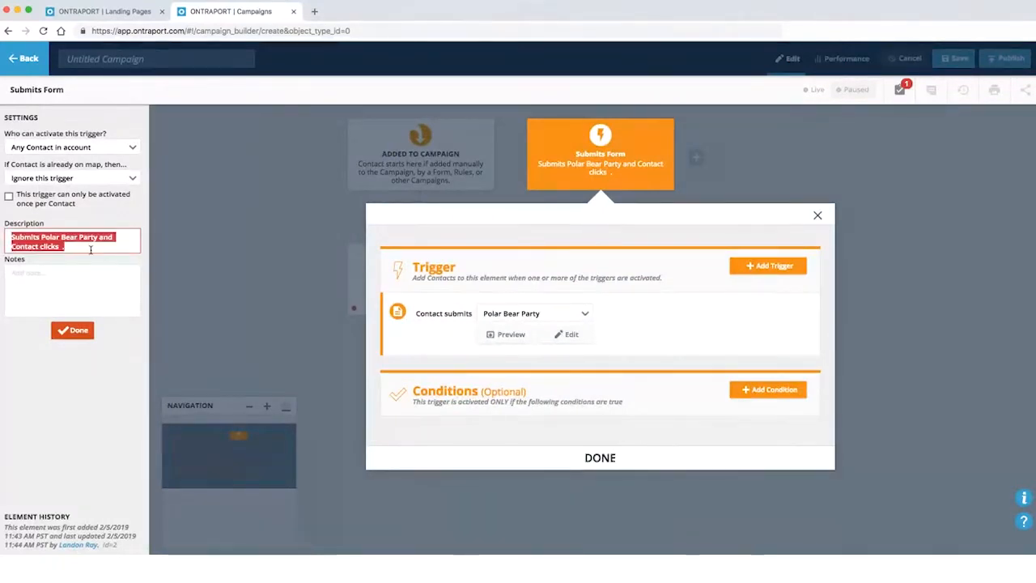
click(93, 250)
key(alt+shift+Left)
key(alt+shift+Left)
key(alt+shift+Left)
key(alt+shift+Left)
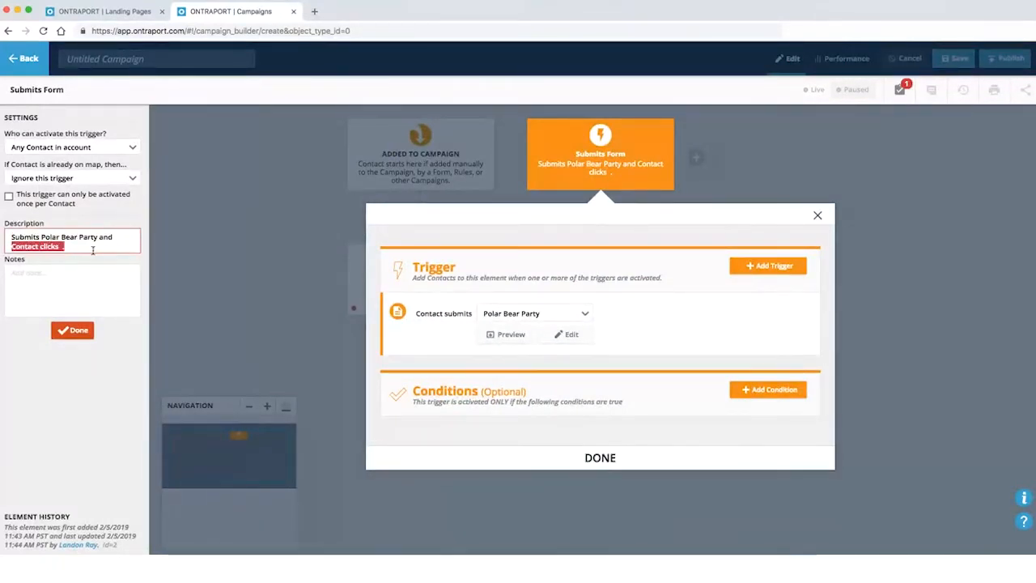
key(alt+shift+Right)
text(.)
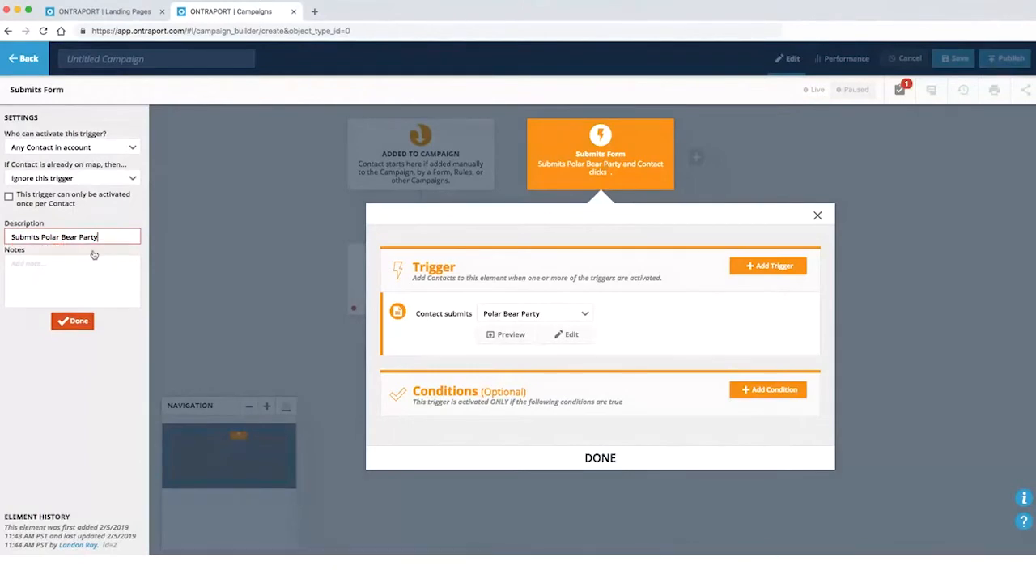
click(578, 457)
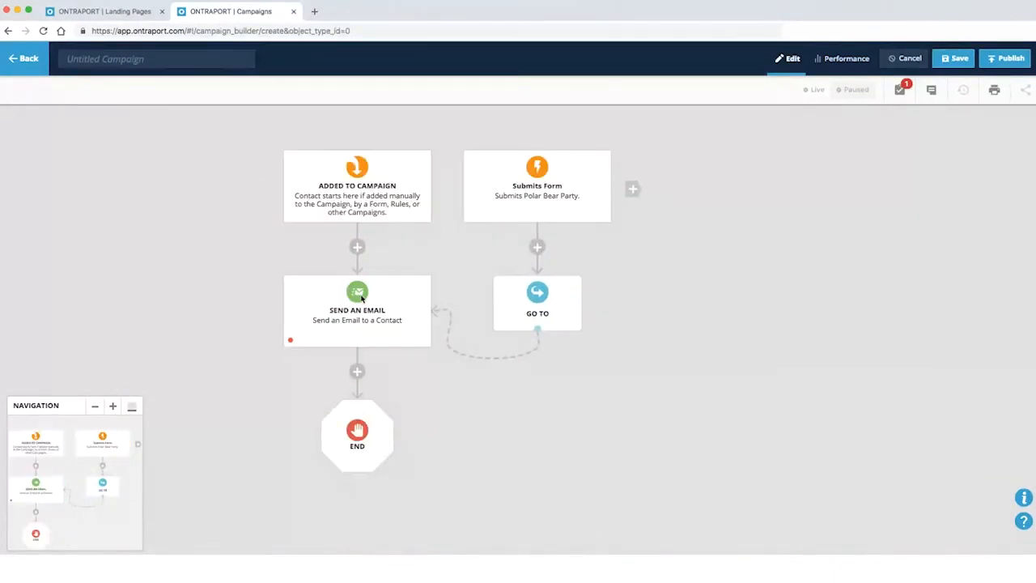
On the landing page tab, set the form's opt-in to Double Opt-In Required
click(120, 12)
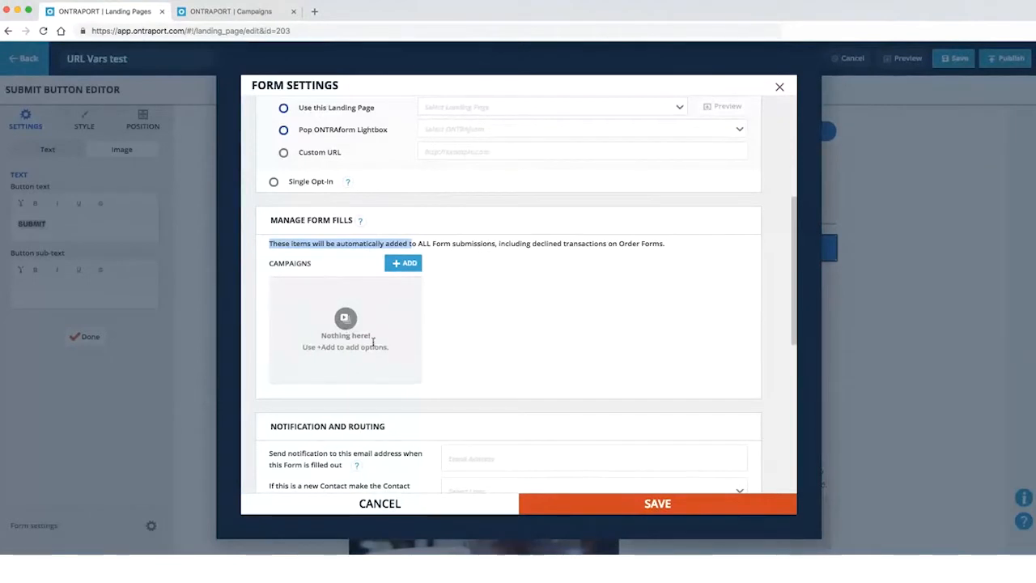
click(270, 243)
drag(293, 243, 562, 243)
click(358, 242)
drag(340, 244, 269, 245)
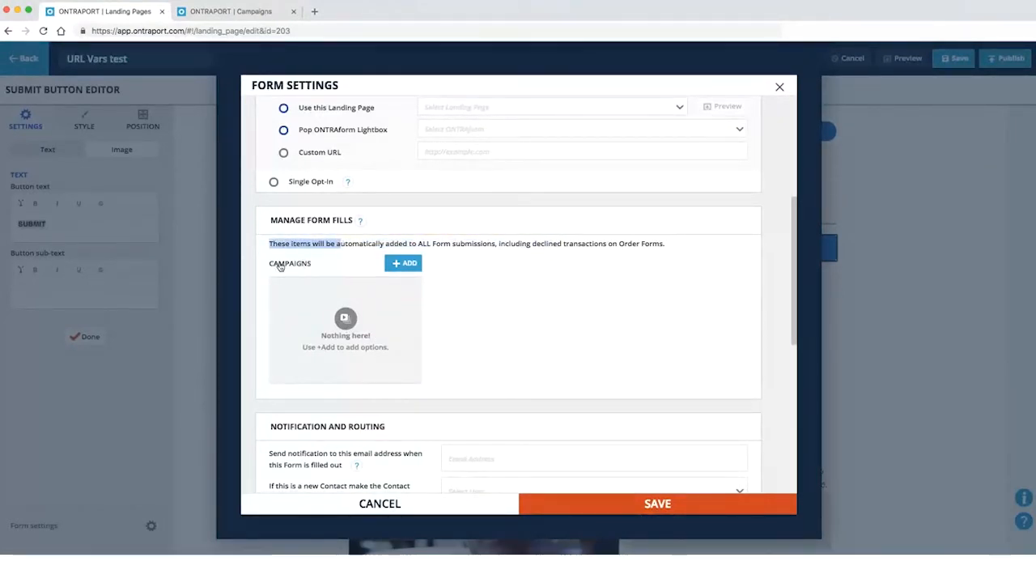
scroll(396, 308, up, 5)
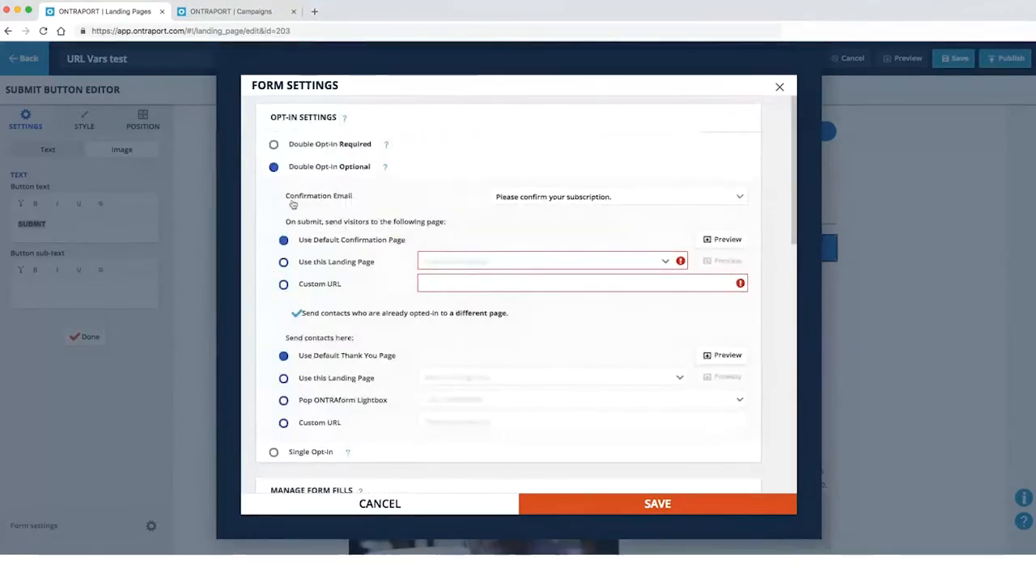
click(273, 145)
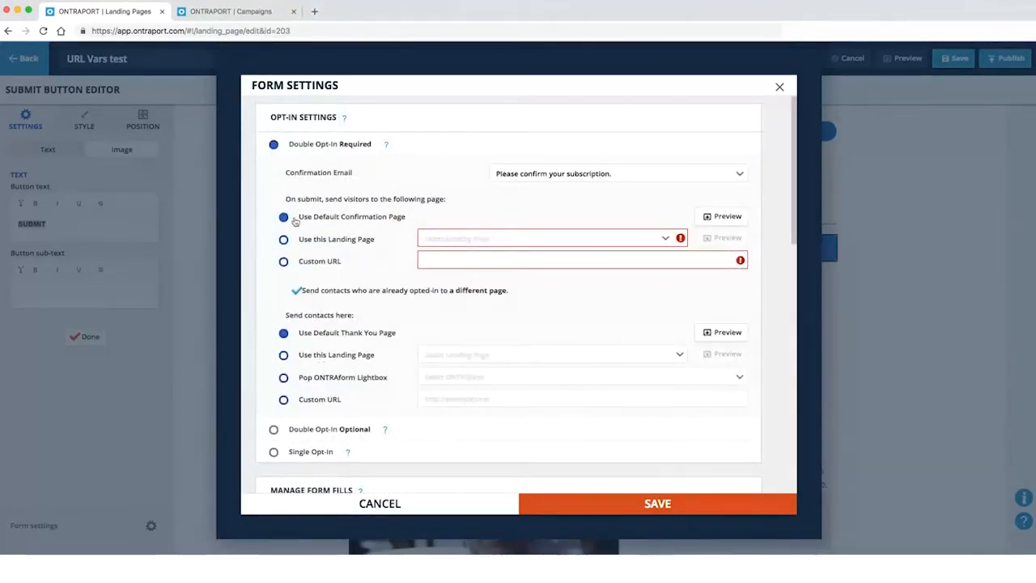
scroll(410, 339, down, 3)
key(ctrl+Tab)
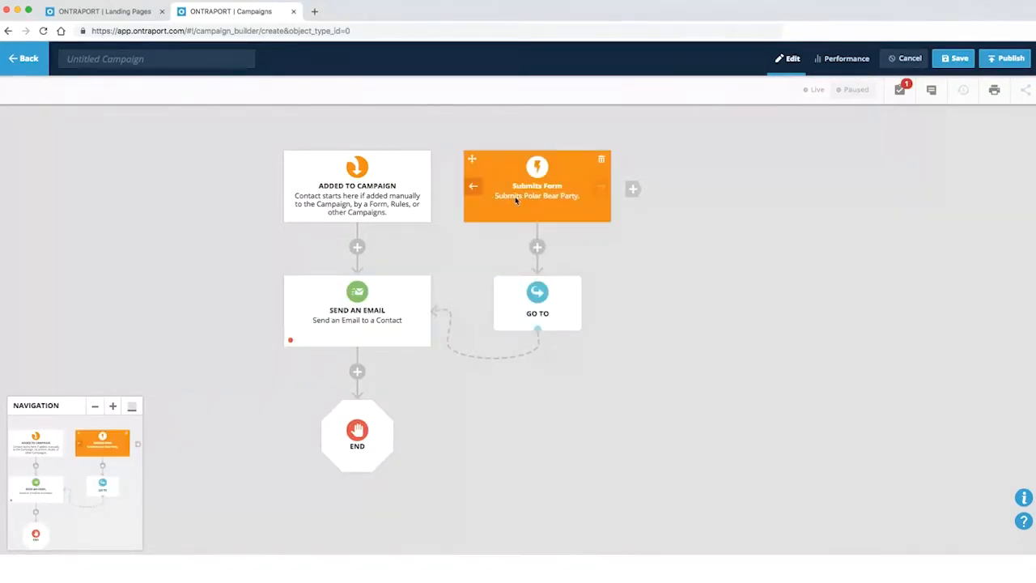
Flip between the form settings and campaign builder tabs, ending on the campaign map
click(112, 14)
scroll(332, 226, up, 3)
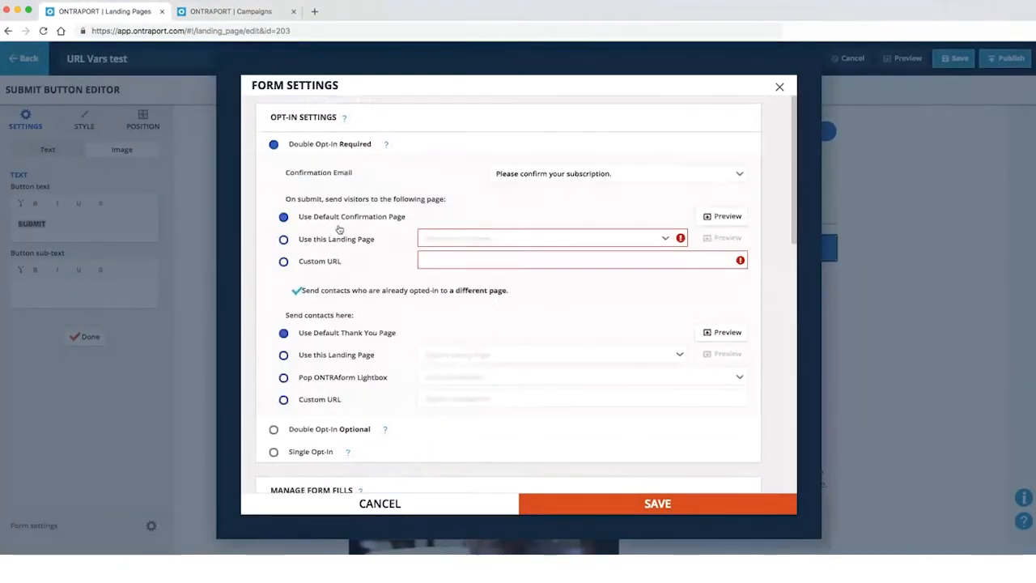
click(242, 12)
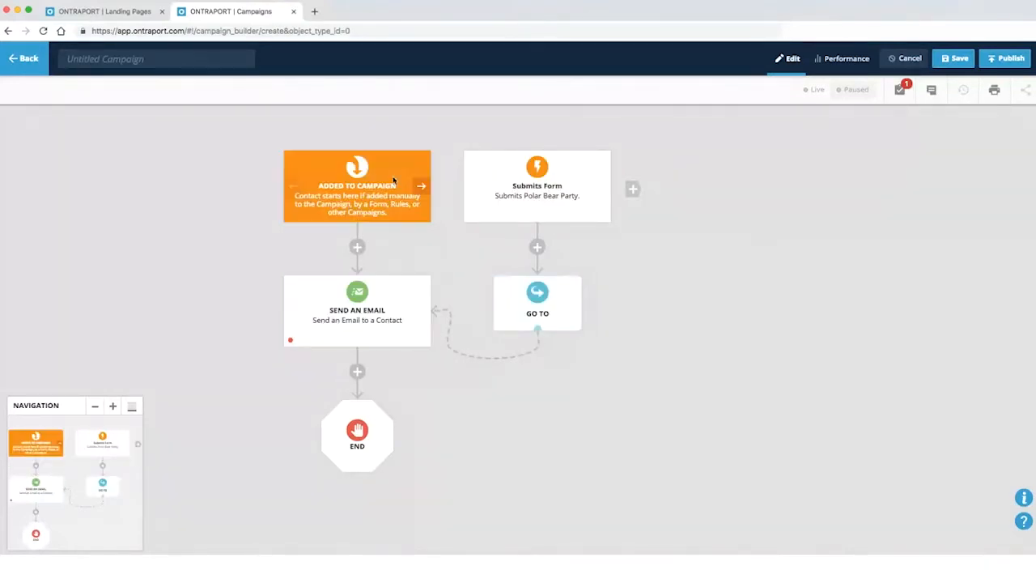
click(129, 12)
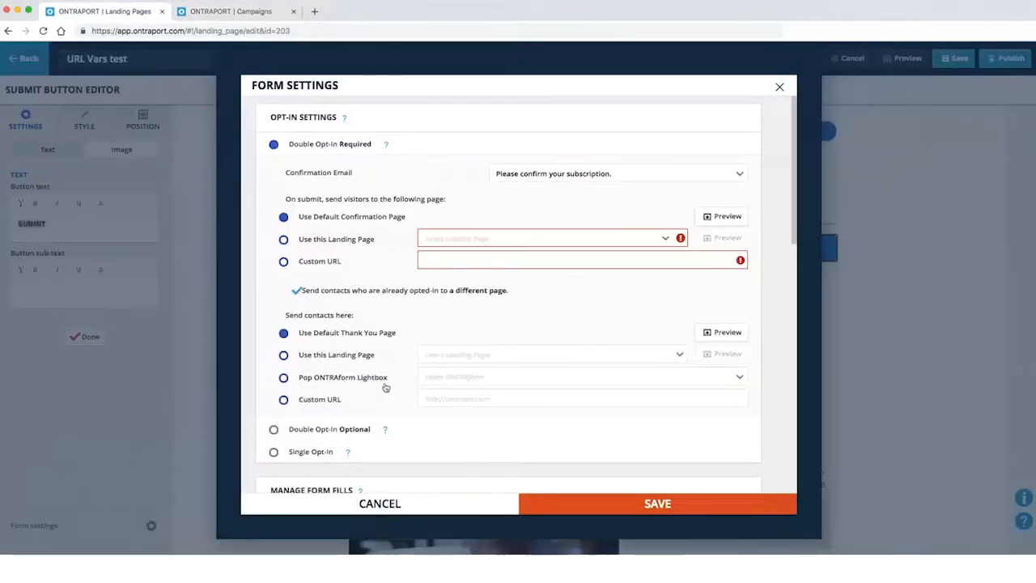
scroll(409, 338, down, 3)
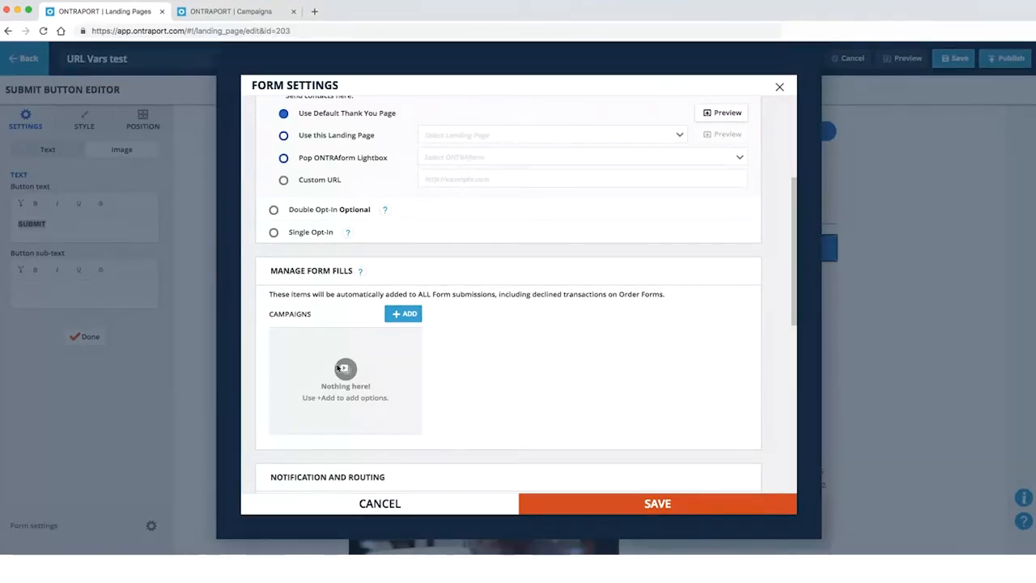
click(283, 12)
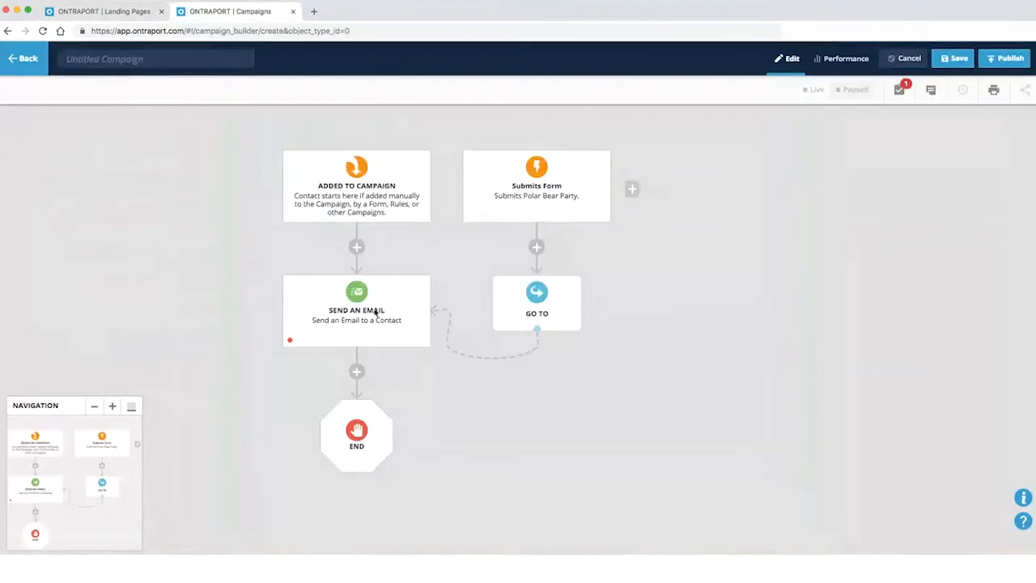
Make Test User the Contact Owner under the form's Notification and Routing settings
click(112, 11)
scroll(389, 251, down, 5)
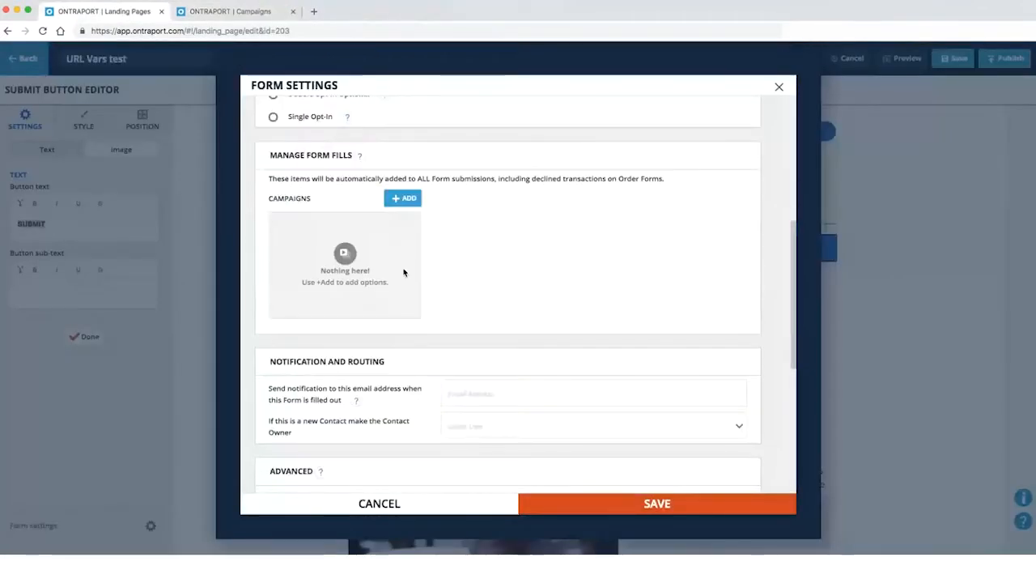
scroll(420, 275, down, 1)
click(606, 251)
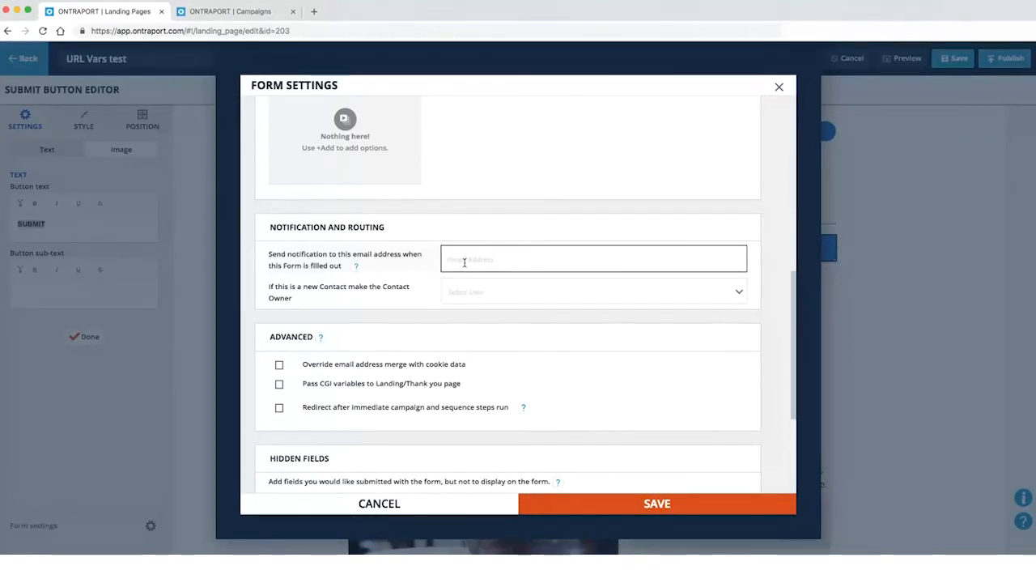
click(446, 291)
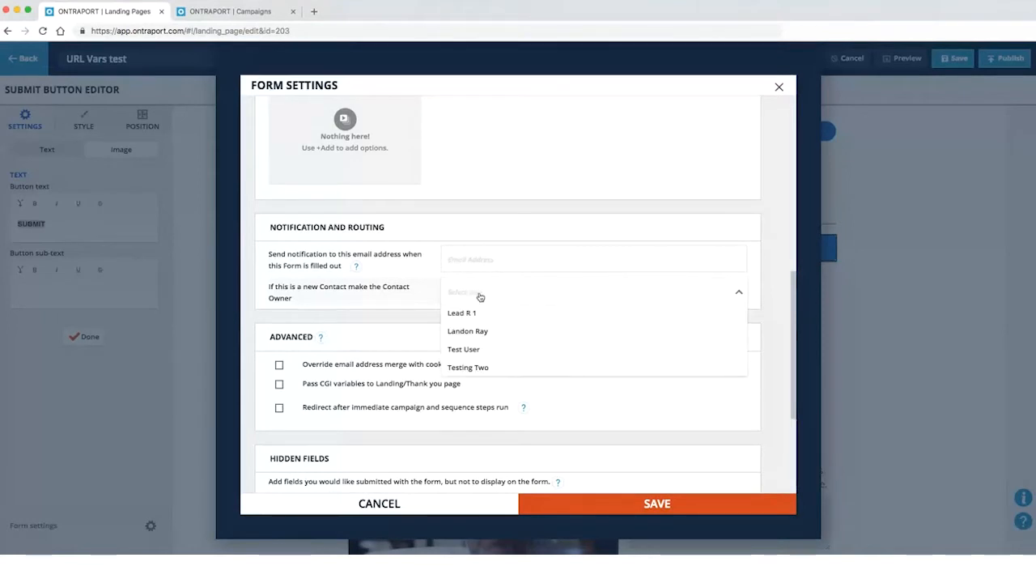
click(481, 352)
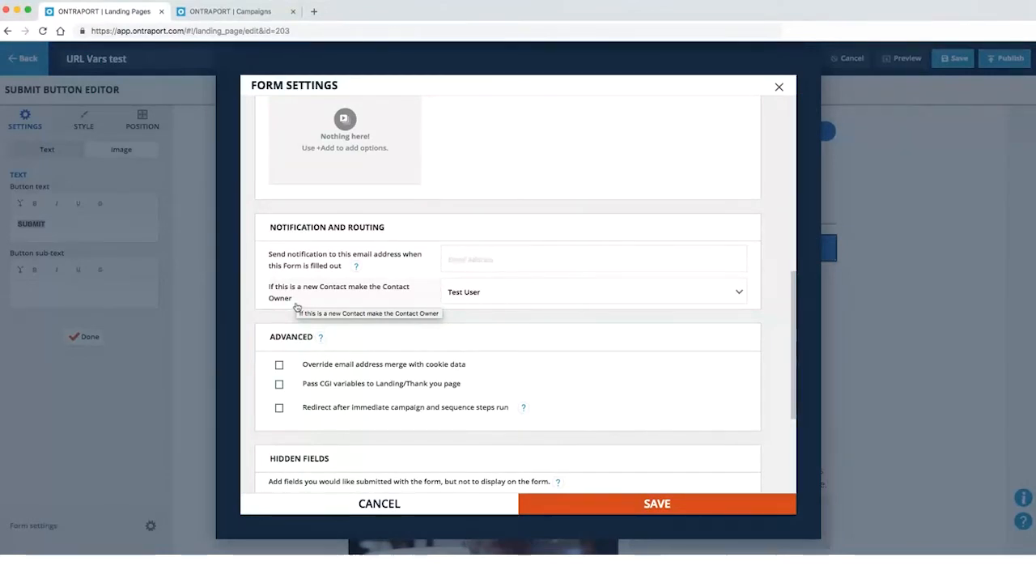
click(453, 292)
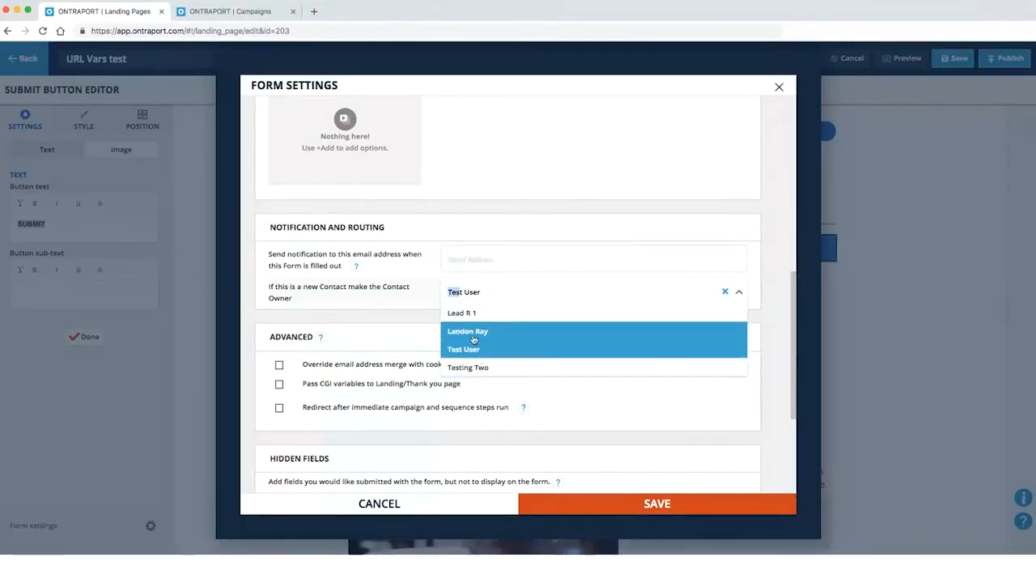
click(397, 316)
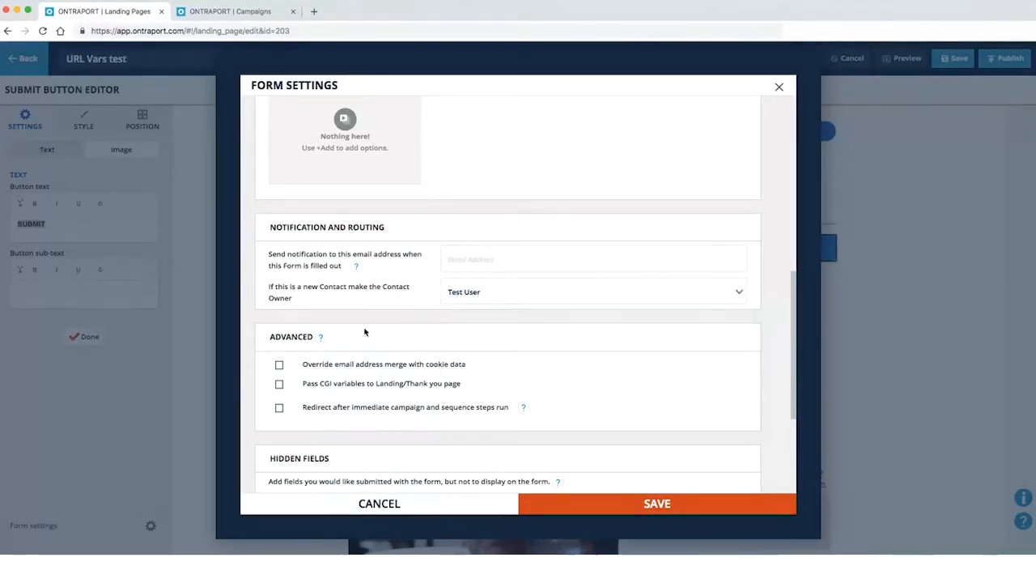
scroll(394, 351, down, 3)
scroll(396, 352, up, 4)
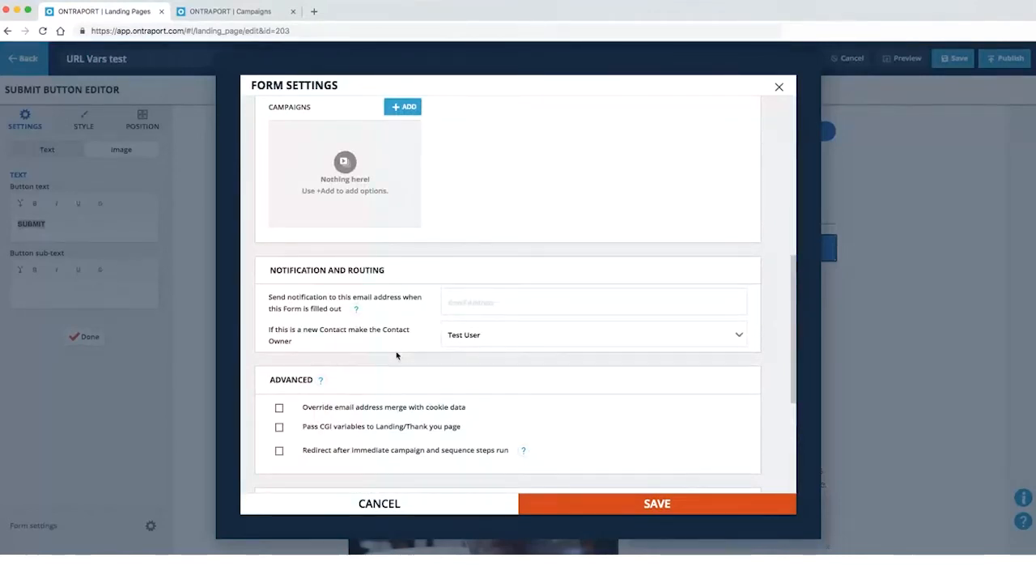
scroll(352, 361, down, 2)
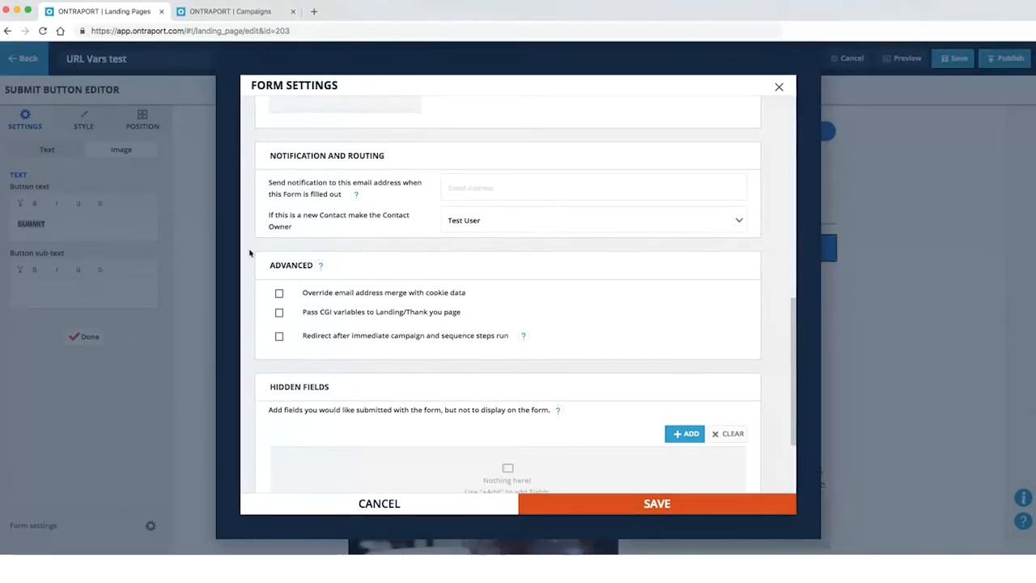
scroll(664, 363, up, 1)
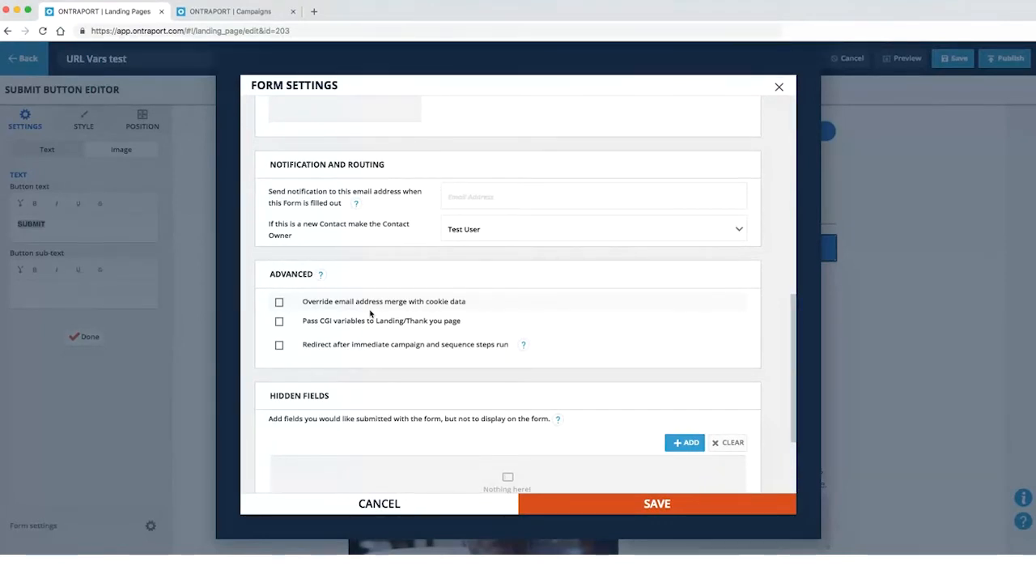
Tick 'Override email address merge with cookie data' under the form's Advanced settings
click(279, 305)
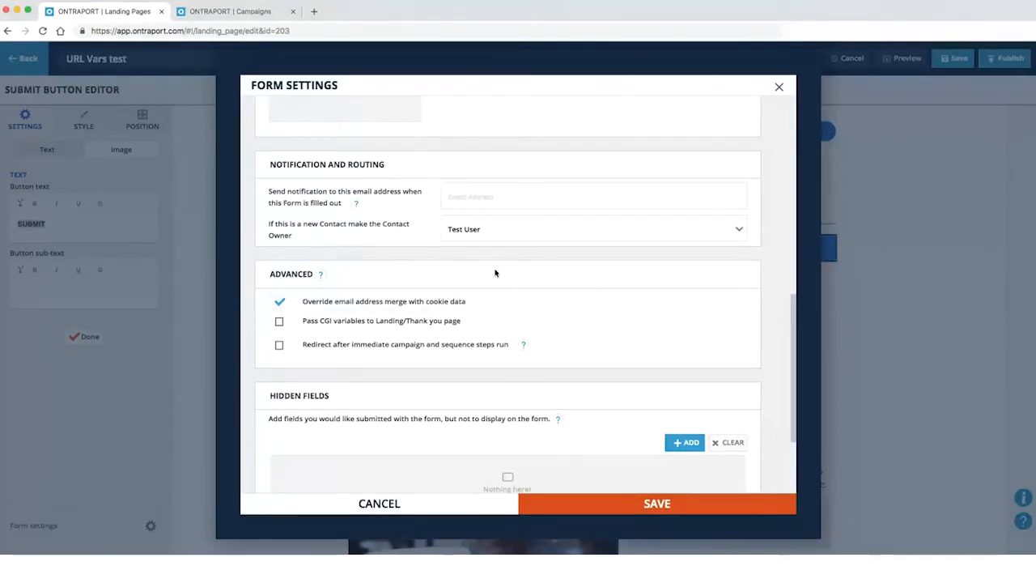
click(280, 302)
Untick the cookie override, cancel the form settings, then reopen Form settings from the editor
click(280, 303)
click(348, 503)
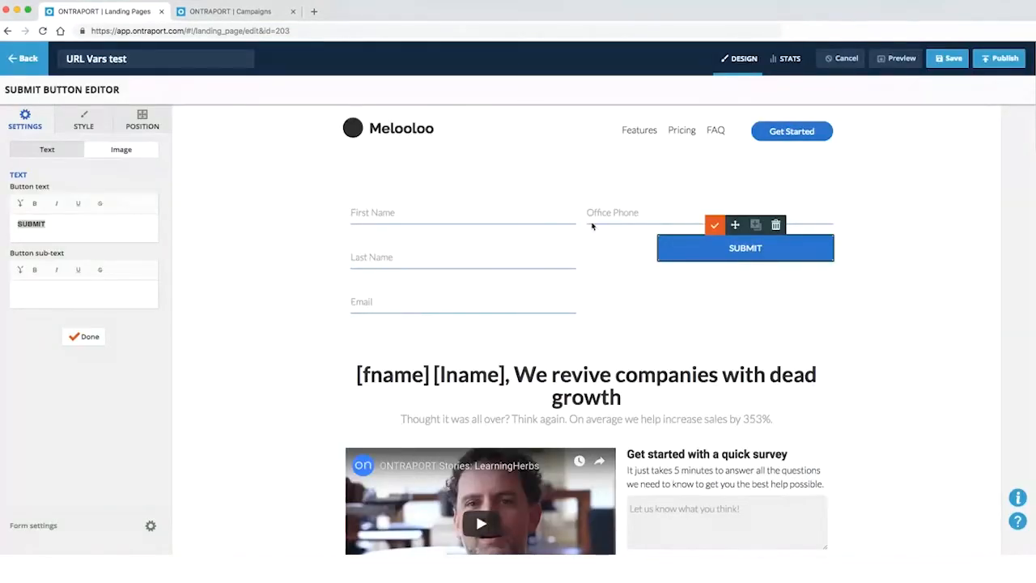
click(259, 13)
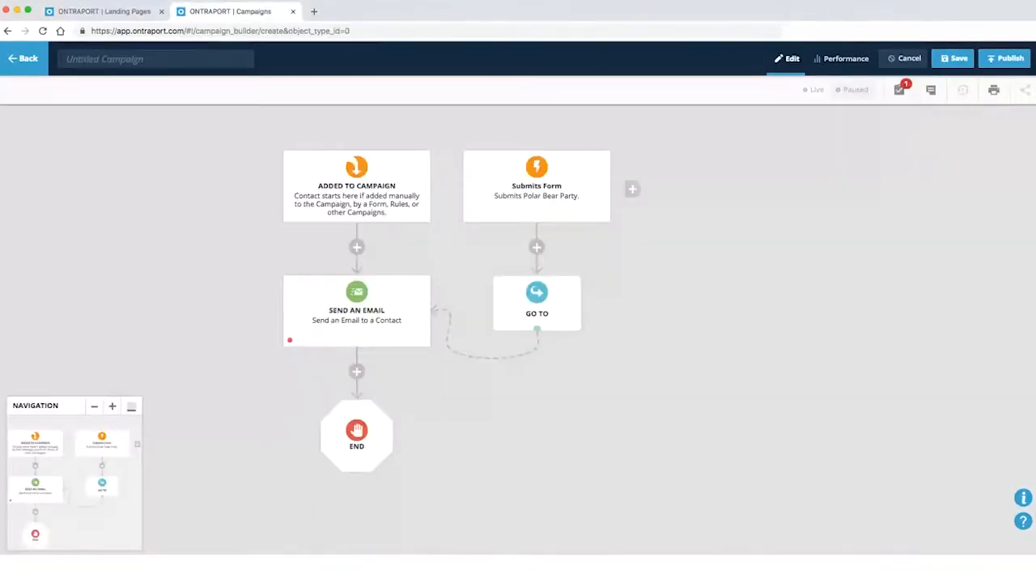
click(105, 11)
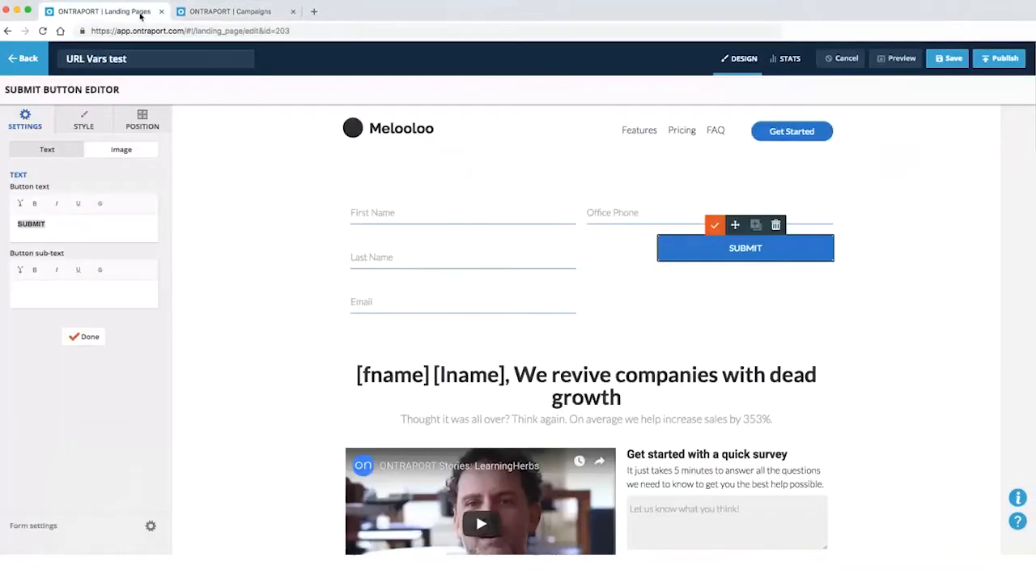
click(60, 530)
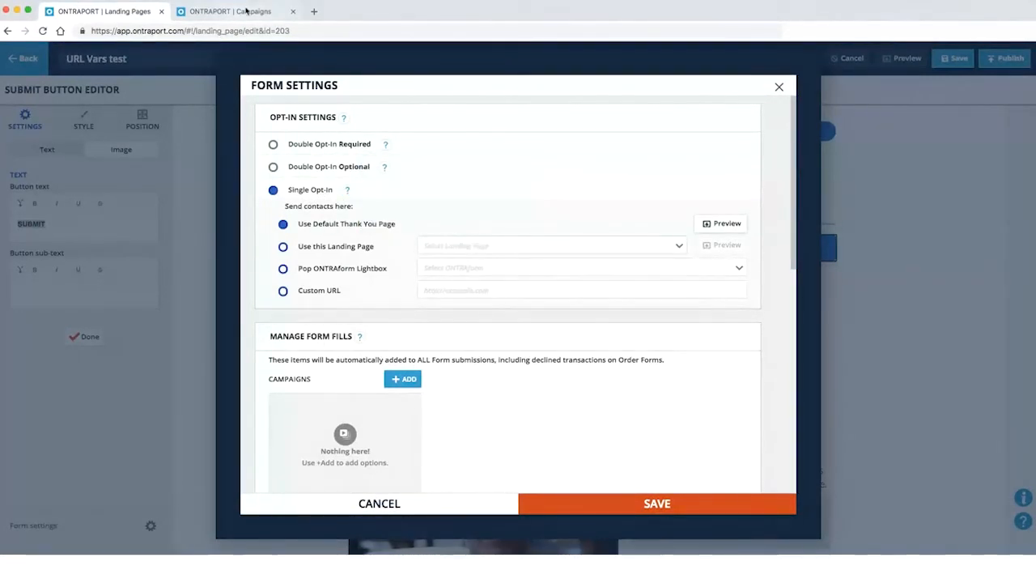
click(314, 11)
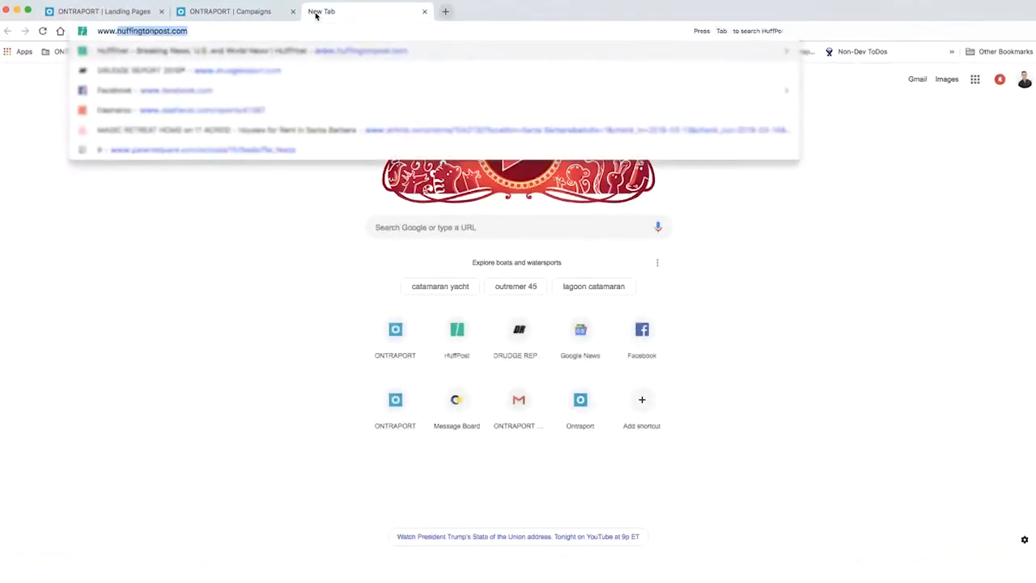
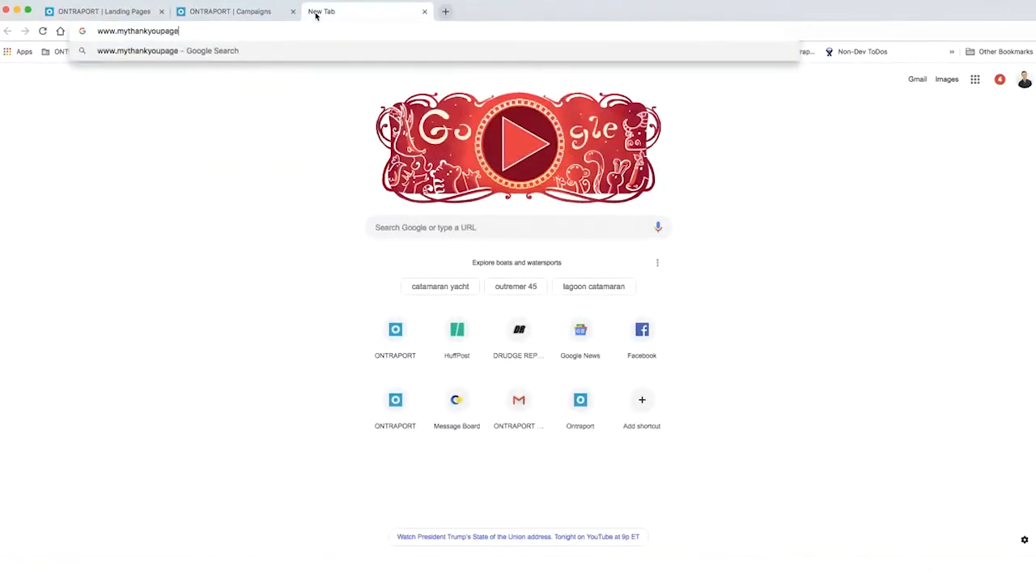
key(BackSpace)
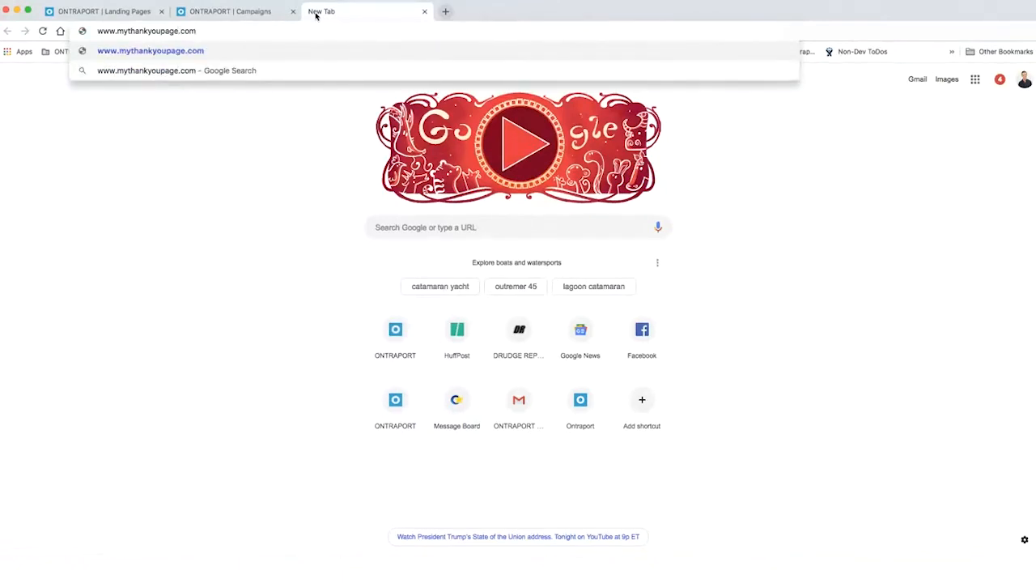
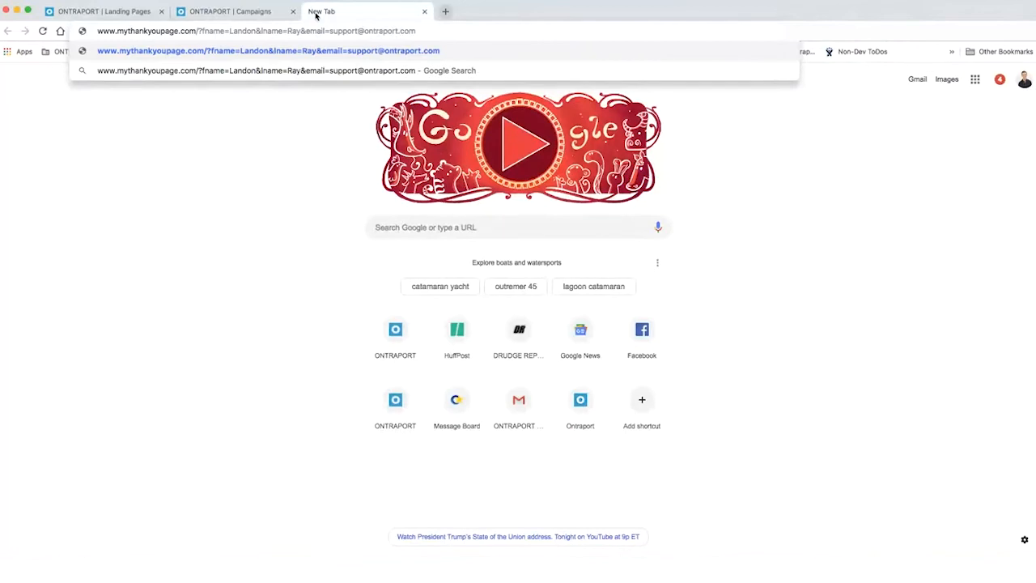
Return to the landing page editor and cancel the form settings
click(251, 13)
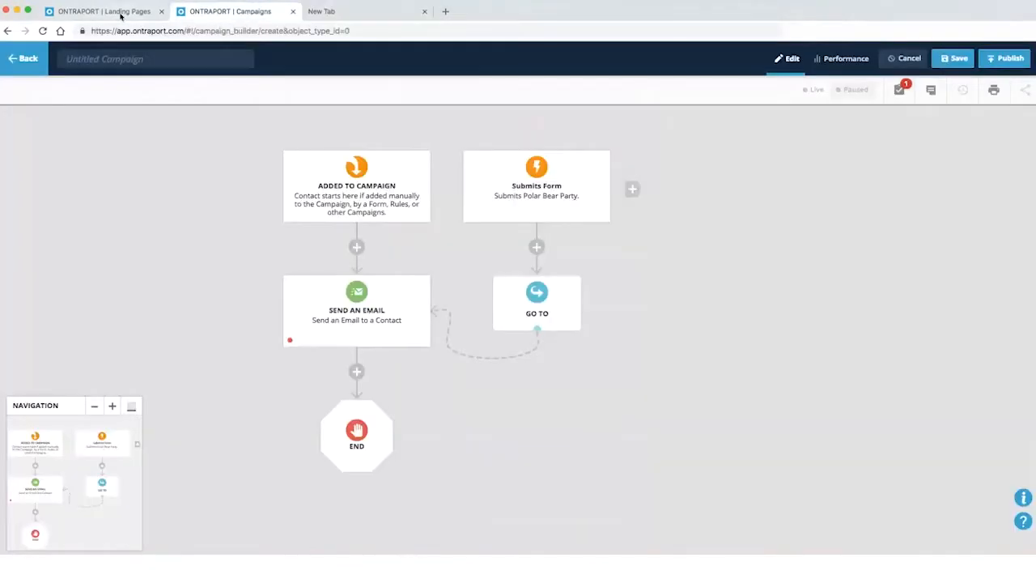
click(121, 13)
click(437, 513)
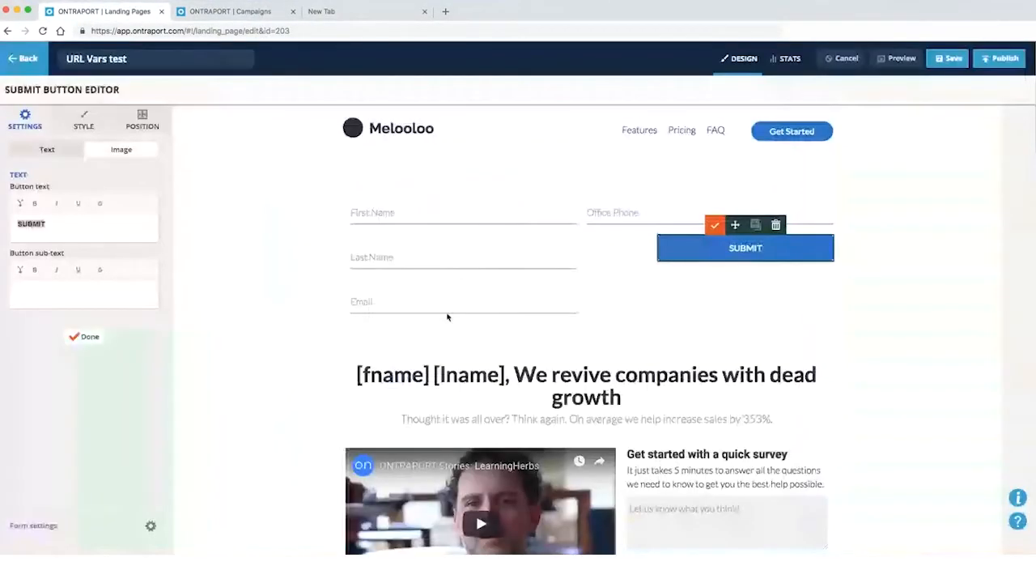
Append an officephone parameter with a sample phone number to the thank-you URL and highlight its query string
click(344, 18)
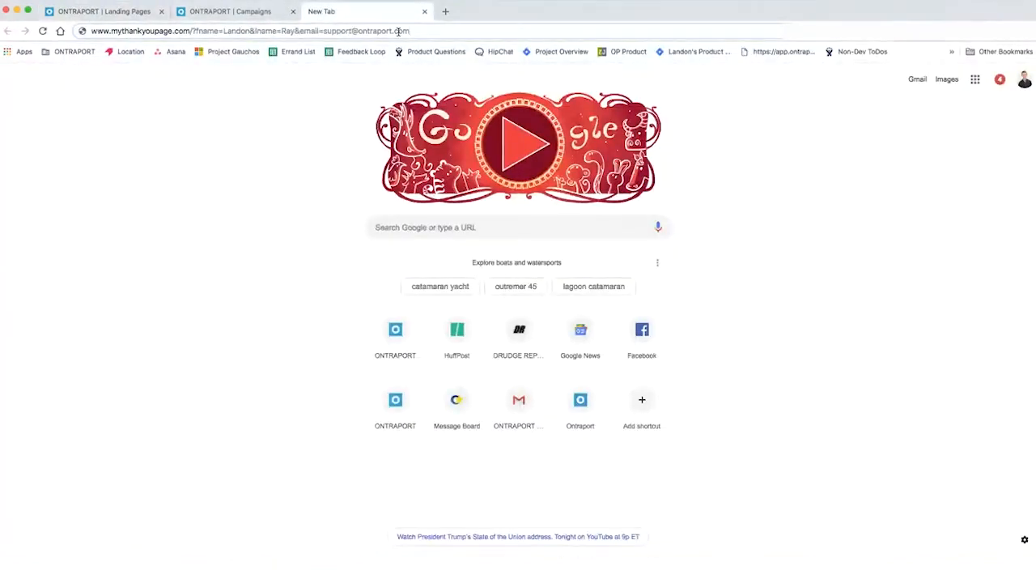
text(&*office)
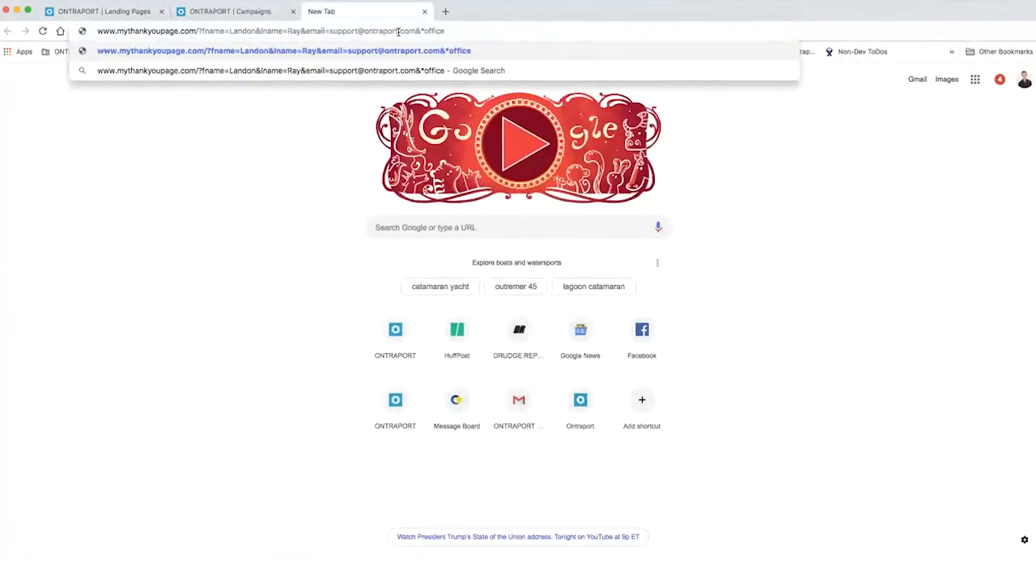
key(BackSpace)
key(Down)
text(phone)
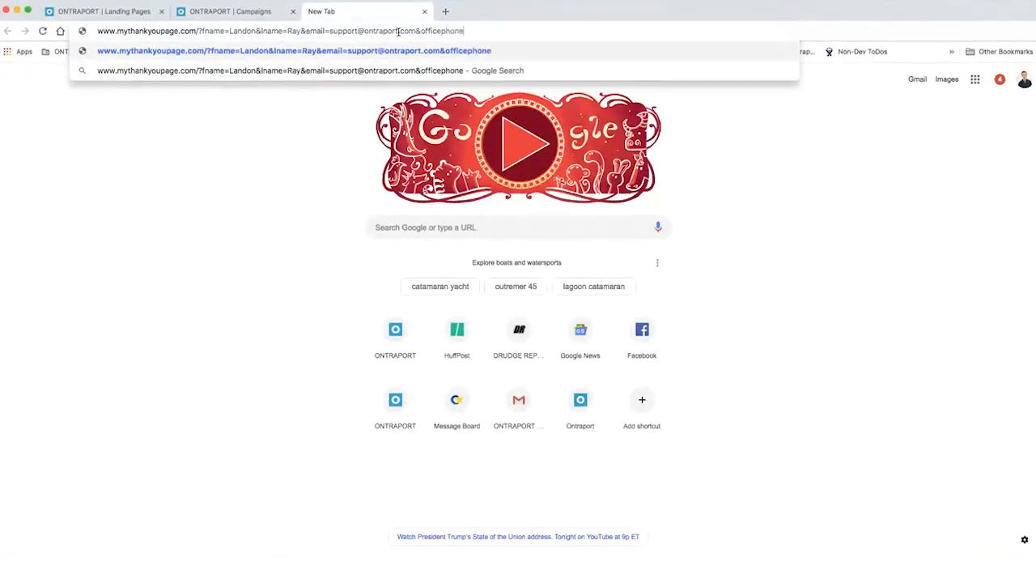
text(=)
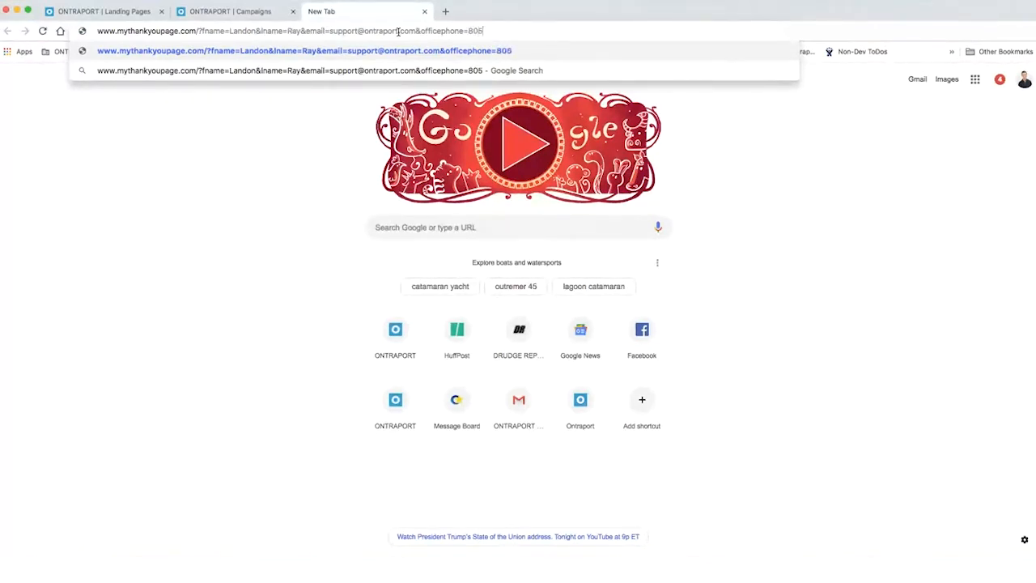
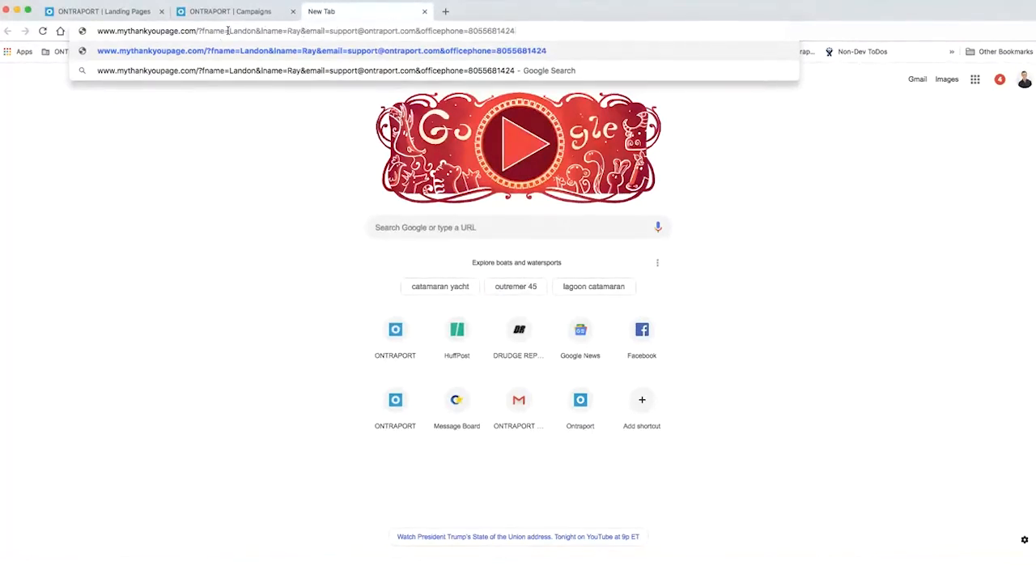
drag(203, 30, 534, 30)
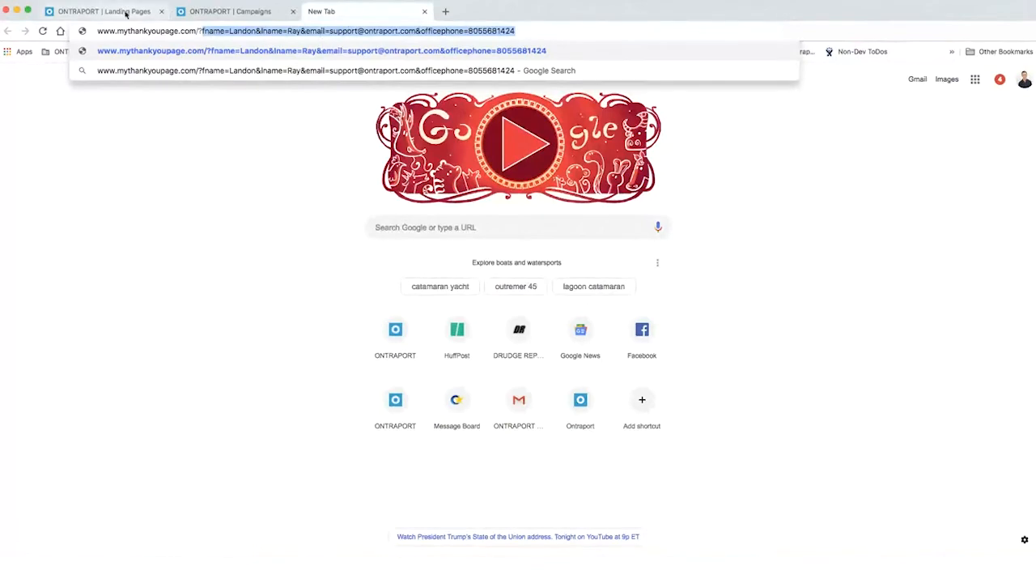
Open the URL Vars test form's settings and compare its opt-in options against the drafted thank-you URL
click(105, 11)
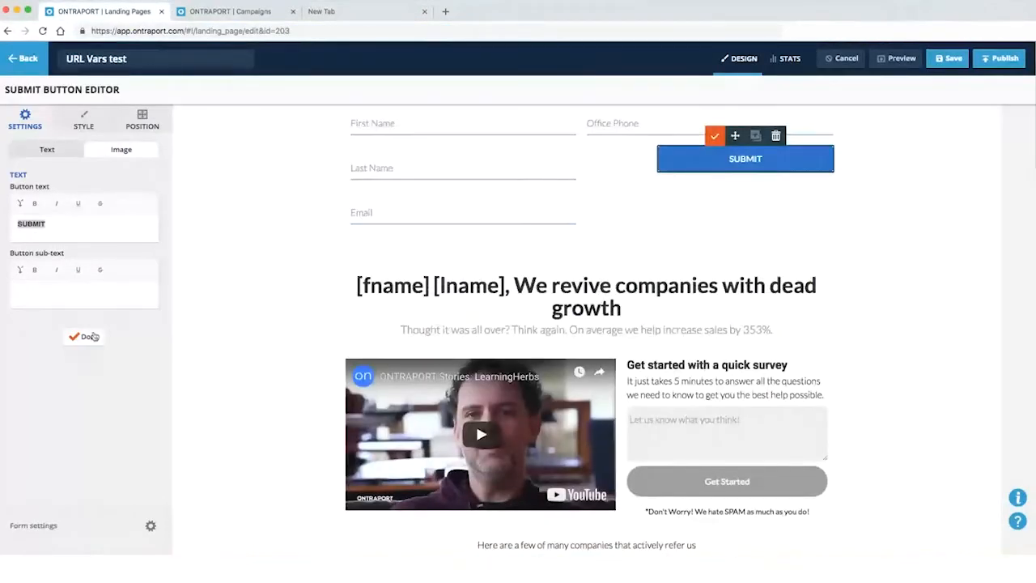
click(60, 526)
scroll(397, 434, down, 10)
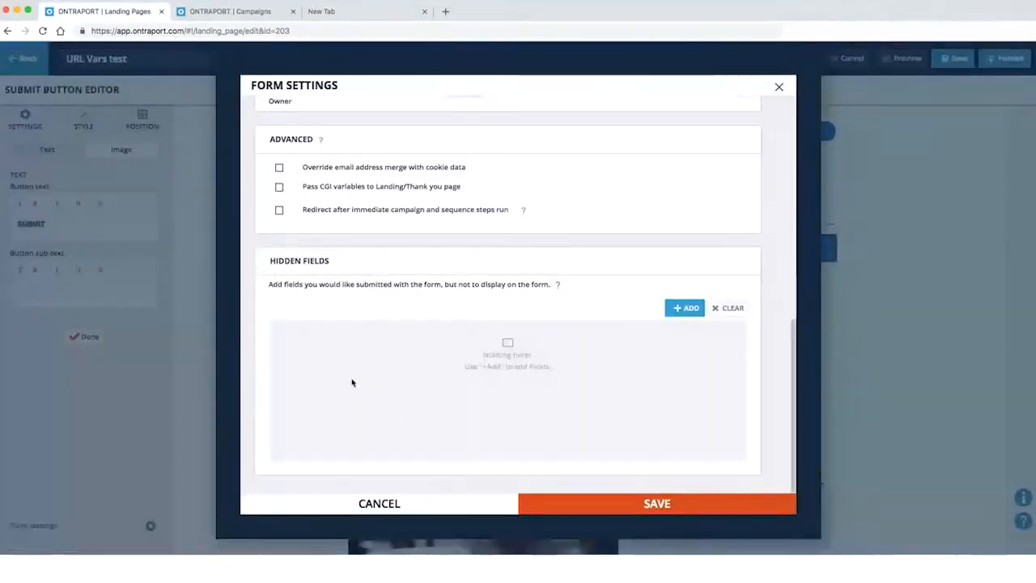
scroll(370, 327, up, 5)
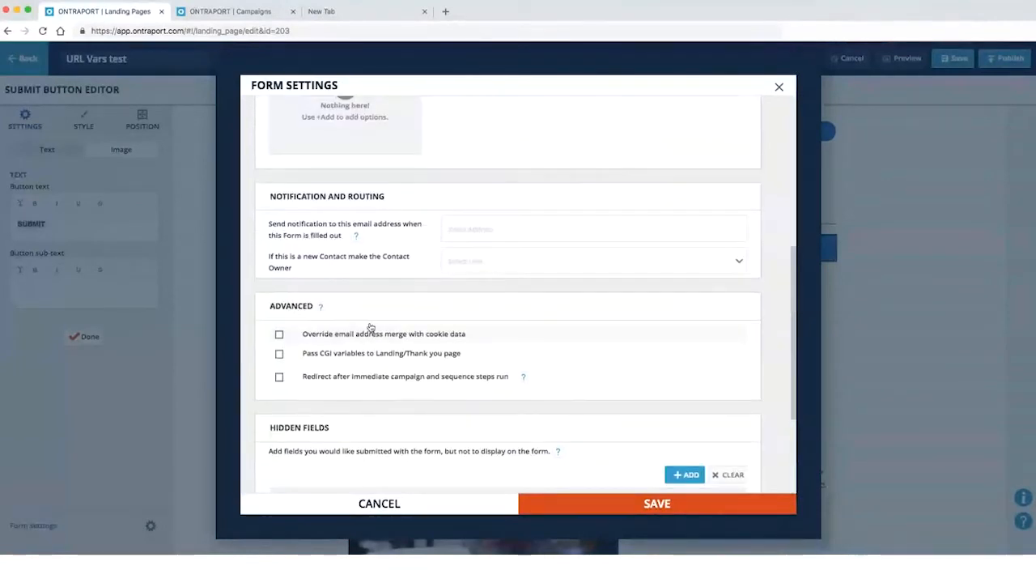
scroll(371, 327, up, 1)
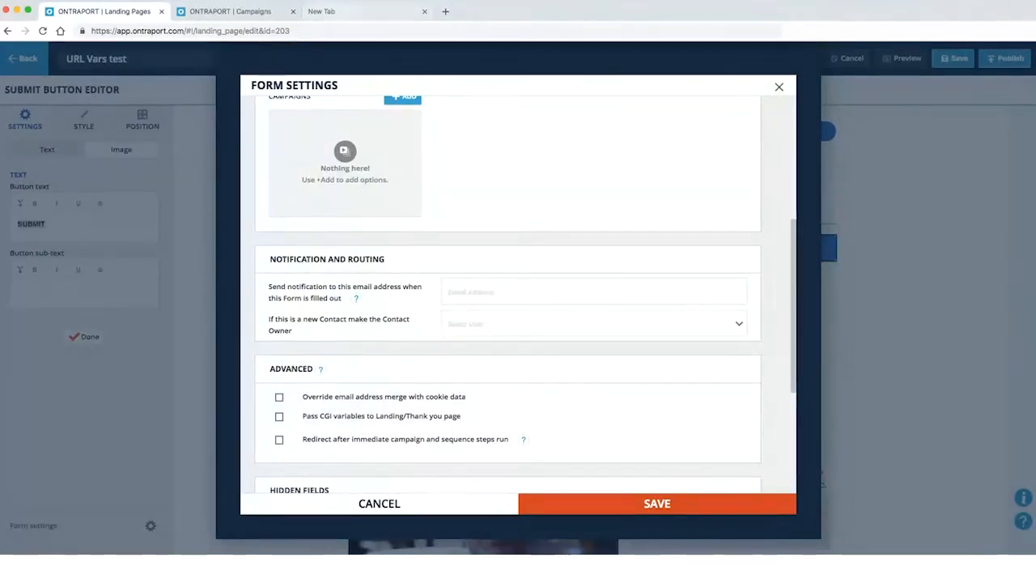
click(327, 12)
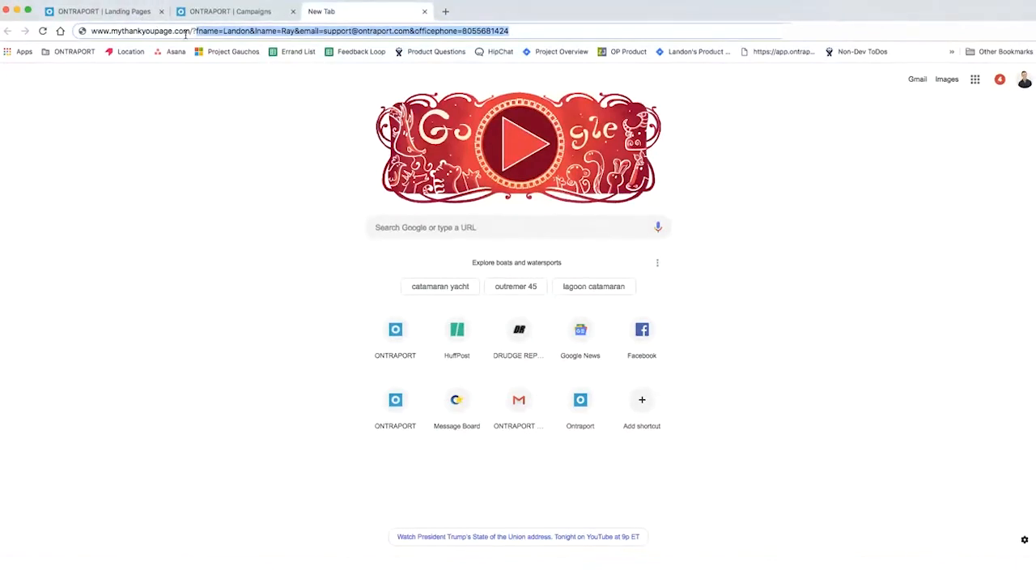
click(121, 12)
scroll(412, 409, down, 1)
scroll(413, 364, up, 2)
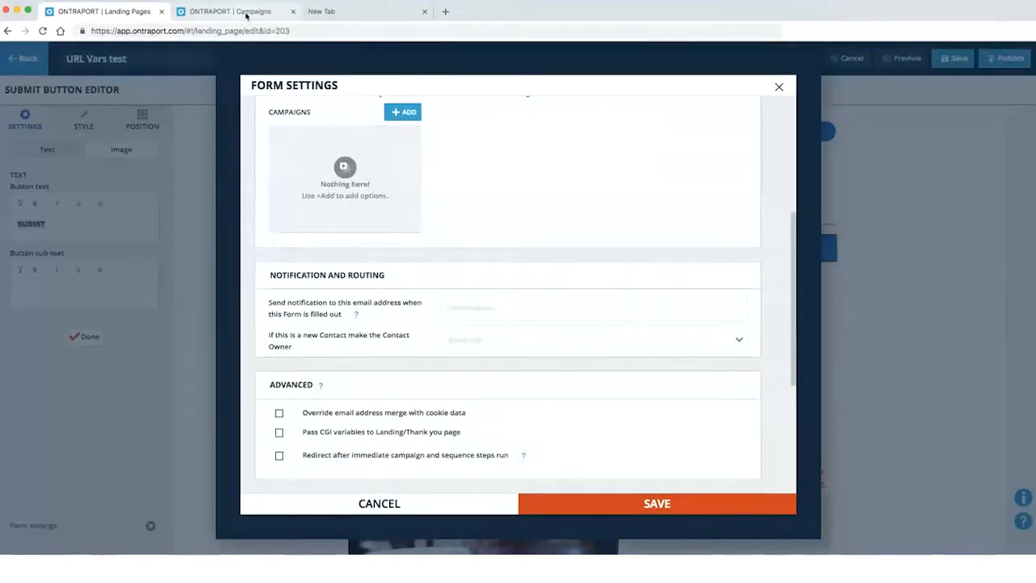
click(222, 12)
click(122, 12)
scroll(411, 354, up, 5)
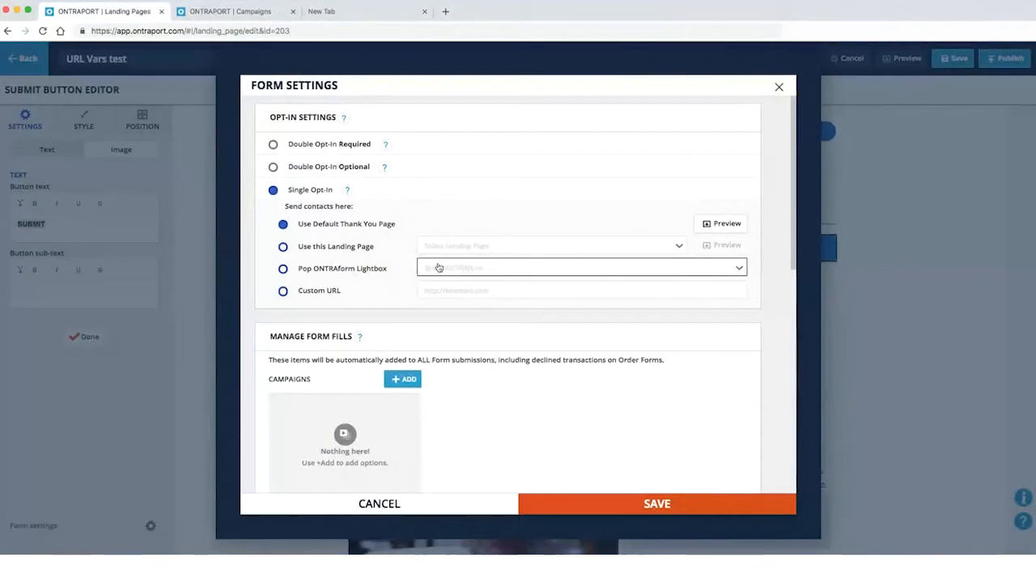
Choose 'Use this Landing Page' as the after-submit destination, leaving the page unpicked, and review the Advanced options
click(282, 246)
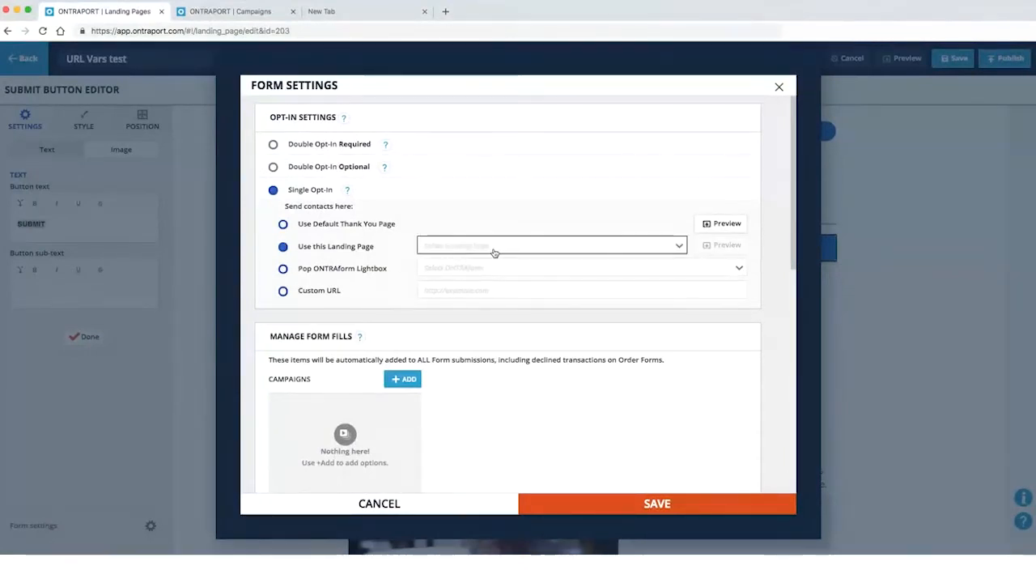
click(491, 251)
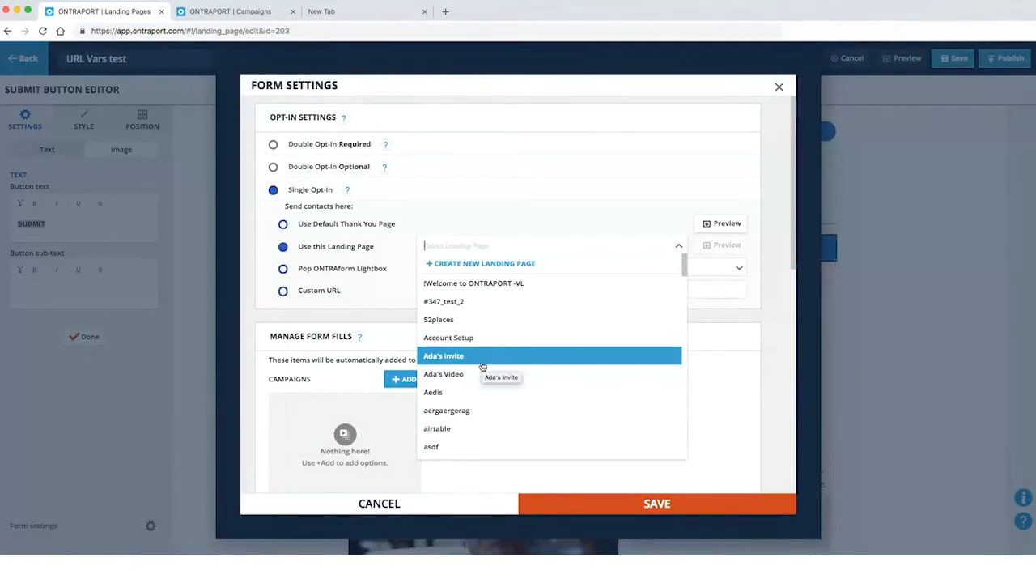
click(437, 250)
scroll(518, 307, down, 10)
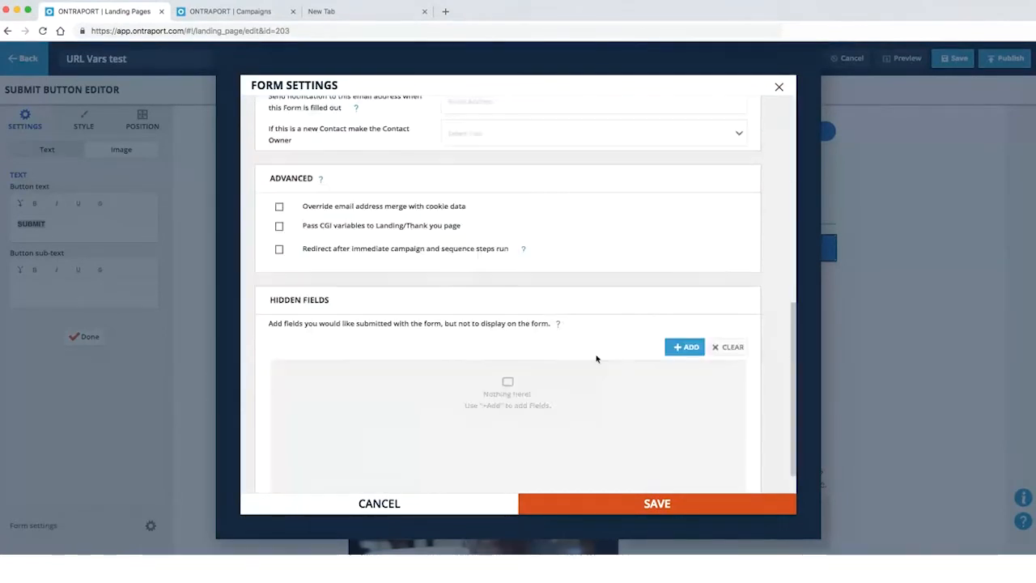
scroll(477, 332, up, 10)
scroll(505, 318, down, 10)
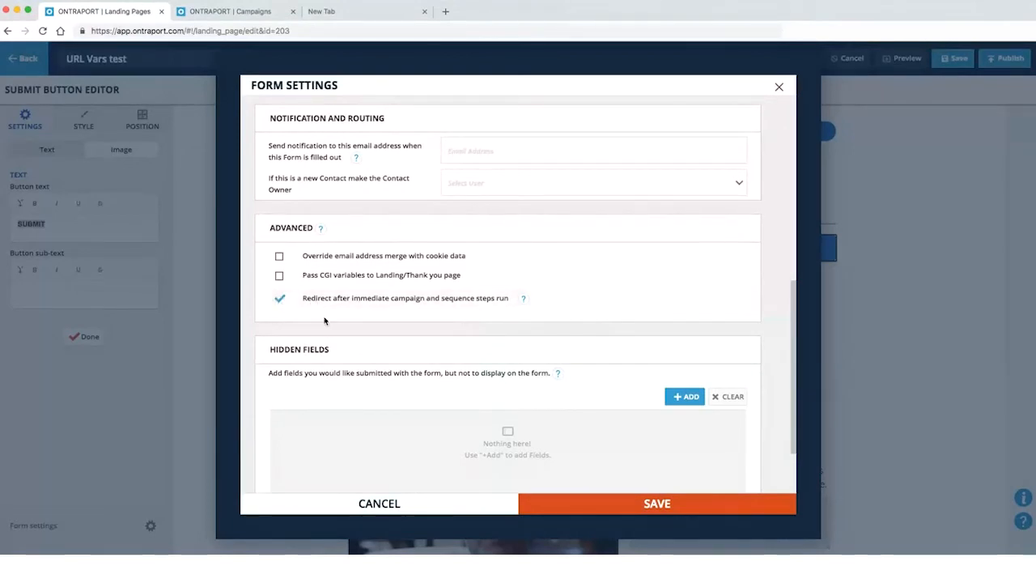
scroll(319, 316, up, 5)
scroll(383, 97, up, 3)
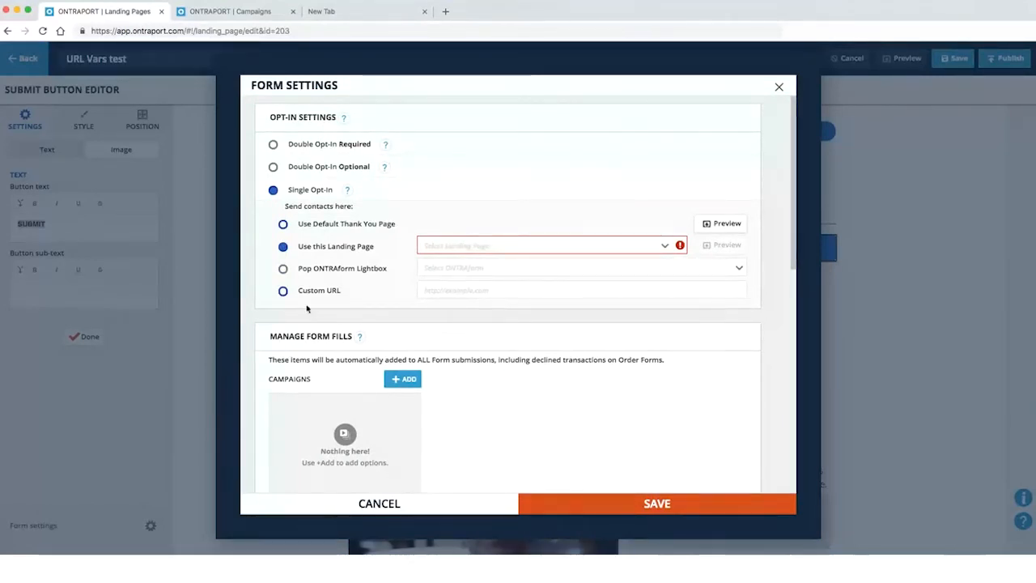
scroll(364, 324, down, 5)
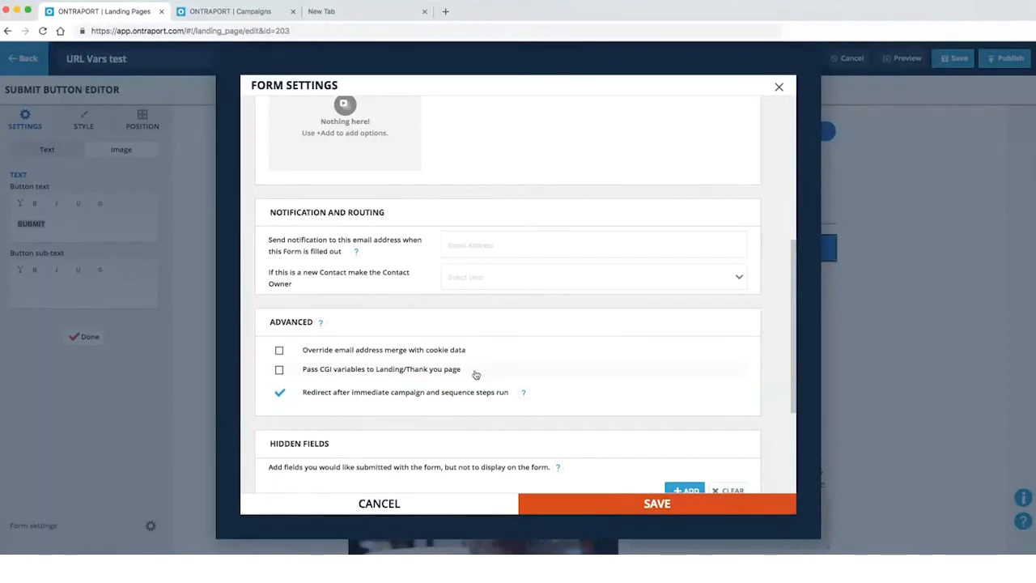
Attach a new draft campaign named 'What email provider?' to the form's fills
scroll(475, 374, up, 3)
scroll(442, 420, down, 5)
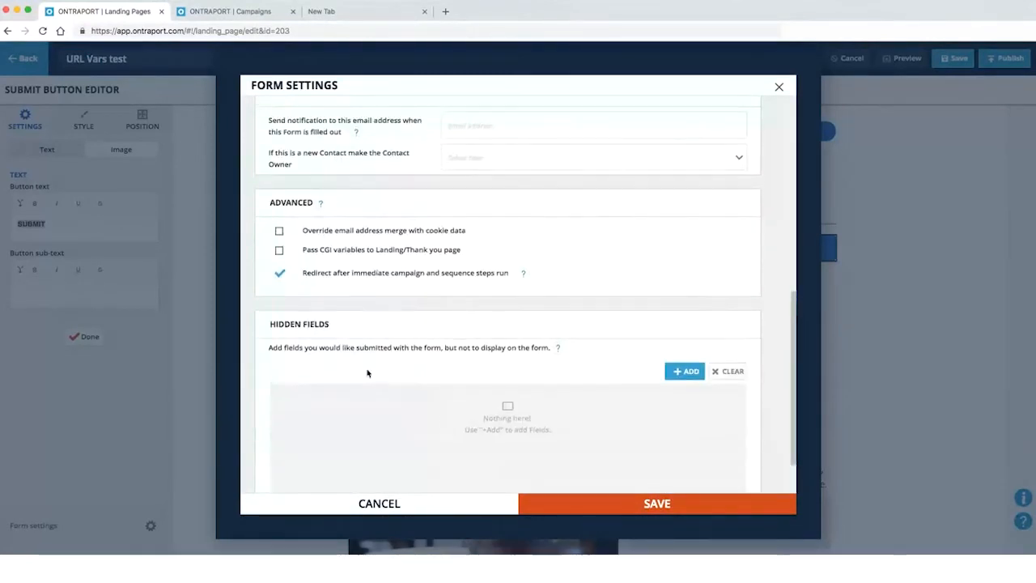
scroll(382, 231, up, 4)
click(400, 113)
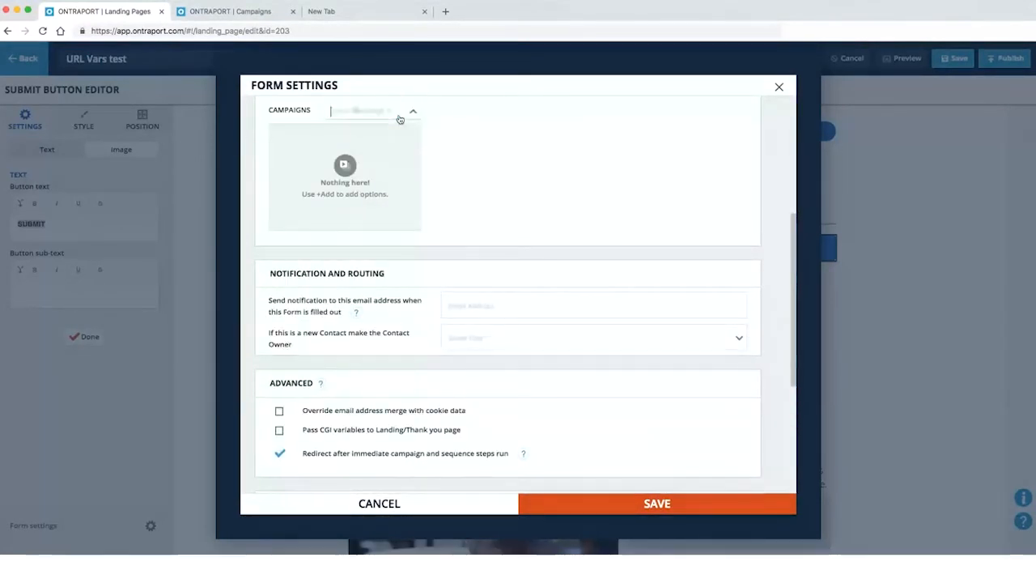
click(364, 132)
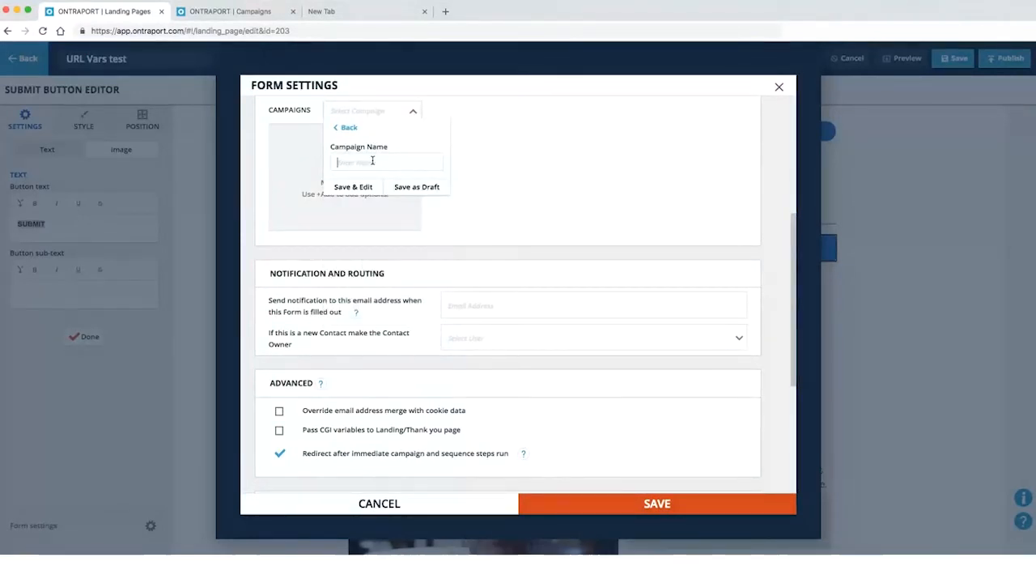
text(What email provider?)
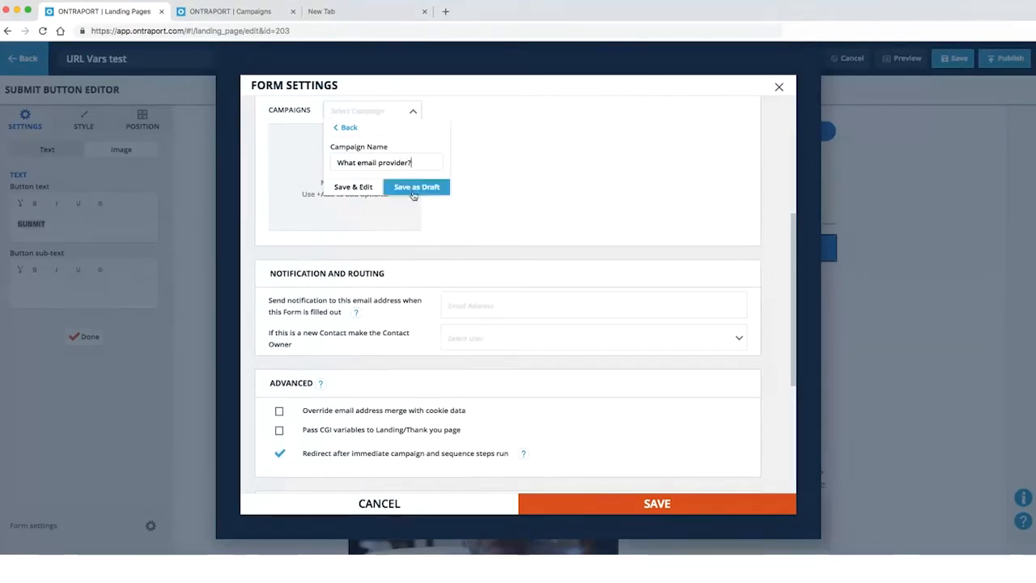
click(416, 187)
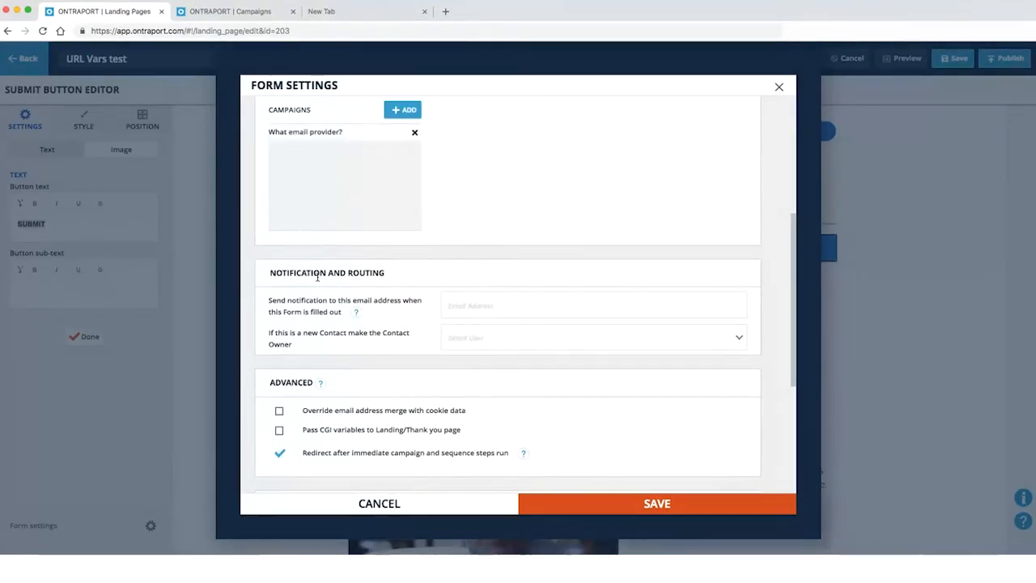
Review the remaining form settings and switch to the campaign builder
scroll(340, 372, down, 1)
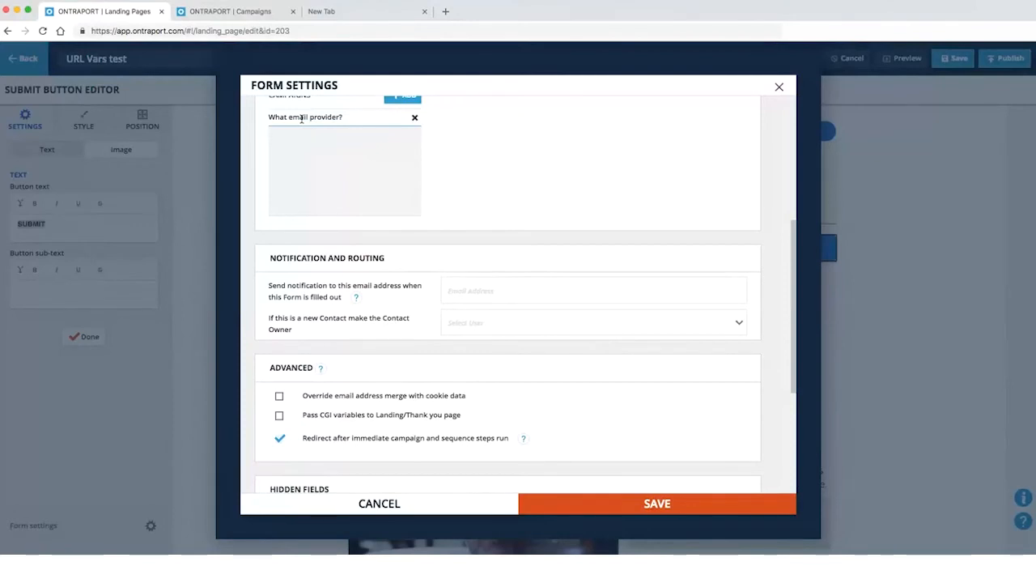
scroll(447, 201, down, 4)
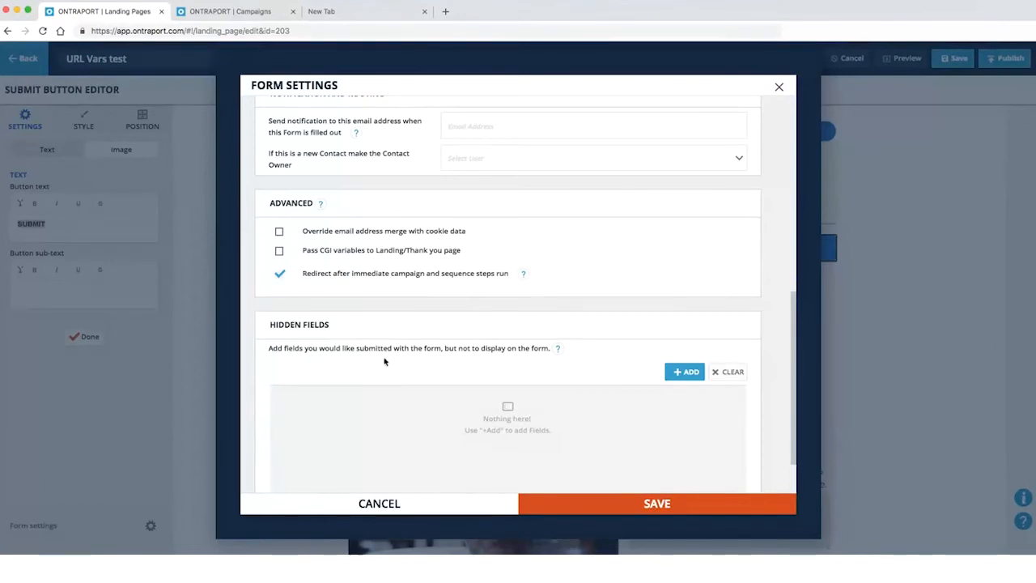
click(252, 16)
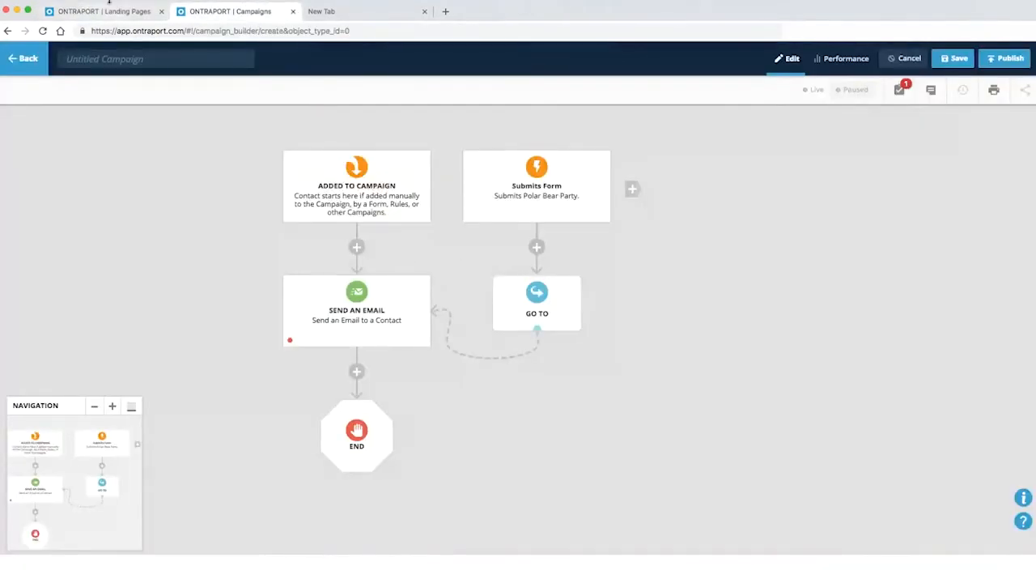
Open the 'What email provider?' campaign and delete its Send an Email step and everything below
click(104, 11)
scroll(333, 289, up, 3)
click(226, 12)
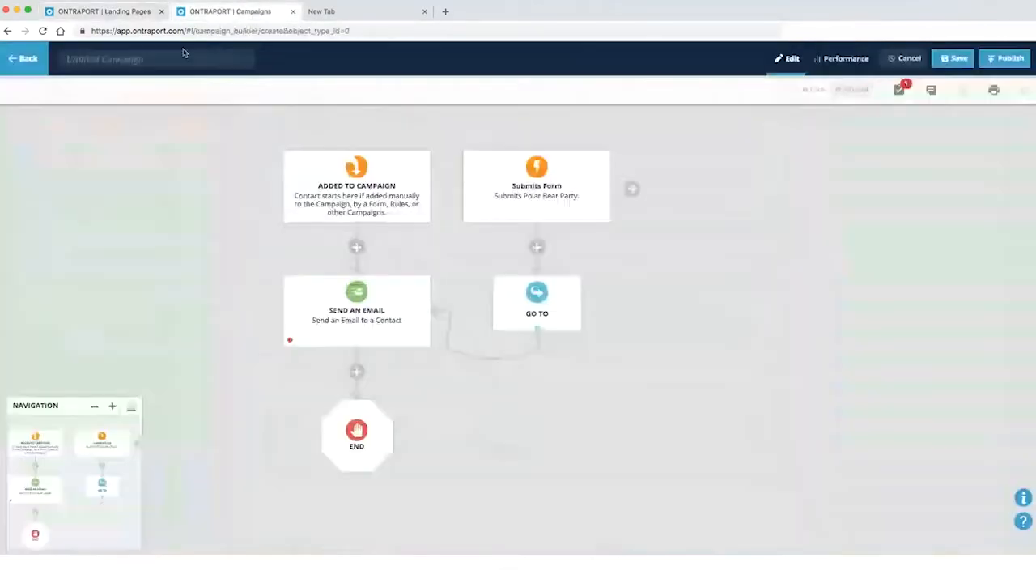
text(What email provider?)
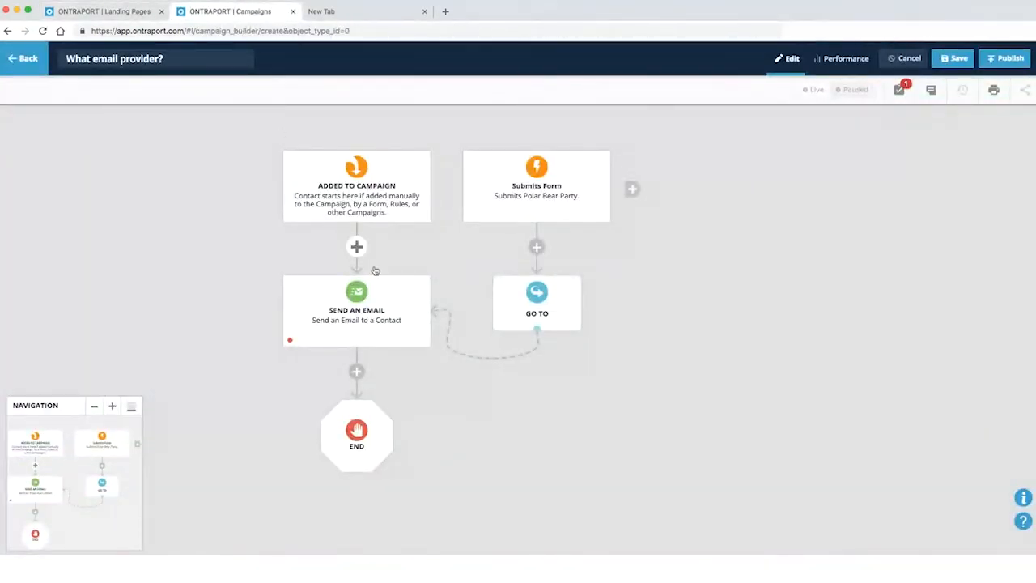
click(422, 285)
click(481, 268)
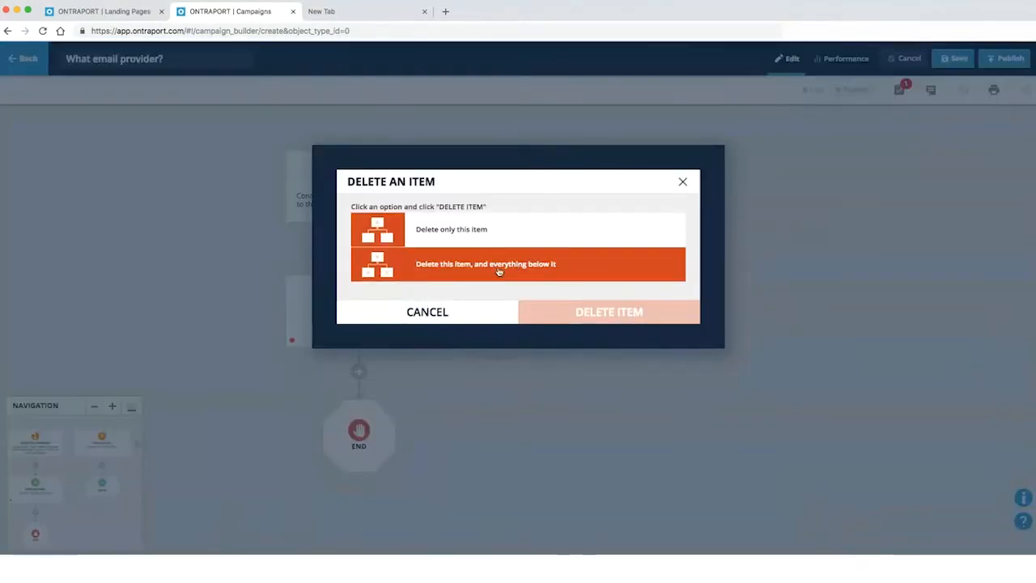
click(590, 317)
Add a Condition step after the start checking Email Contains gmail
click(375, 305)
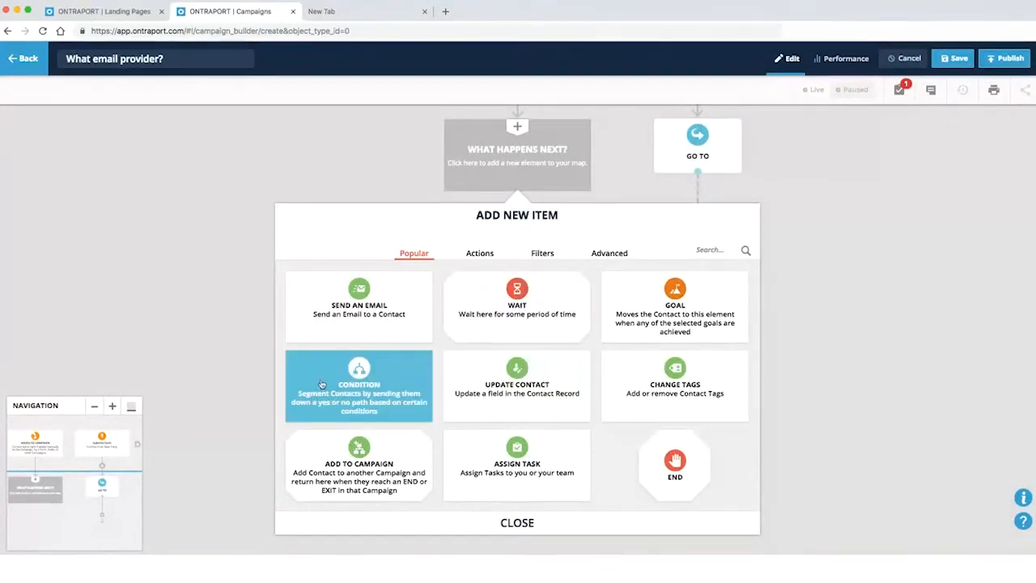
click(356, 380)
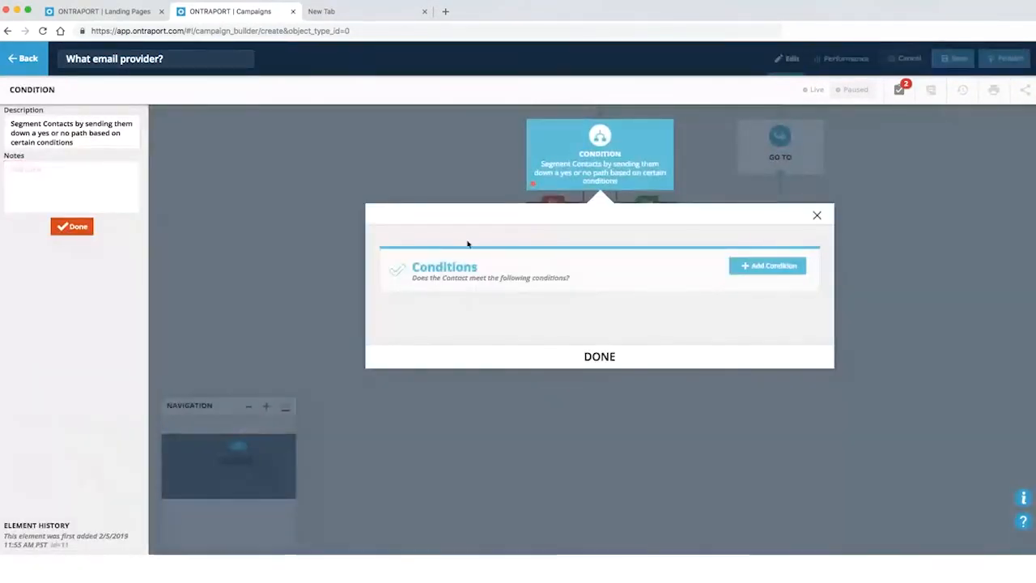
click(770, 267)
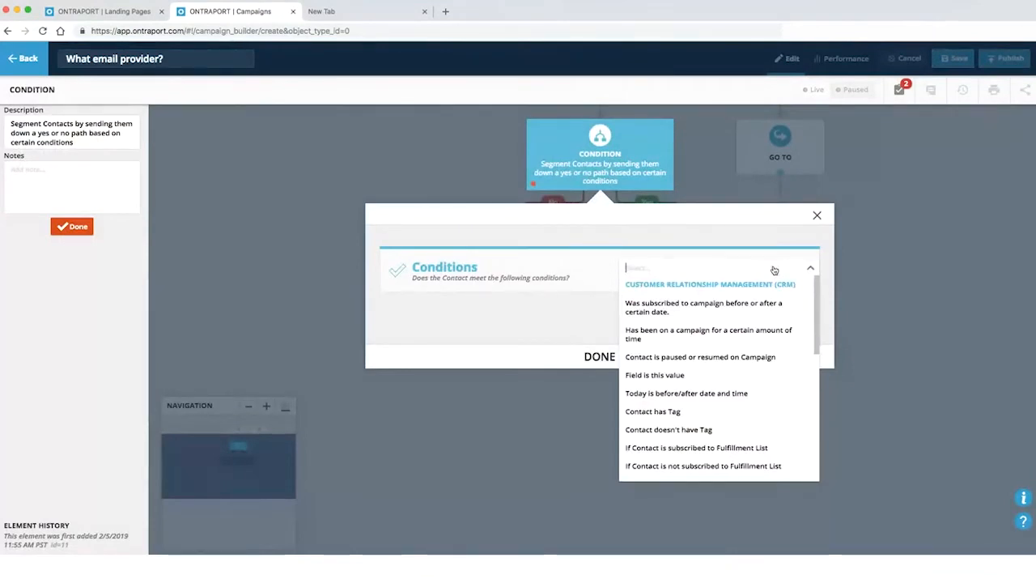
text(fiel)
click(749, 284)
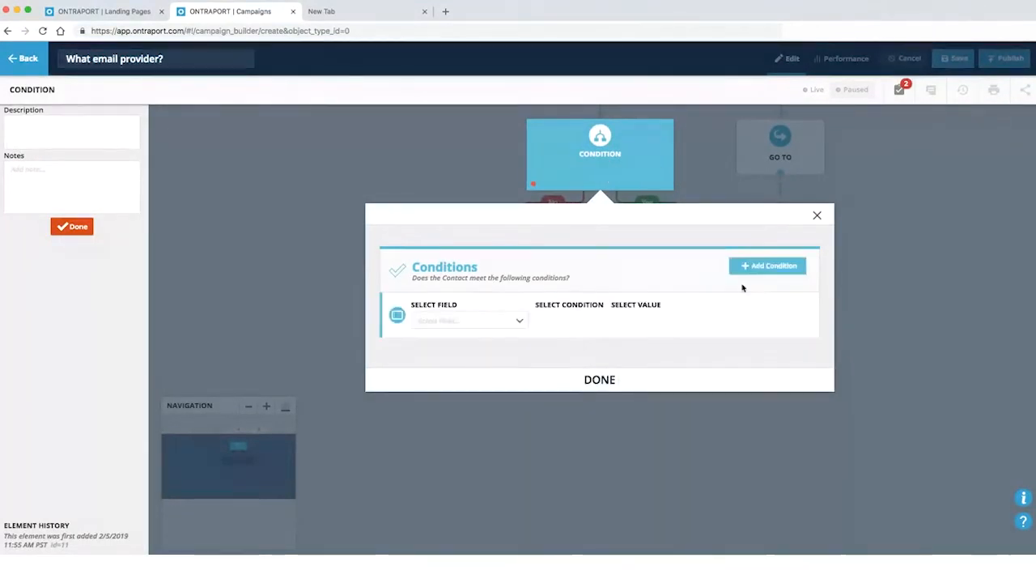
click(458, 323)
text(email)
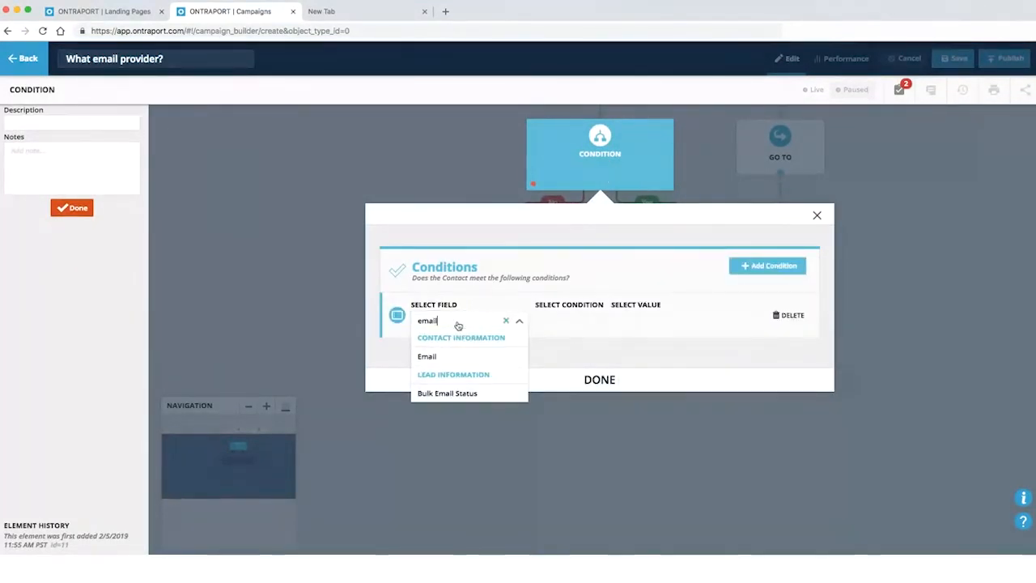
click(451, 354)
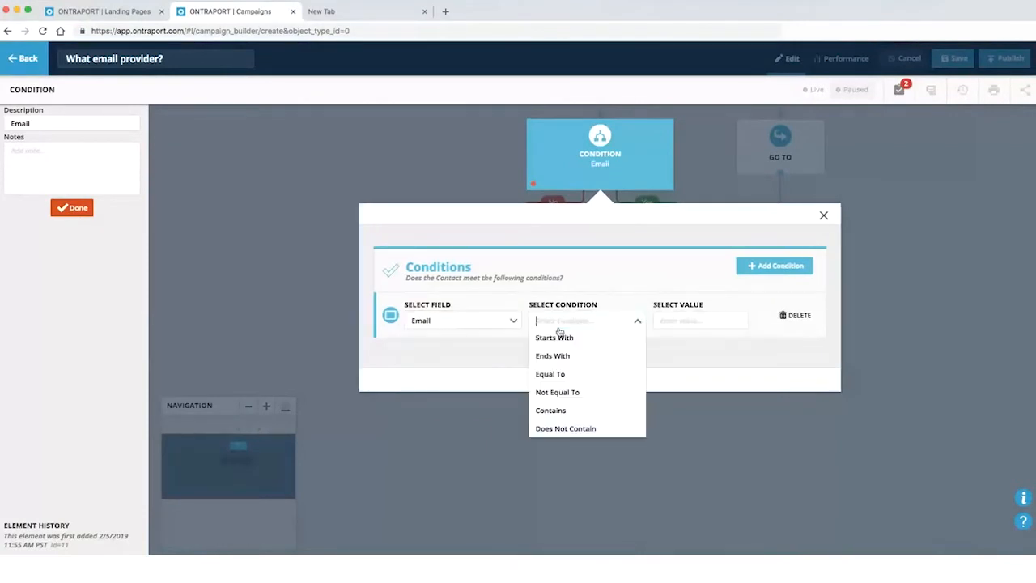
click(551, 410)
click(670, 320)
text(gmail)
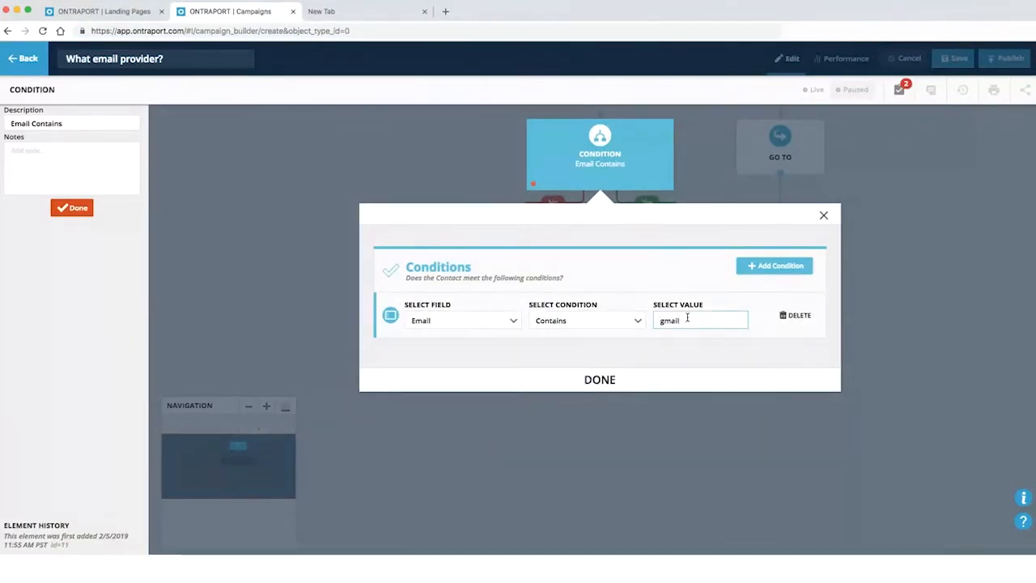
click(608, 382)
drag(331, 347, 360, 275)
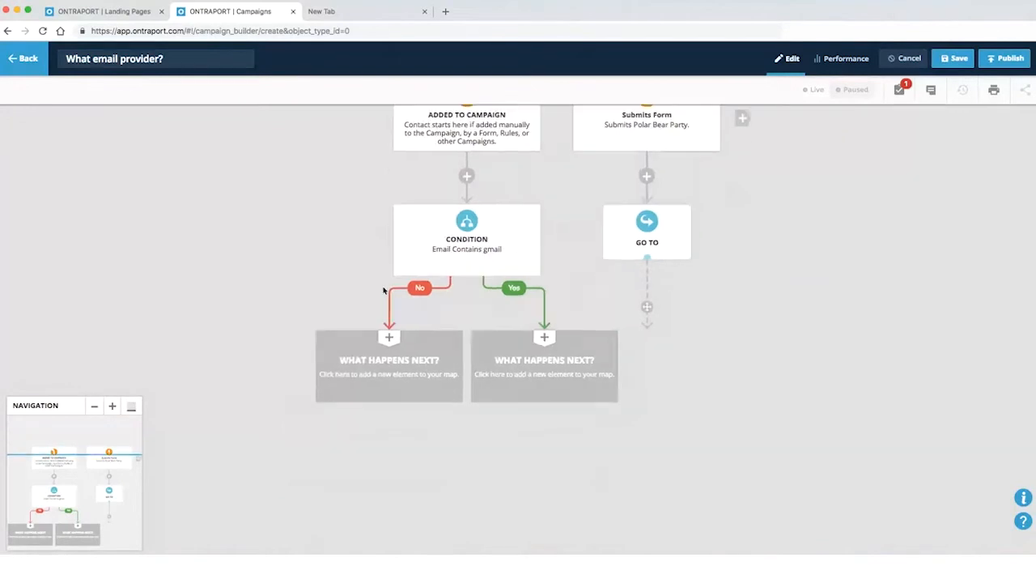
On the gmail Yes branch, add a Change Tags step adding a gmail tag, followed by End
click(544, 357)
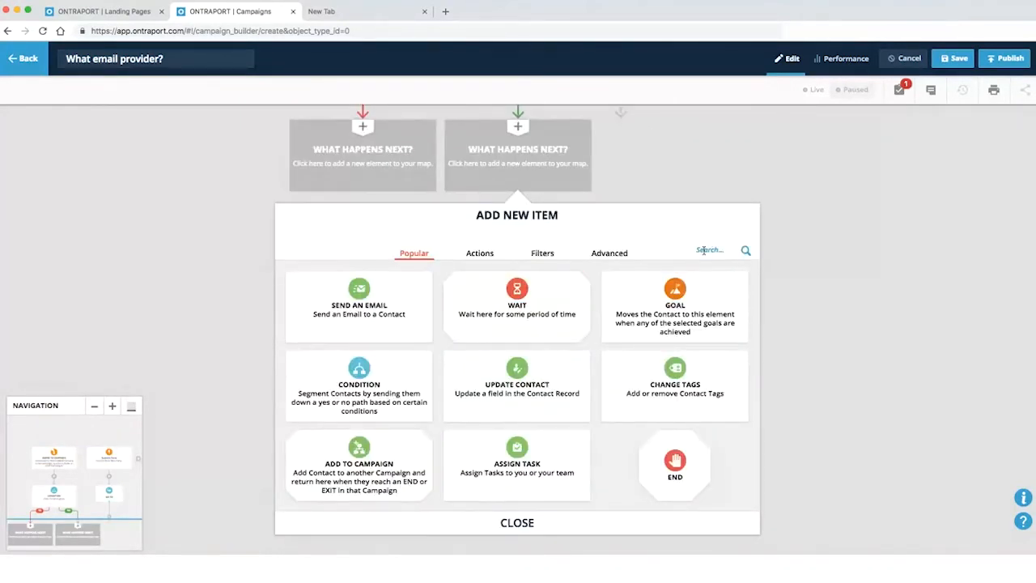
click(680, 381)
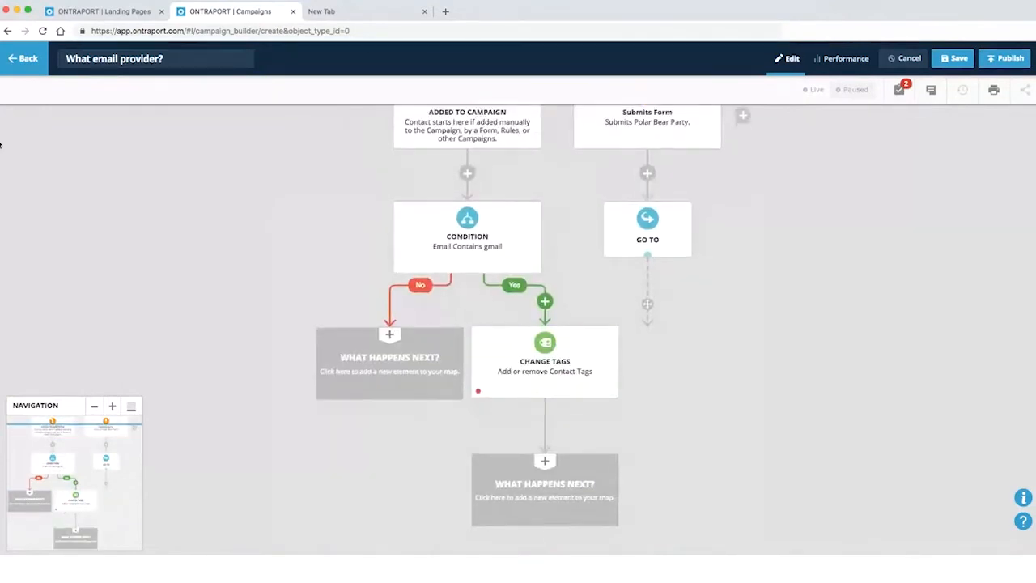
click(497, 351)
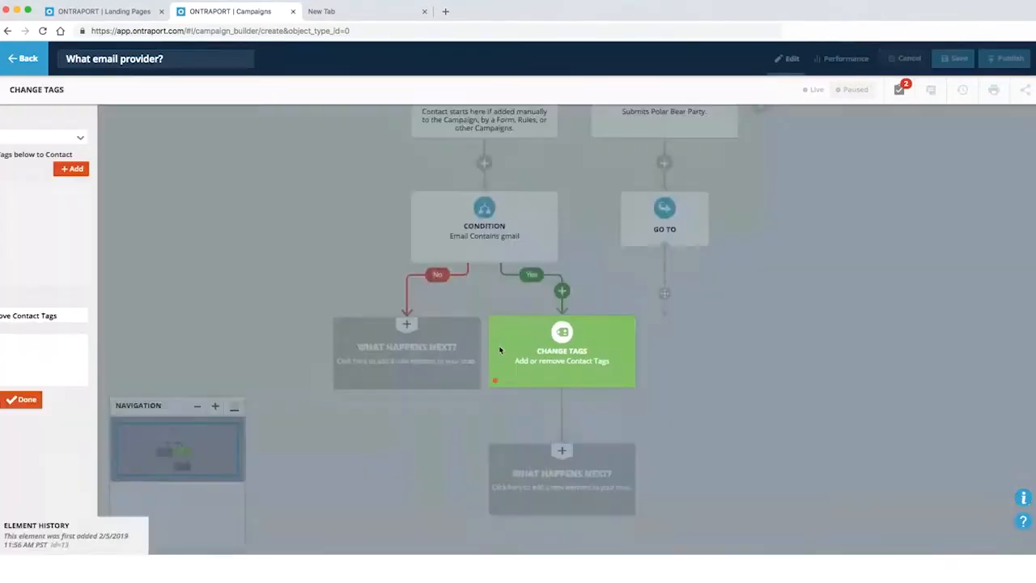
click(49, 137)
click(53, 217)
click(122, 169)
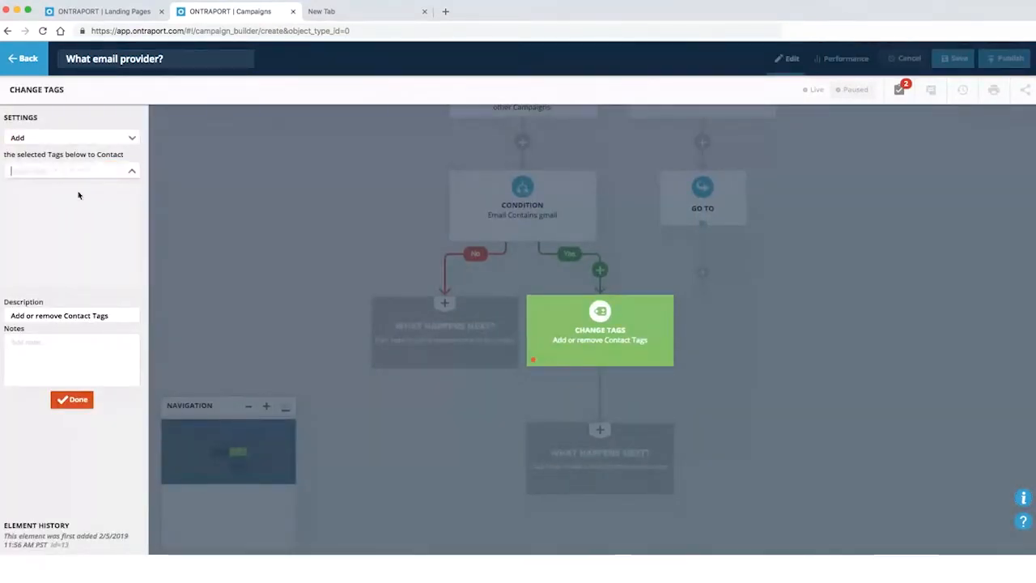
click(69, 171)
click(56, 188)
text(gmail)
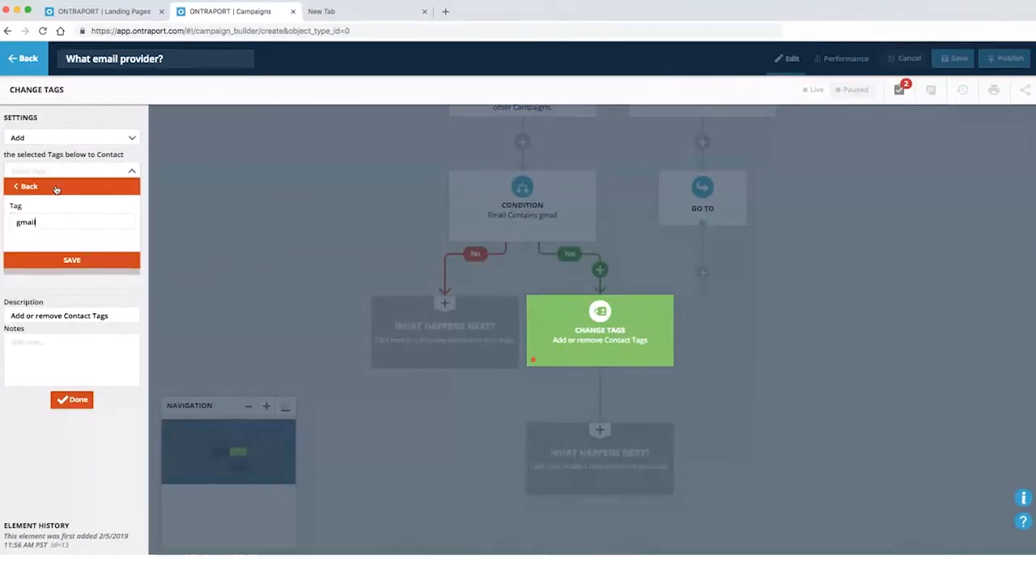
click(71, 399)
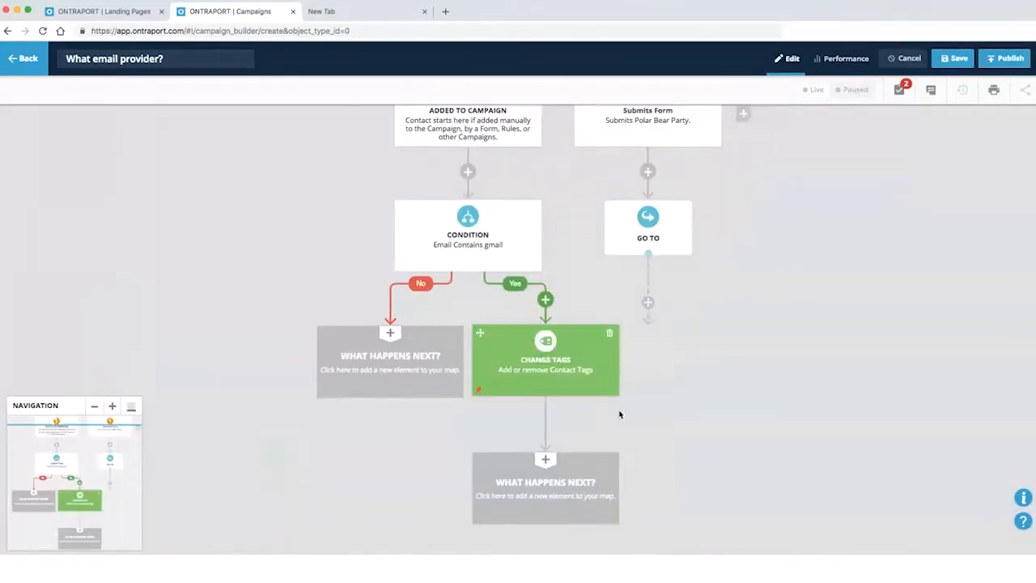
click(577, 489)
click(680, 463)
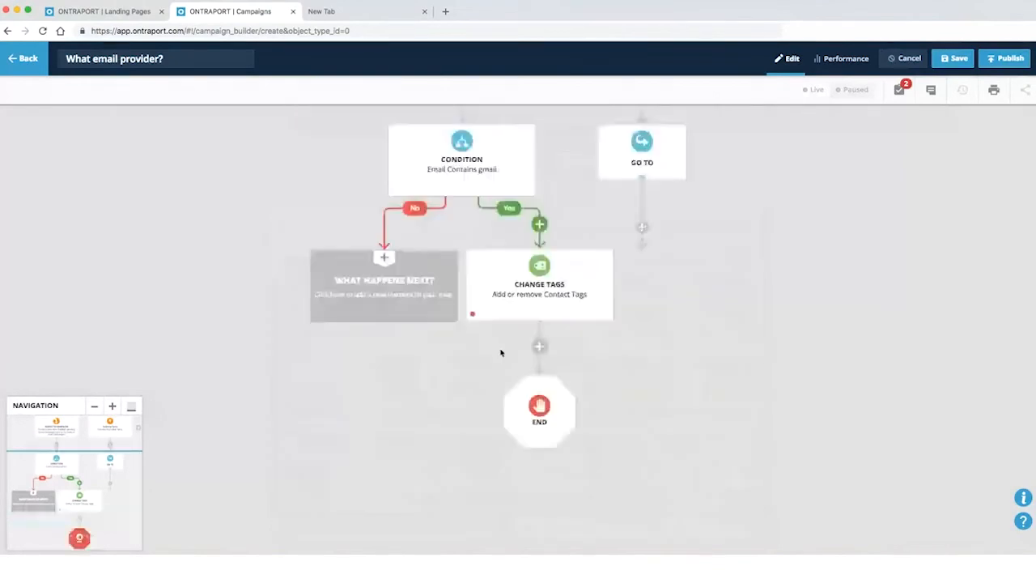
On the gmail No branch, add a Condition checking Email Contains yahoo
click(395, 360)
click(380, 382)
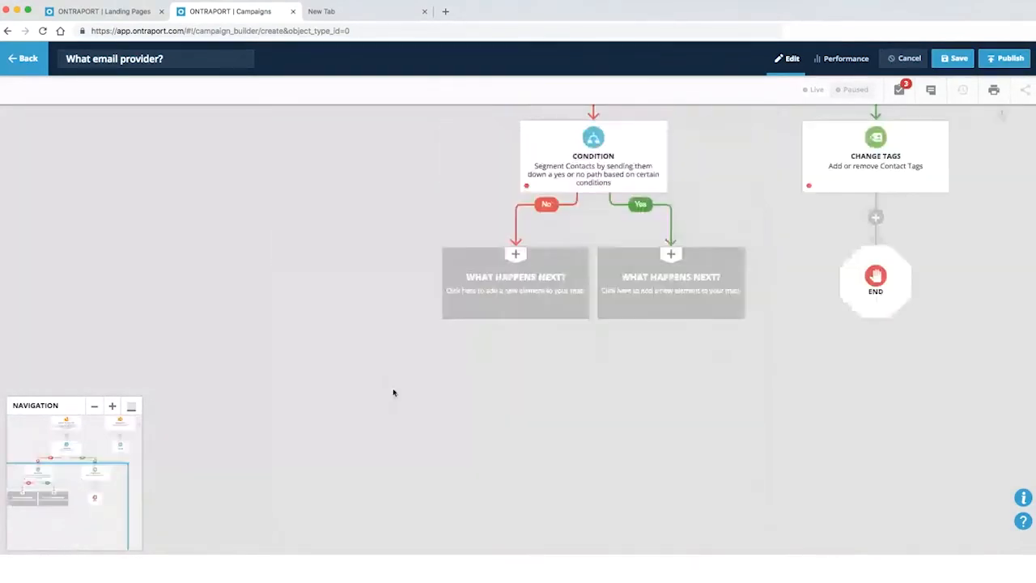
click(454, 387)
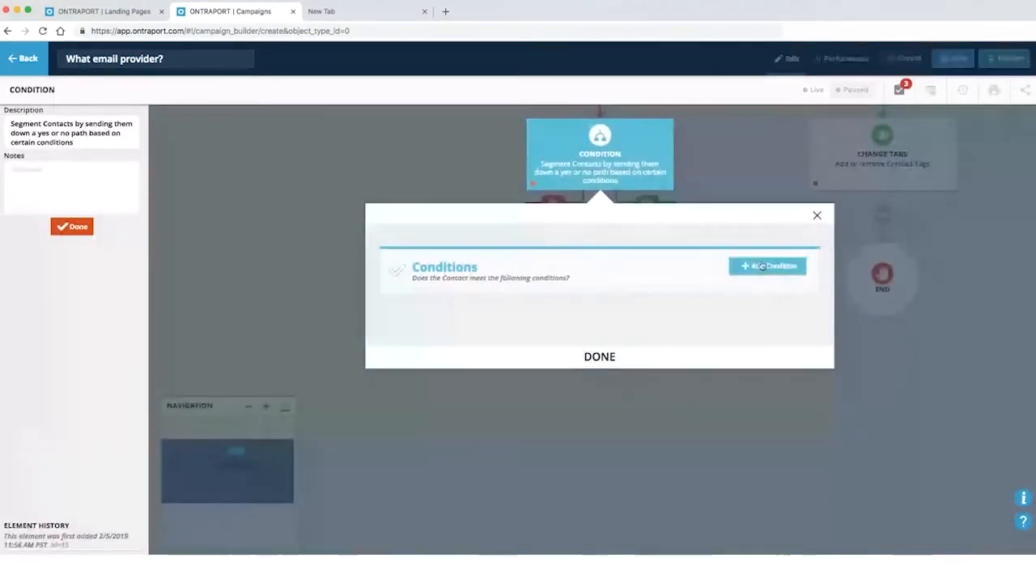
click(741, 267)
text(field)
click(710, 288)
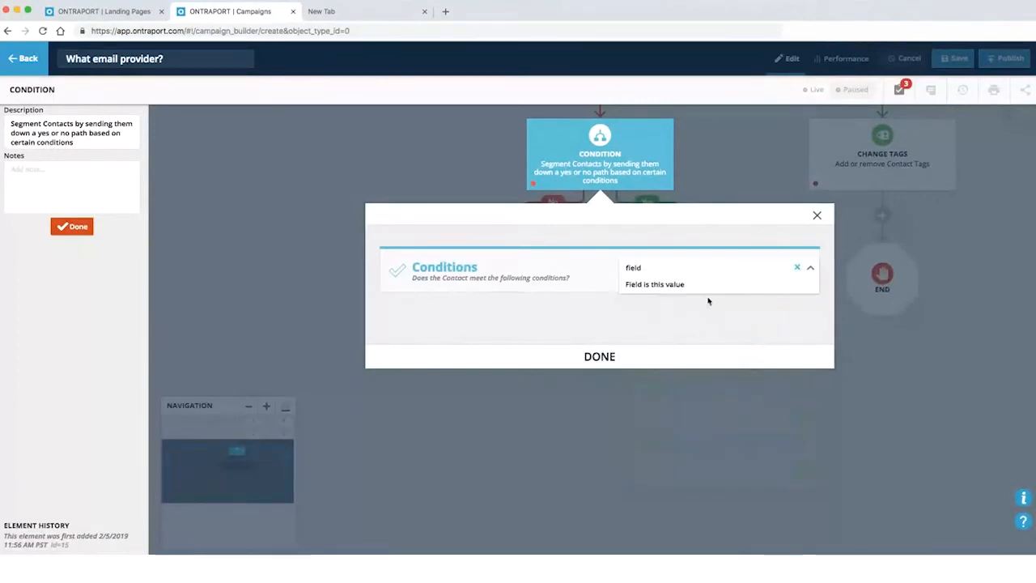
click(474, 320)
text(email)
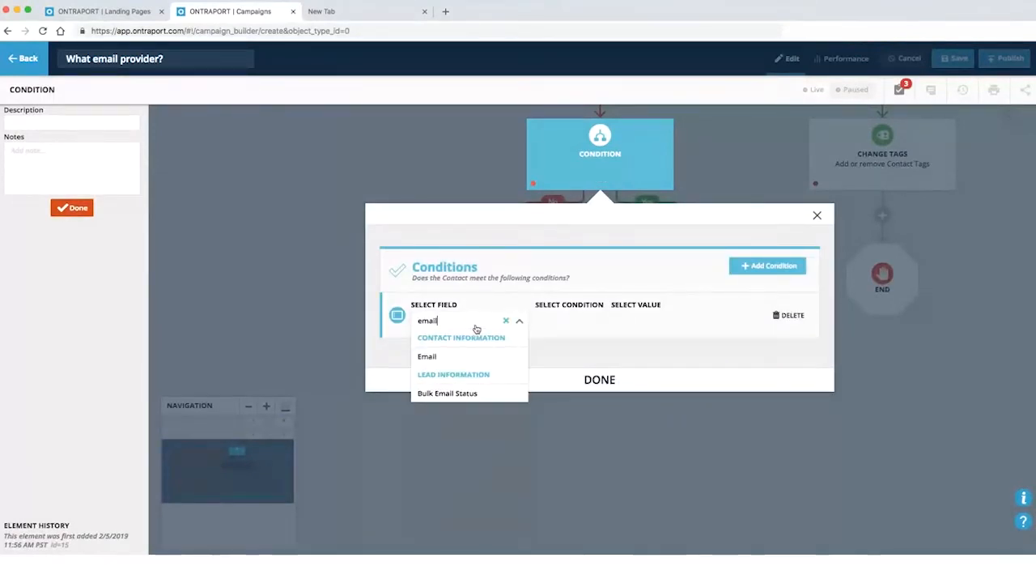
click(478, 355)
click(584, 320)
click(599, 407)
click(681, 321)
text(yahoo)
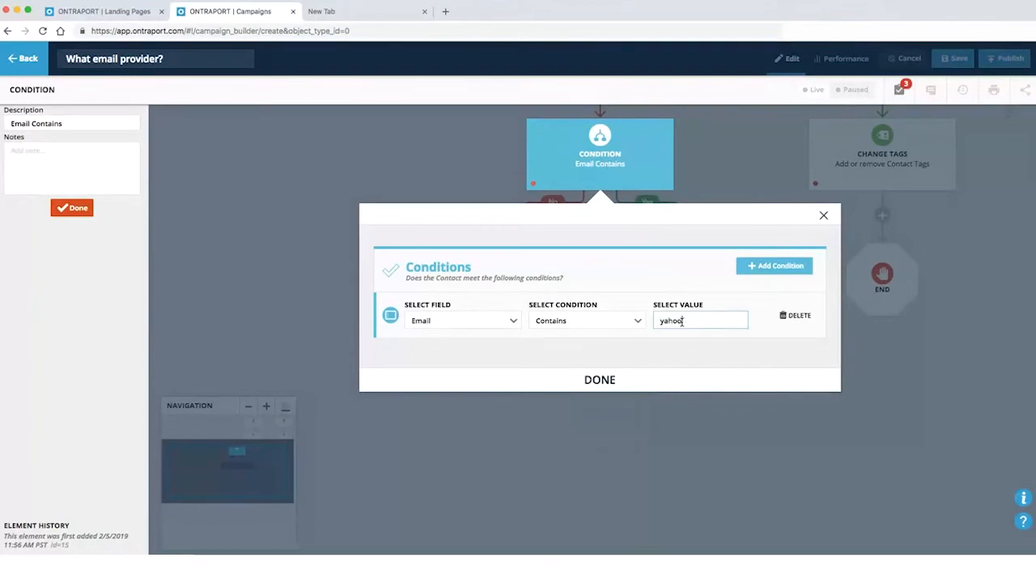
click(668, 380)
Drag the Change Tags step onto the yahoo condition's Yes branch
click(519, 499)
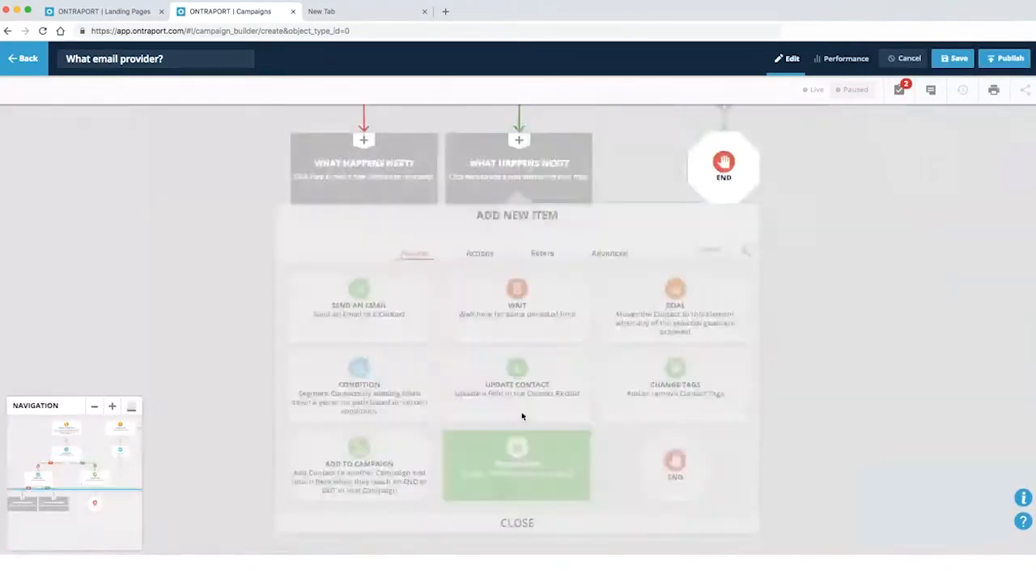
click(164, 314)
drag(686, 305, 693, 386)
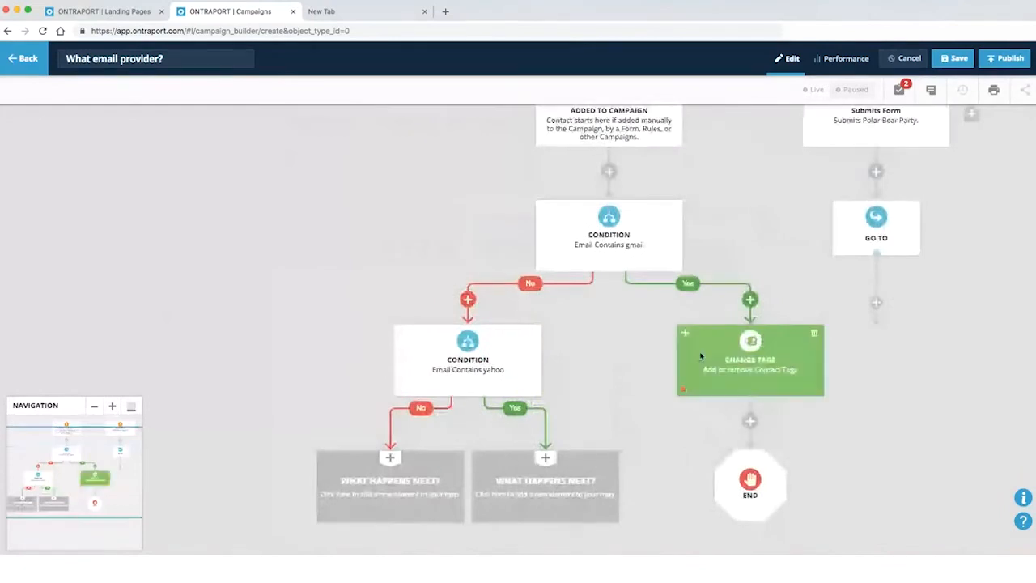
drag(685, 337, 534, 461)
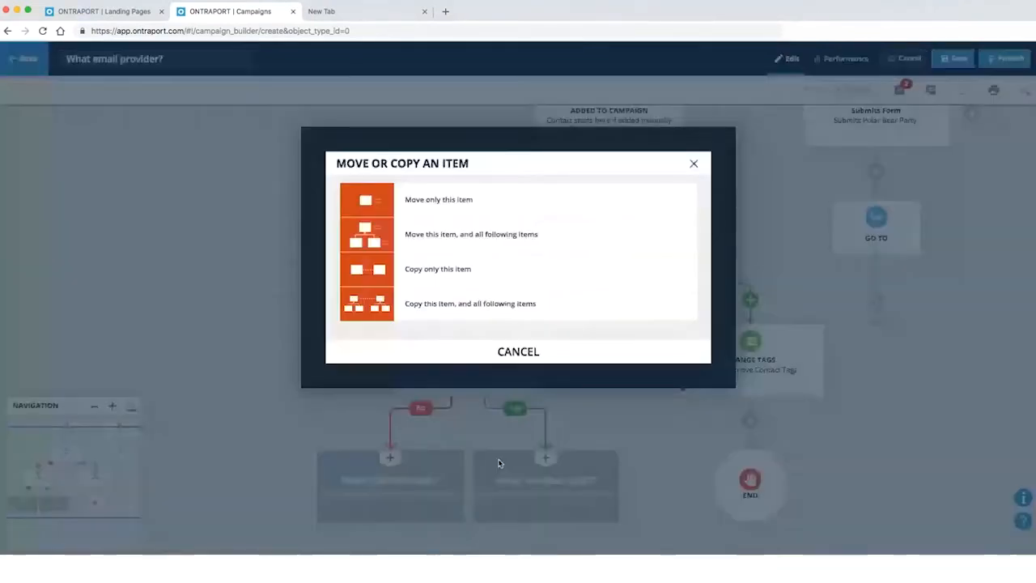
Copy the tag step with its End to the yahoo branch, and create and assign the gmail tag on the gmail step
click(448, 306)
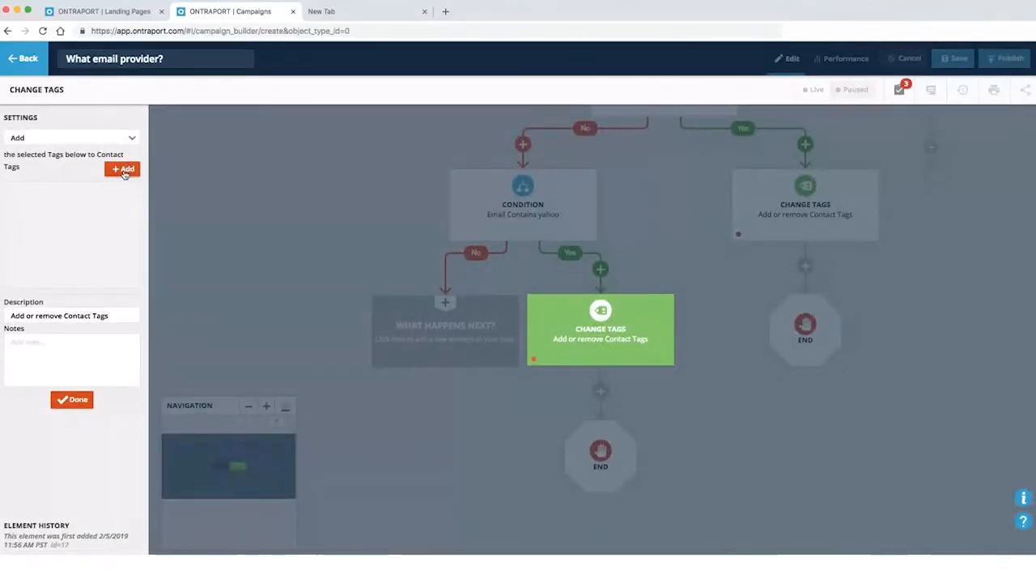
click(773, 182)
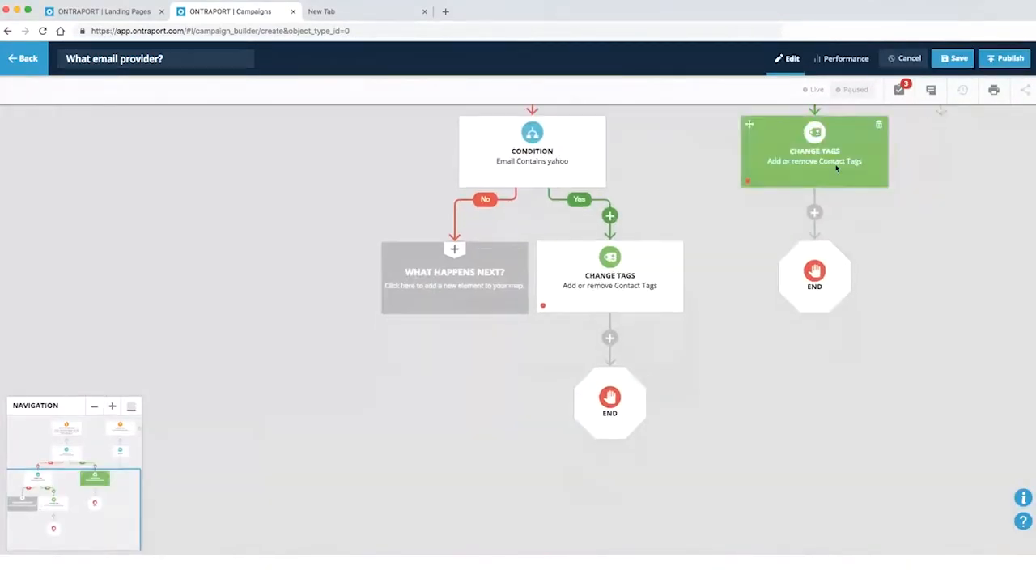
click(836, 167)
click(113, 169)
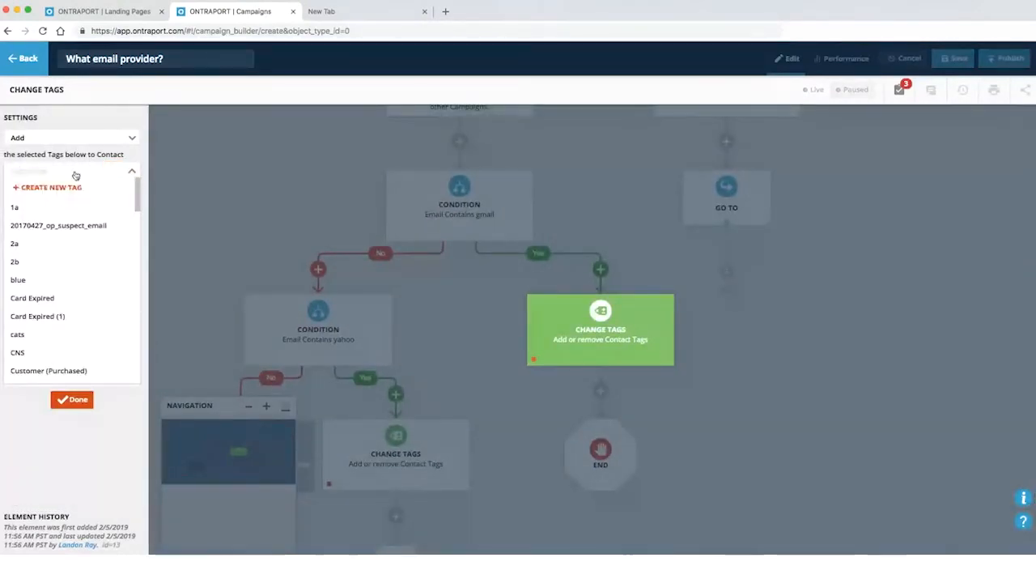
text(gmail)
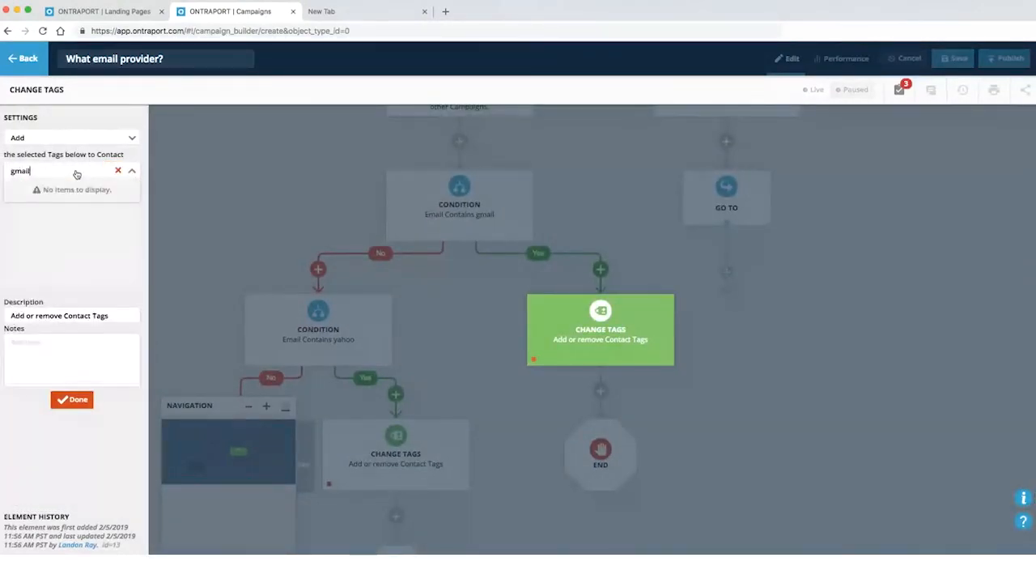
click(119, 170)
click(37, 187)
text(gmail)
click(63, 260)
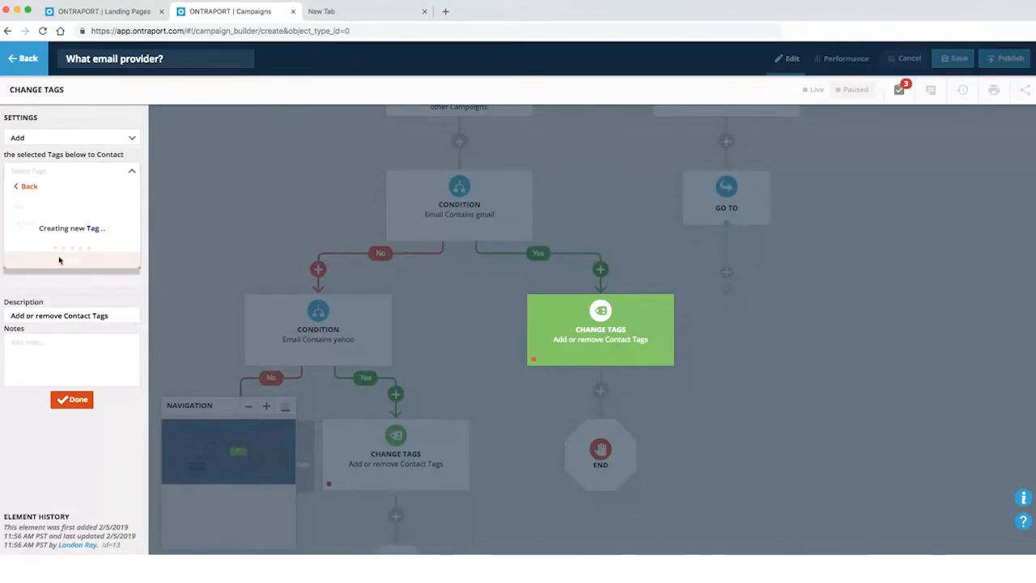
click(74, 400)
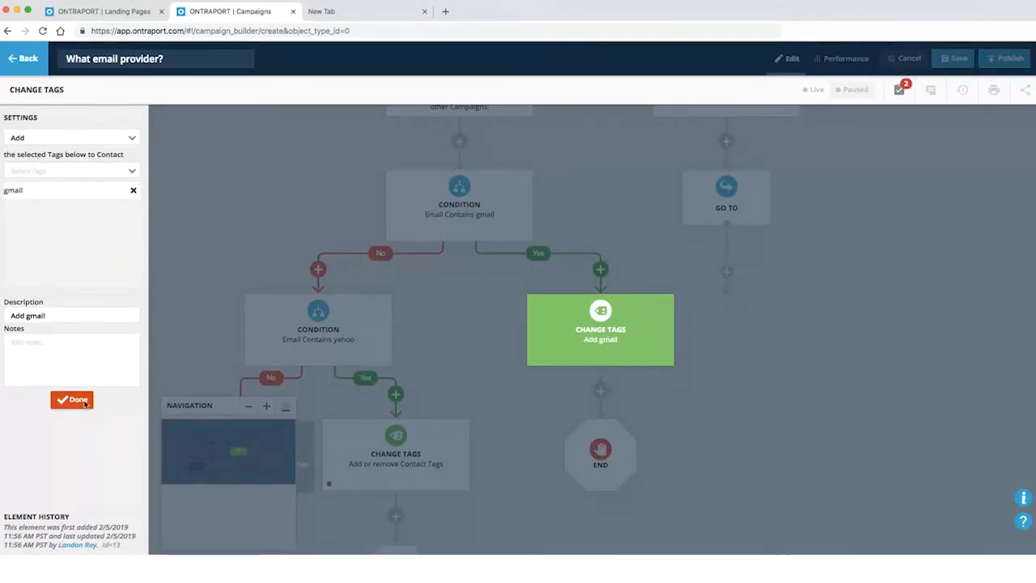
Create a new yahoo tag and assign it to the yahoo branch's Change Tags step
click(592, 303)
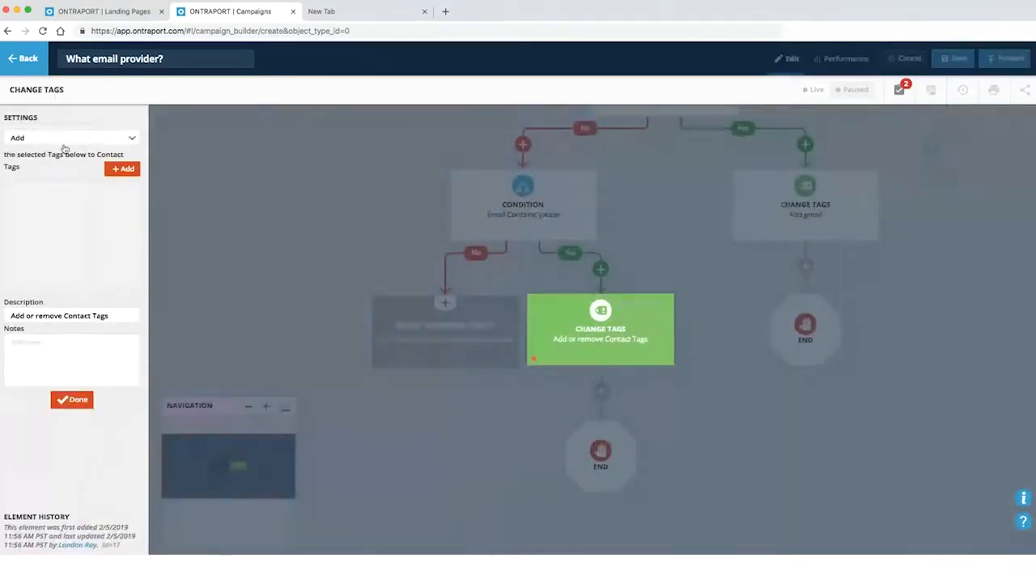
click(122, 177)
text(yahoo)
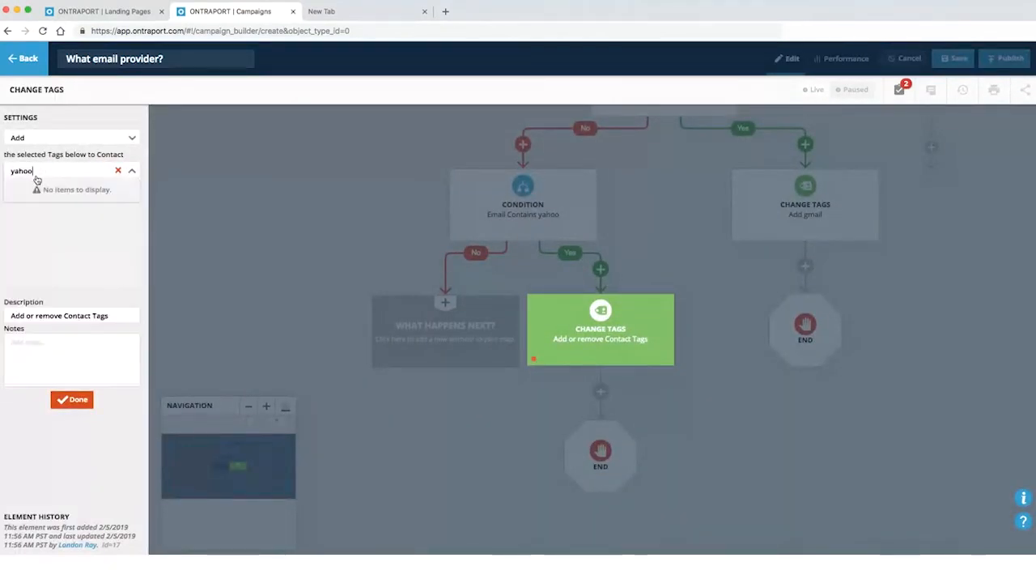
key(BackSpace)
key(BackSpace)
key(BackSpace)
key(BackSpace)
key(BackSpace)
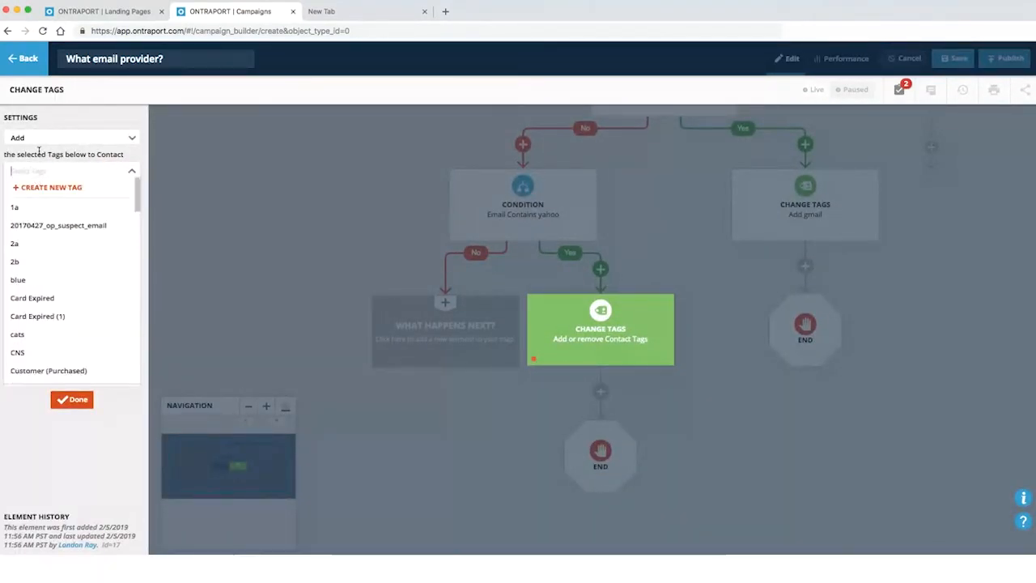
click(43, 190)
text(yahoo)
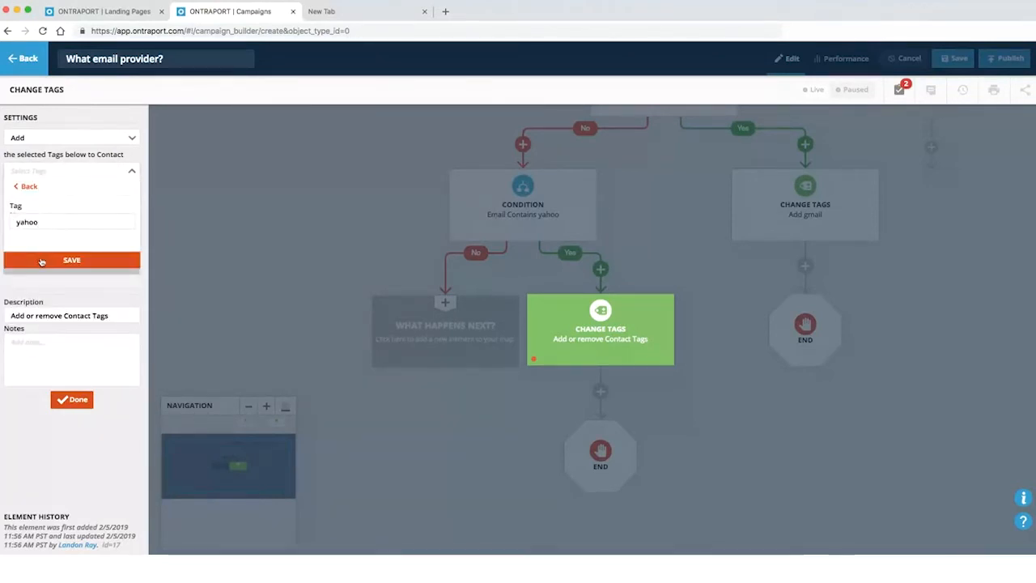
click(41, 261)
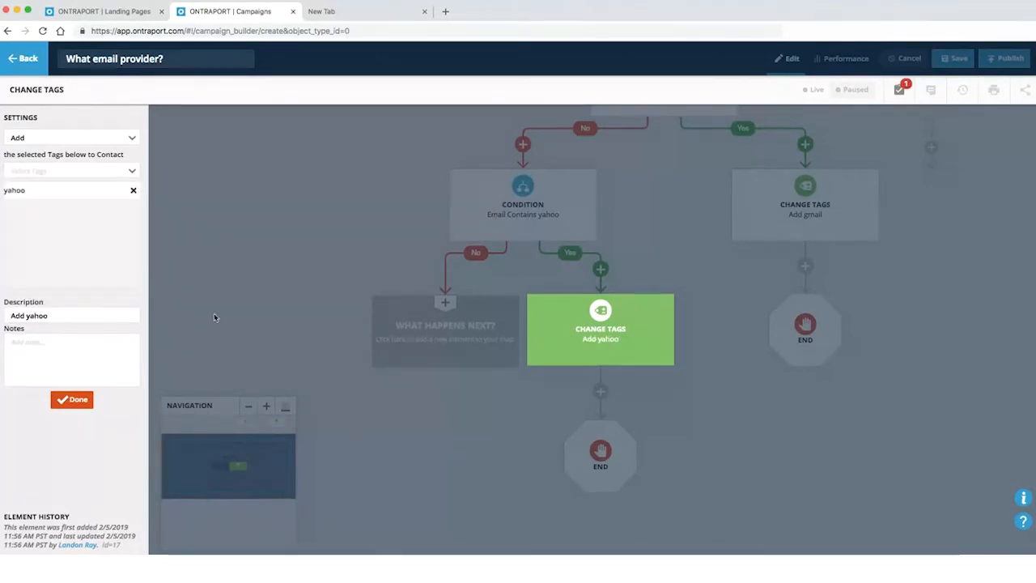
click(75, 400)
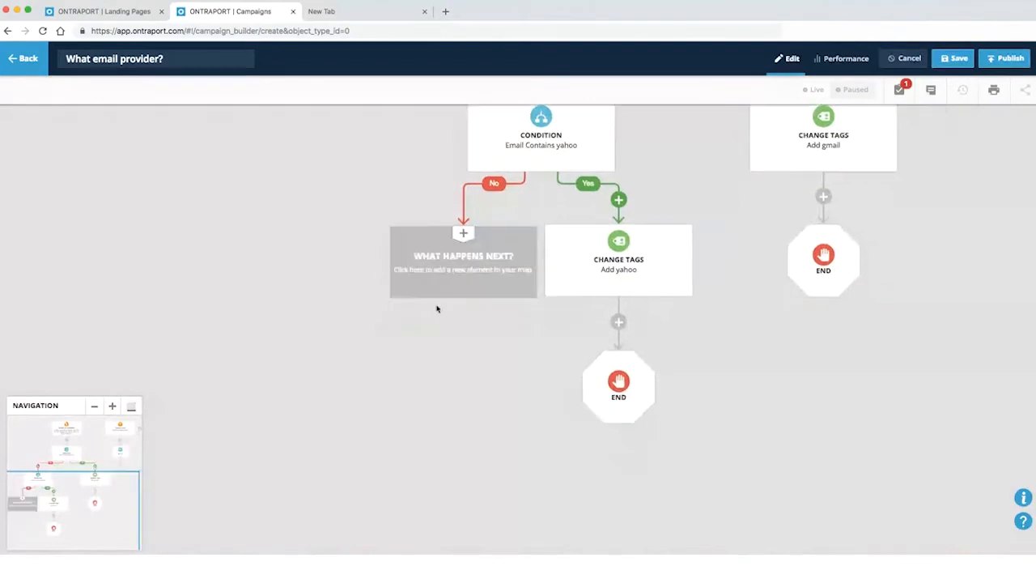
End the yahoo condition's No branch, review both branches, and return to the landing page editor
click(441, 287)
click(661, 473)
drag(465, 272, 402, 394)
drag(356, 199, 215, 347)
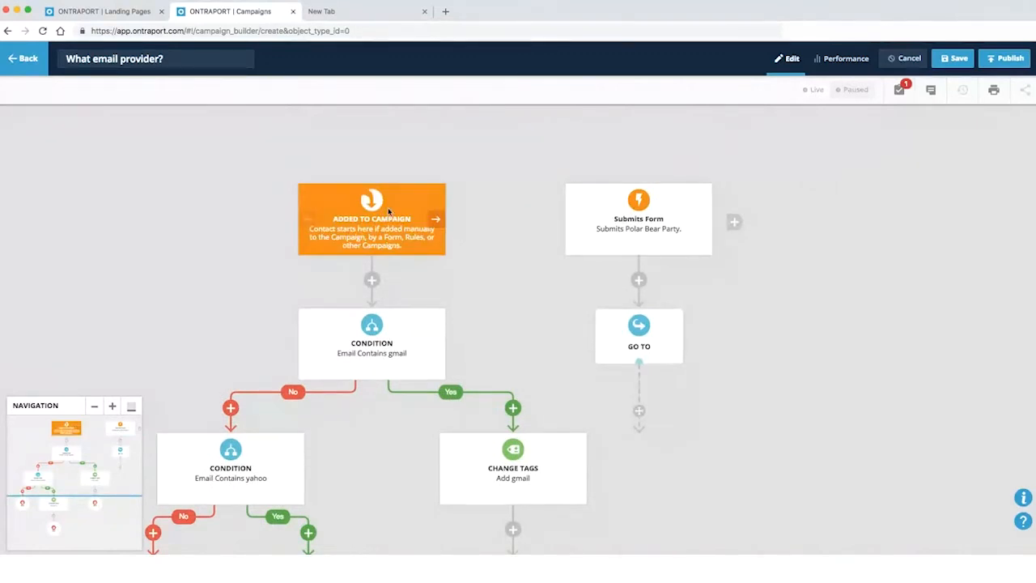
scroll(394, 353, down, 5)
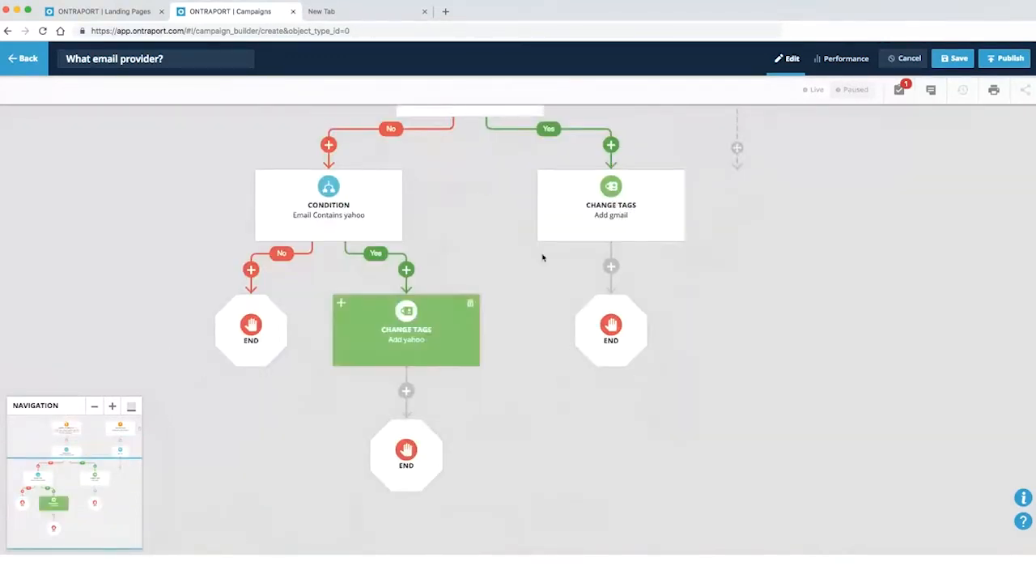
drag(219, 164, 288, 199)
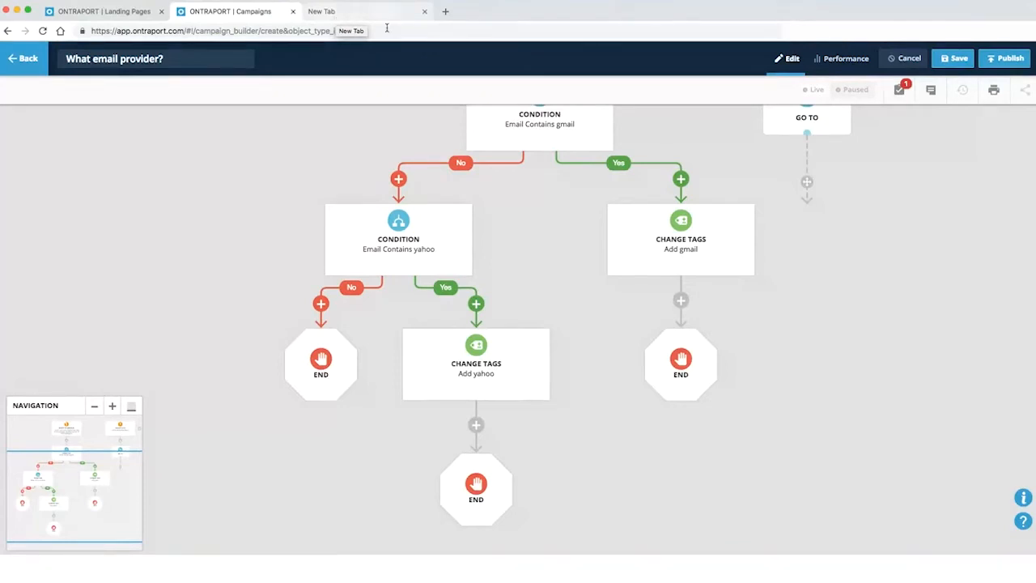
click(132, 16)
Cancel the Form Settings dialog and close the Submit Button Editor
click(379, 503)
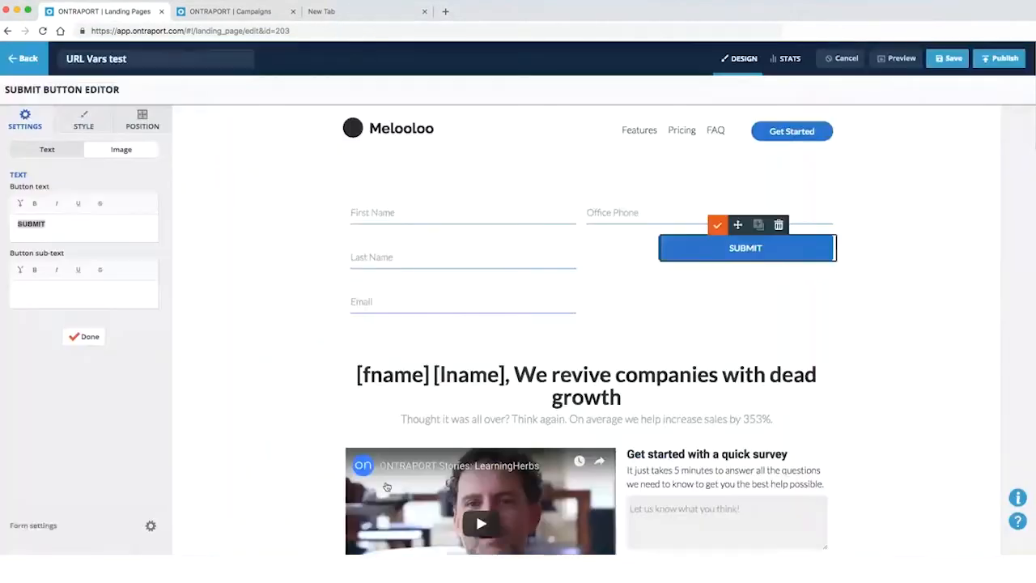
scroll(527, 397, down, 2)
scroll(598, 429, up, 1)
scroll(597, 429, up, 1)
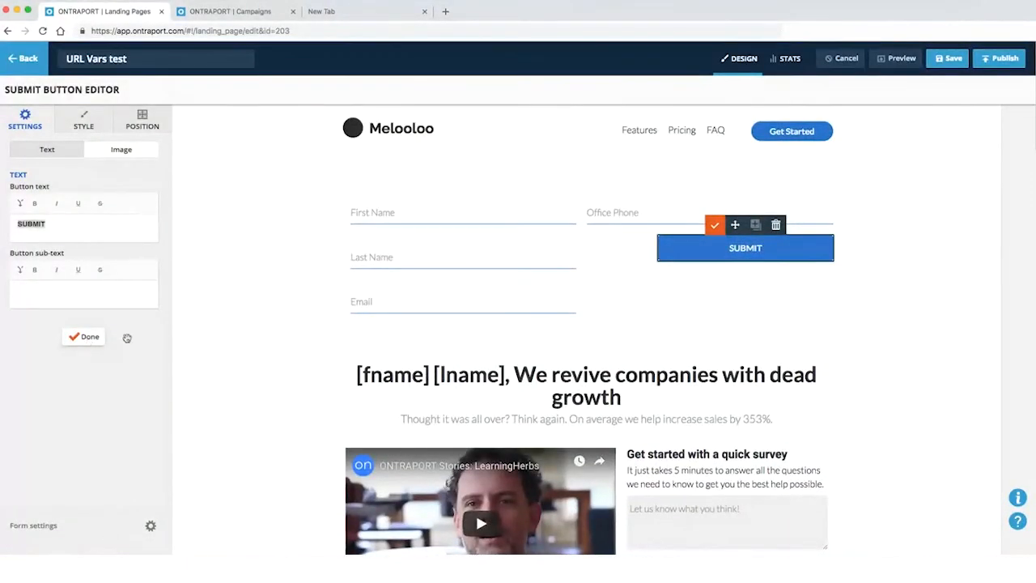
click(86, 337)
Open the add-block library filtered to pre-designed Videos blocks, showing Video and Sidebar
click(212, 155)
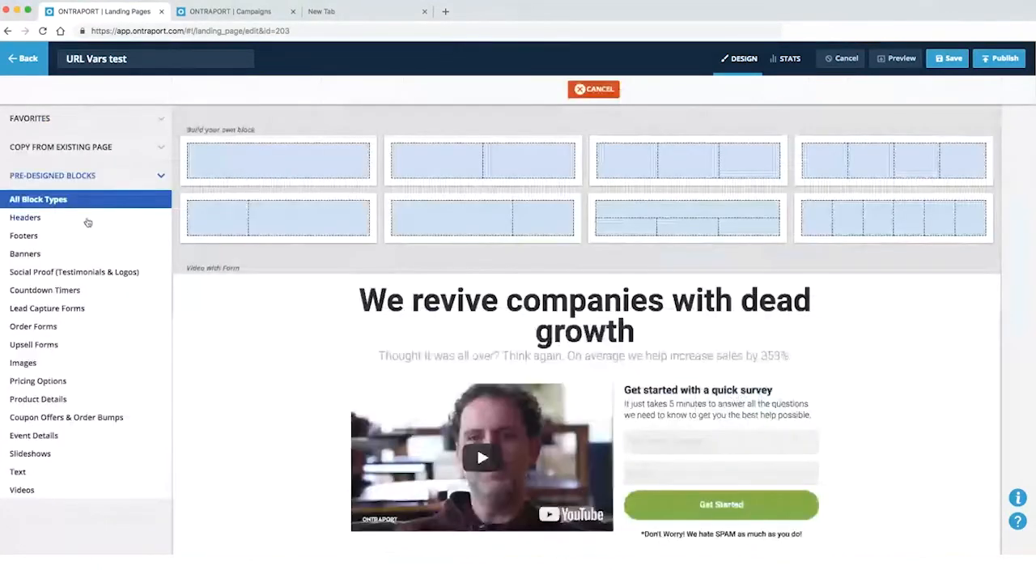
scroll(390, 319, down, 4)
scroll(438, 342, up, 3)
scroll(358, 309, down, 10)
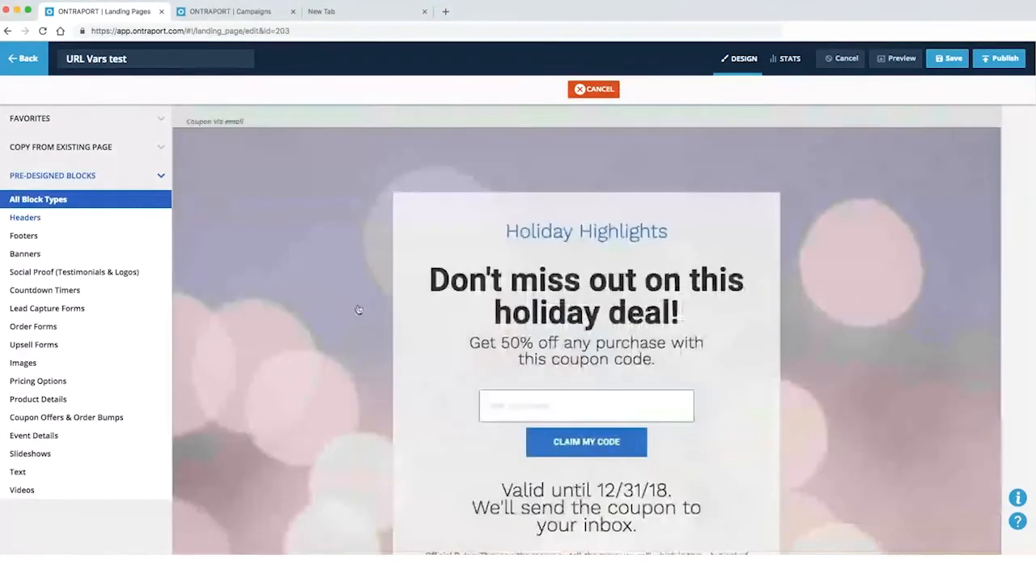
click(25, 490)
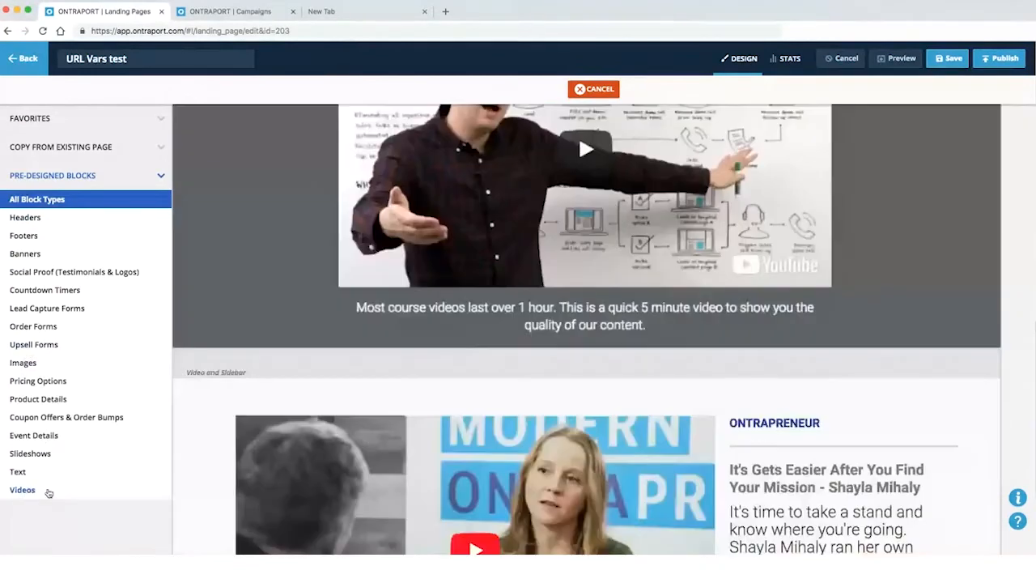
scroll(473, 396, down, 10)
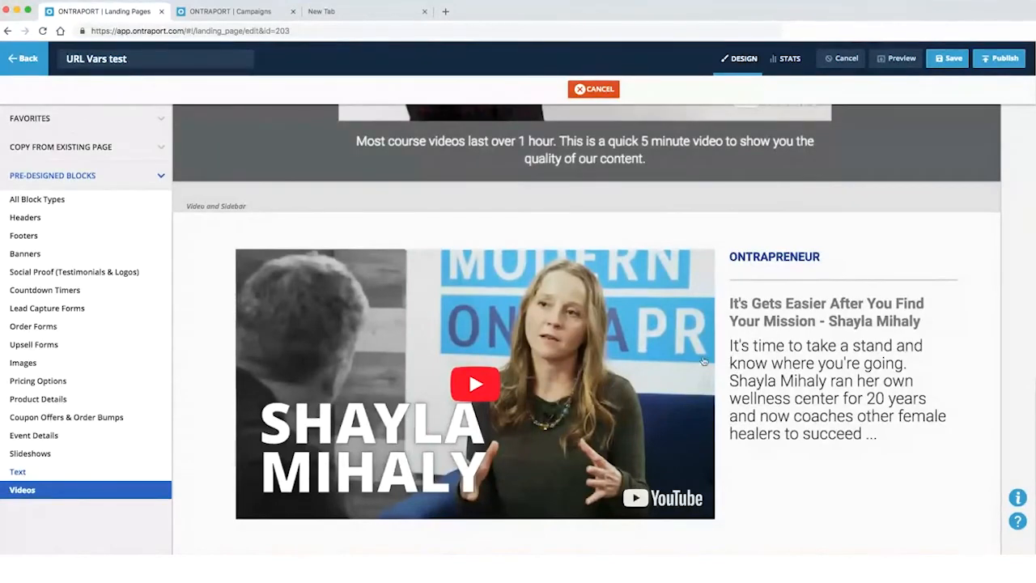
Insert the Video and Sidebar block, retype its heading to 'GMAIL USERS WHITELIST INST', and select the section
click(761, 391)
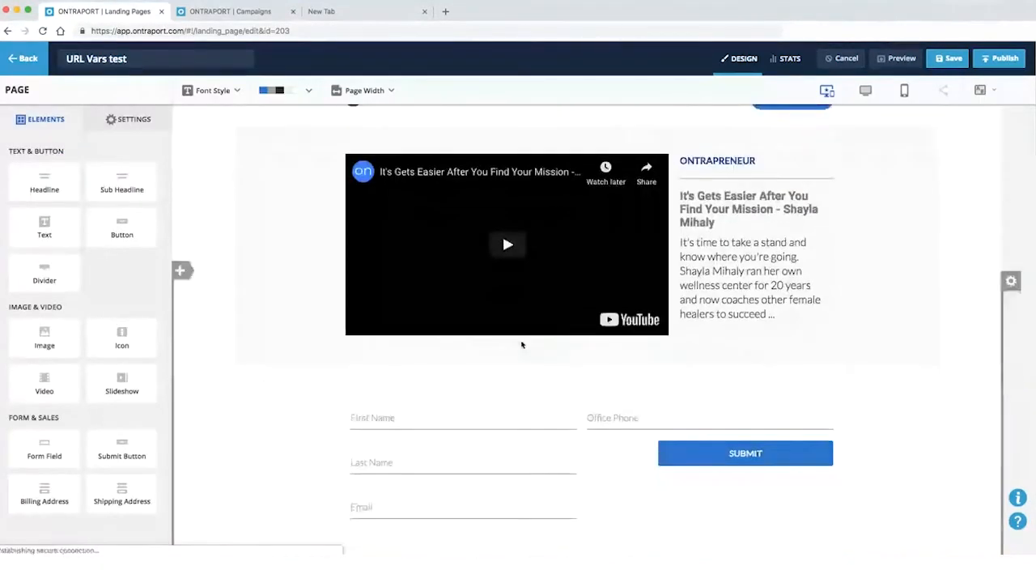
double_click(719, 162)
scroll(728, 186, up, 1)
text(GMAIL USERS)
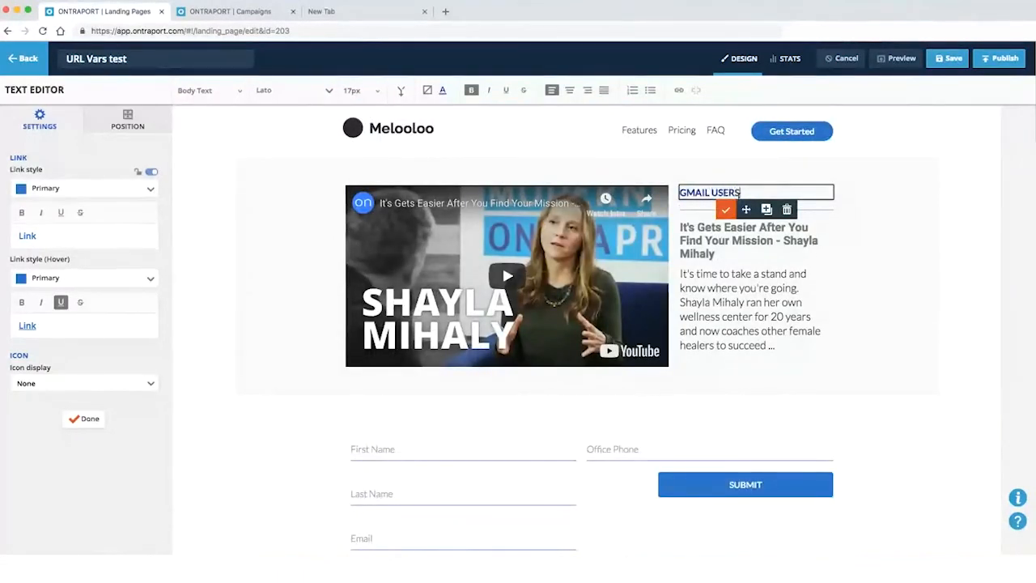
text( WHITELIST INST)
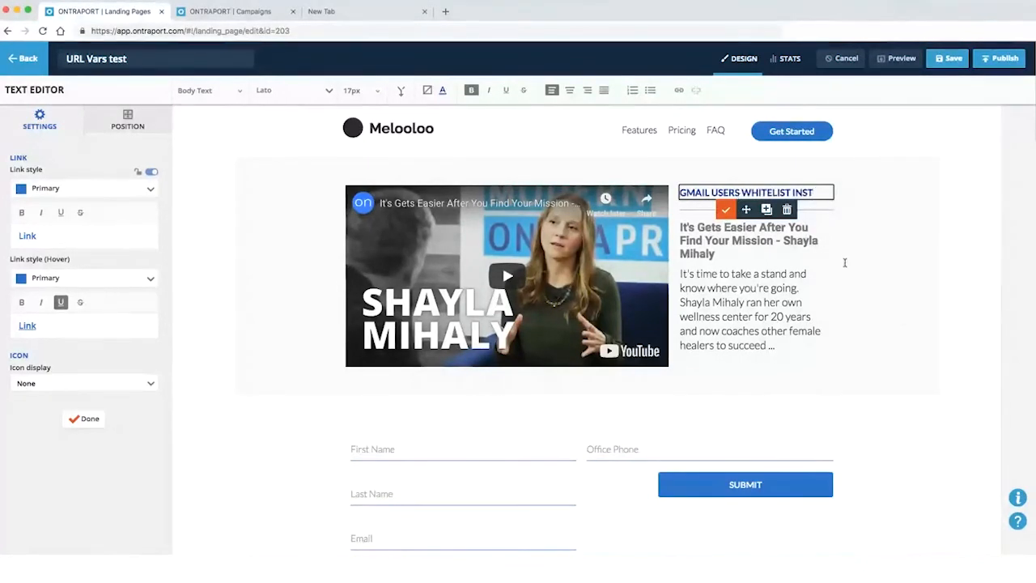
click(844, 262)
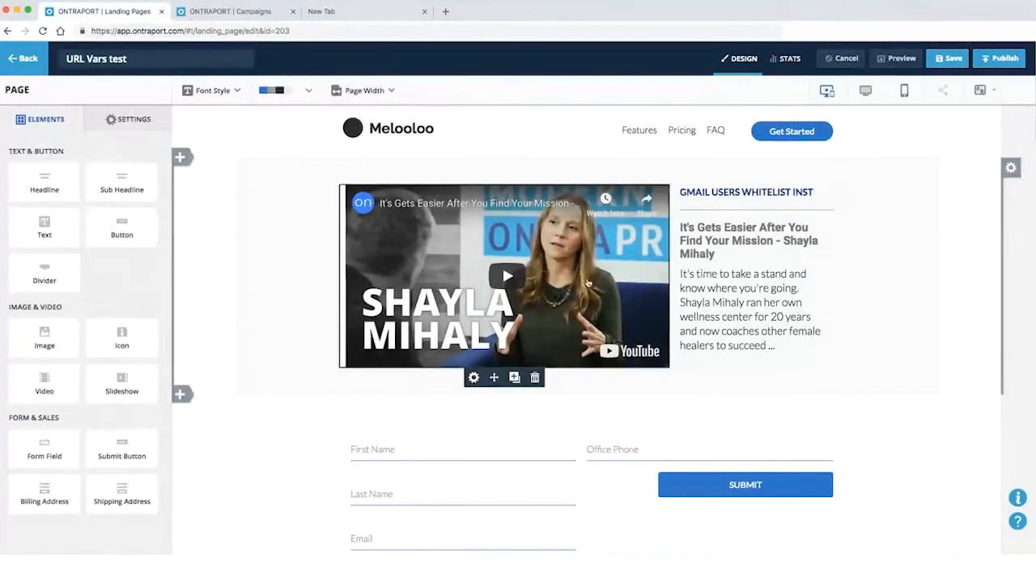
click(893, 185)
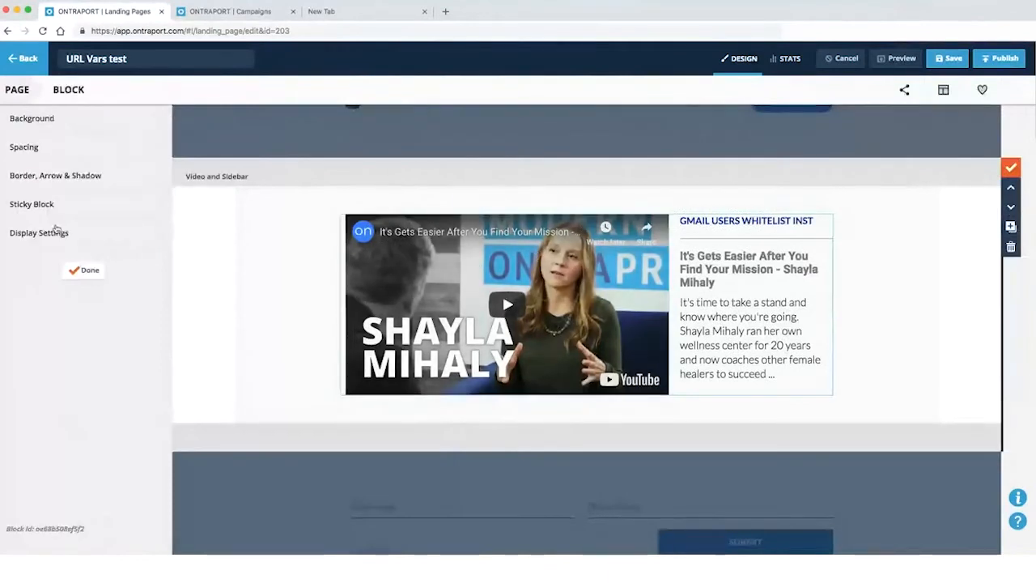
Try an Email Contains display condition on the video section, then remove it
click(34, 236)
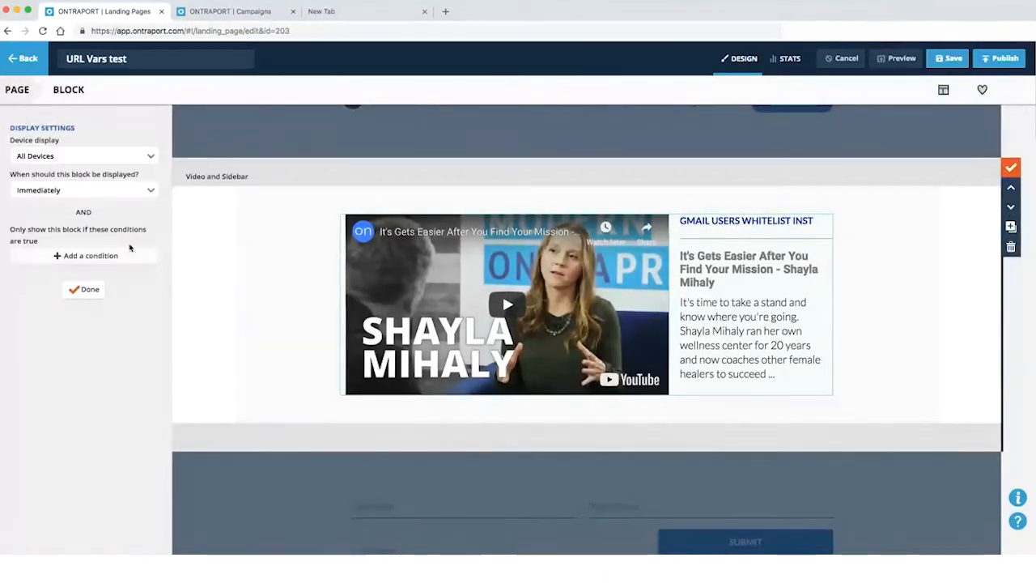
click(87, 255)
click(689, 236)
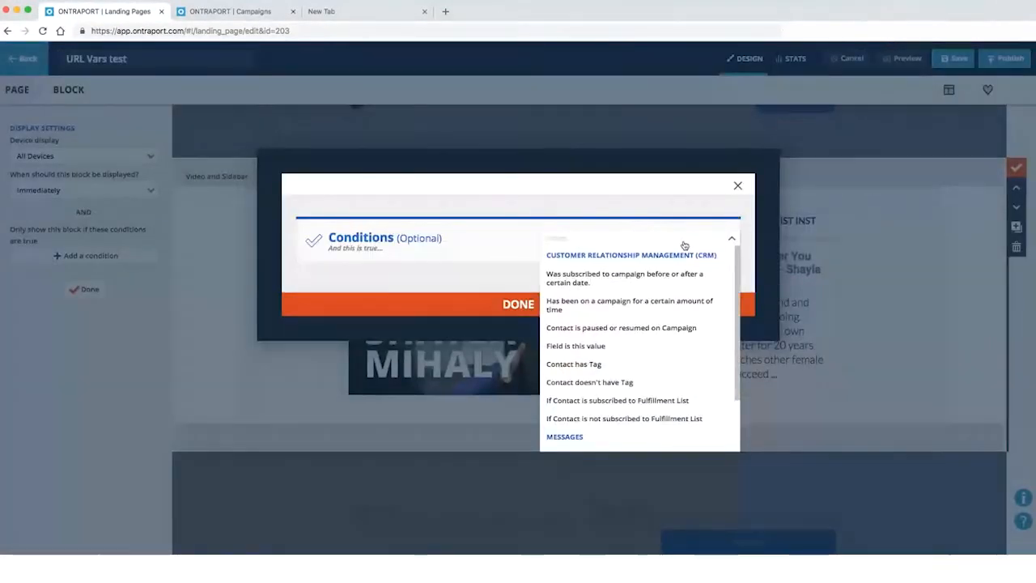
text(fie)
click(652, 257)
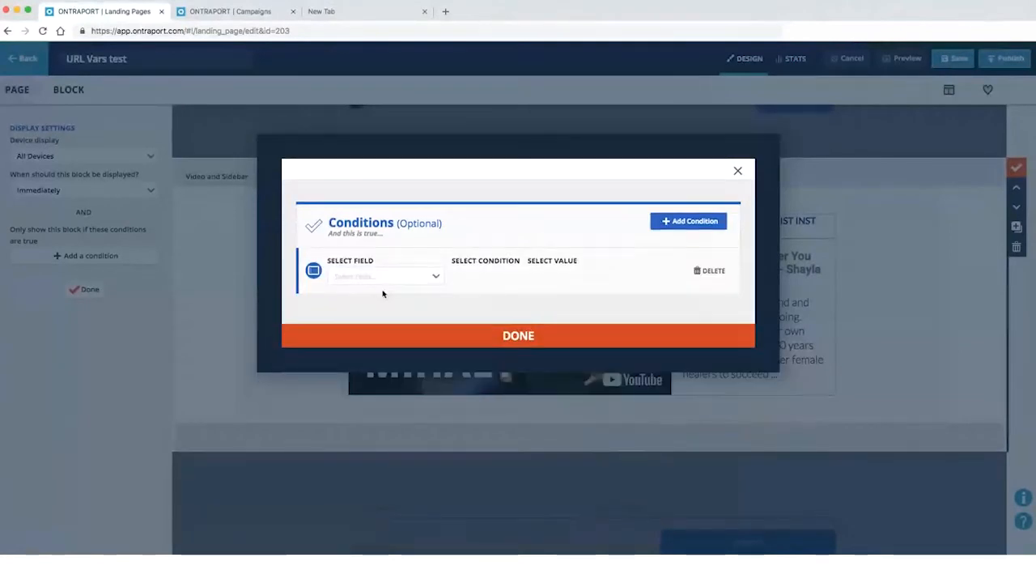
click(386, 278)
text(email)
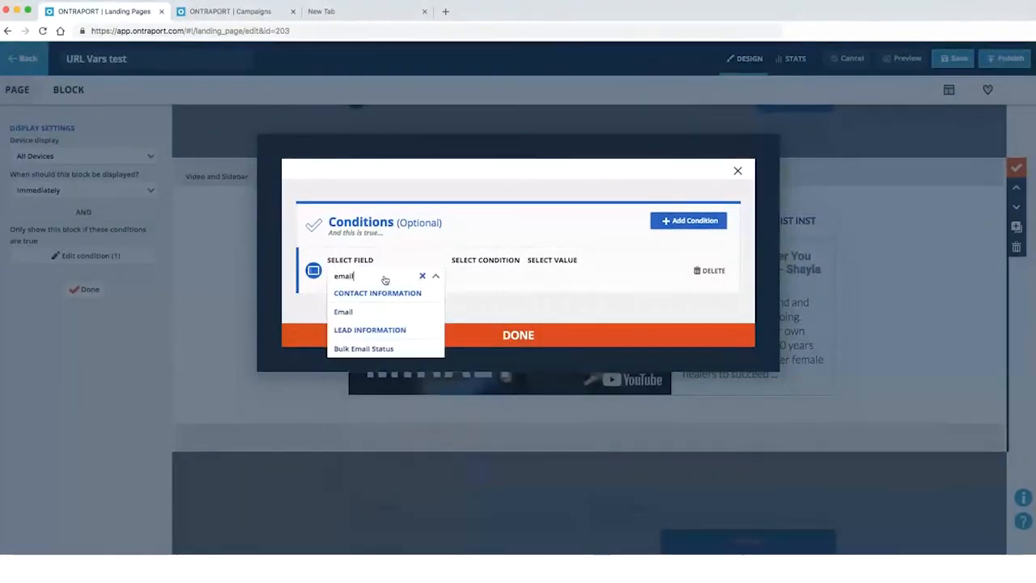
click(347, 310)
click(485, 276)
click(473, 365)
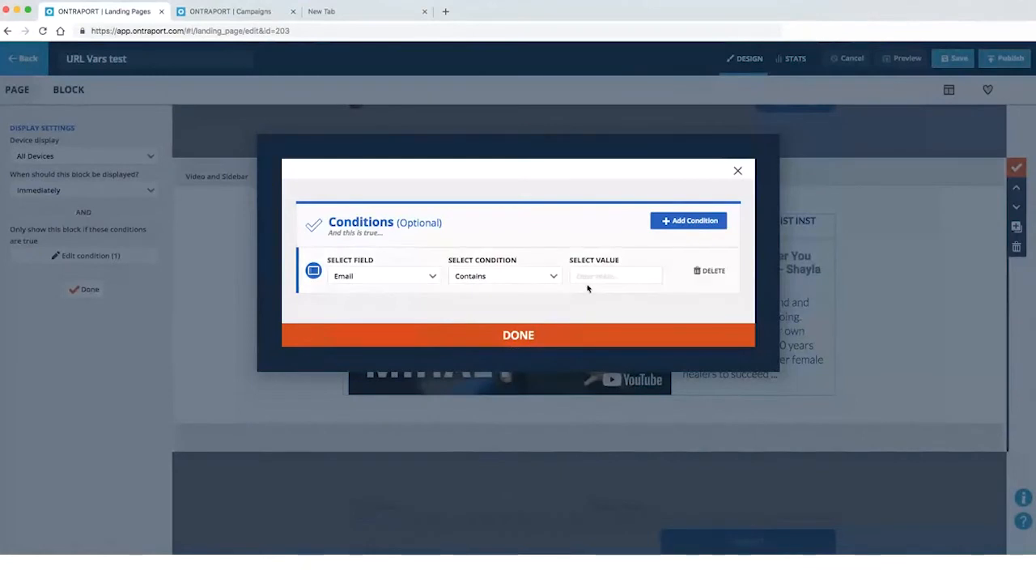
click(352, 279)
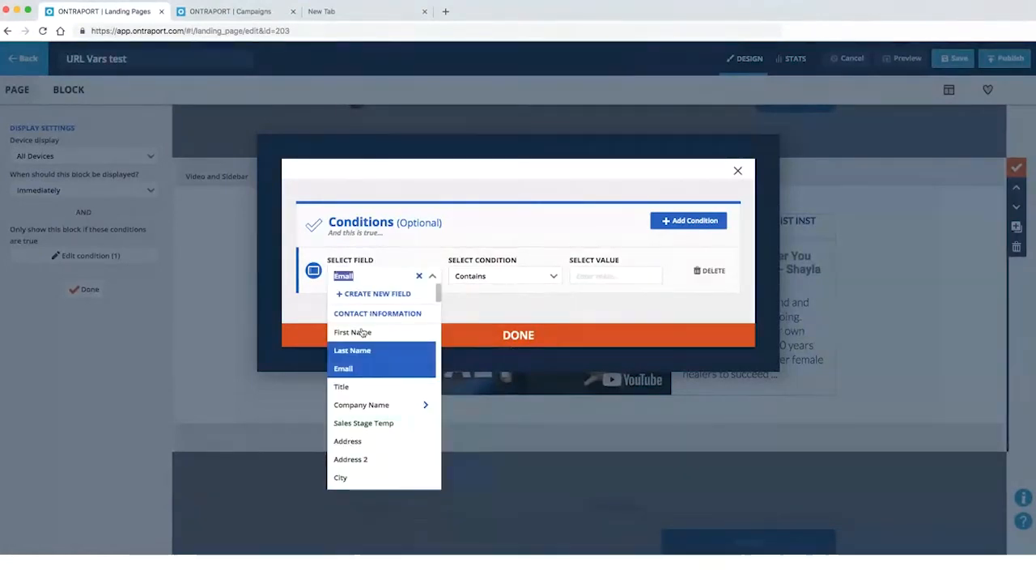
click(710, 270)
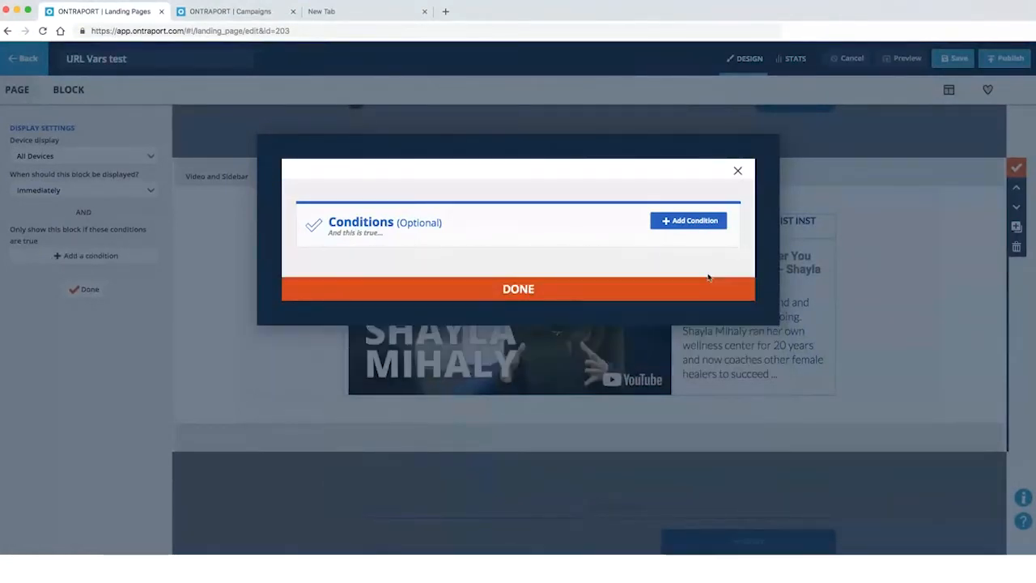
Add a Contact has Tag condition requiring the gmail tag and finish the display settings
click(691, 236)
text(tag)
click(597, 256)
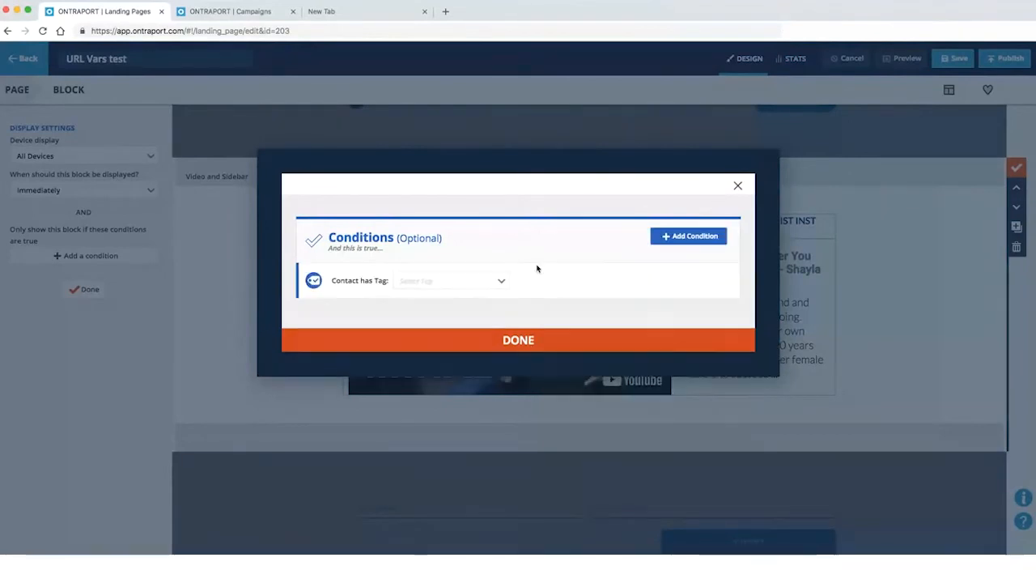
click(429, 282)
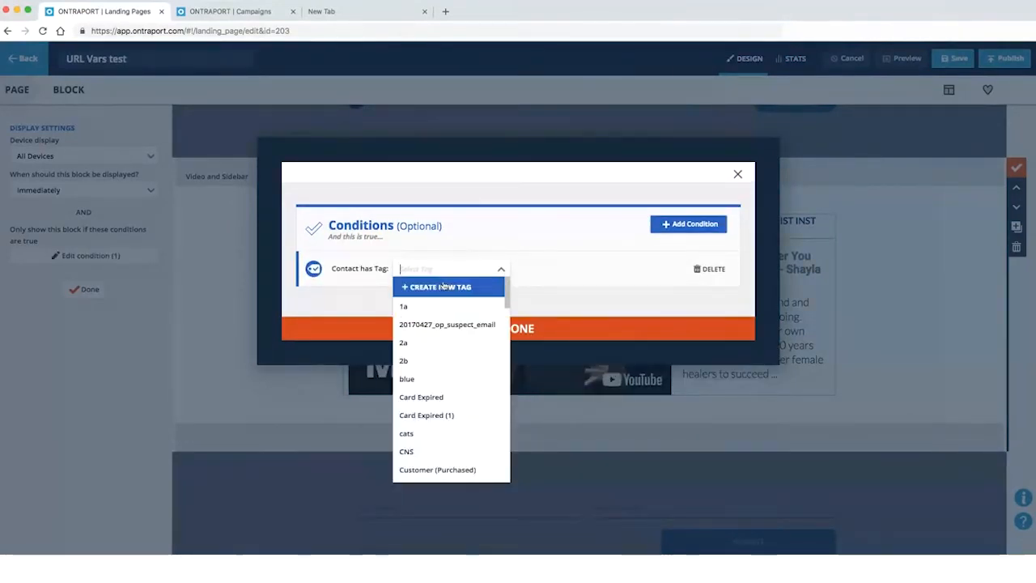
text(g)
click(414, 369)
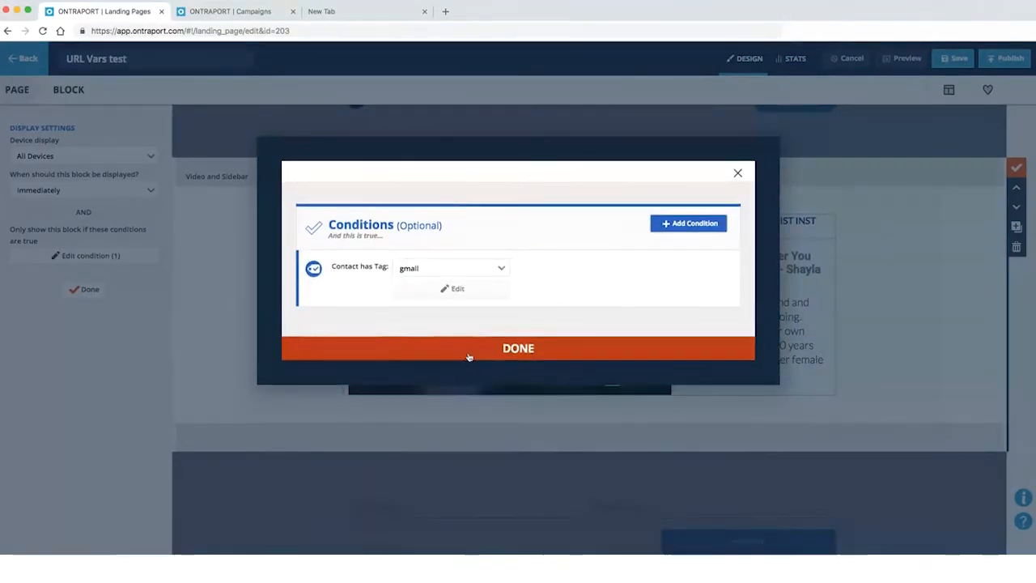
click(469, 348)
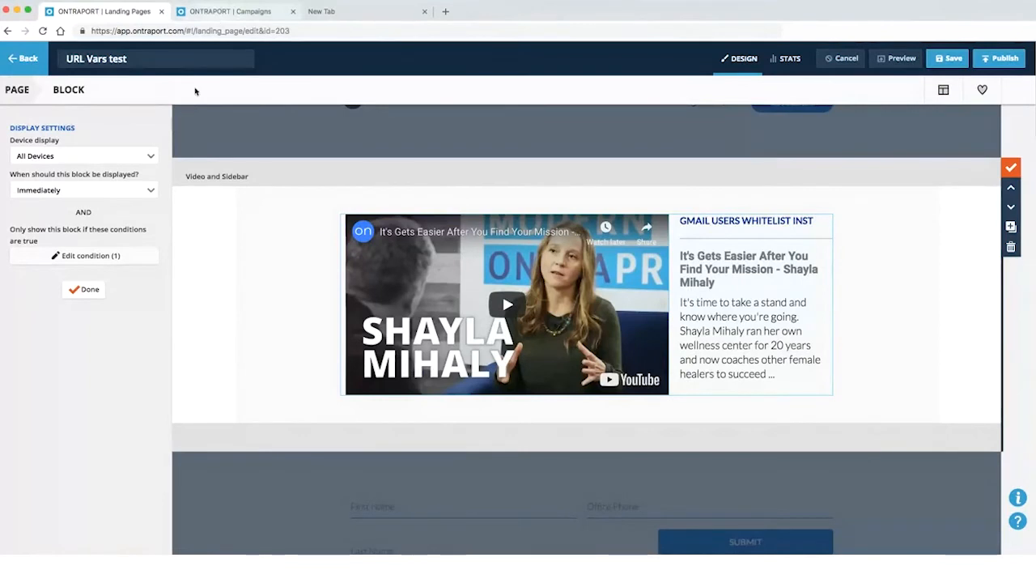
click(82, 295)
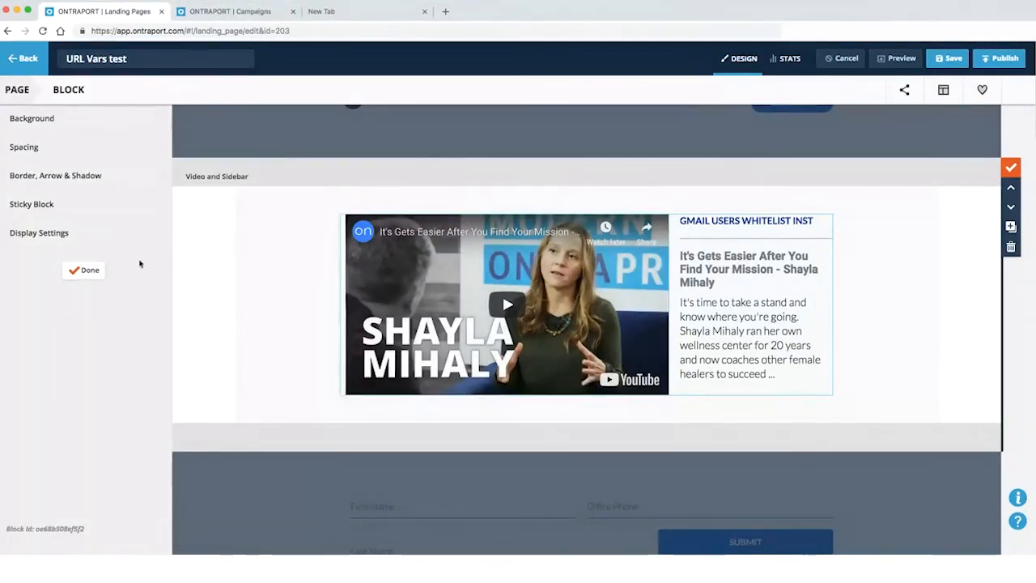
Return to the page, check the form settings without changes, and close the Submit Button Editor
click(88, 275)
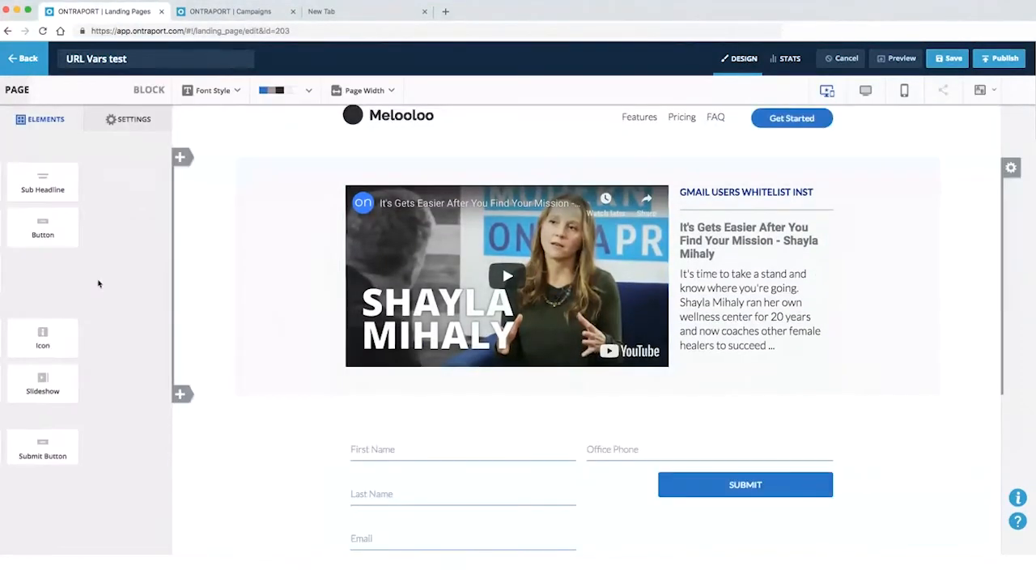
scroll(453, 397, down, 2)
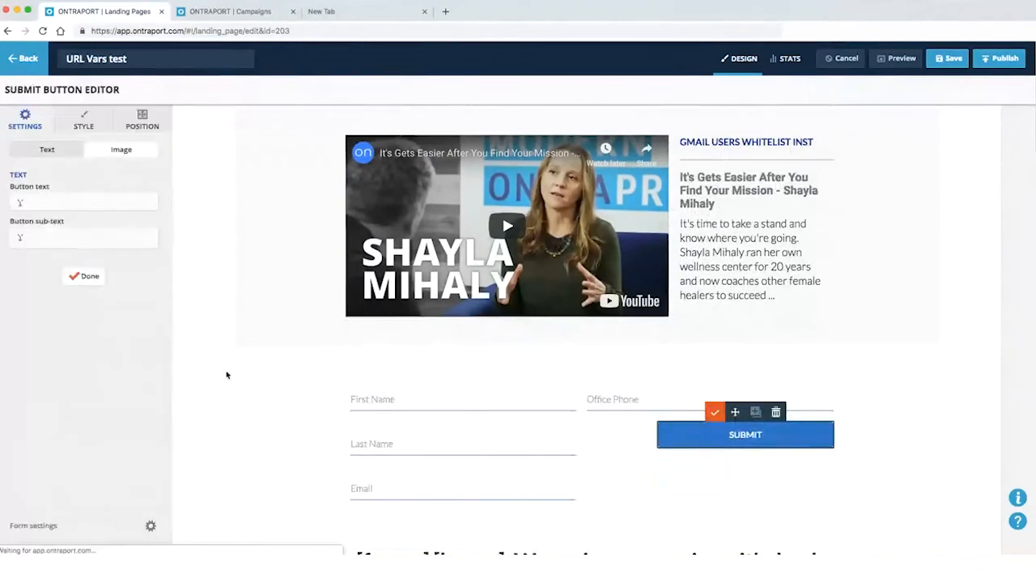
click(100, 535)
scroll(421, 380, down, 5)
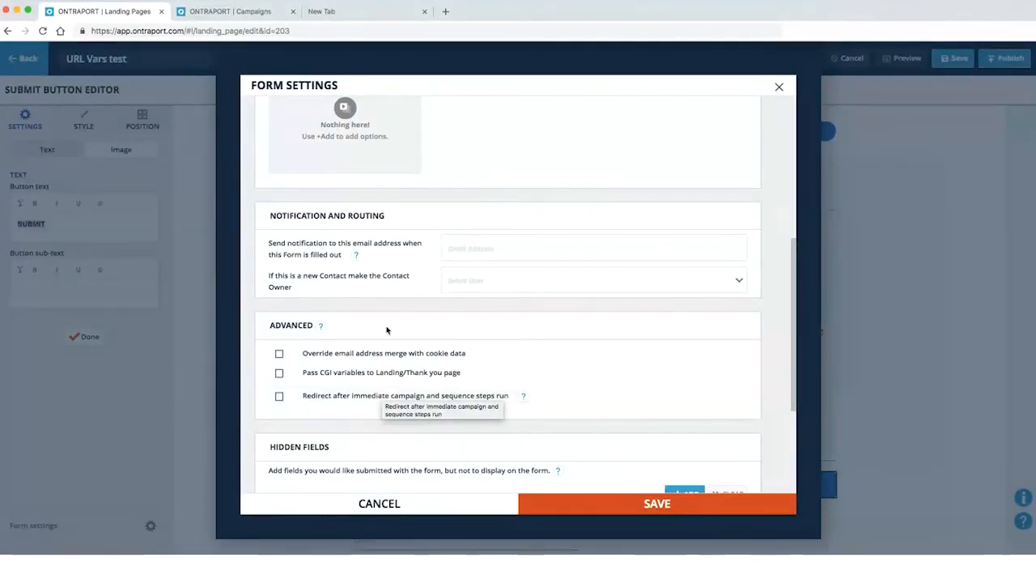
click(392, 503)
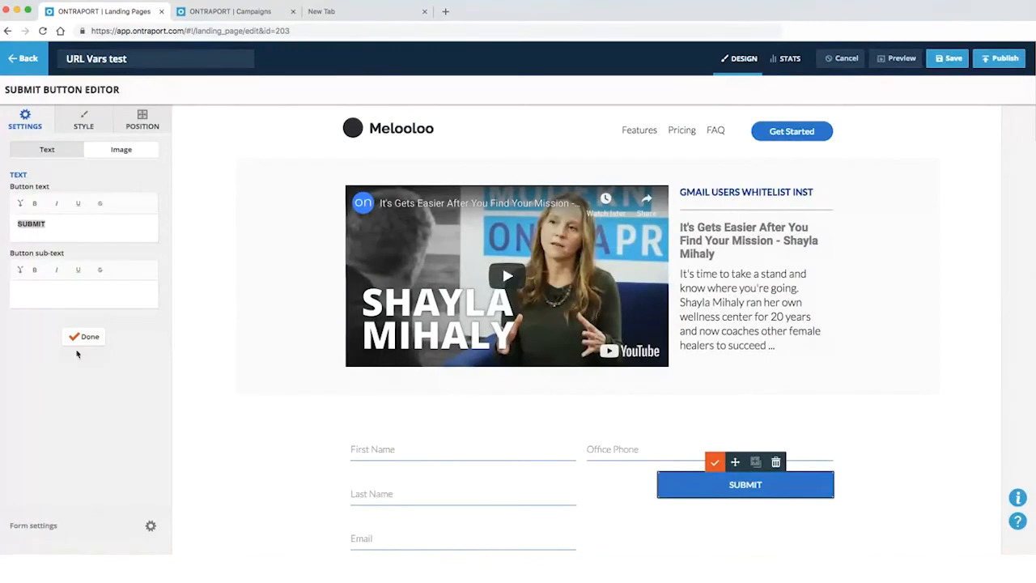
click(85, 337)
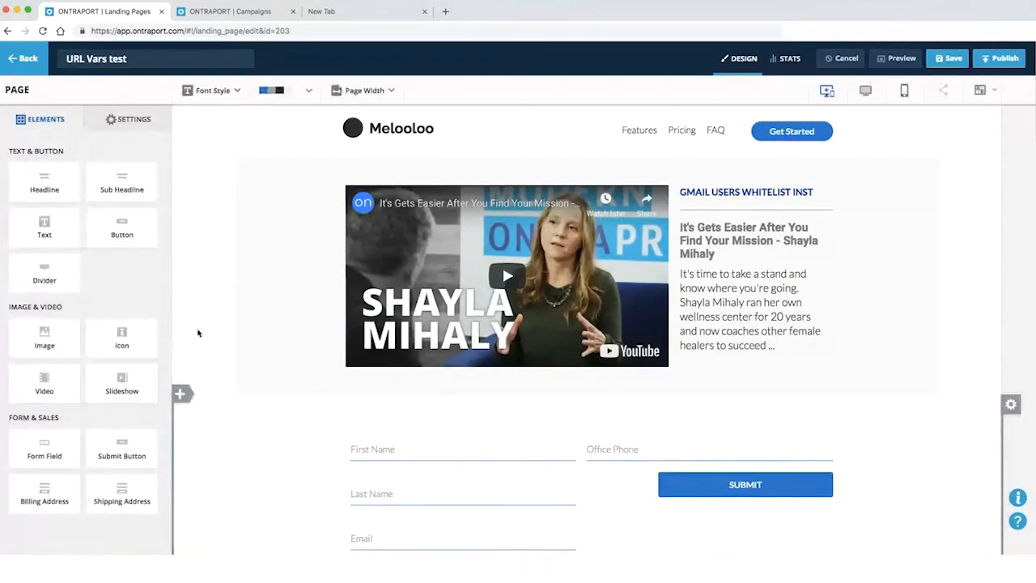
Add the Credit Card fields to the form's right column and move Office Phone below Email
scroll(213, 372, down, 1)
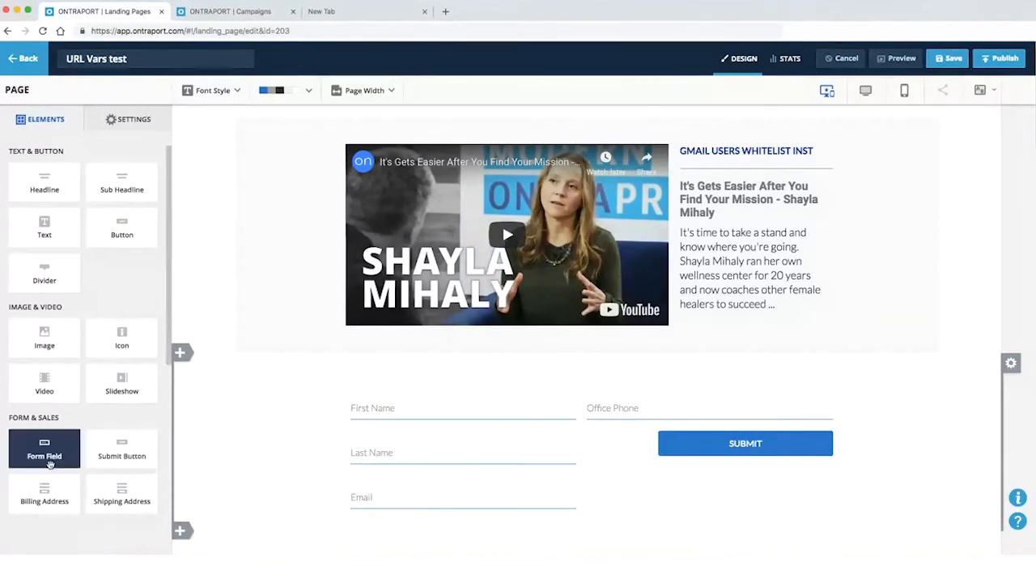
scroll(41, 471, down, 2)
scroll(201, 479, down, 1)
drag(49, 474, 682, 409)
scroll(693, 409, down, 3)
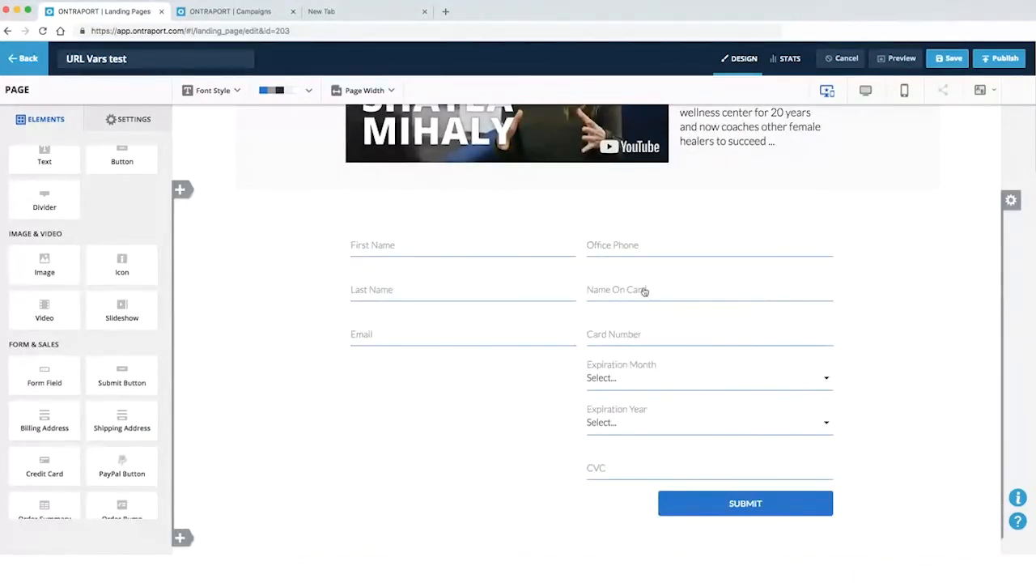
drag(660, 246, 473, 376)
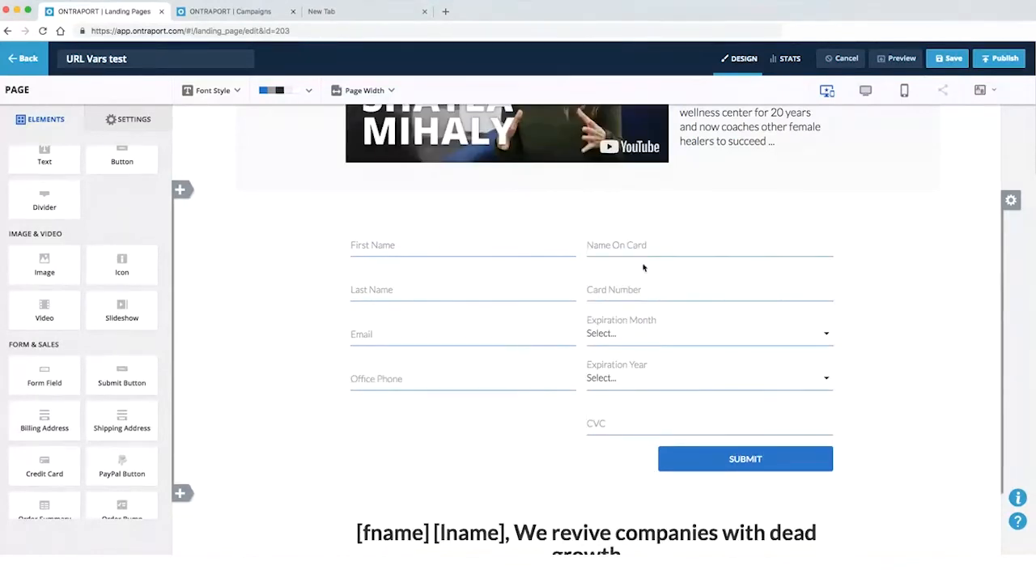
click(674, 452)
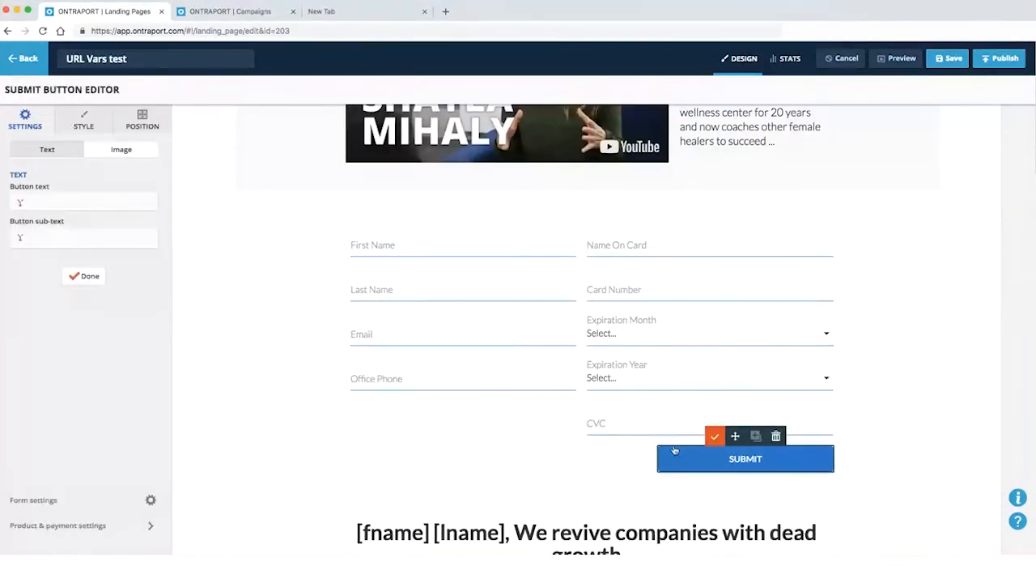
Add the 42 cats product to the order form at a price of $10.00
click(67, 528)
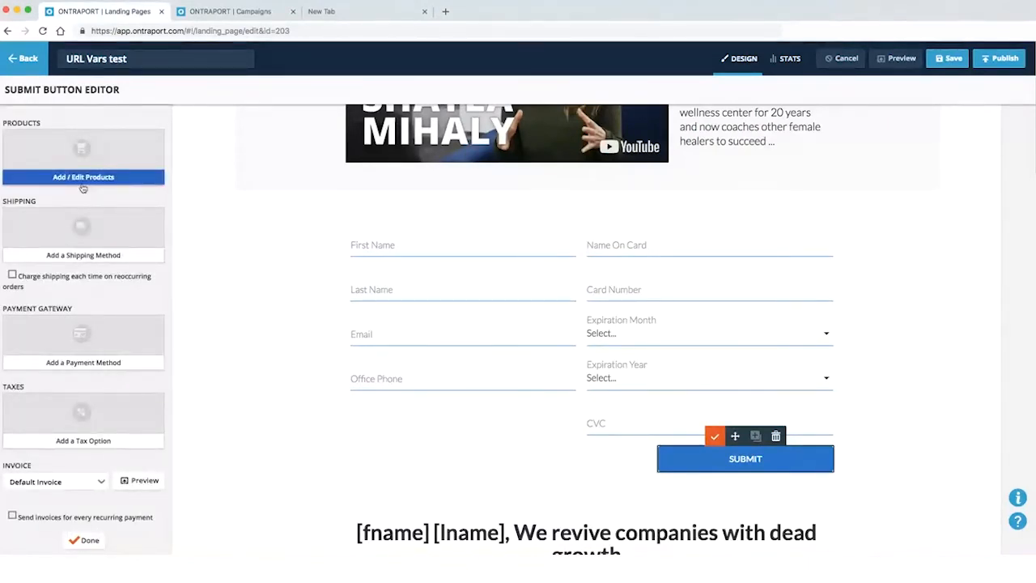
click(82, 178)
click(229, 235)
click(243, 259)
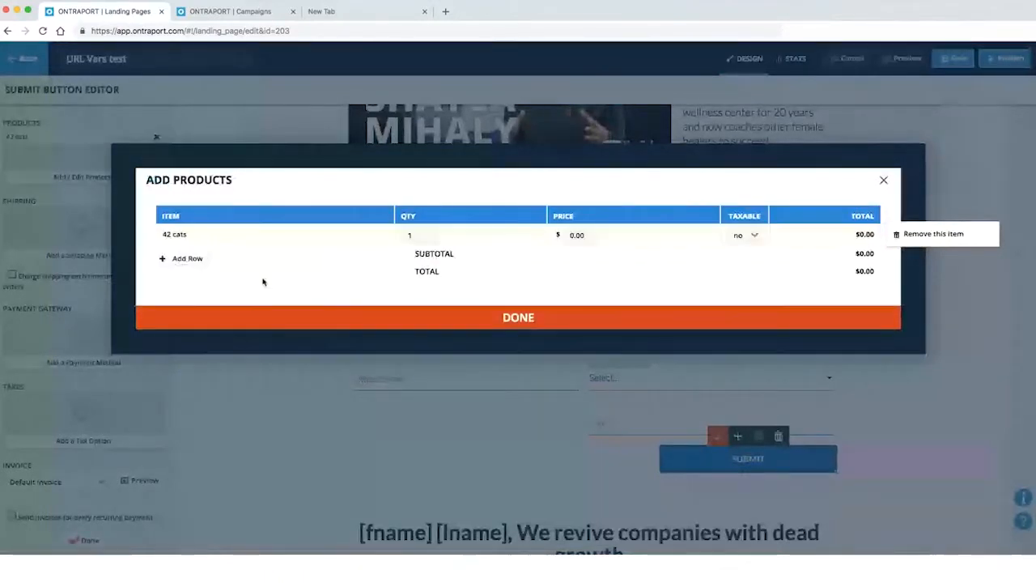
click(567, 236)
text(1)
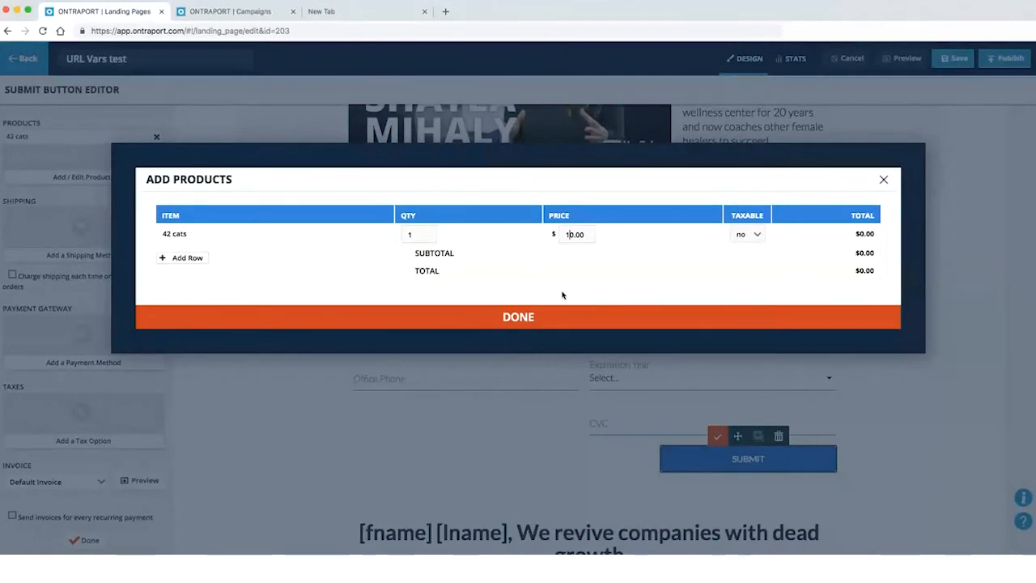
click(509, 318)
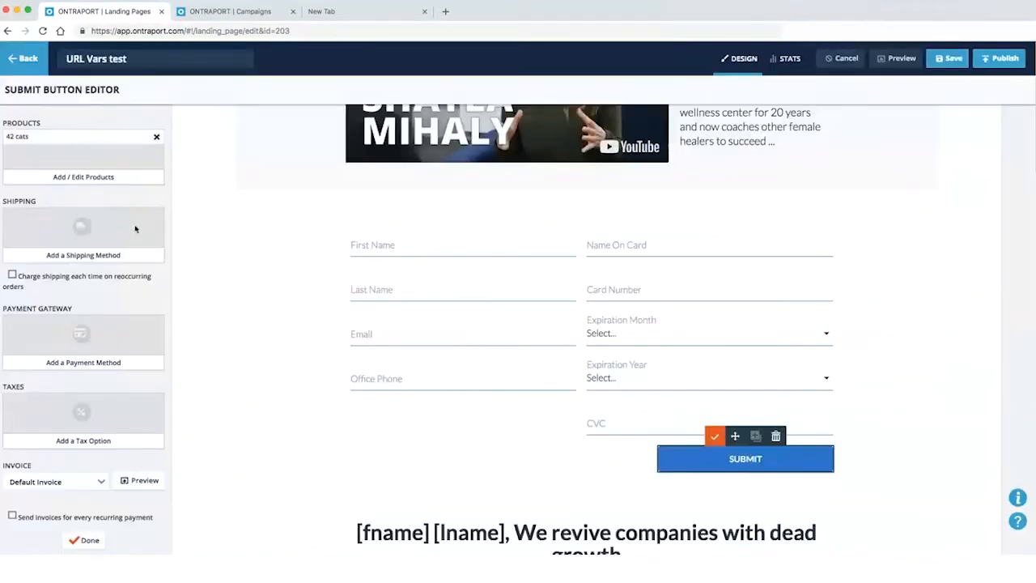
Add ups and test as the order form's shipping methods
click(49, 259)
click(13, 230)
click(10, 254)
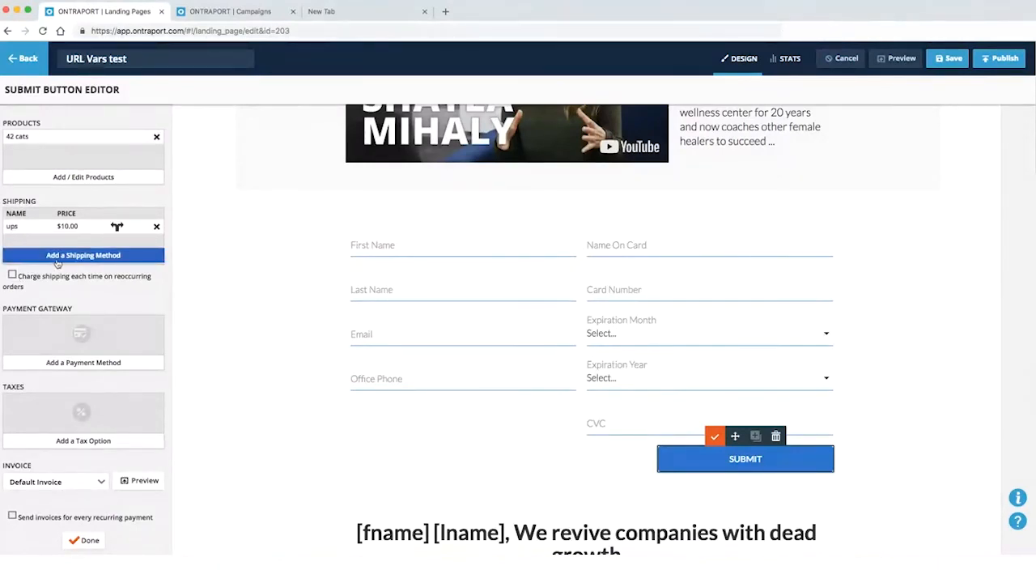
click(49, 257)
click(22, 245)
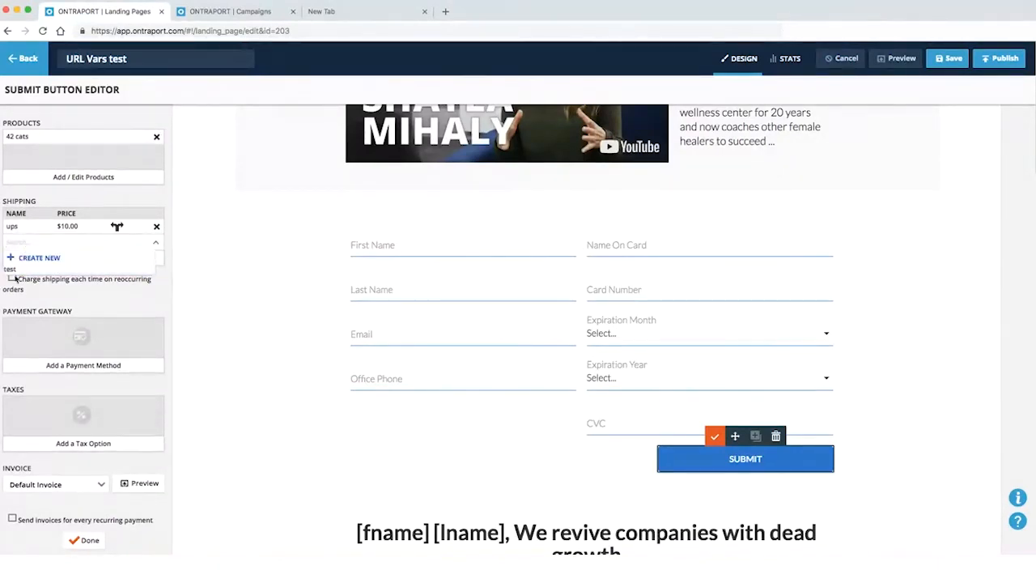
click(11, 268)
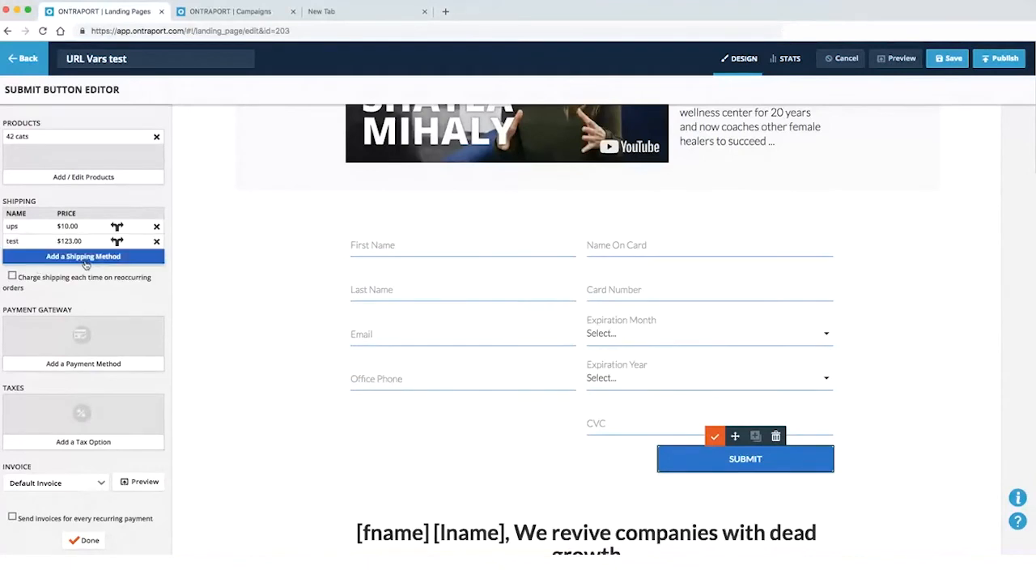
Add the stripe payment gateway and the ca 5.00% tax option
scroll(252, 341, down, 1)
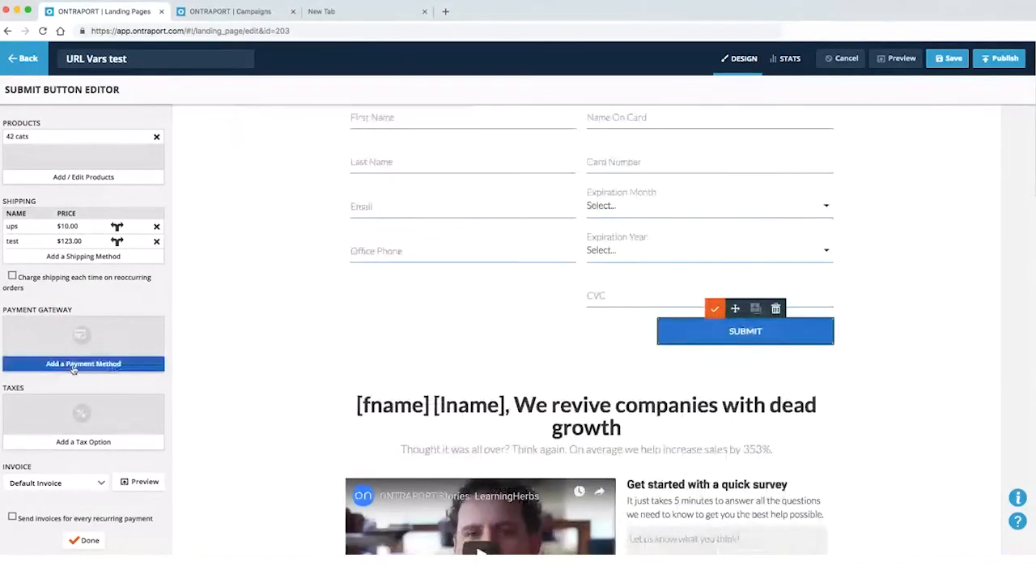
click(79, 364)
click(83, 330)
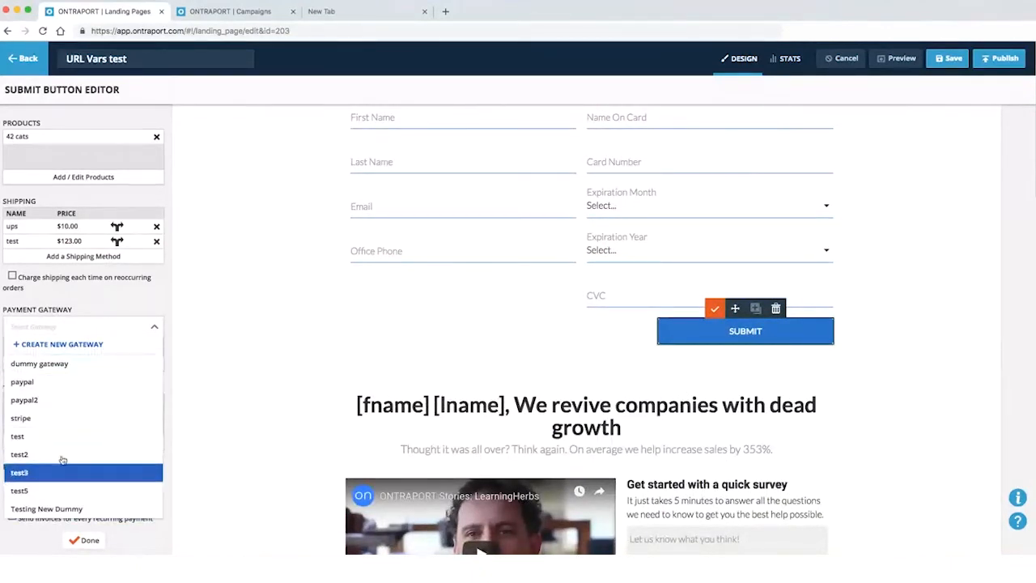
click(68, 419)
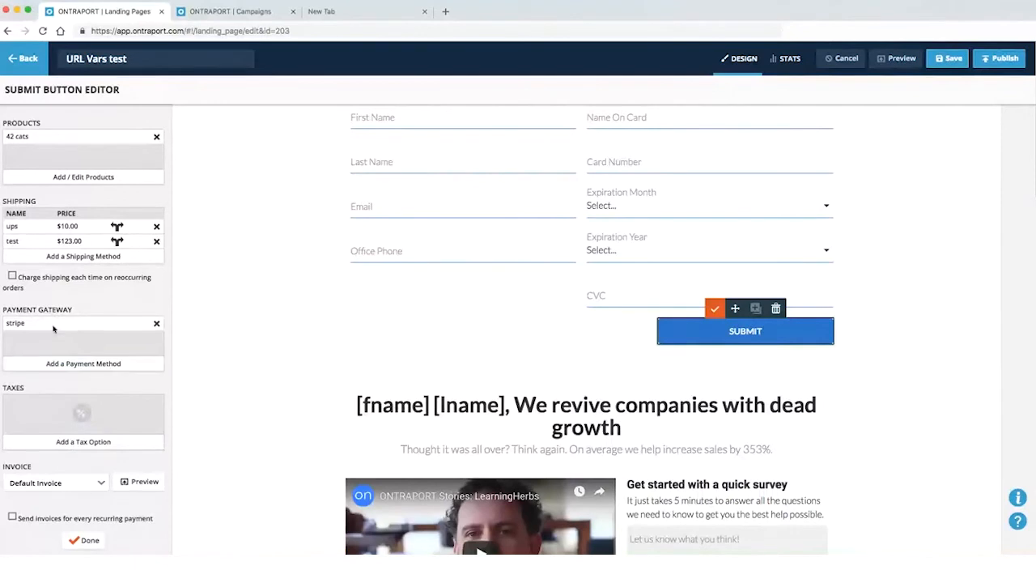
click(81, 441)
click(44, 416)
click(33, 440)
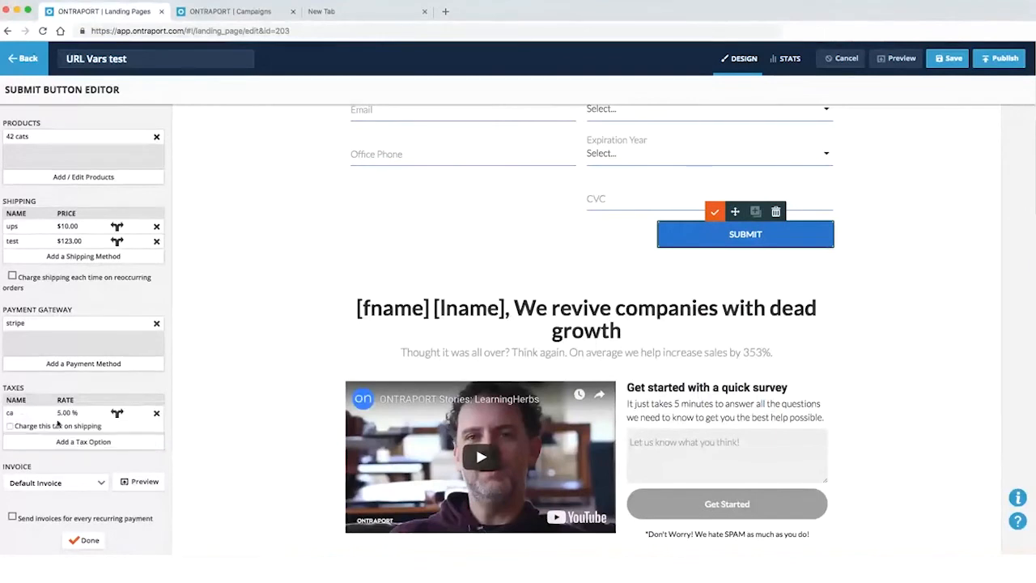
click(117, 413)
click(424, 235)
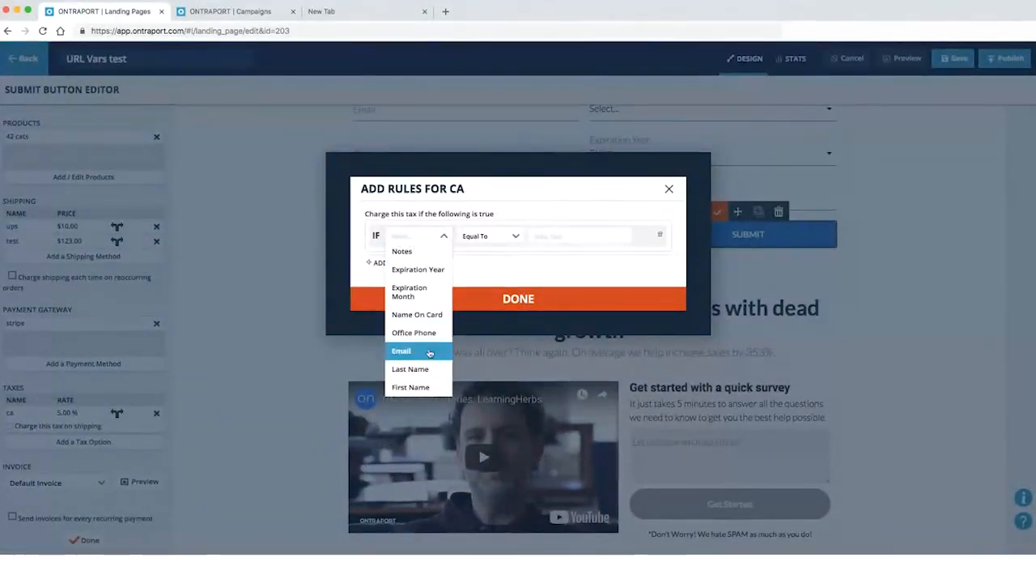
click(500, 238)
click(502, 252)
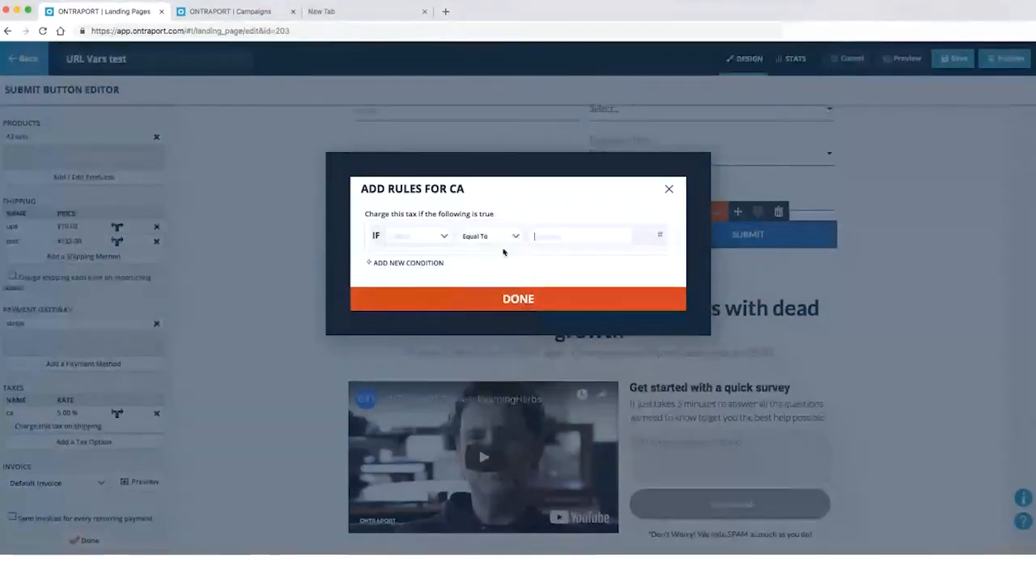
click(669, 190)
click(156, 413)
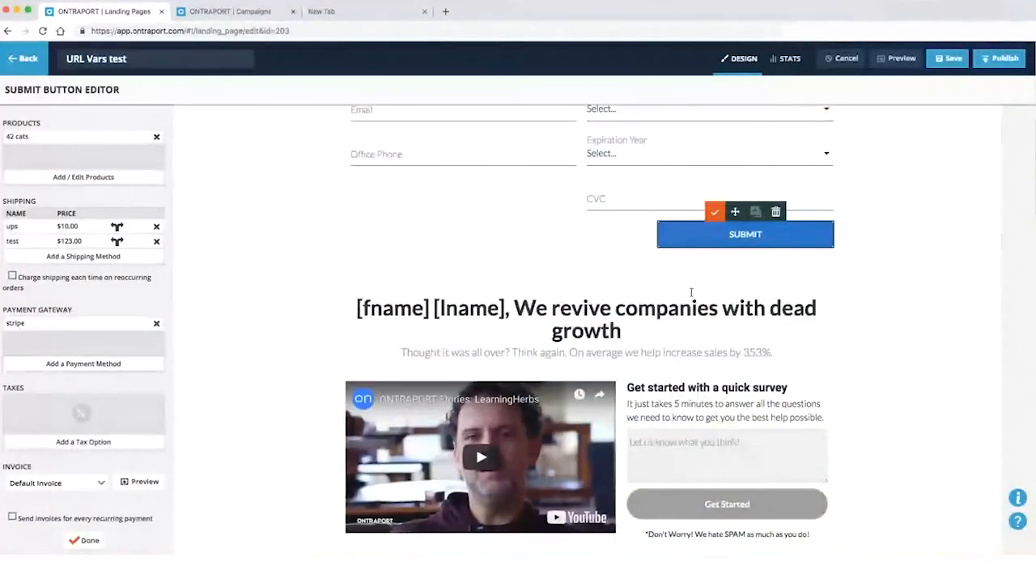
scroll(629, 335, up, 3)
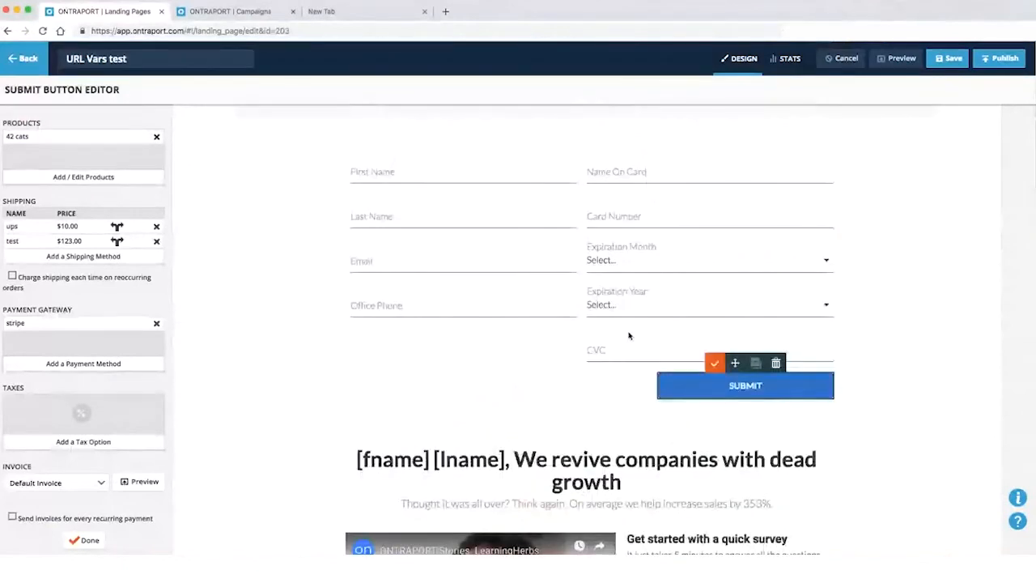
click(46, 442)
click(44, 416)
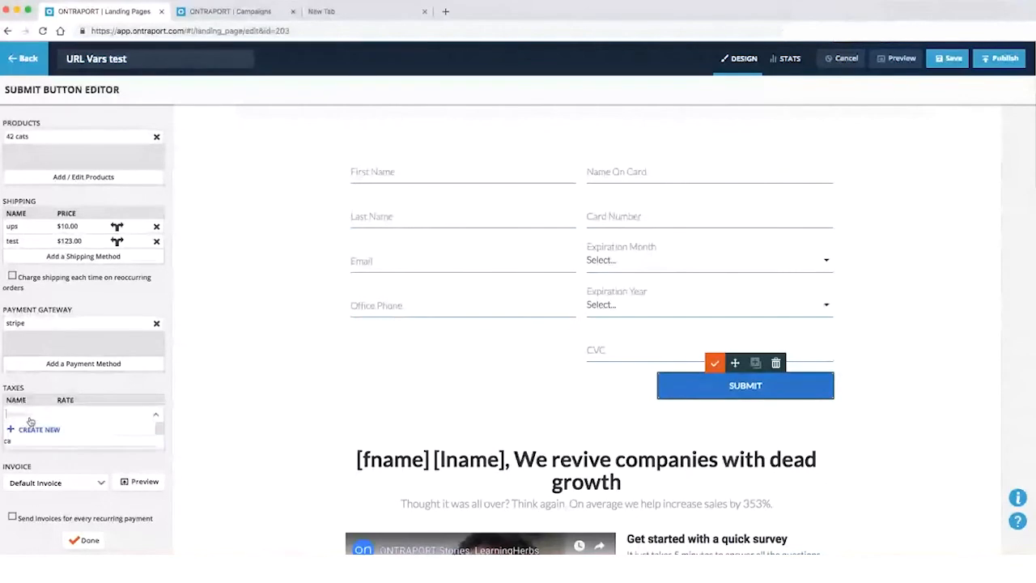
click(34, 442)
click(117, 414)
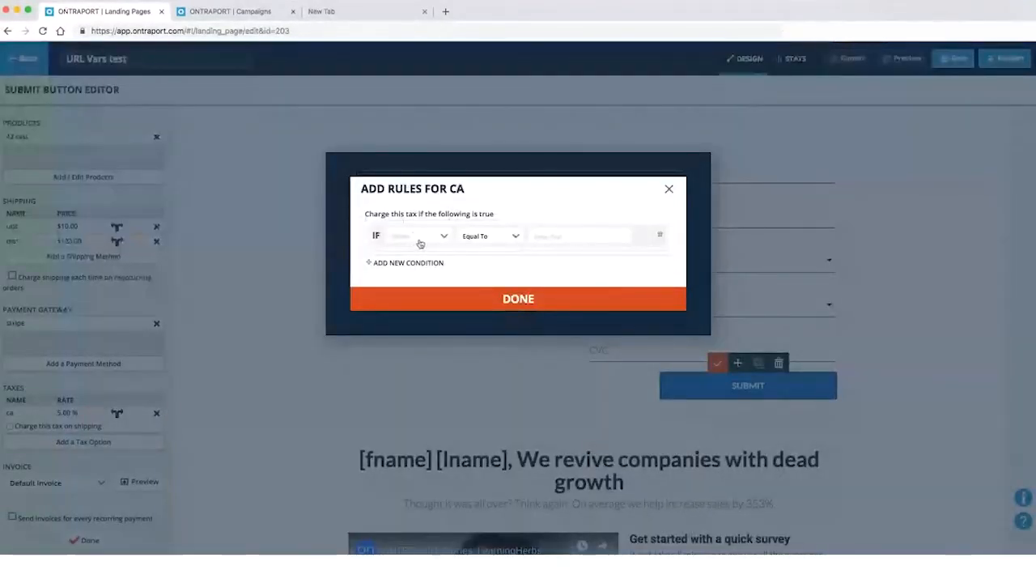
click(474, 300)
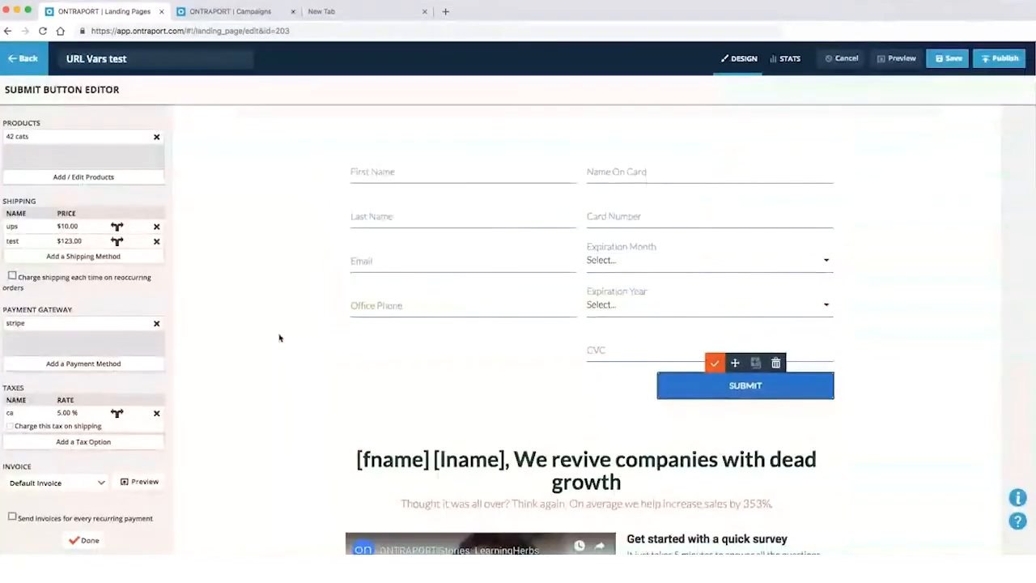
scroll(280, 338, down, 5)
Choose Default Invoice in the Invoice dropdown and close Product & payment settings
click(49, 485)
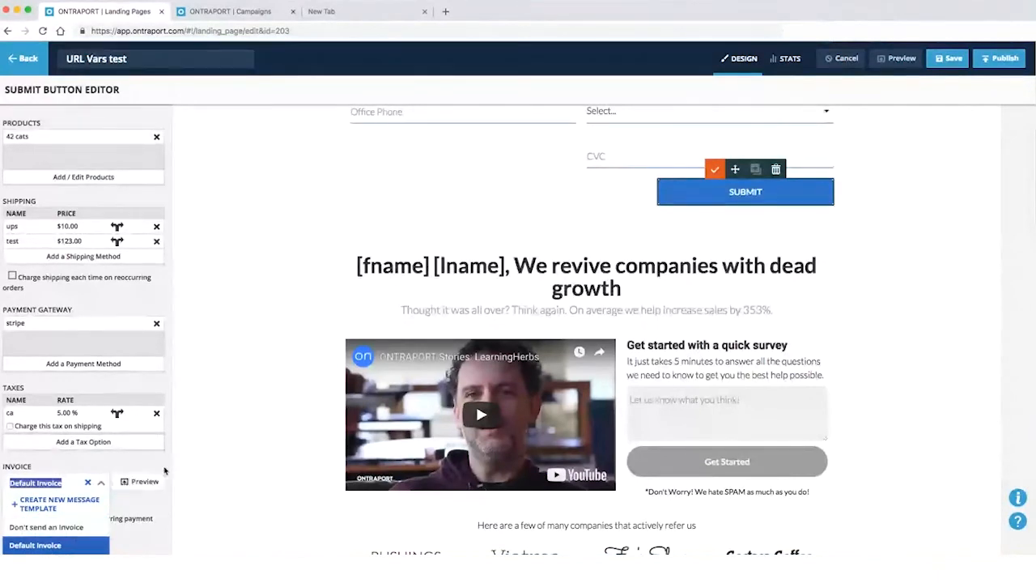
click(70, 546)
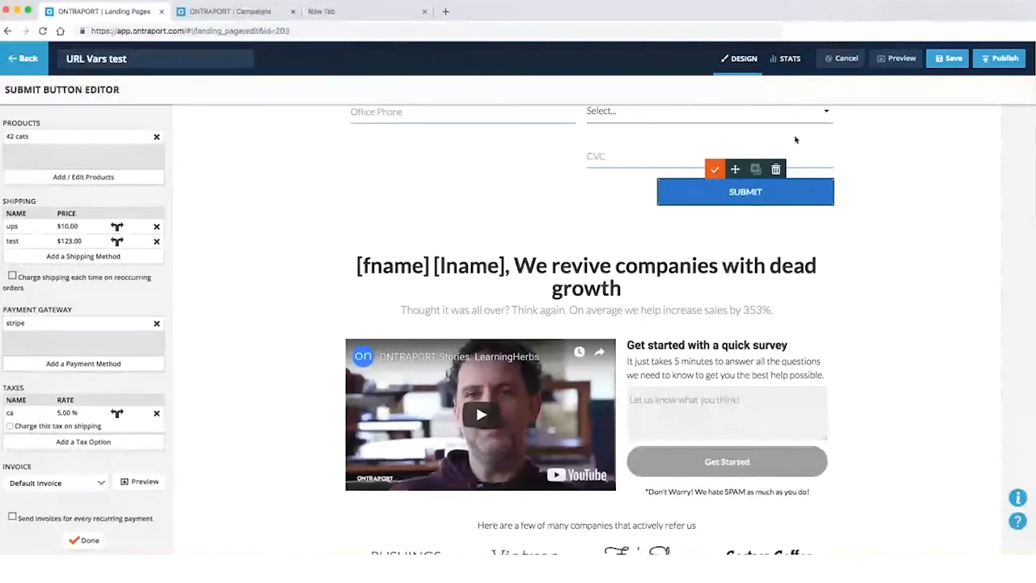
scroll(191, 407, down, 1)
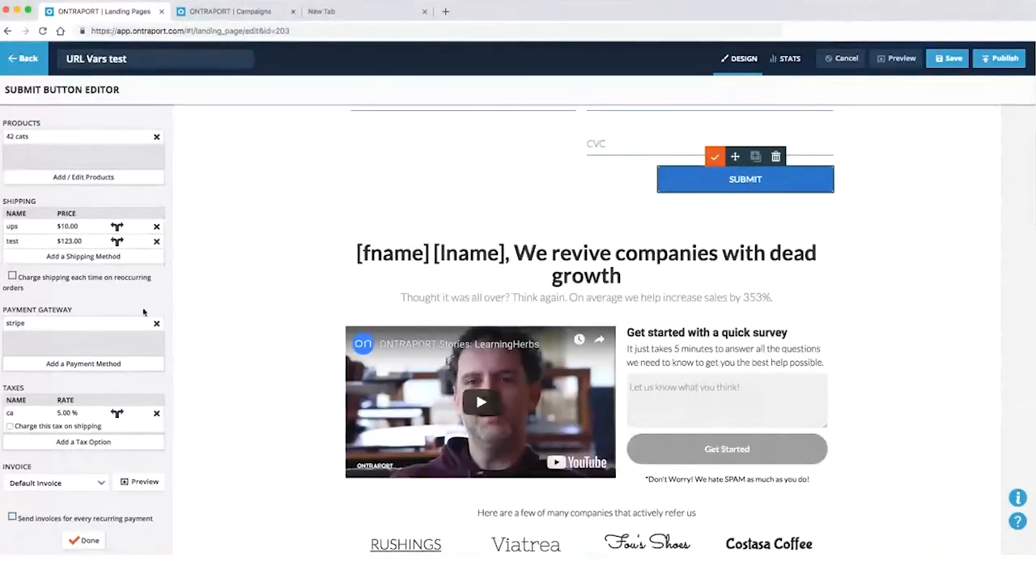
scroll(140, 308, up, 6)
scroll(270, 307, down, 2)
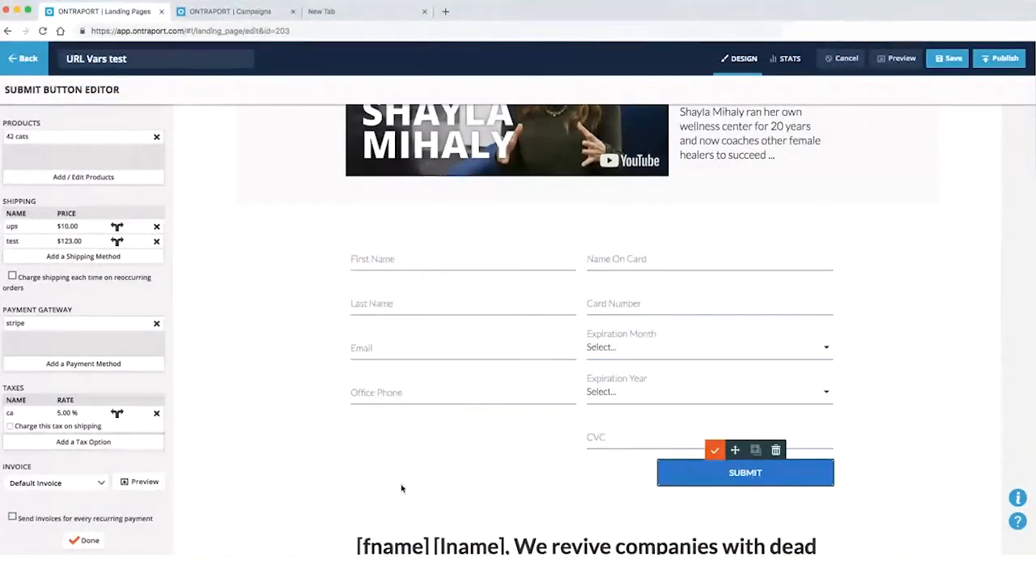
click(85, 540)
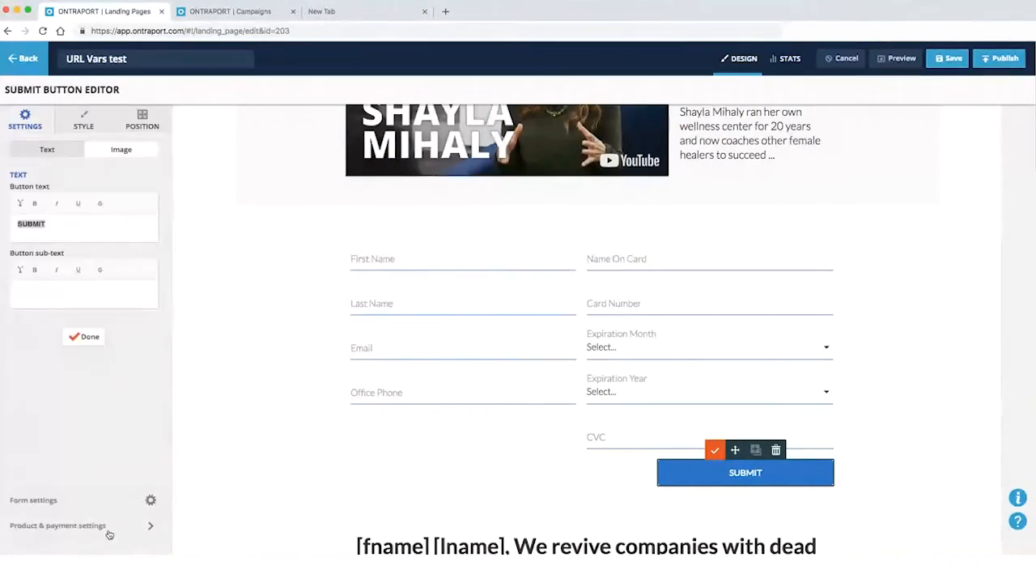
click(51, 501)
scroll(423, 407, down, 5)
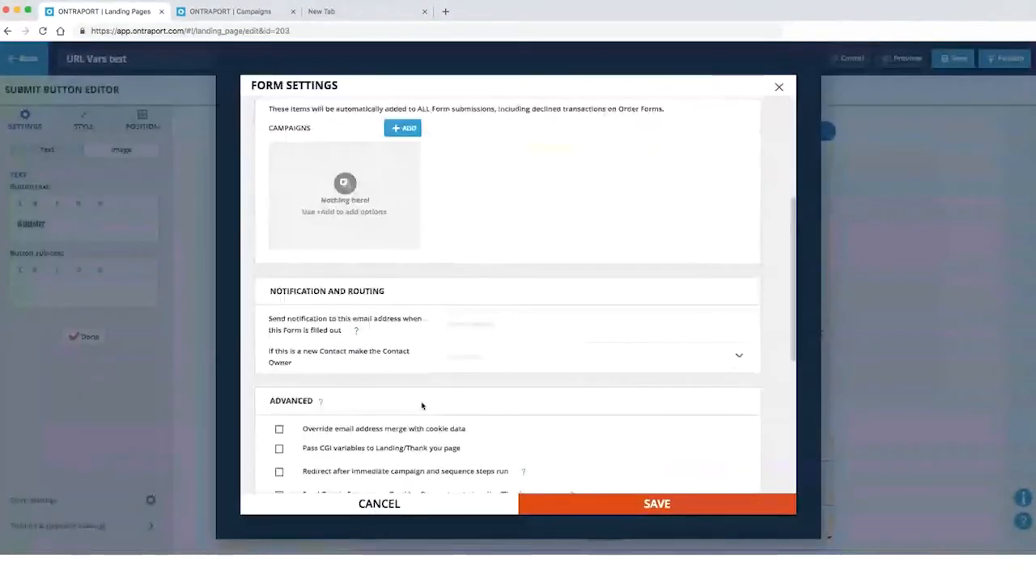
scroll(423, 407, up, 4)
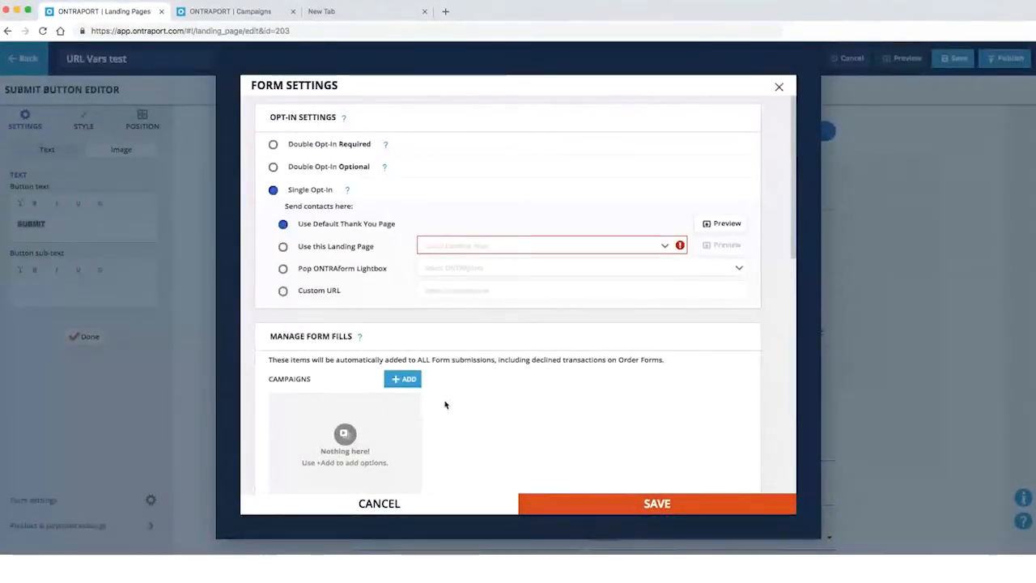
scroll(447, 405, down, 5)
scroll(446, 405, down, 3)
scroll(446, 404, up, 2)
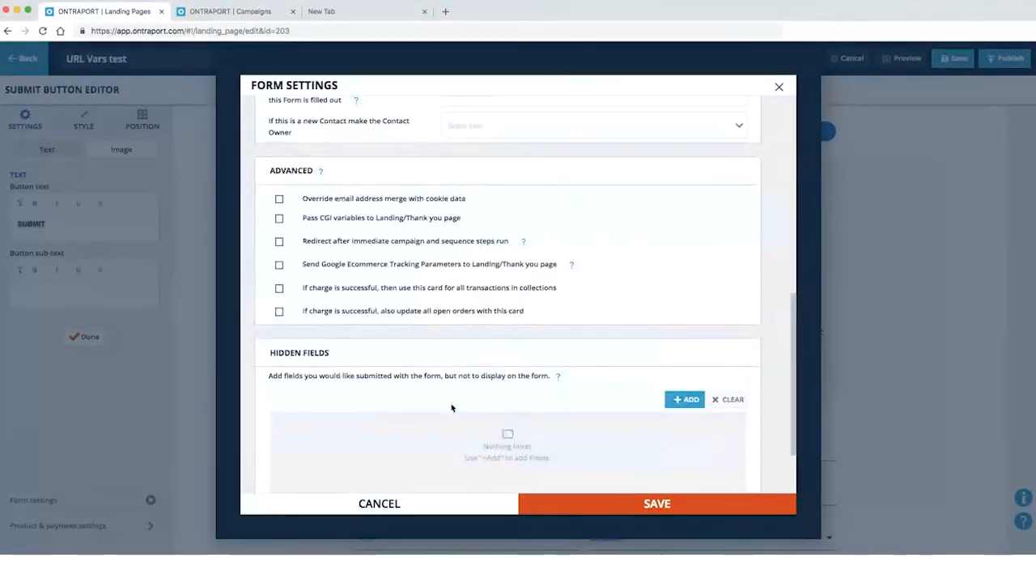
scroll(450, 406, down, 2)
scroll(453, 410, up, 4)
scroll(456, 411, up, 4)
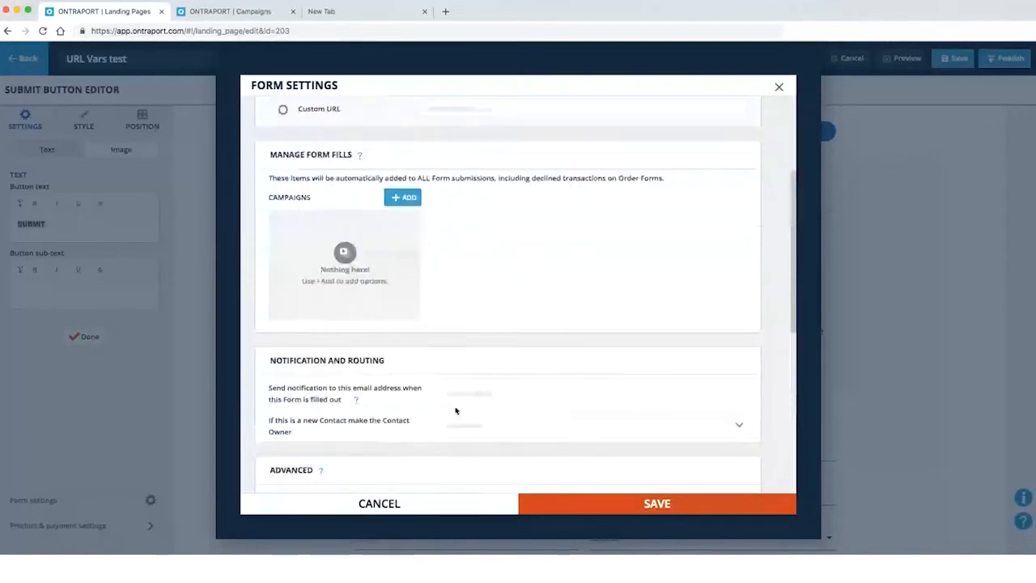
scroll(456, 411, up, 3)
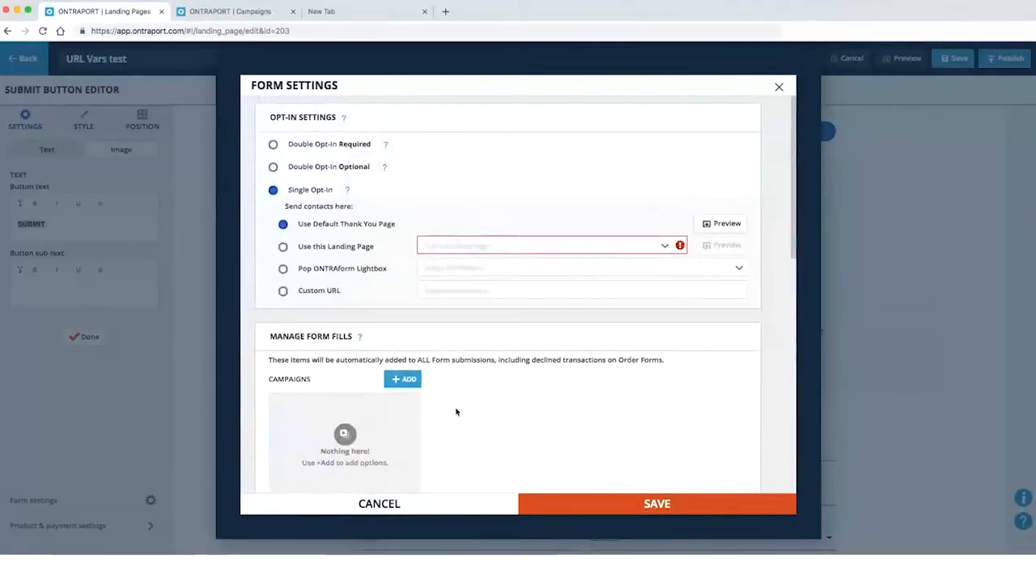
scroll(456, 412, down, 2)
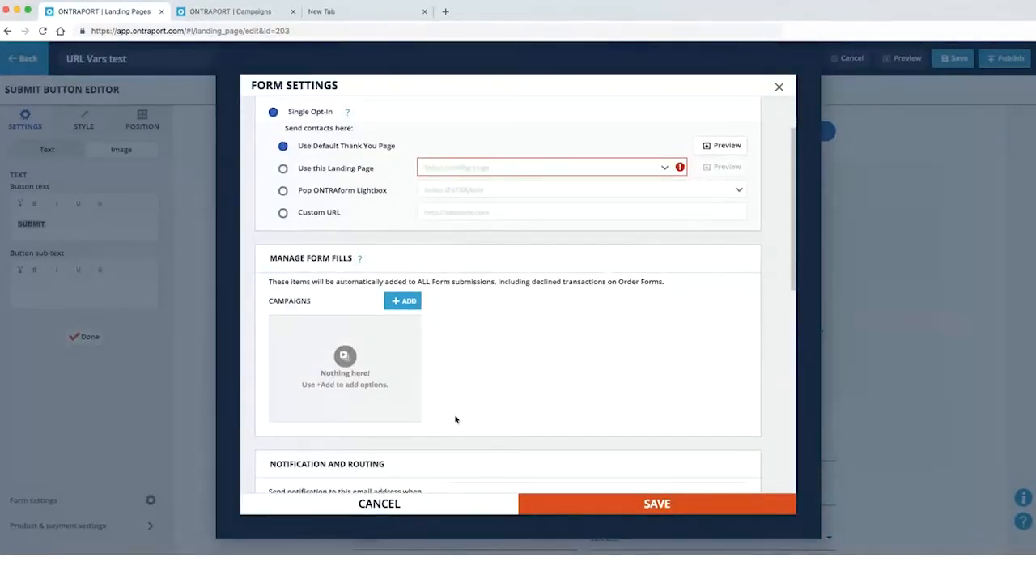
scroll(480, 410, down, 1)
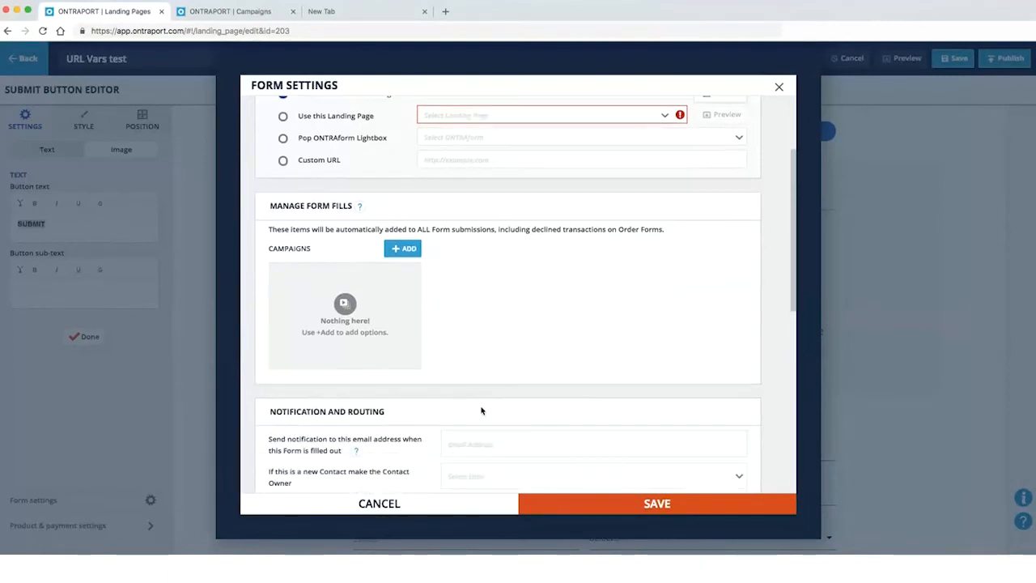
scroll(481, 411, down, 3)
scroll(453, 404, down, 2)
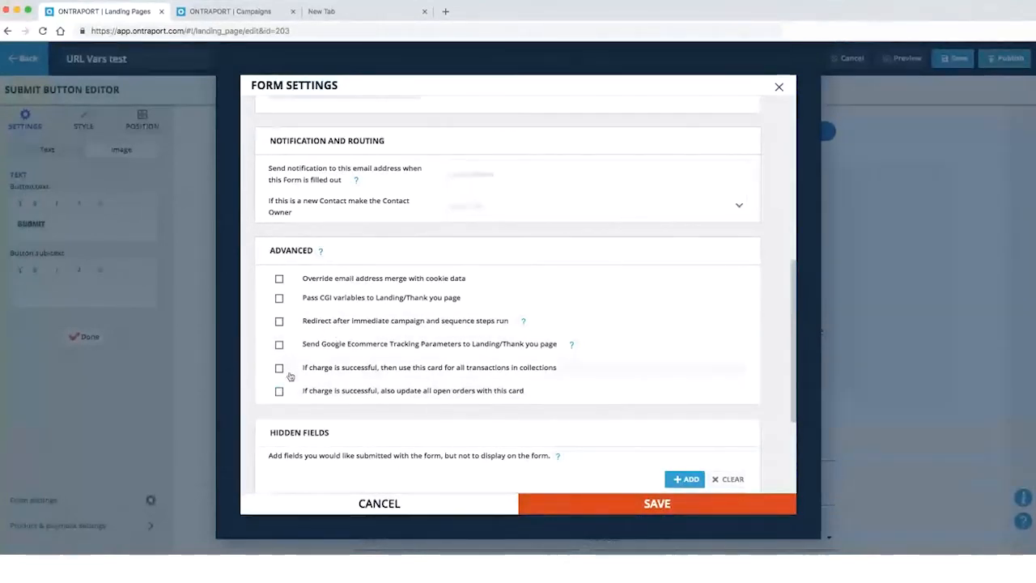
scroll(370, 370, down, 1)
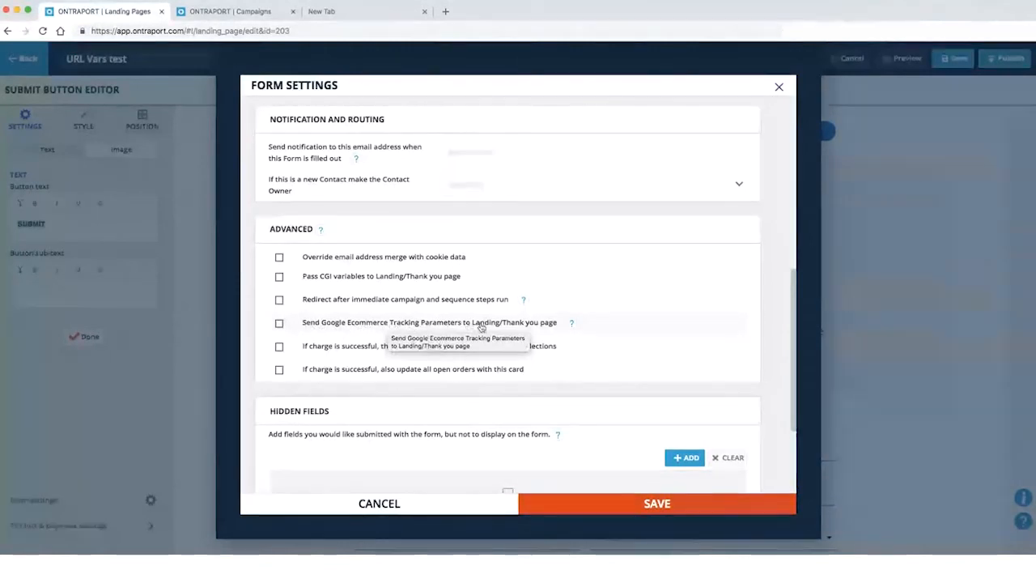
click(279, 323)
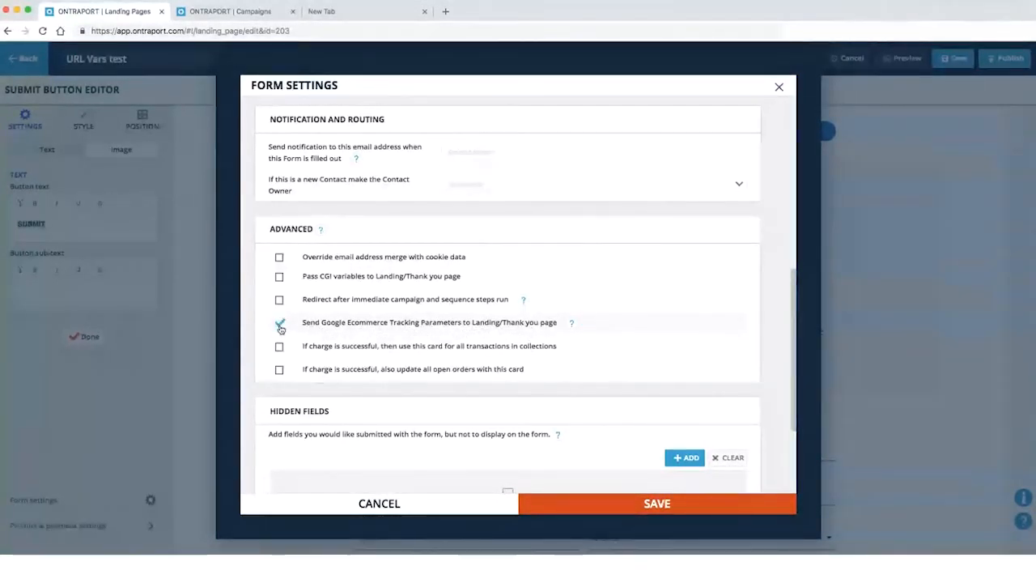
click(279, 323)
mouse_move(571, 323)
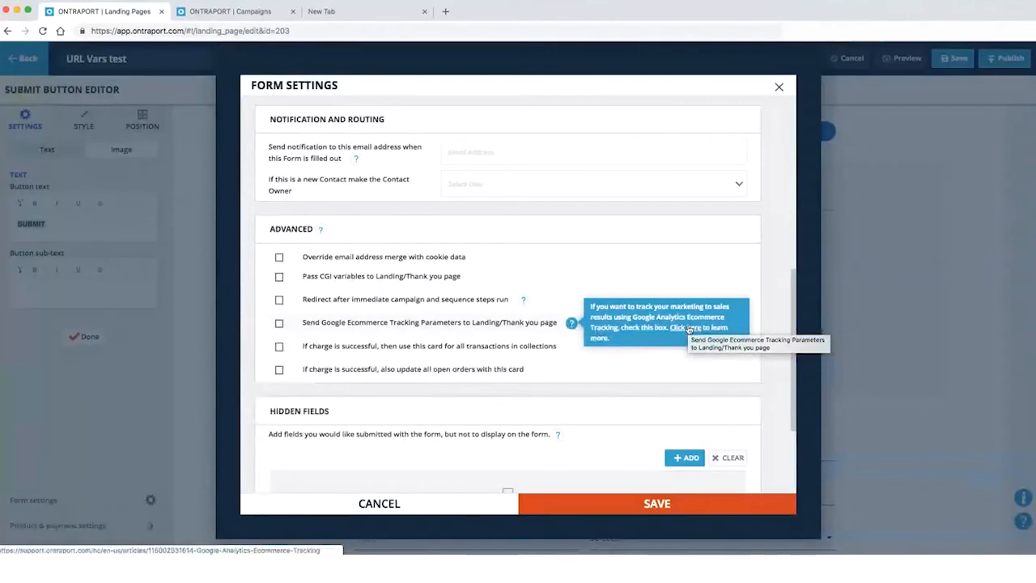
Review the contact fields passed in the thank-you page URL, then go to the Campaigns tab
click(332, 11)
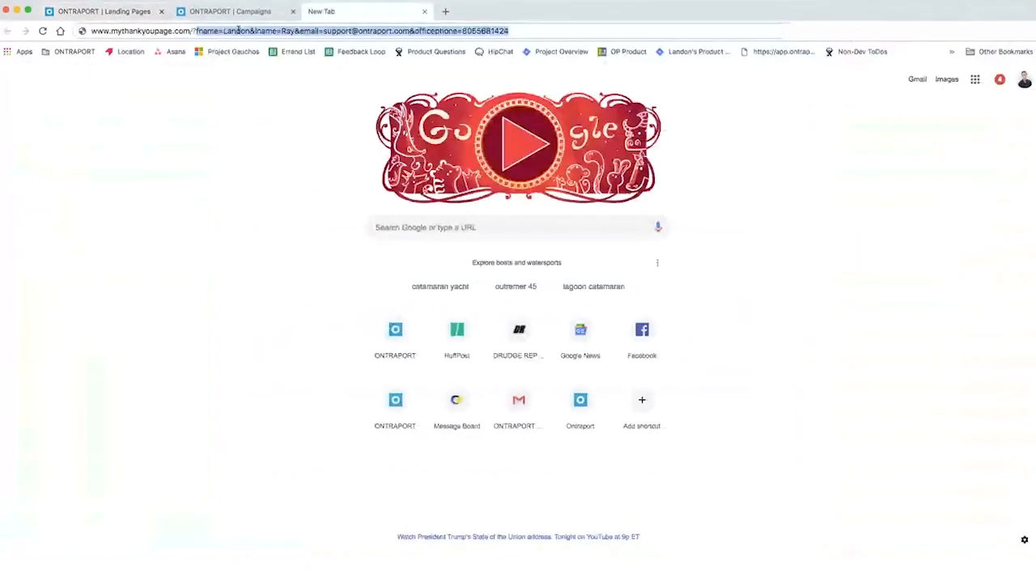
drag(194, 31, 506, 31)
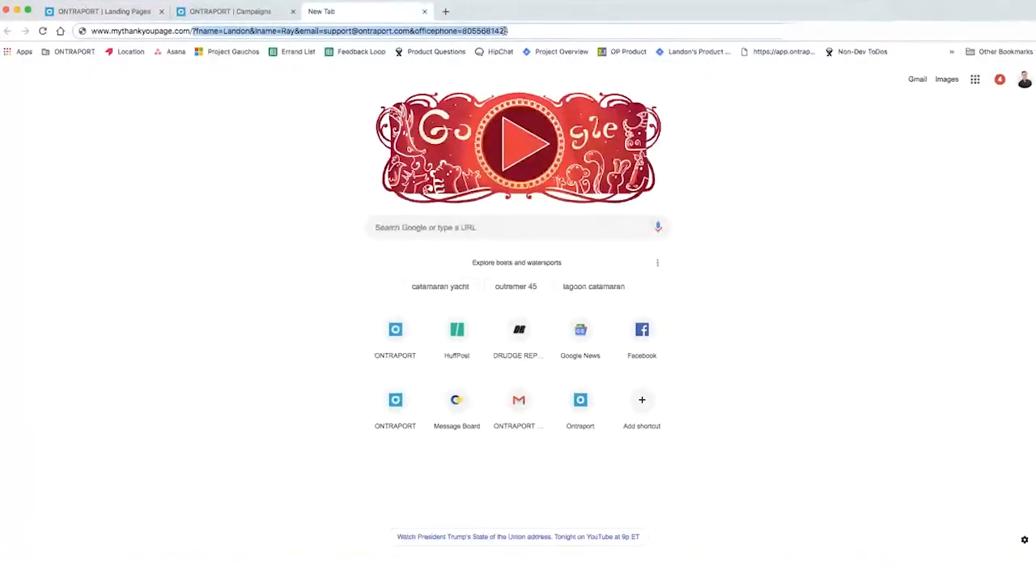
click(511, 31)
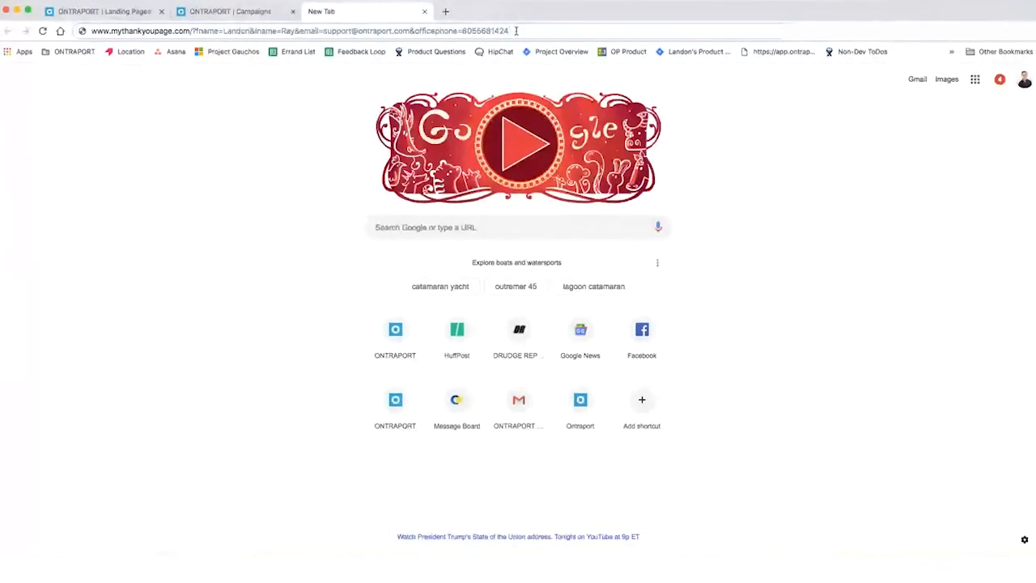
key(super+t)
text(&)
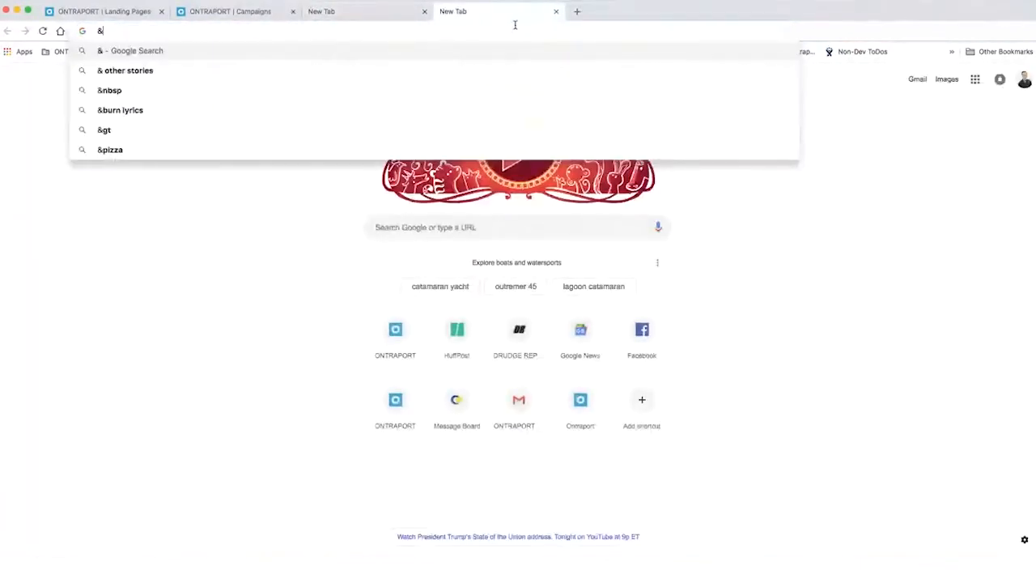
click(556, 12)
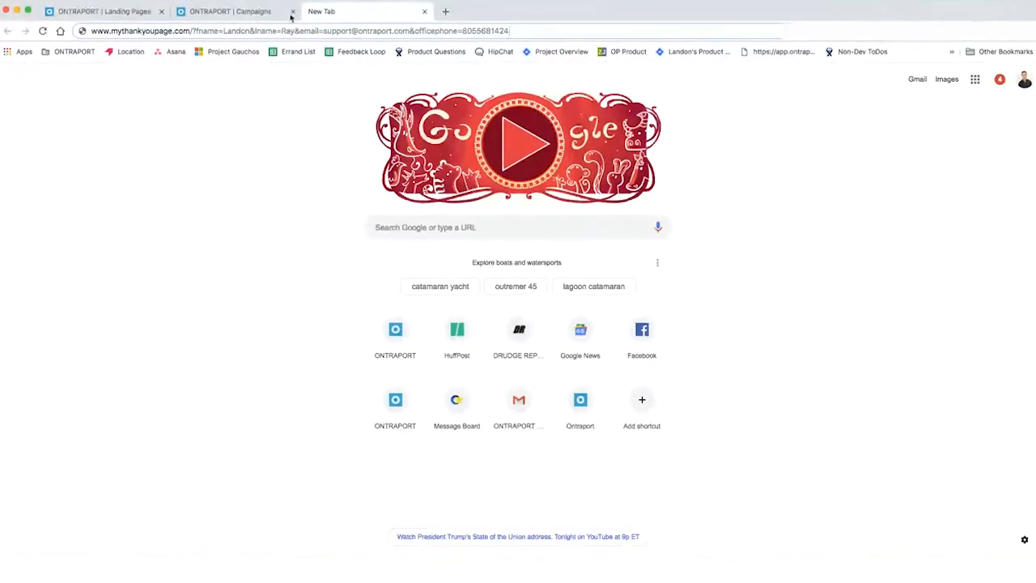
click(241, 16)
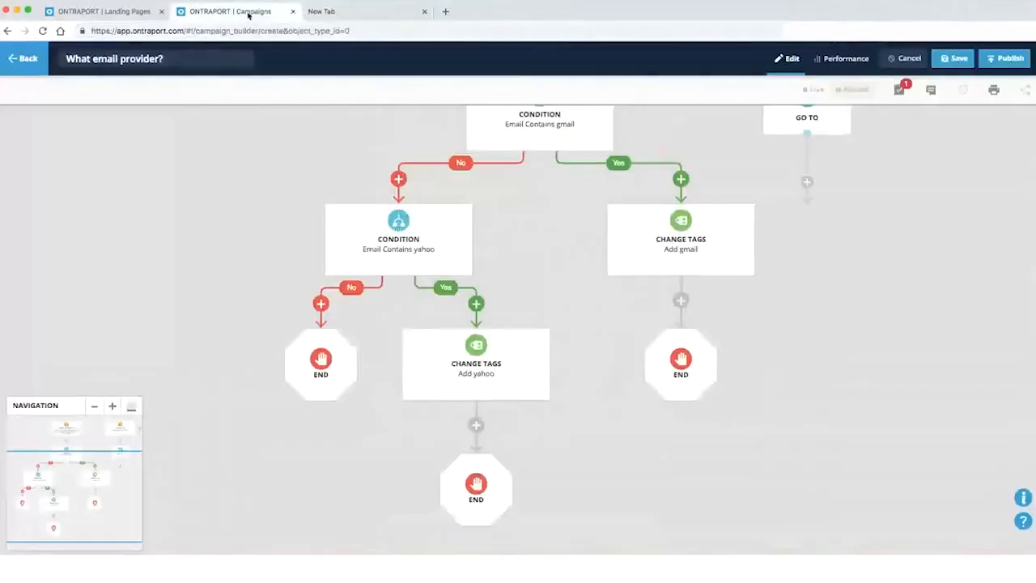
Look at the Landing Pages tab, return to the campaign builder, and choose Back to leave it
click(143, 13)
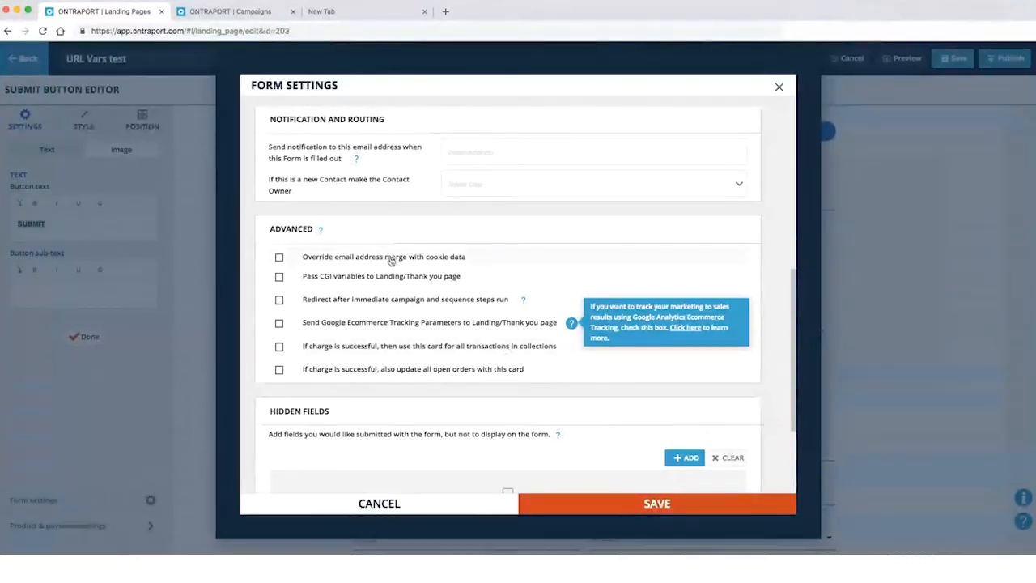
click(244, 12)
click(29, 58)
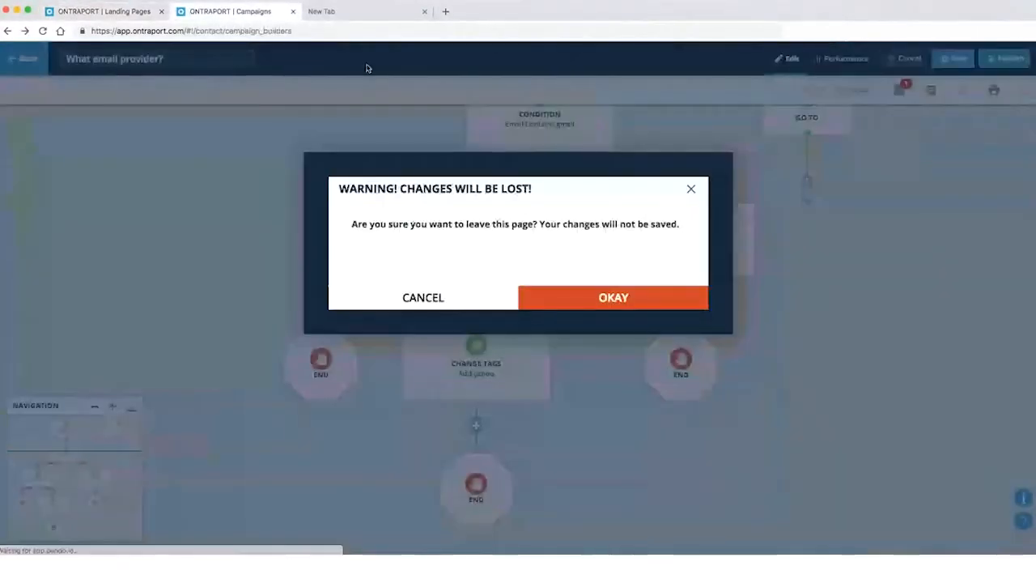
Discard the campaign changes, view Sales Recharge Settings, then return to the Landing Pages tab
click(547, 305)
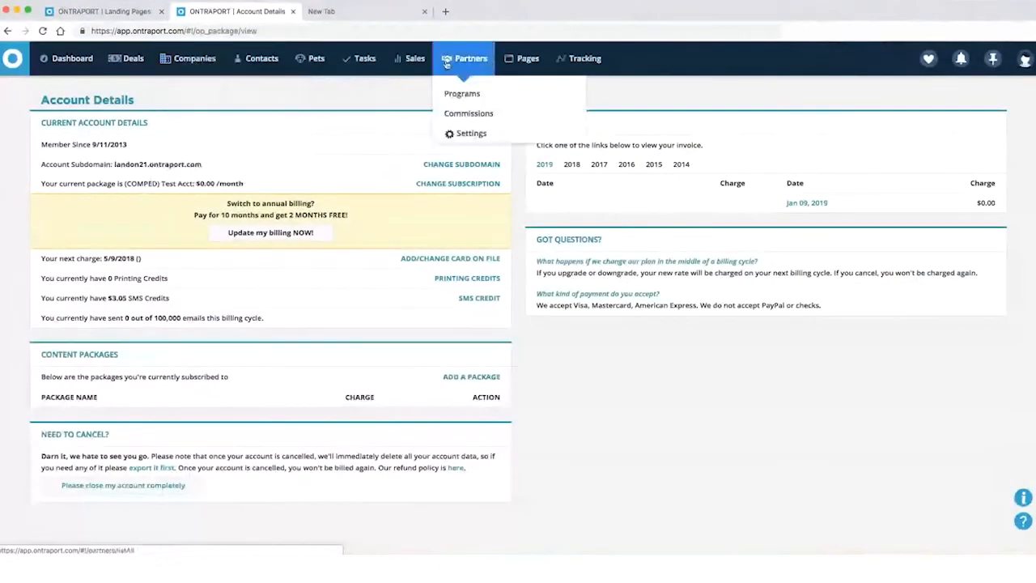
click(408, 132)
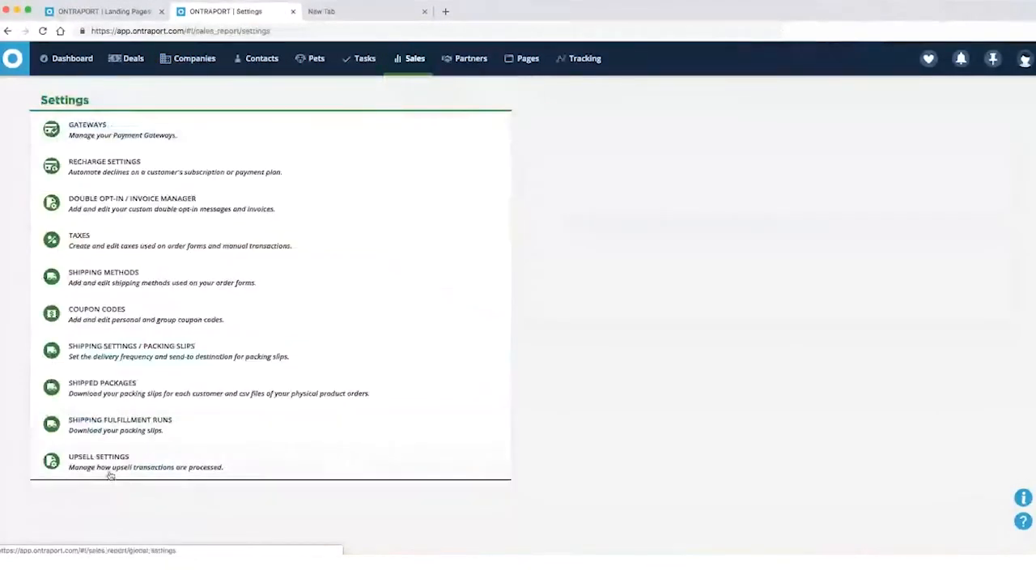
click(93, 167)
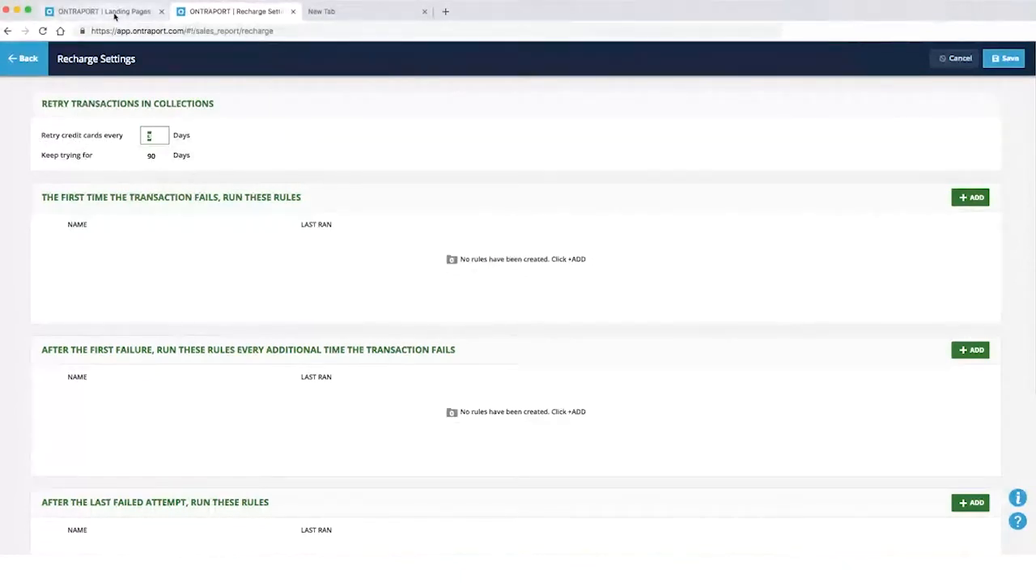
click(114, 11)
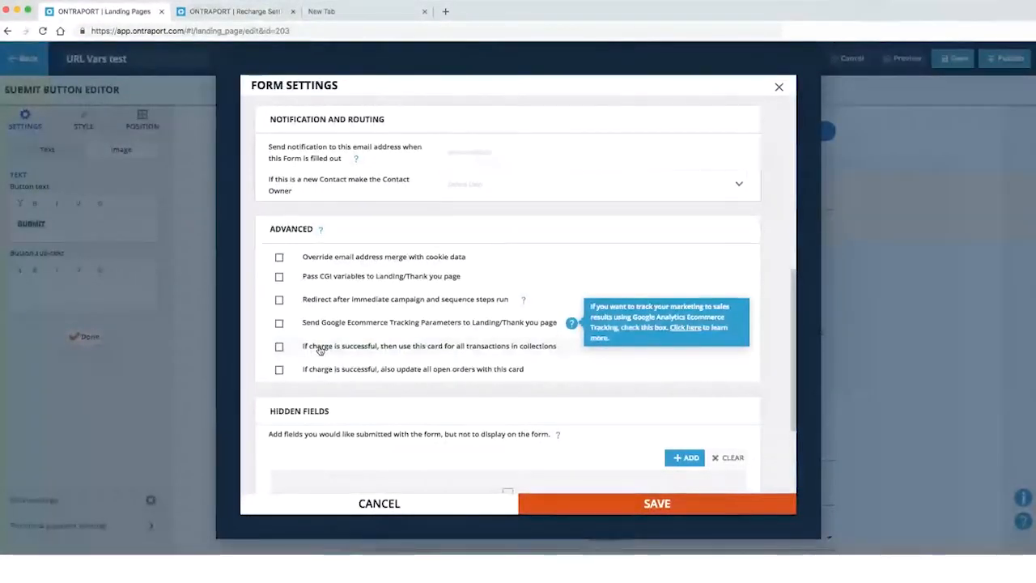
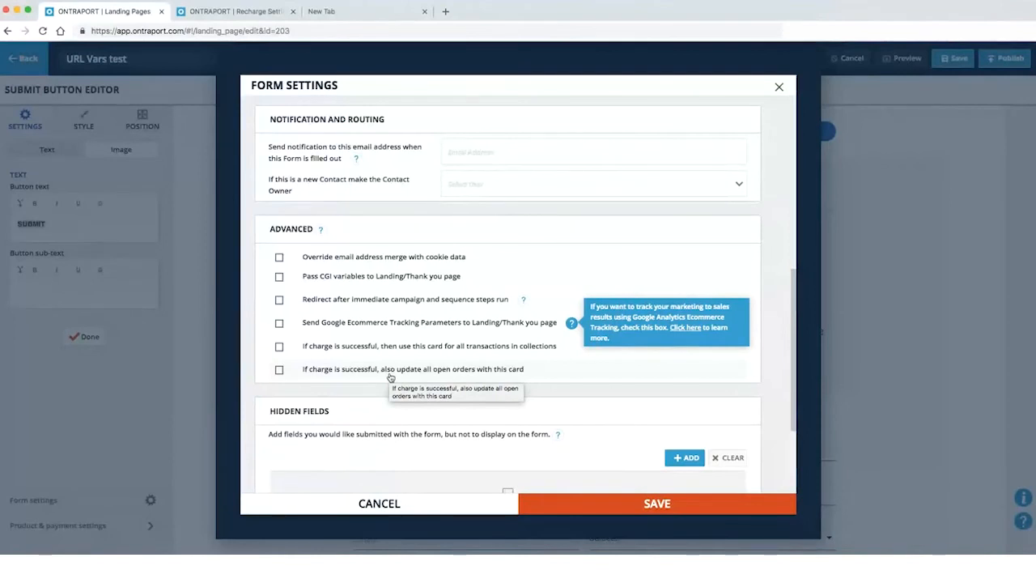
Cancel the order form's Form Settings without saving any changes
scroll(390, 377, down, 4)
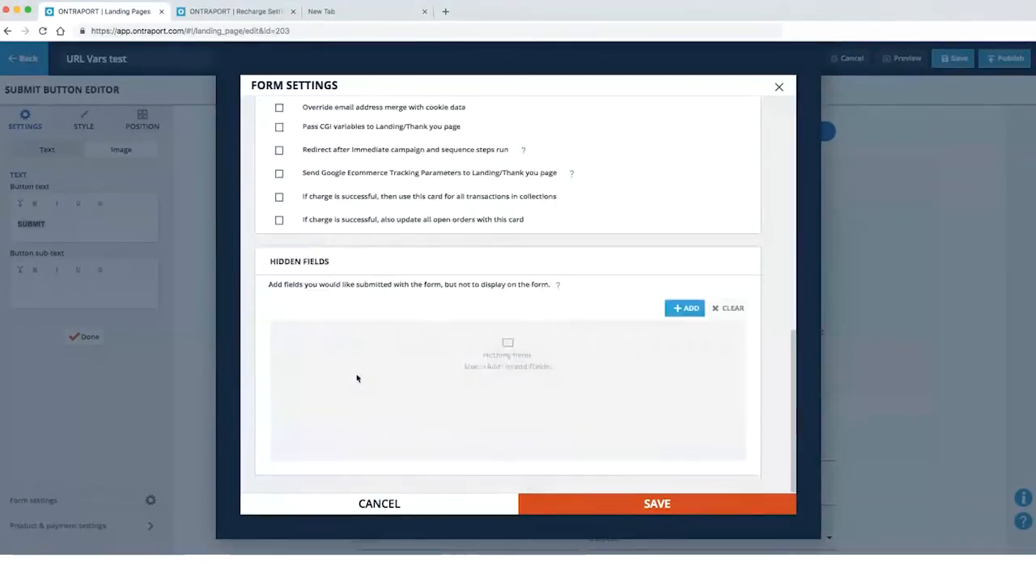
scroll(372, 377, up, 10)
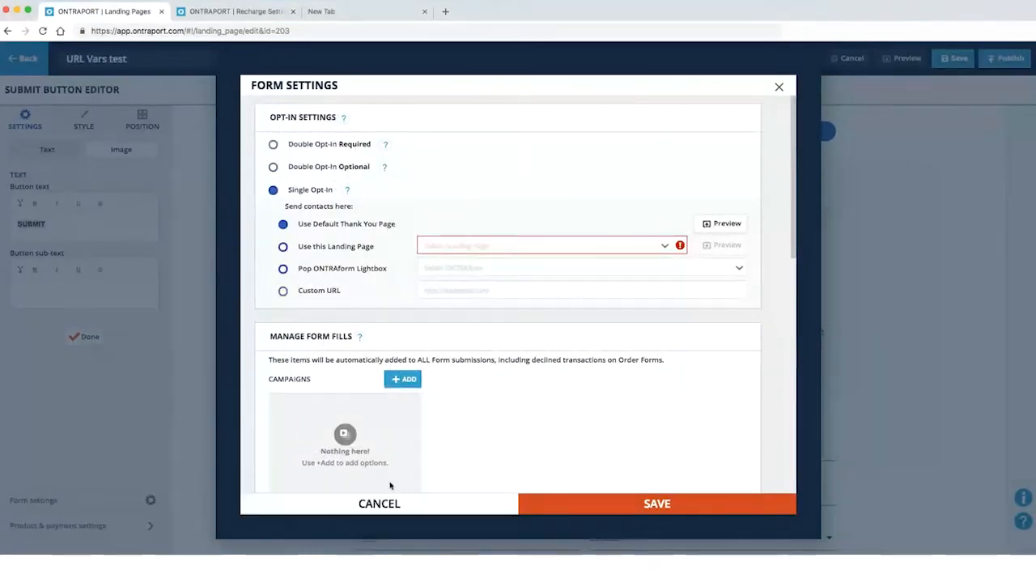
scroll(389, 486, down, 5)
click(382, 508)
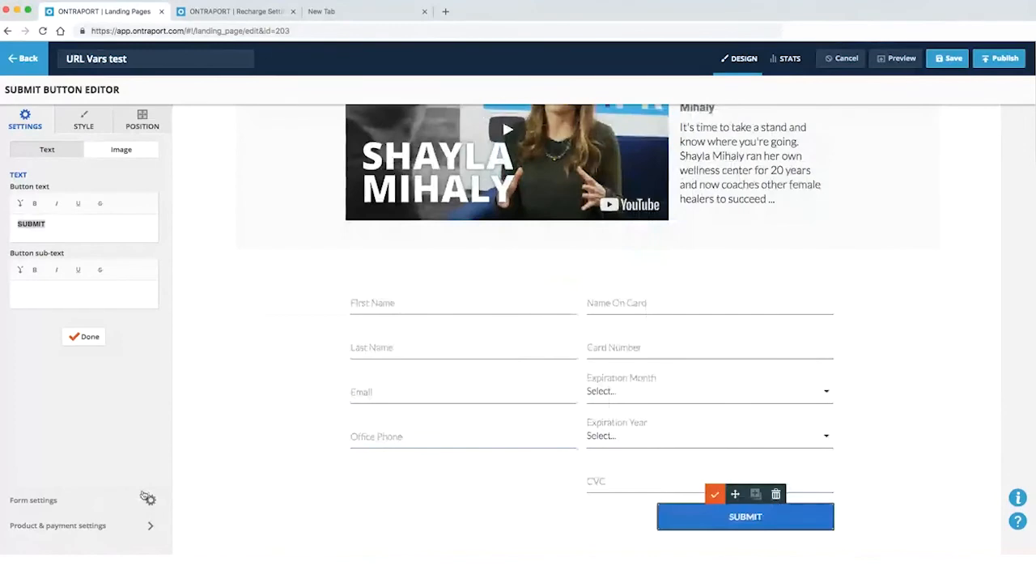
Finish the Submit Button Editor to return to the page elements list
scroll(595, 445, down, 3)
scroll(595, 444, up, 4)
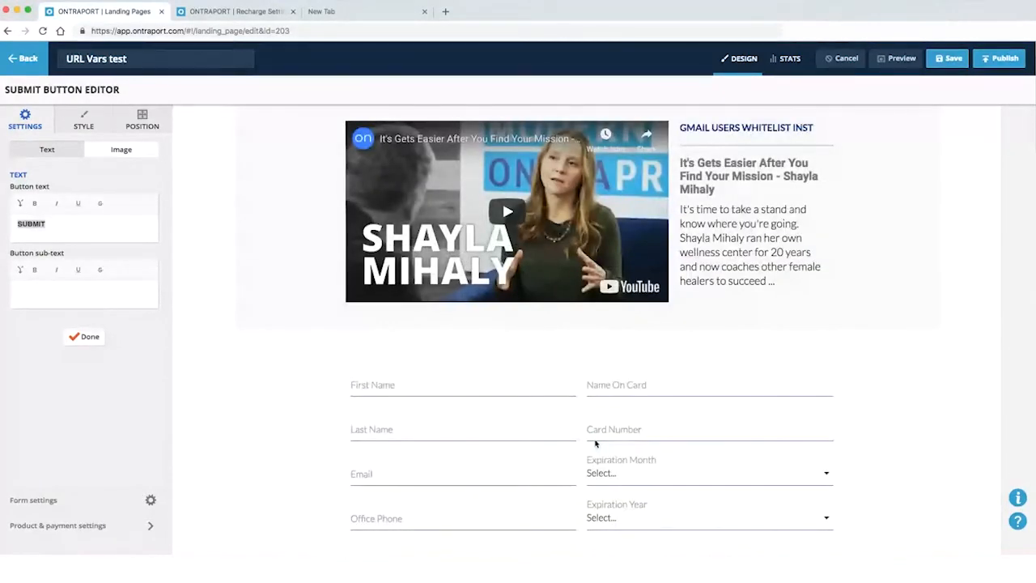
click(84, 336)
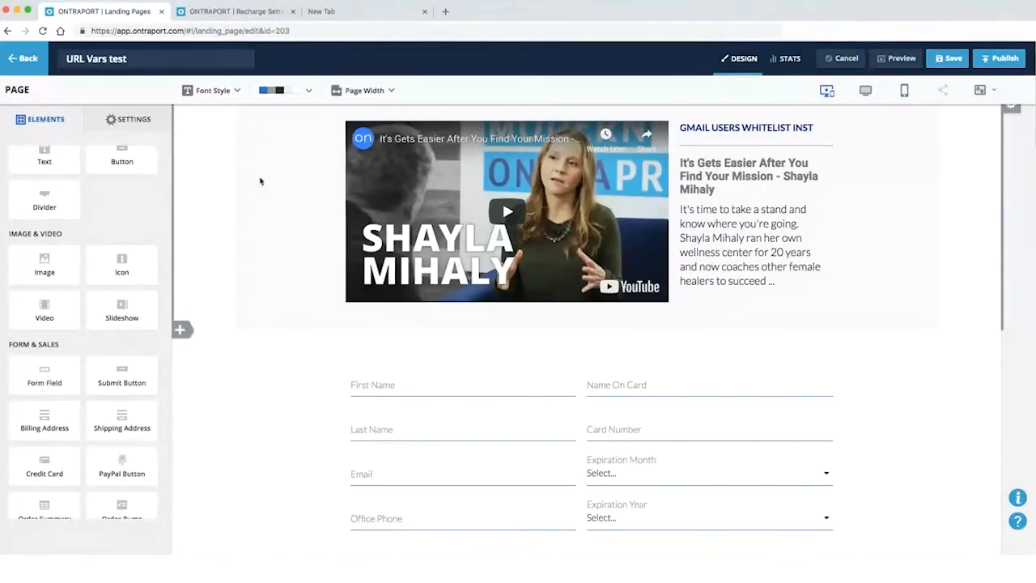
Show the page-level SETTINGS list with SEO Settings, Custom Code and lightbox pop-up options
click(143, 122)
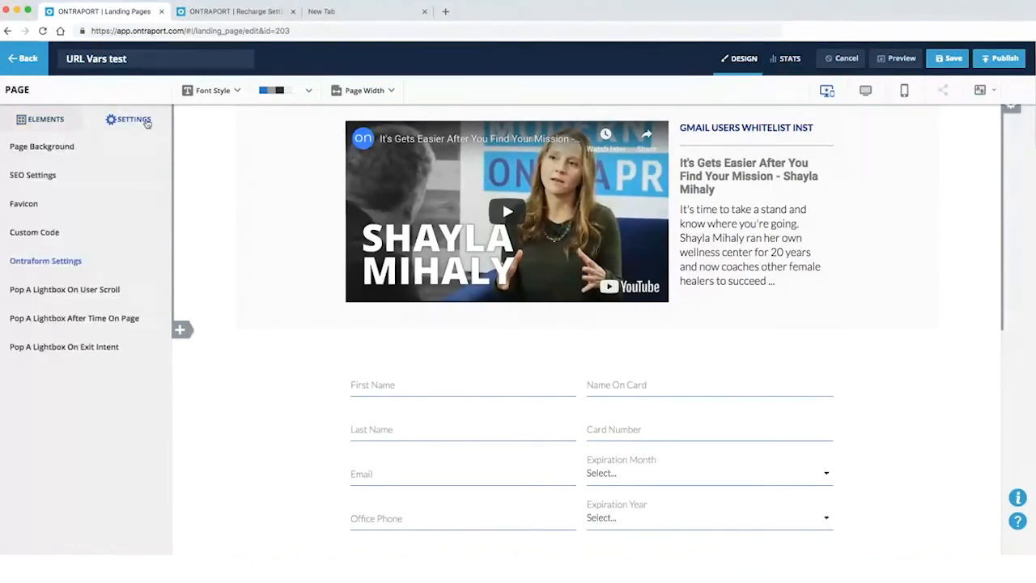
scroll(453, 396, down, 2)
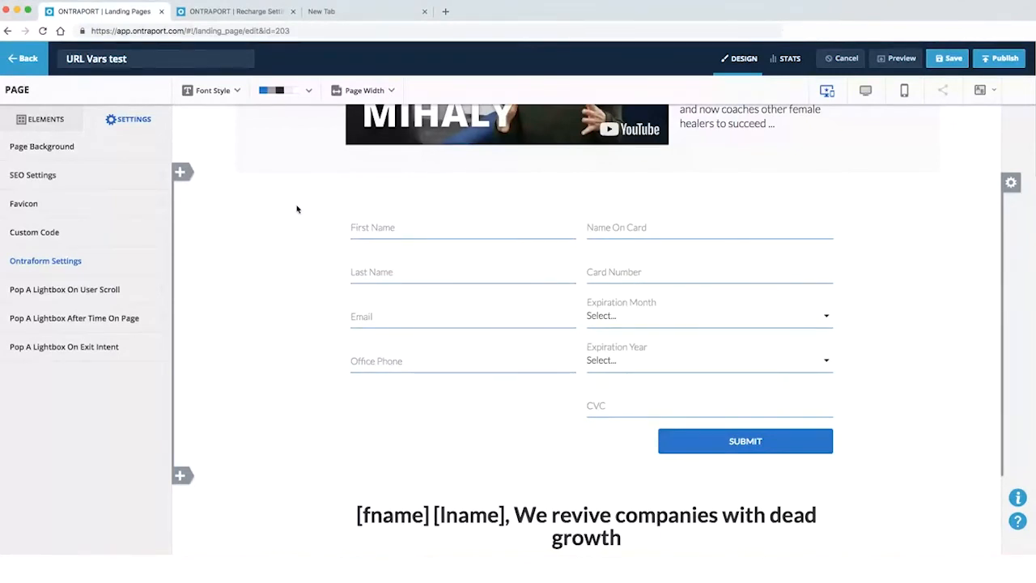
click(41, 119)
scroll(216, 208, up, 3)
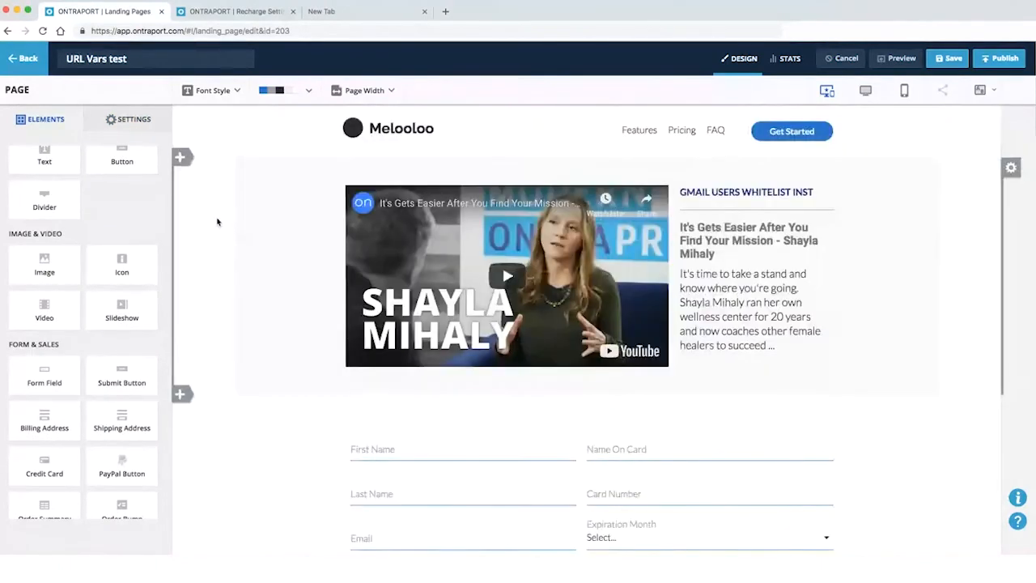
click(125, 120)
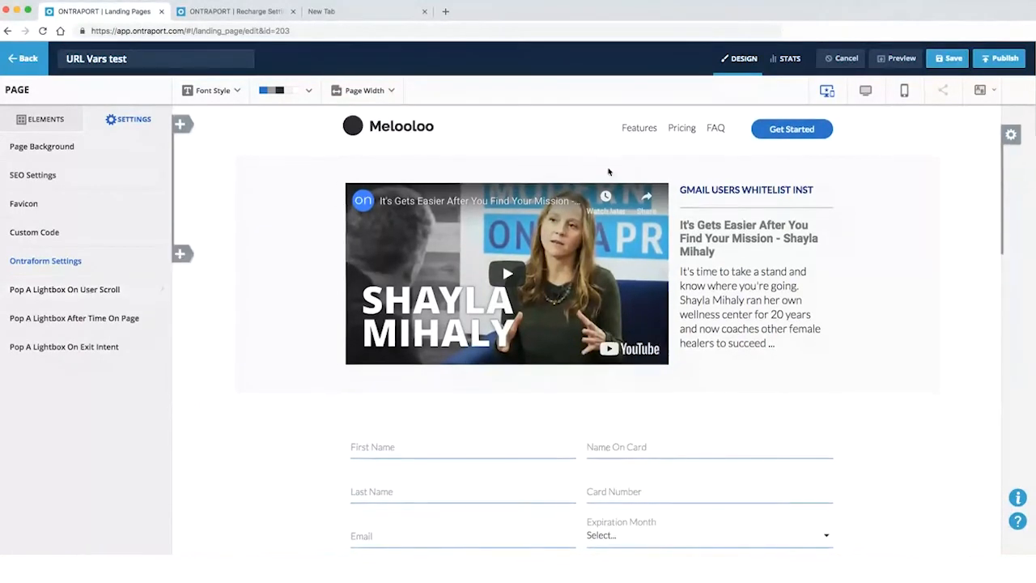
scroll(615, 243, down, 3)
scroll(616, 255, down, 2)
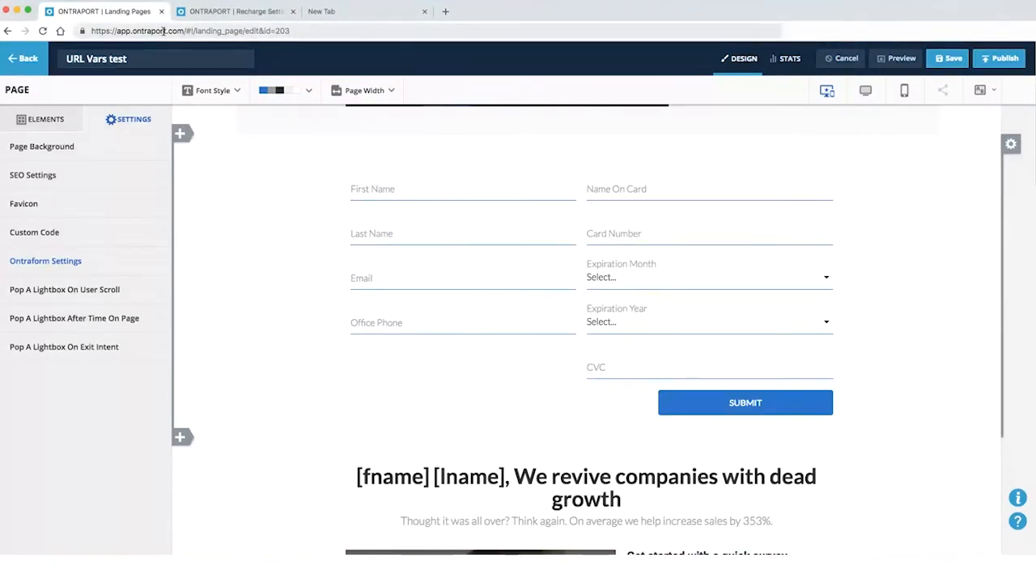
click(50, 290)
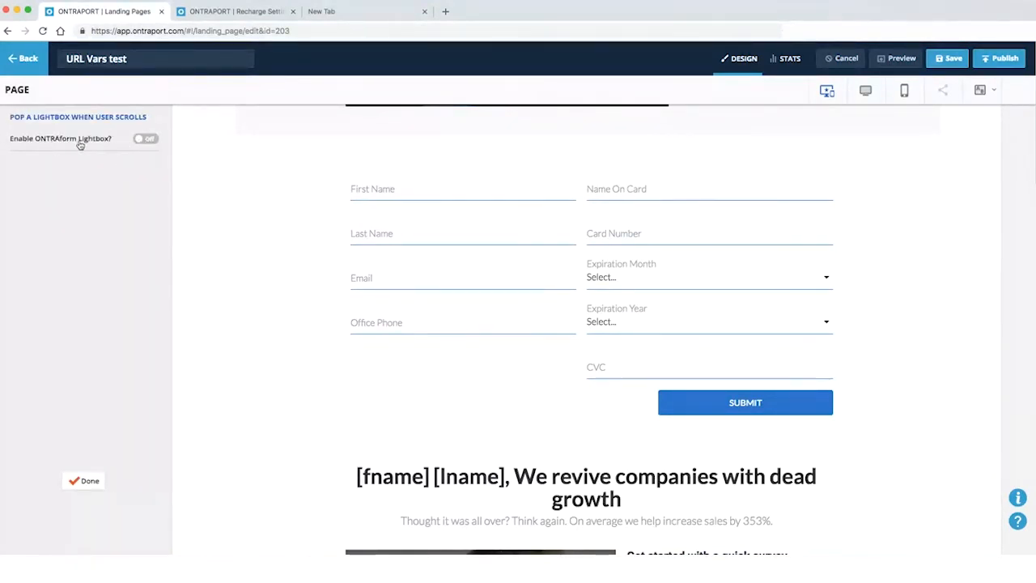
click(138, 139)
click(69, 177)
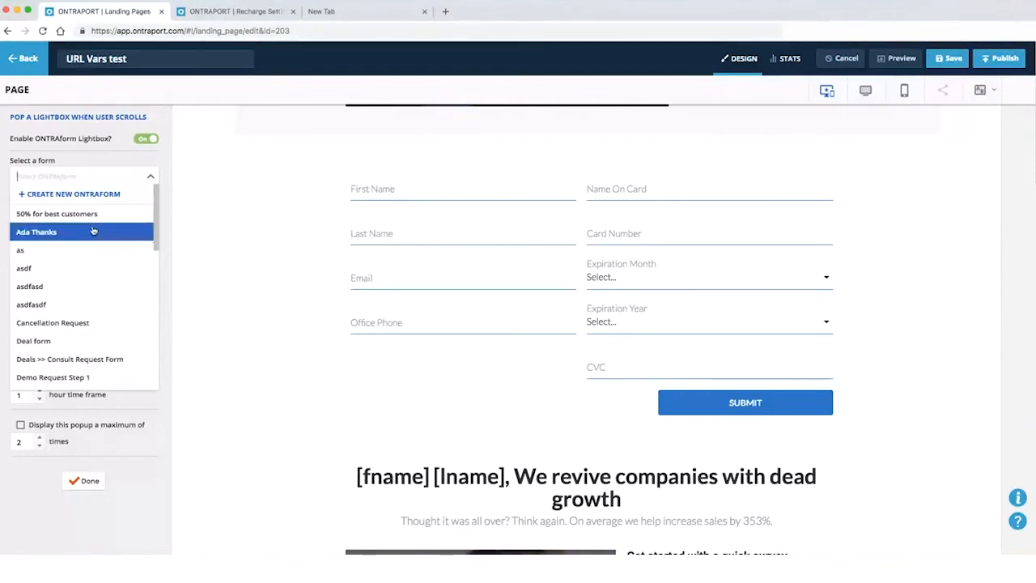
click(213, 12)
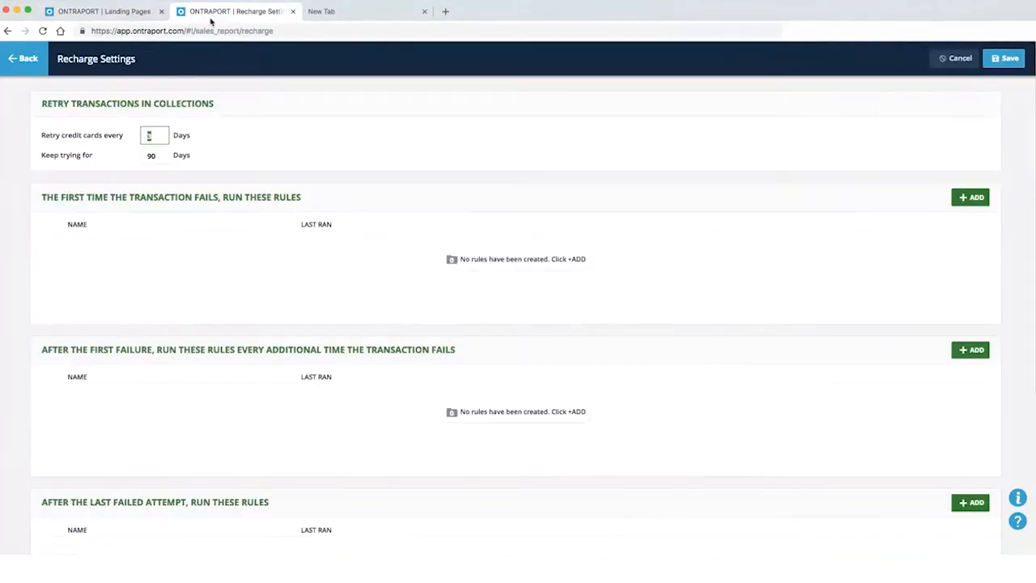
click(24, 58)
mouse_move(208, 62)
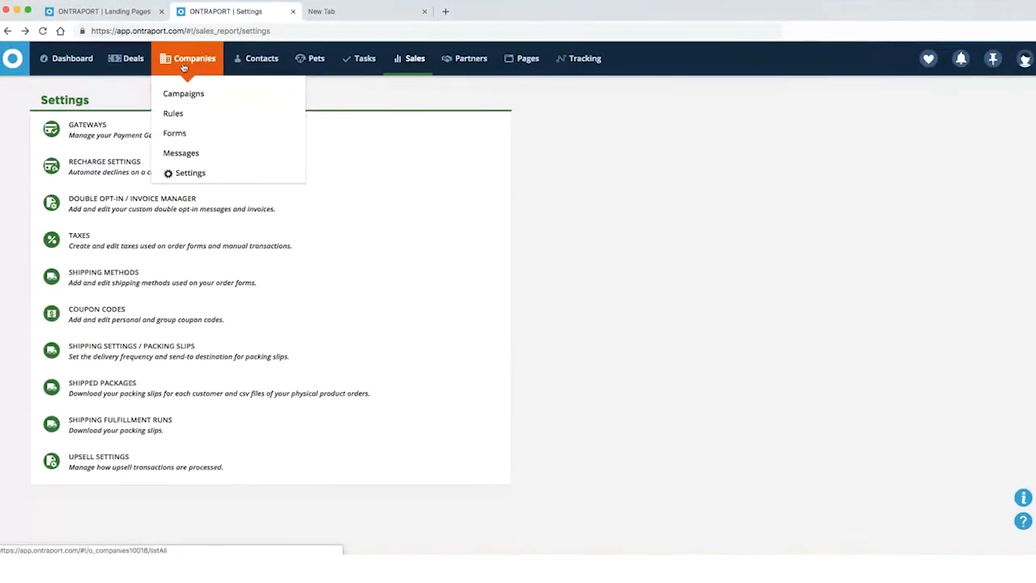
mouse_move(257, 65)
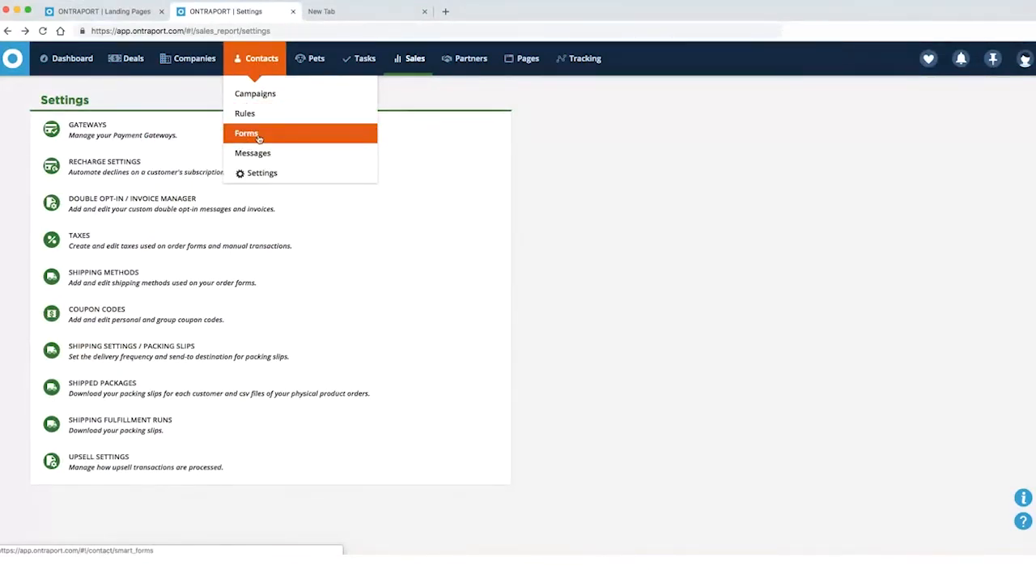
click(105, 11)
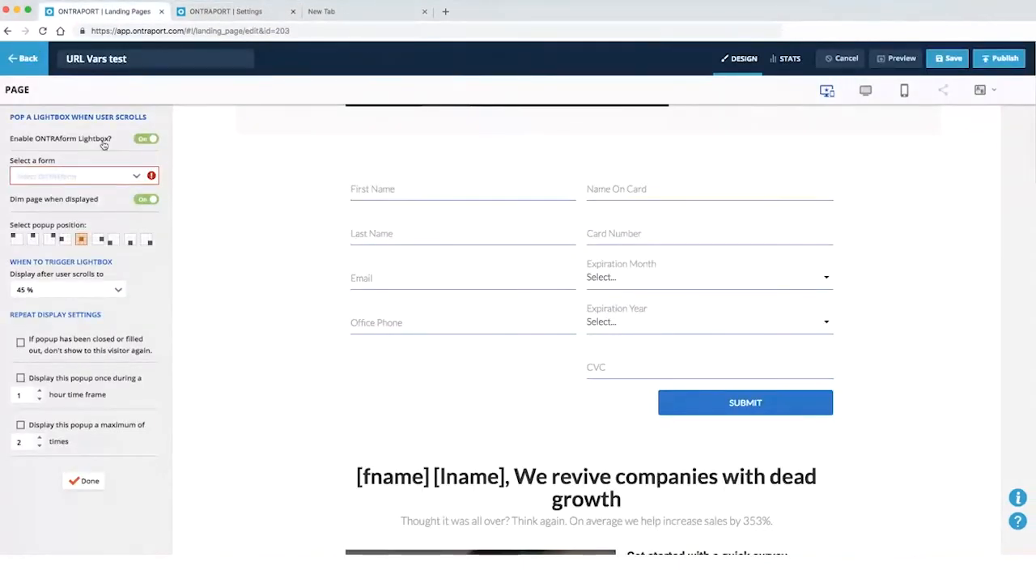
click(94, 177)
click(226, 12)
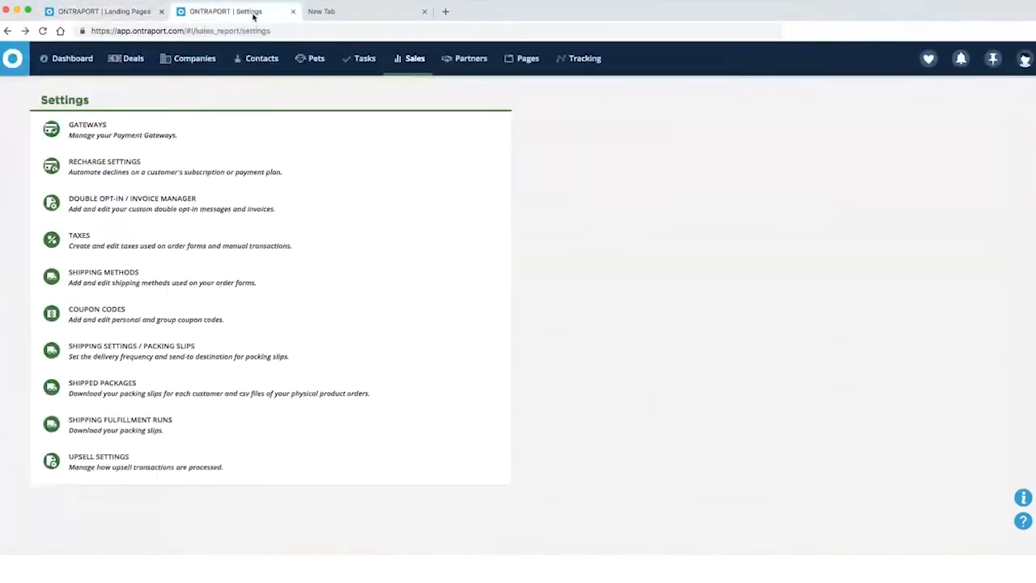
mouse_move(245, 70)
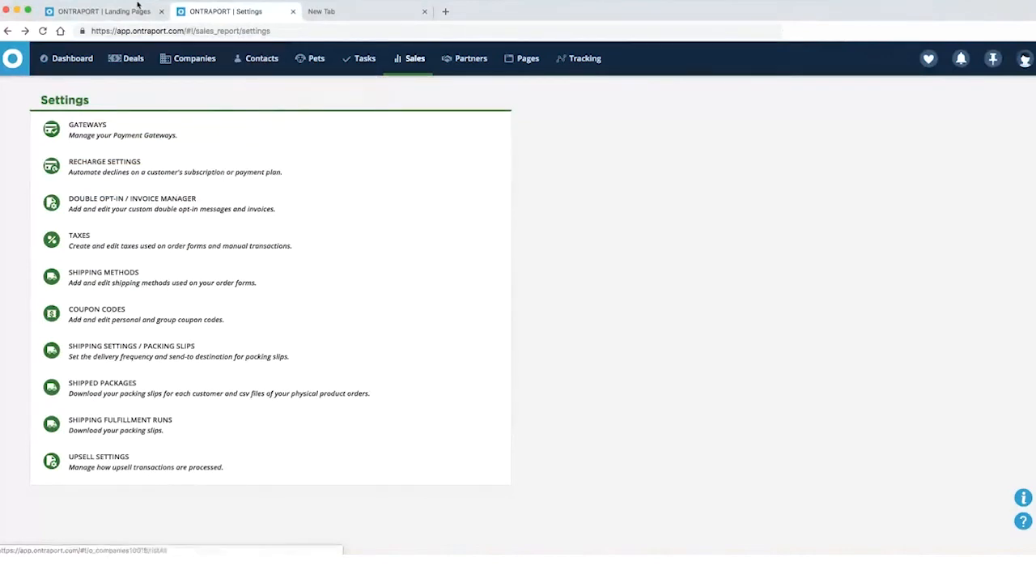
click(122, 11)
click(84, 177)
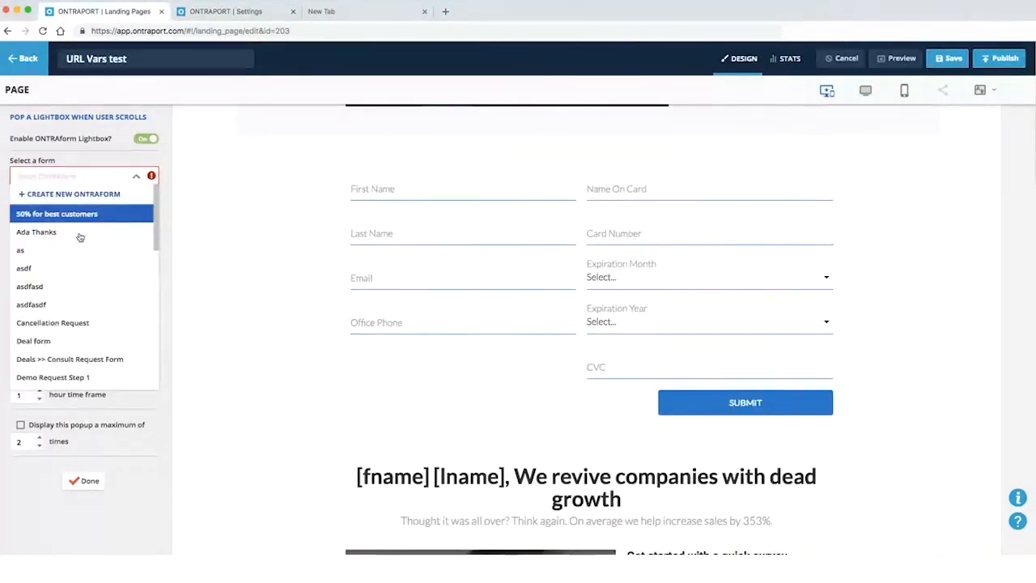
click(217, 12)
mouse_move(233, 65)
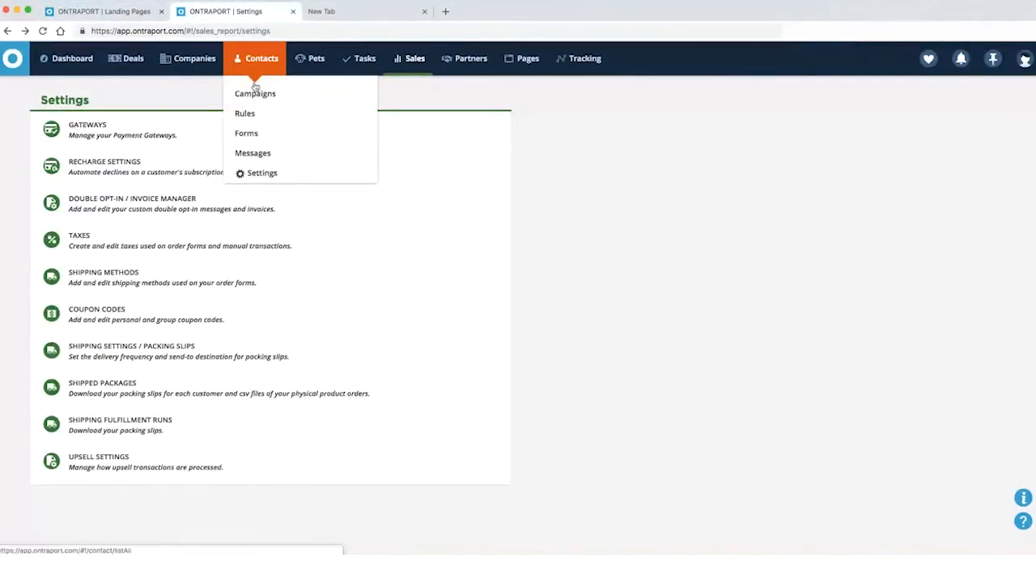
click(252, 133)
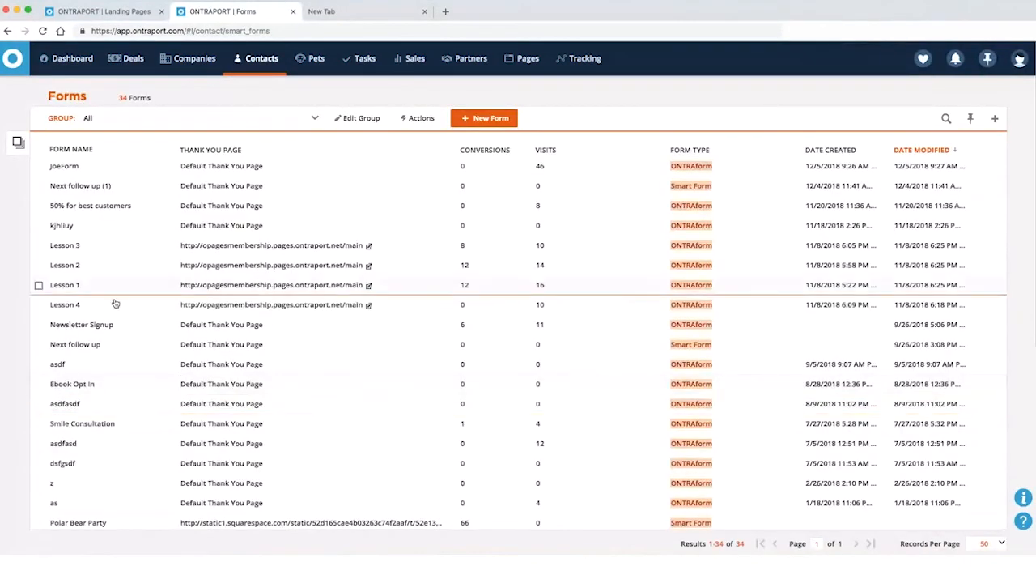
click(103, 11)
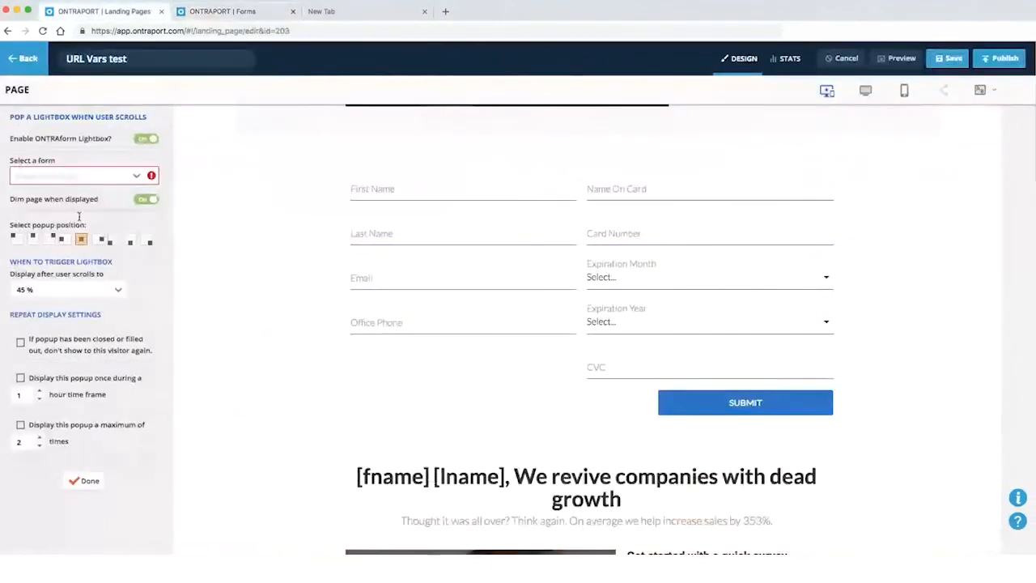
click(67, 175)
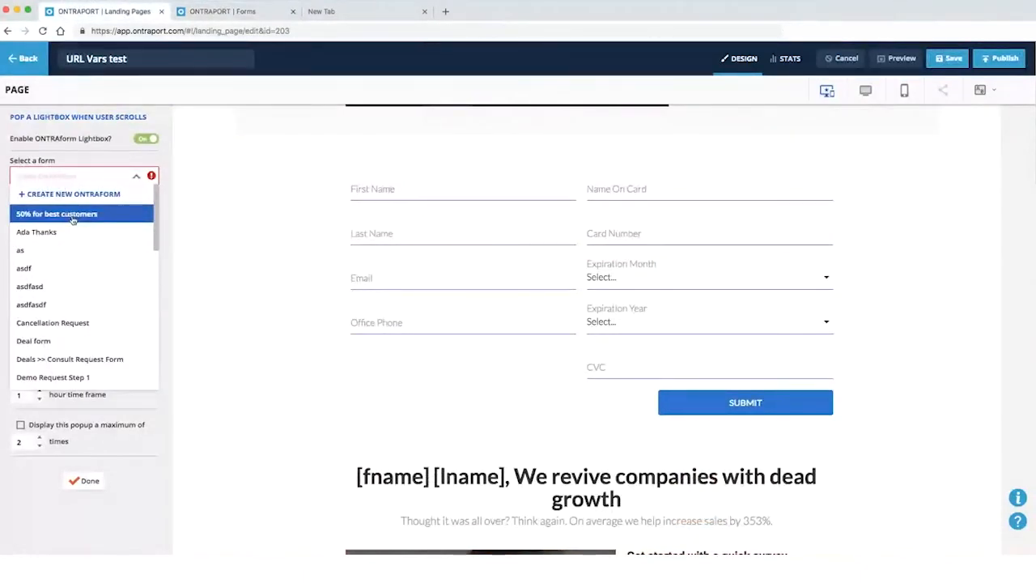
click(72, 215)
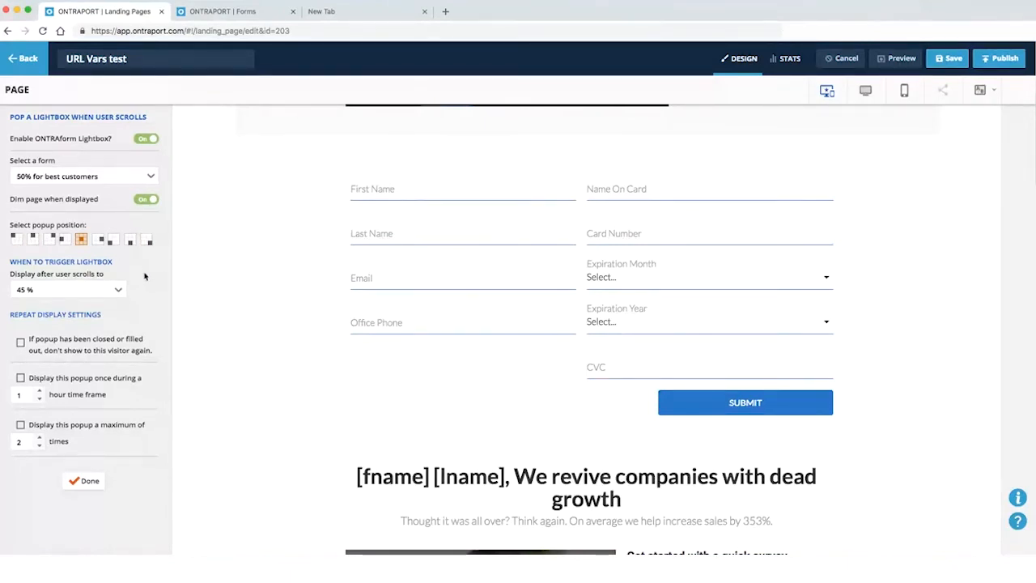
click(129, 245)
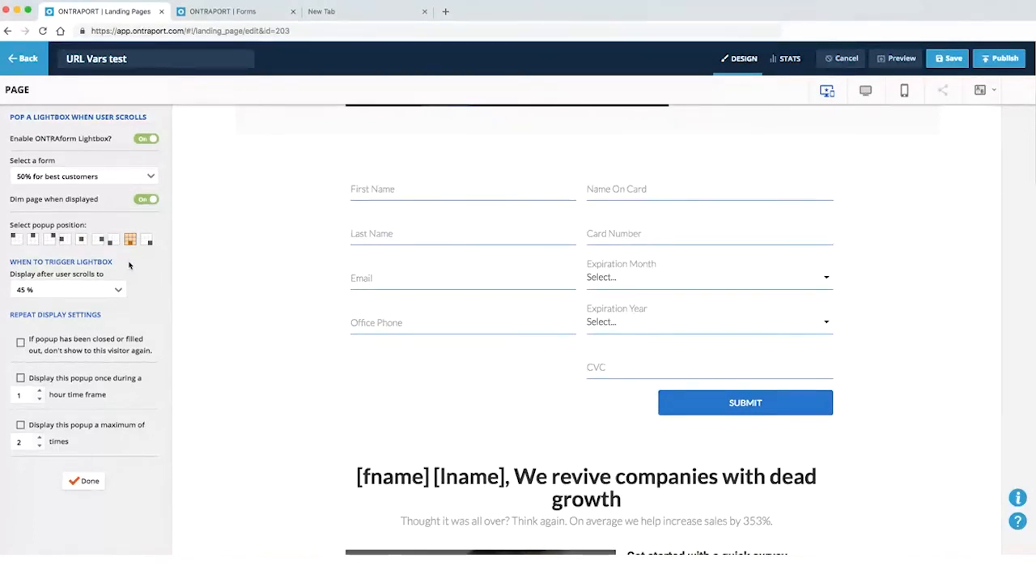
click(146, 140)
click(85, 480)
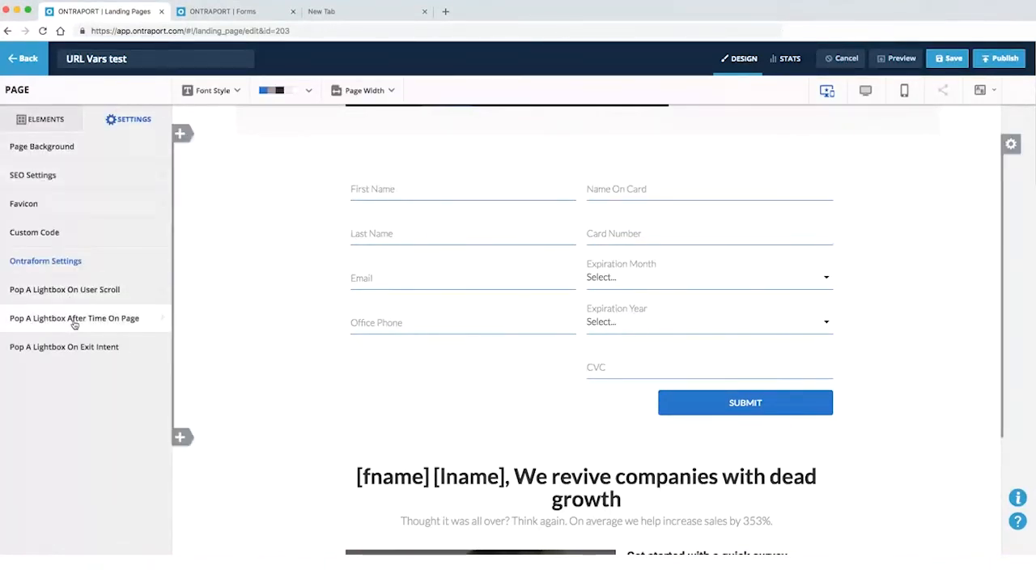
Turn on the after-time-on-page lightbox and change its popup position
click(73, 321)
click(146, 139)
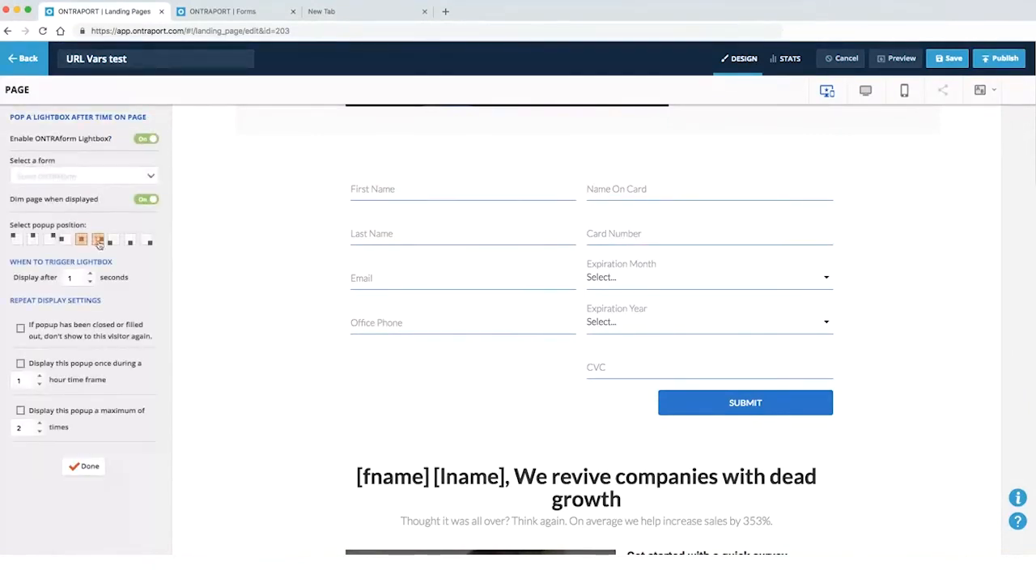
click(130, 240)
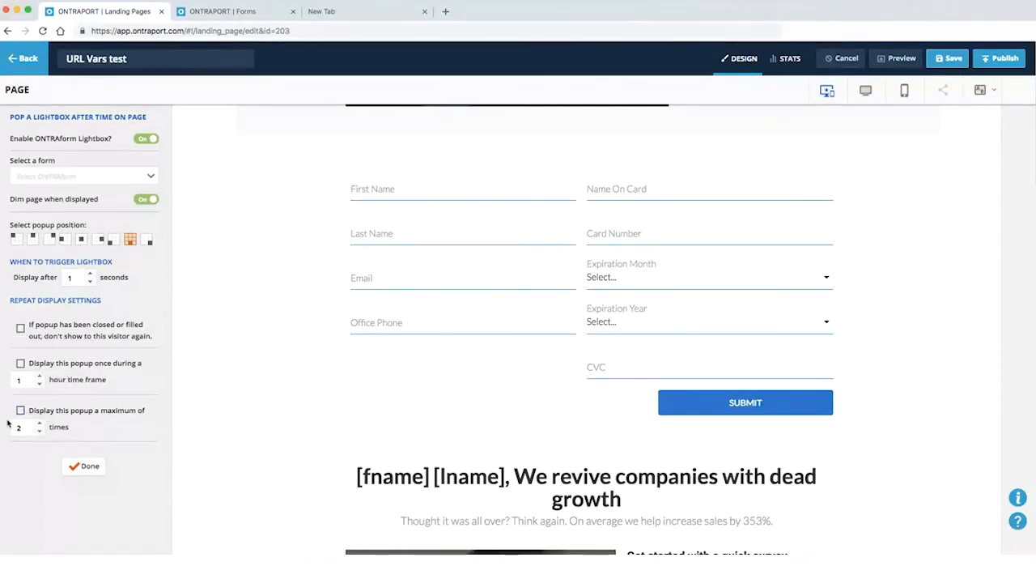
Create a new ONTRAform named Accept Cookie Agreement for the lightbox and start editing it
click(64, 179)
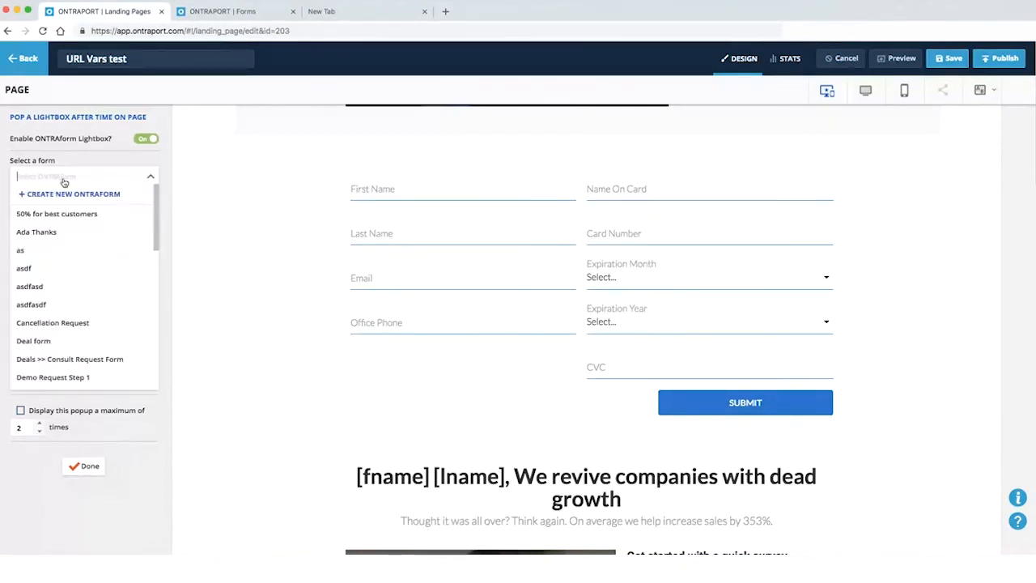
click(65, 195)
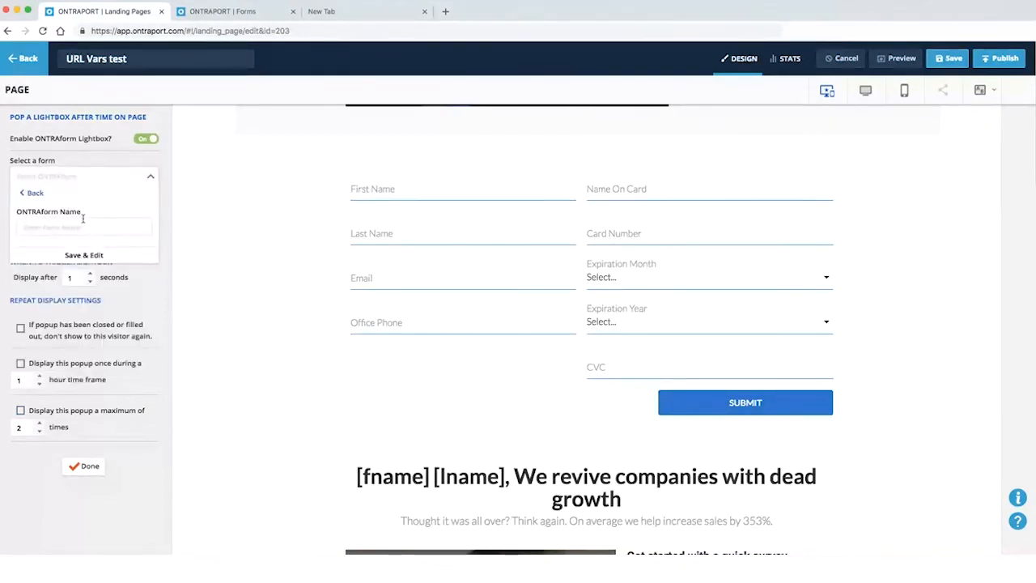
text(Cookie)
text(Ac)
text(cept )
text( Agreement)
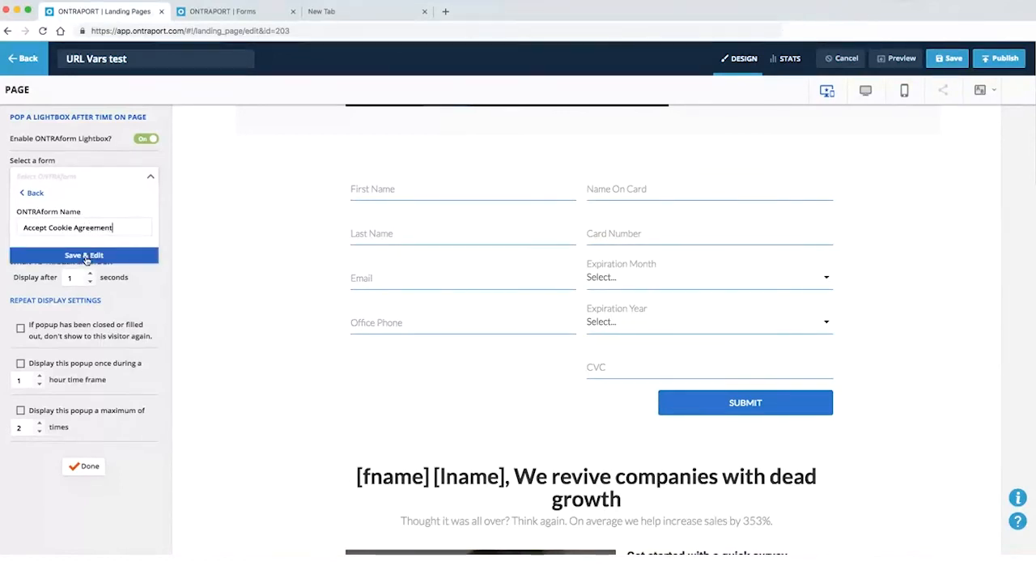
click(85, 255)
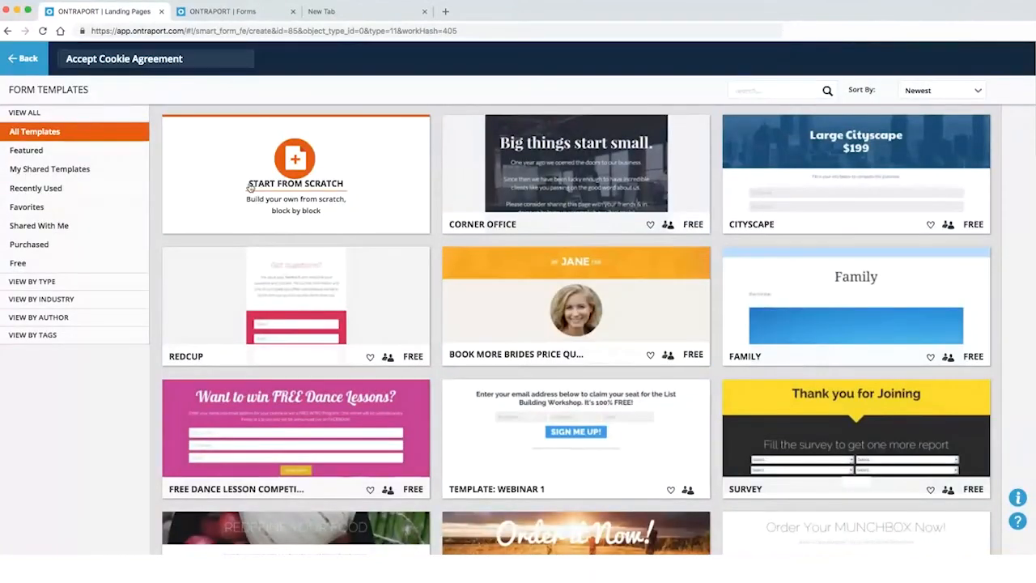
Start Accept Cookie Agreement from scratch, check the Forms tab's new ONTRAform page, then return
click(296, 198)
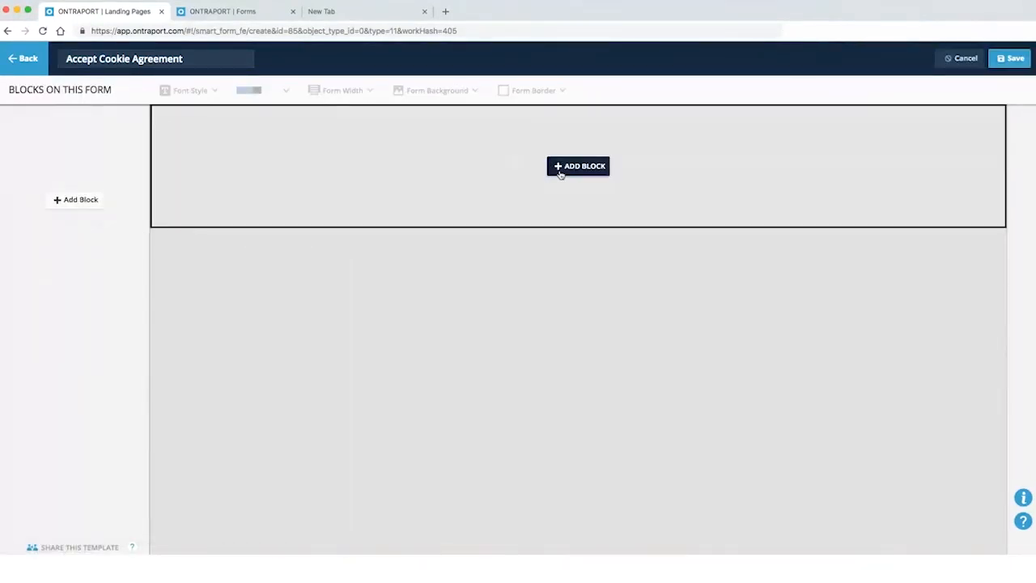
click(208, 10)
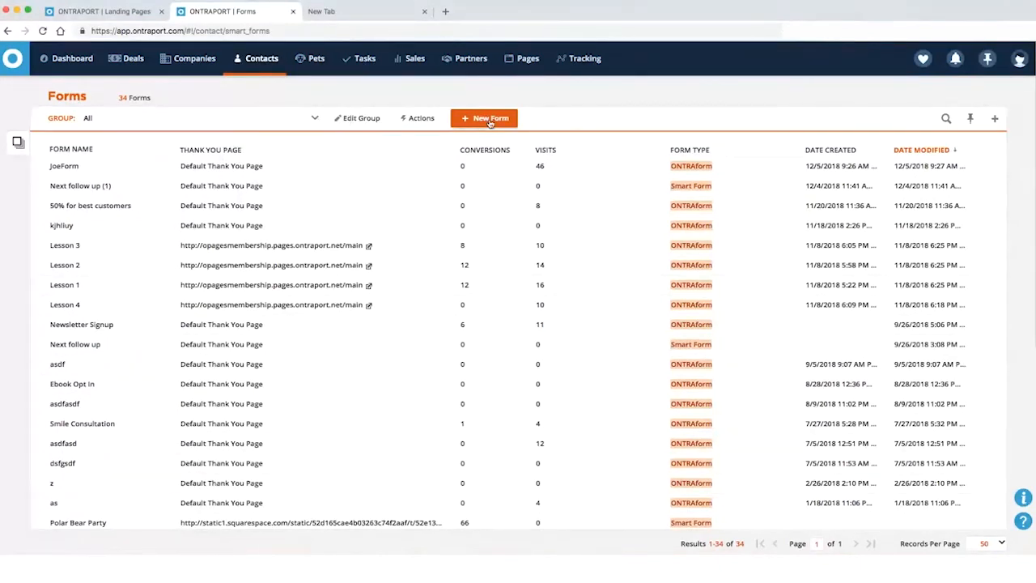
click(462, 121)
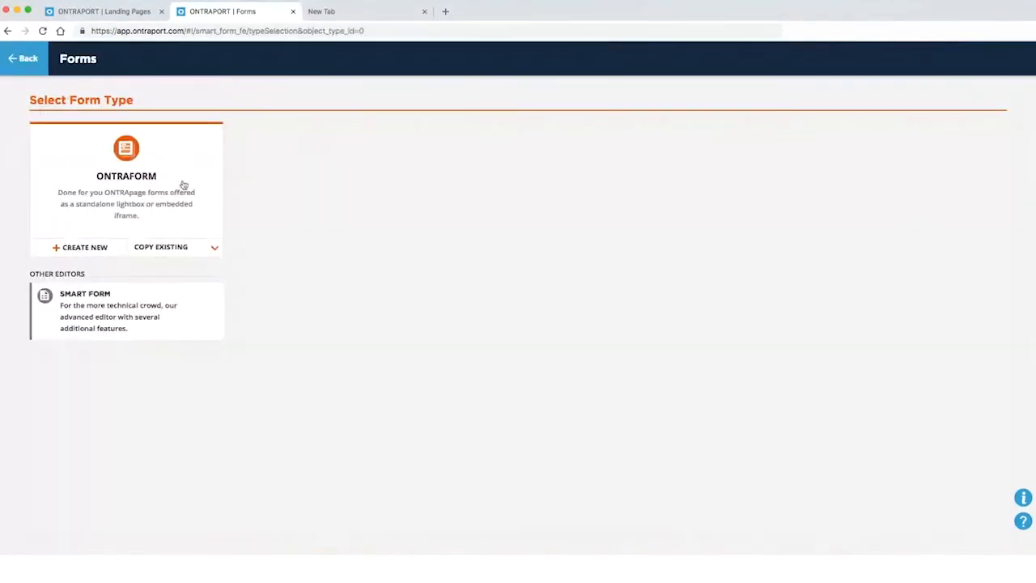
click(135, 200)
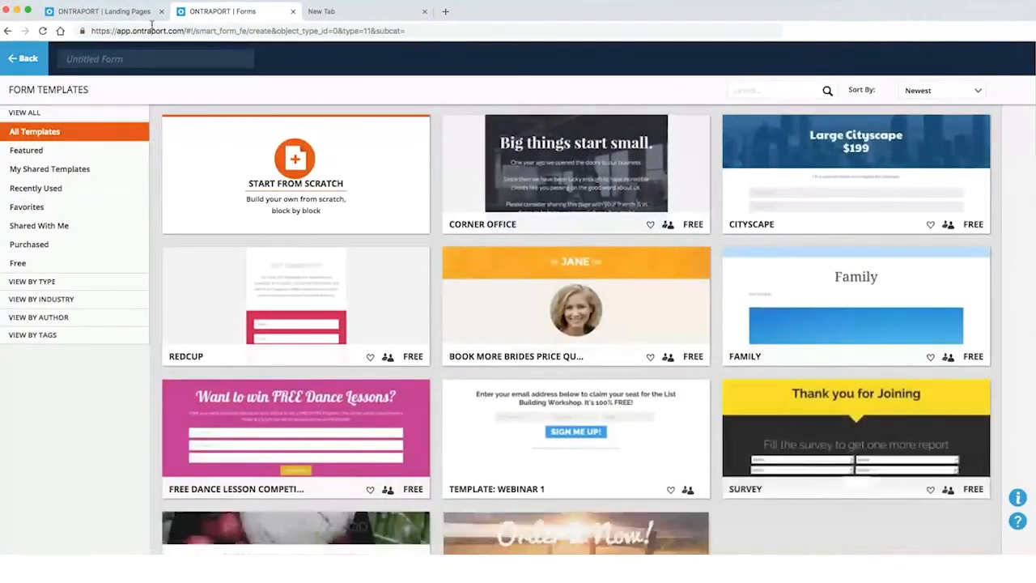
click(99, 12)
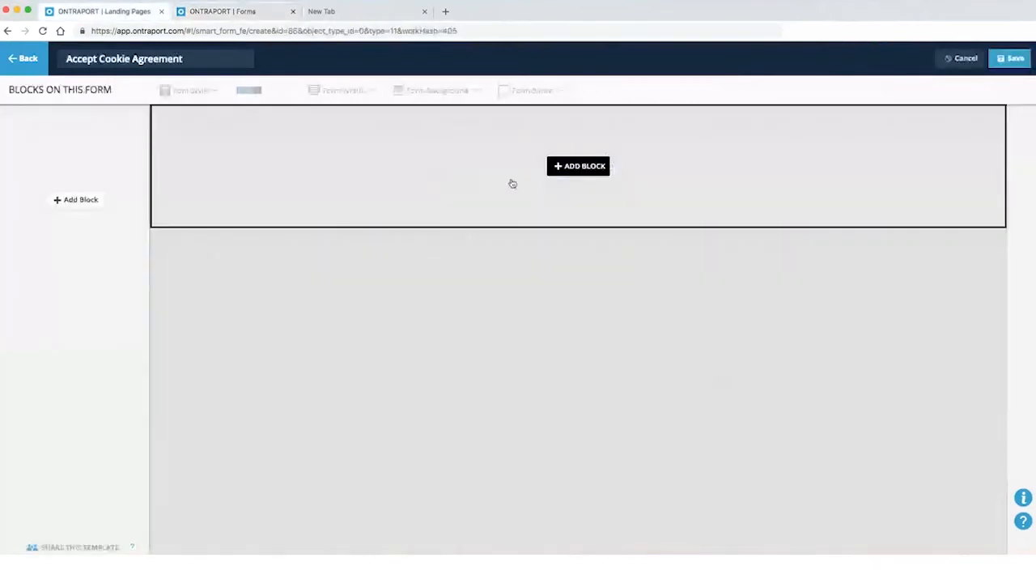
click(573, 167)
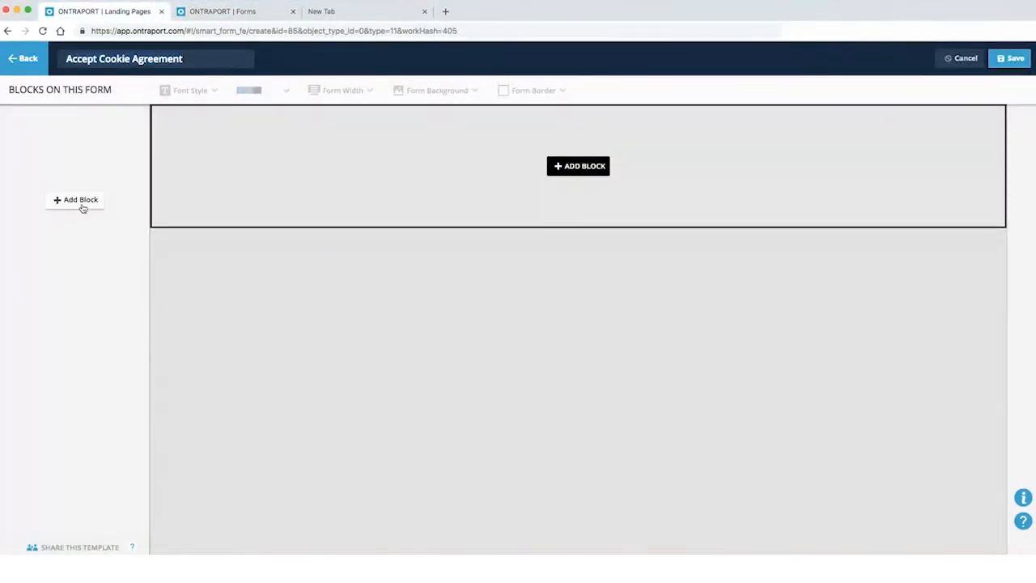
Add the blue Marketing Automation Tips callout as the form's first block
click(566, 168)
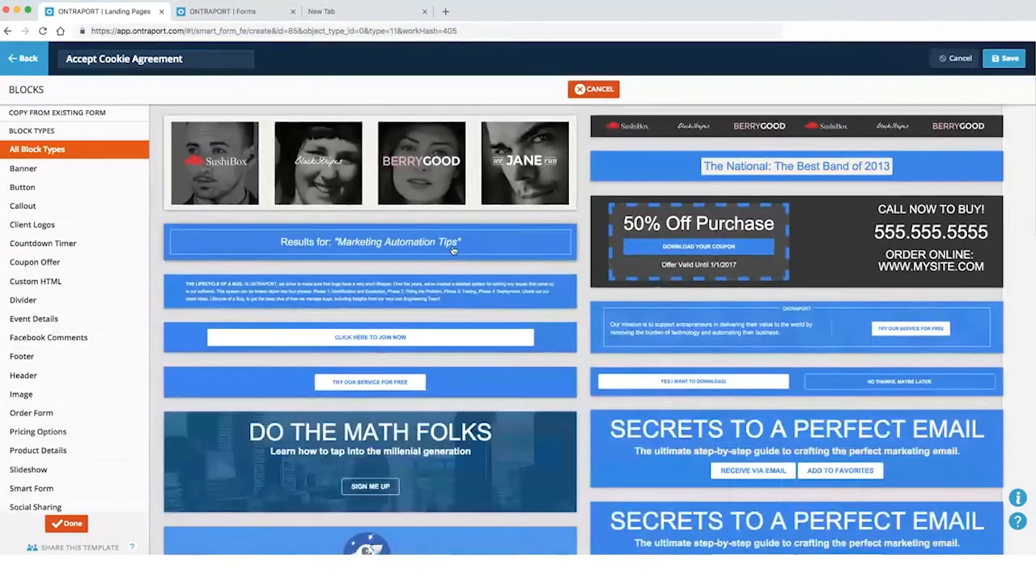
click(454, 249)
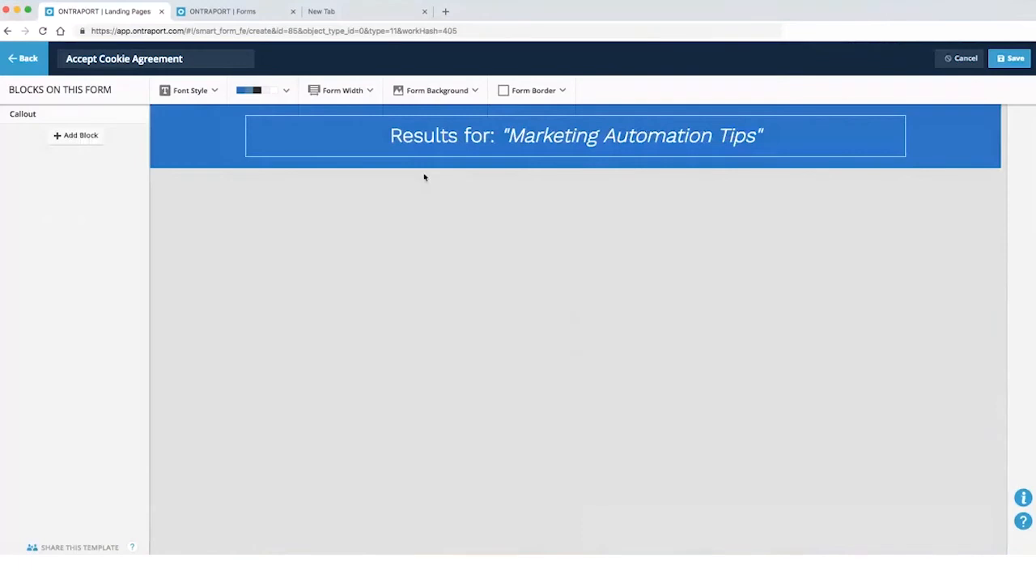
mouse_move(312, 144)
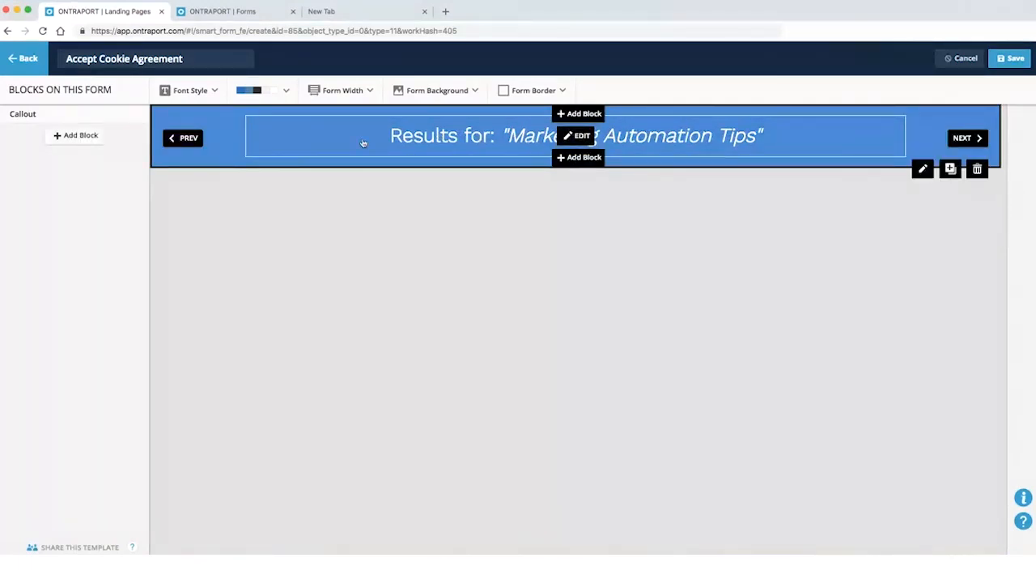
Rewrite the callout body text as 'We use cookies on this site. Close this box to accept.'
click(558, 138)
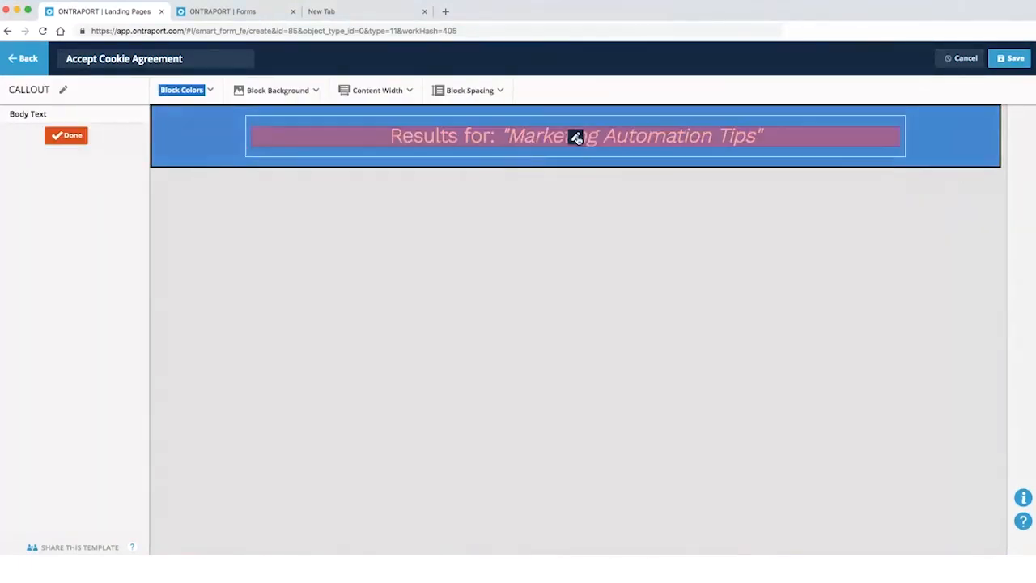
click(410, 139)
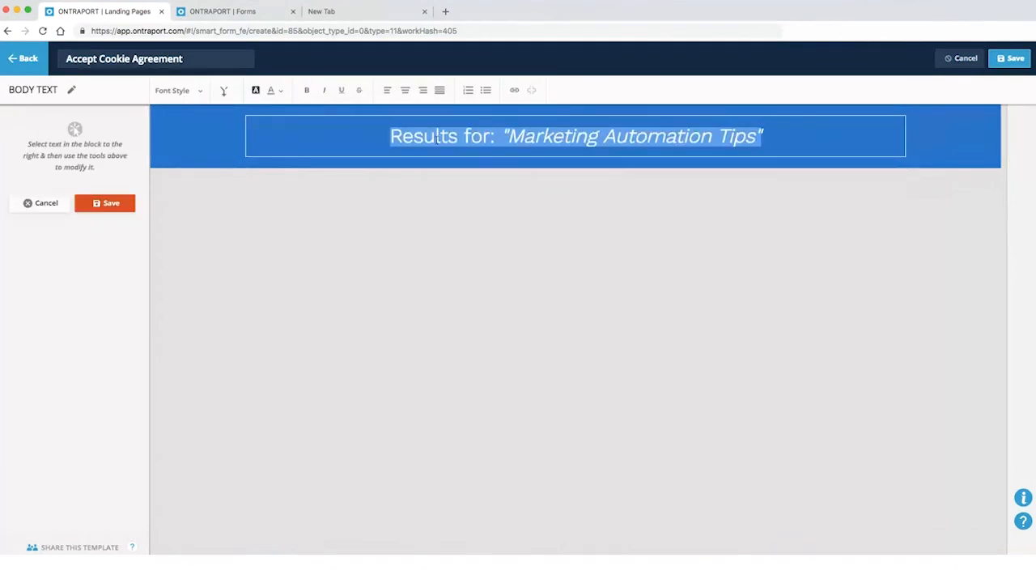
text(Close this )
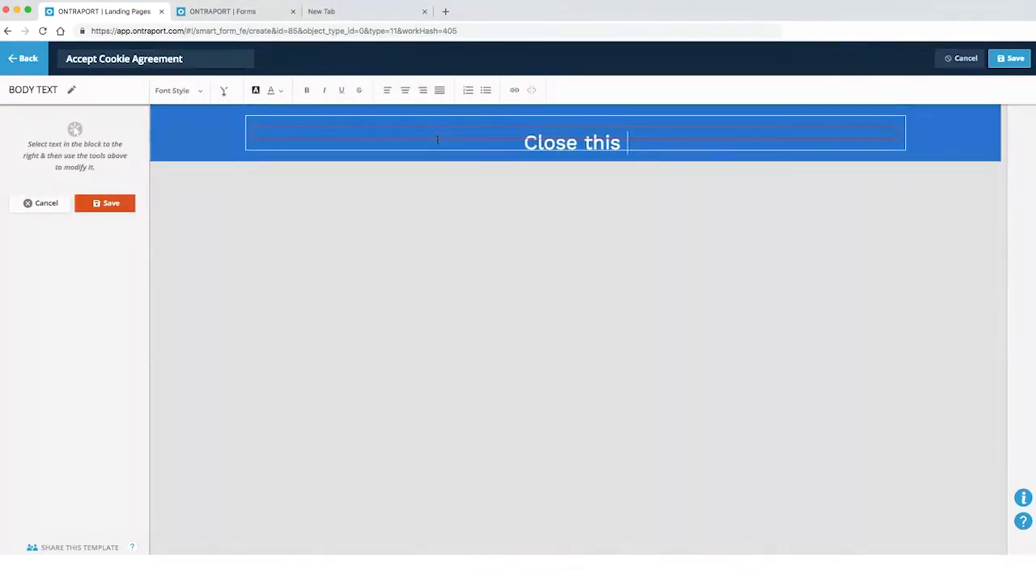
text(box to )
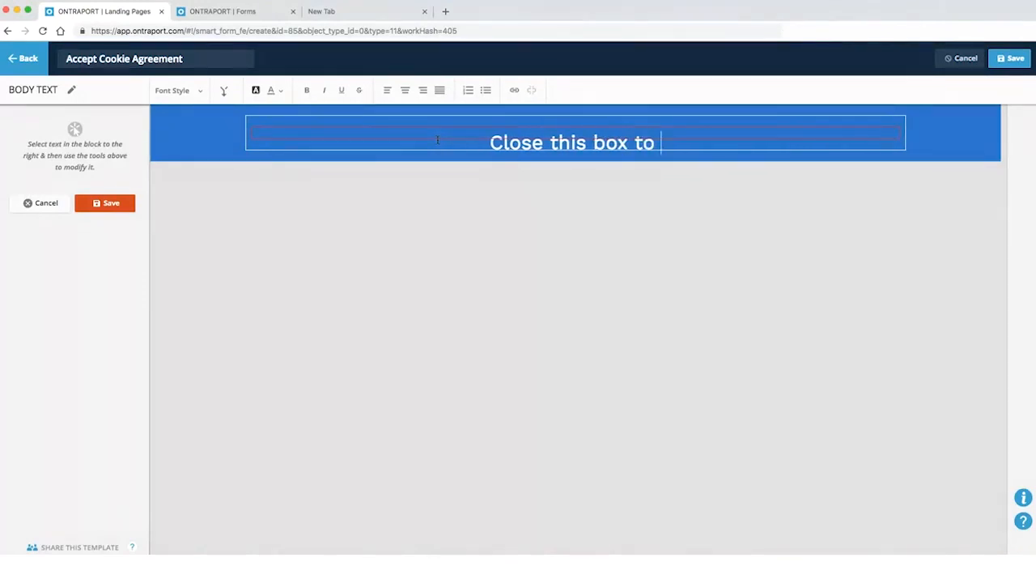
text(accept cookies.)
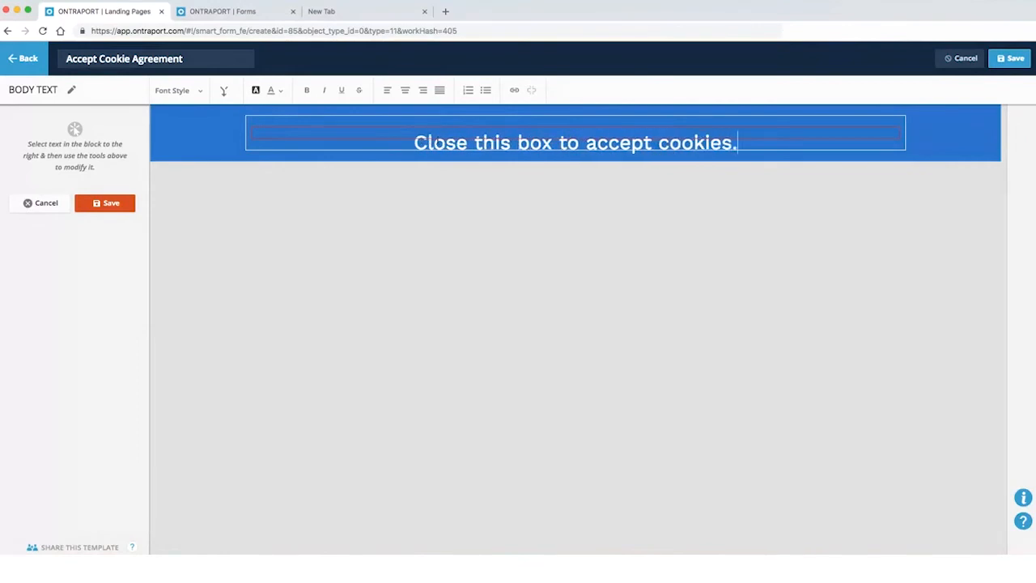
key(super+Left)
text(We use co)
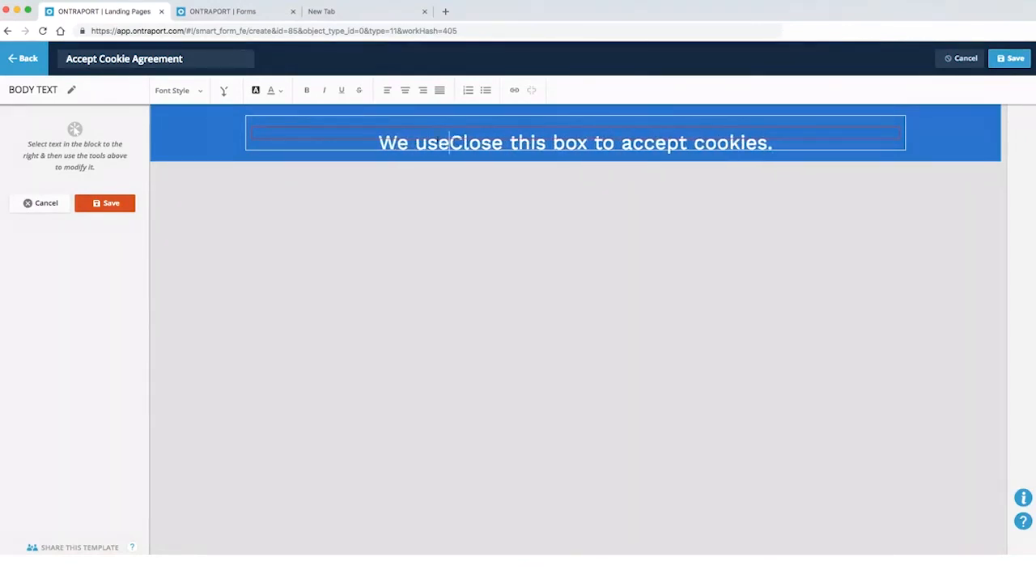
text(okies on this site.)
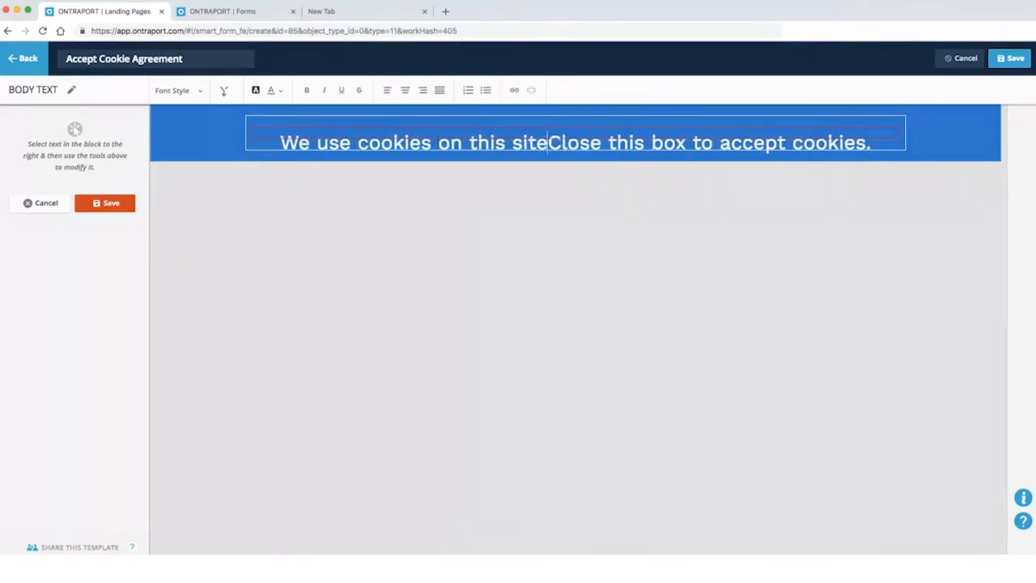
key(alt+Right)
key(alt+Right)
key(alt+Right)
key(shift+alt+Right)
key(BackSpace)
key(BackSpace)
Apply the Large Body Text style to the cookie sentence and save it
key(super+a)
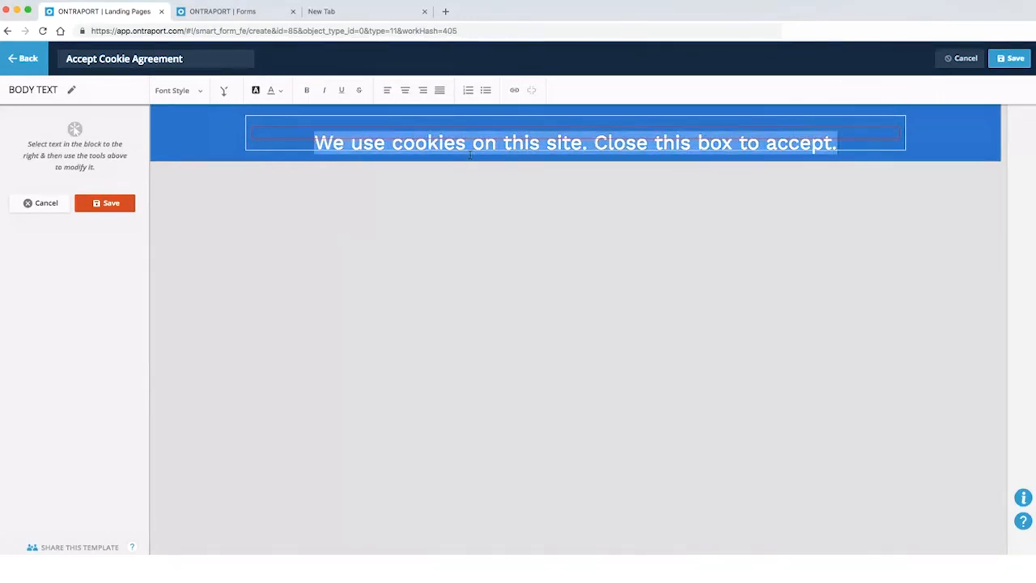
click(179, 90)
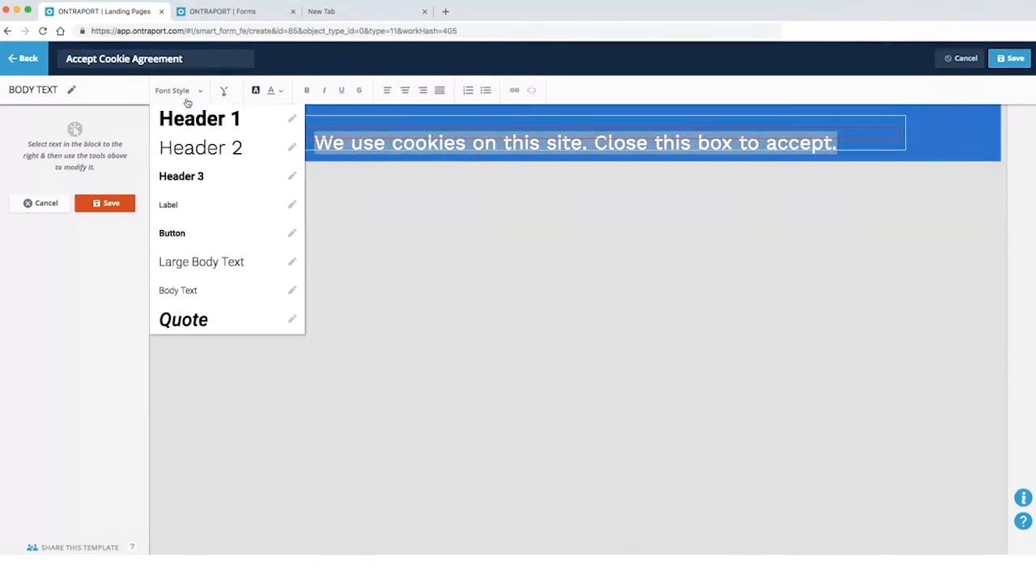
click(225, 260)
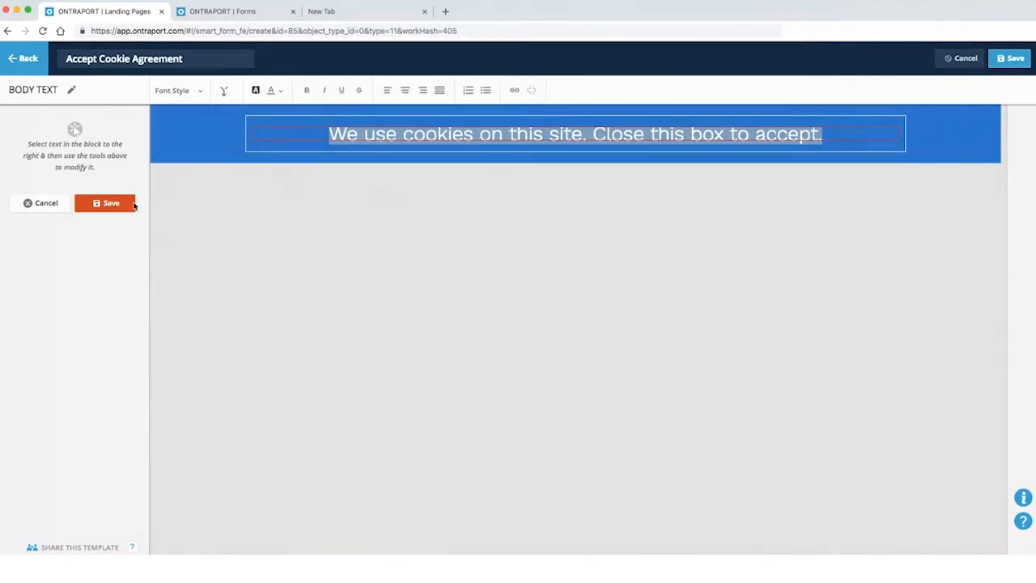
click(112, 207)
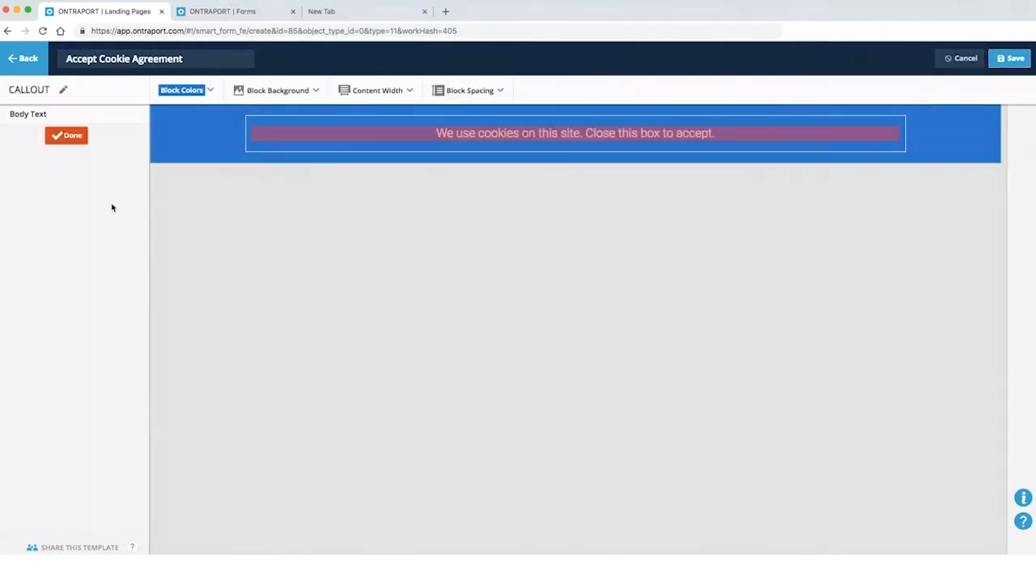
click(616, 137)
triple_click(498, 133)
click(178, 91)
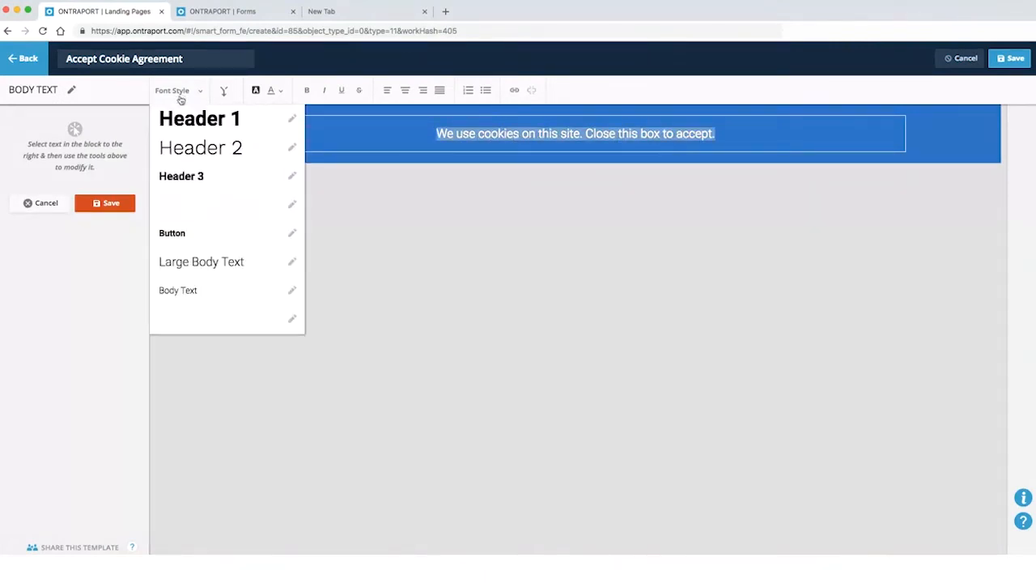
click(212, 262)
click(413, 182)
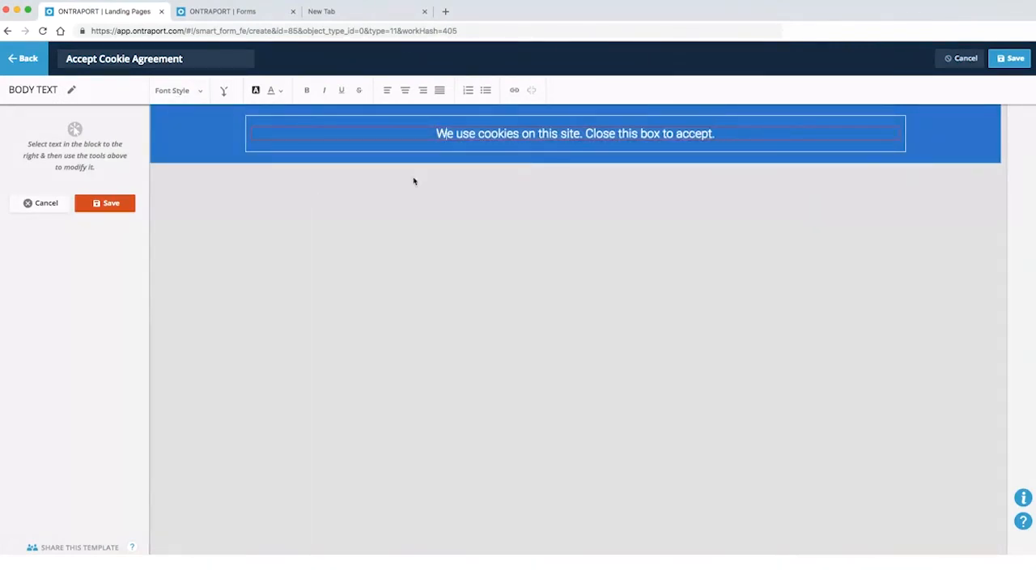
text(Learn more)
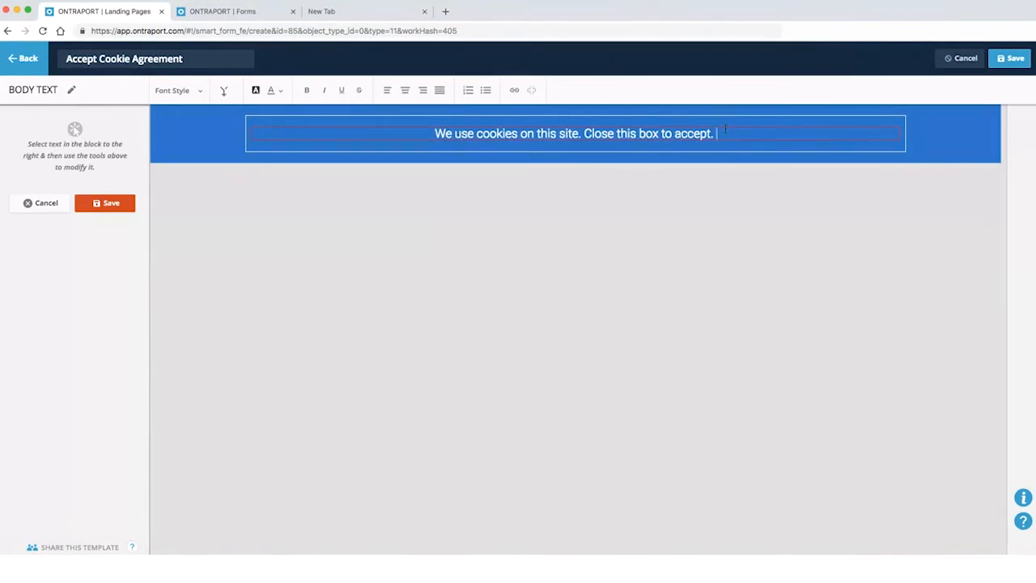
text(.)
key(alt+shift+Left)
key(alt+shift+Left)
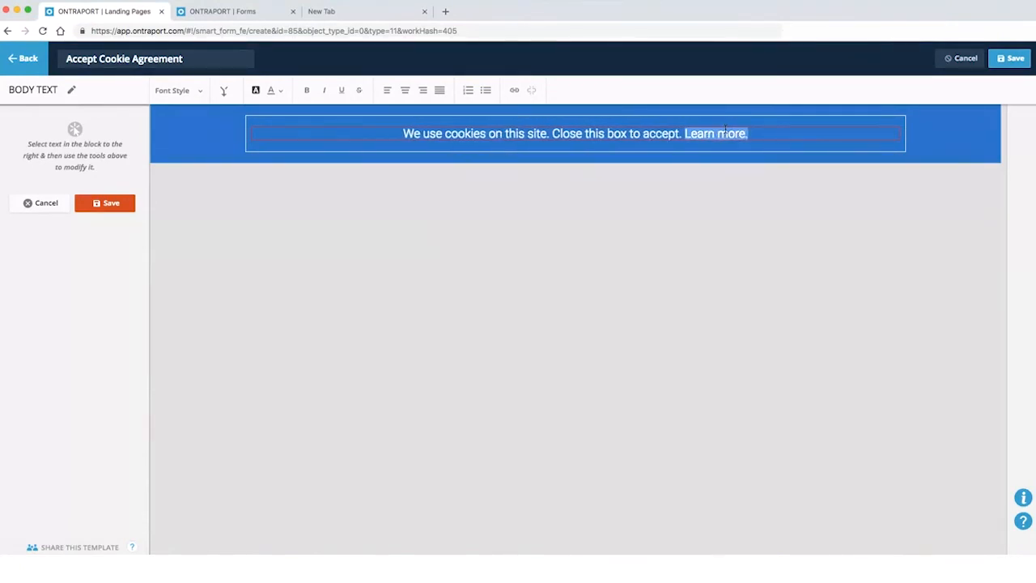
click(514, 92)
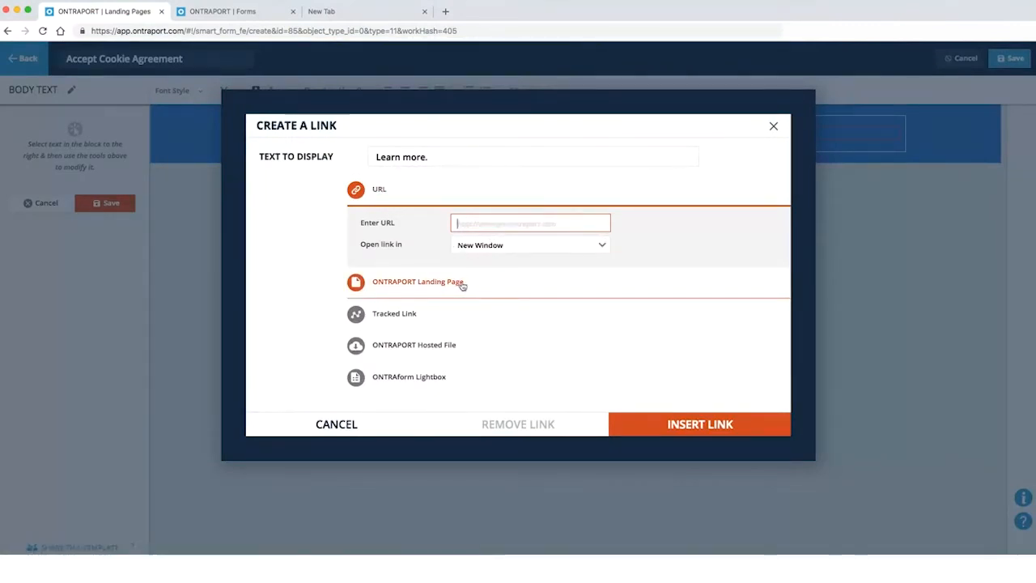
text(htt)
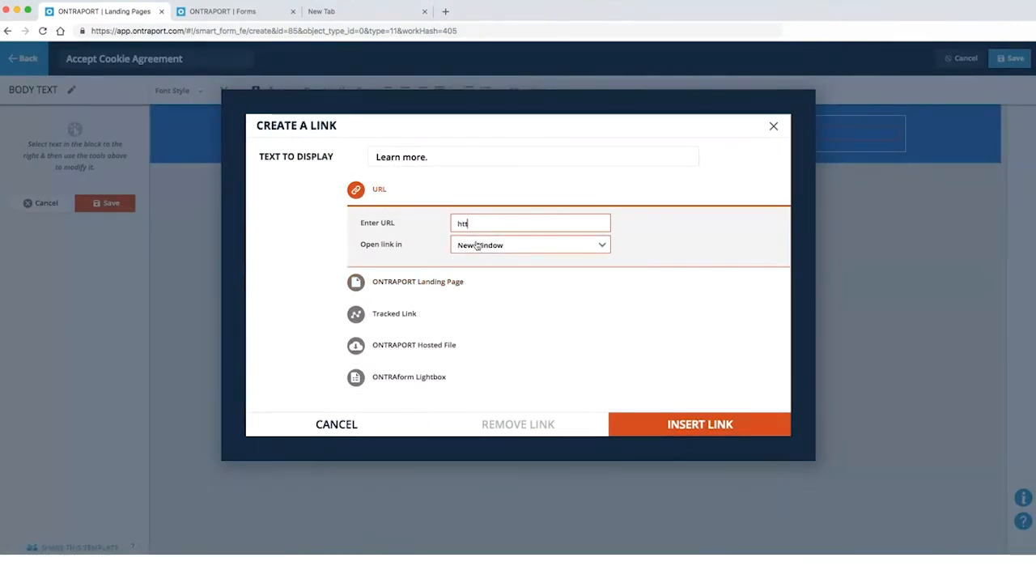
text(p://wwwo)
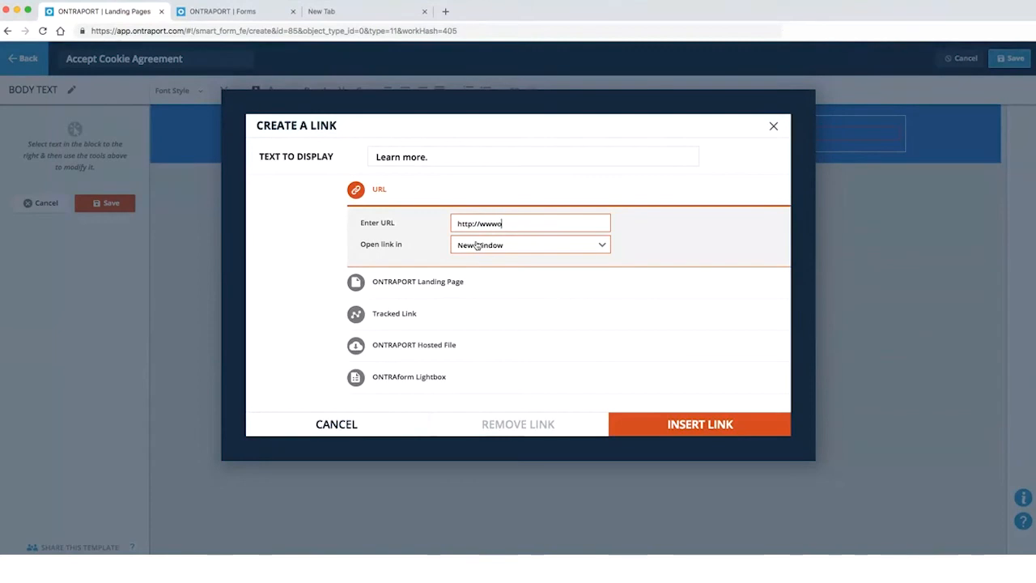
text(ntraport.c)
text(om/blog/)
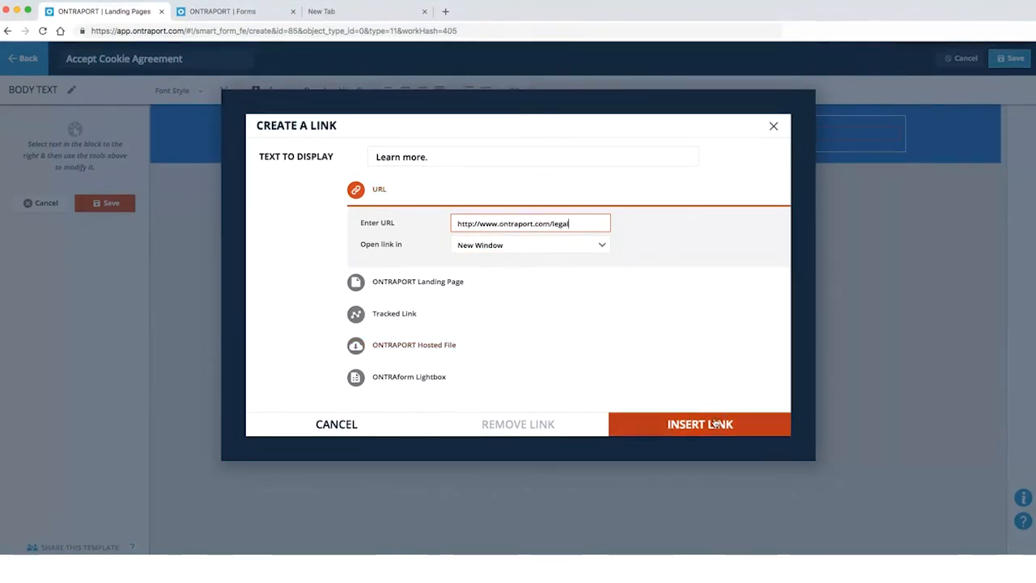
click(697, 424)
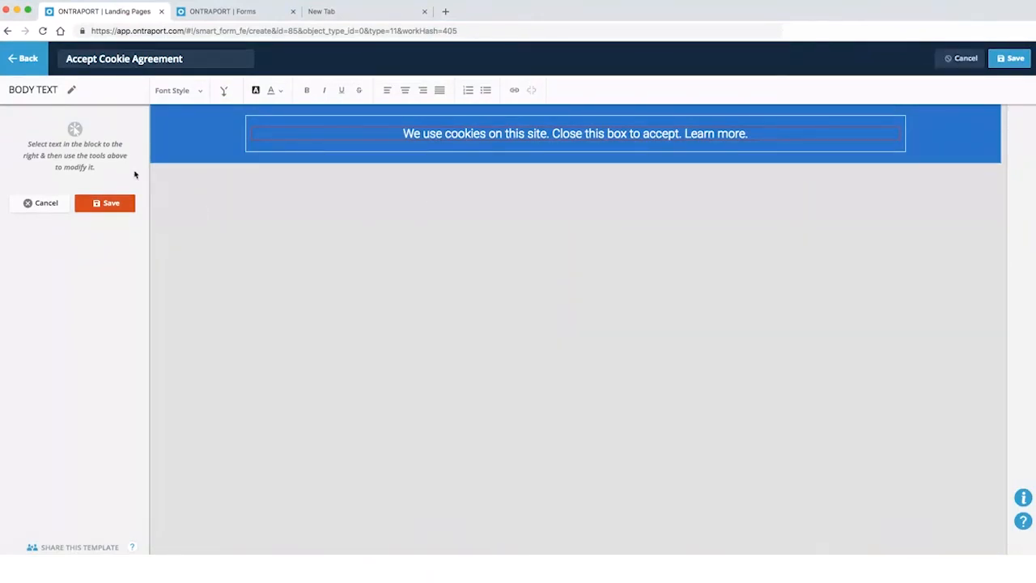
Set the banner content width to 100%, keep 20px block spacing, and save the form
click(107, 207)
click(383, 90)
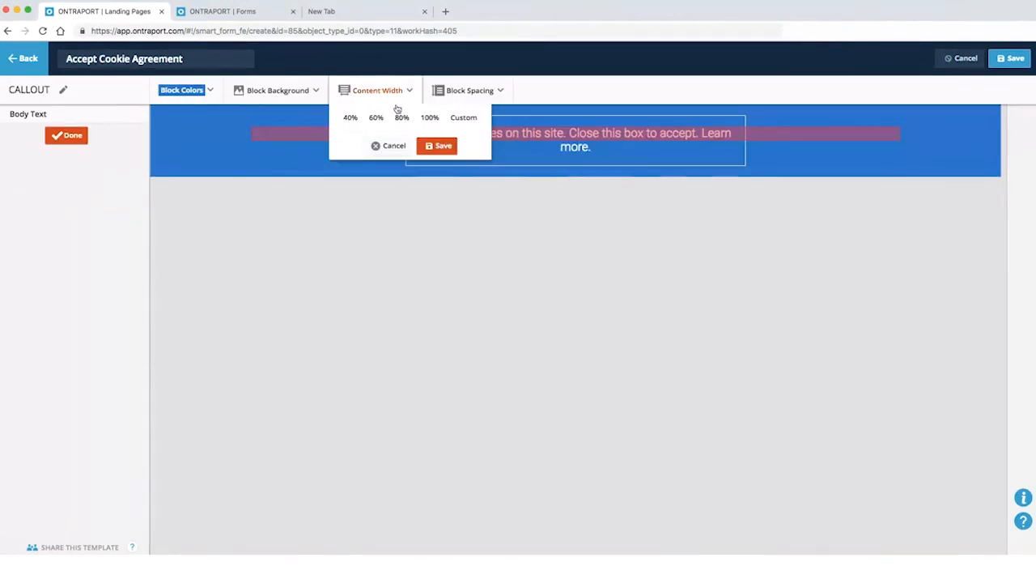
click(429, 118)
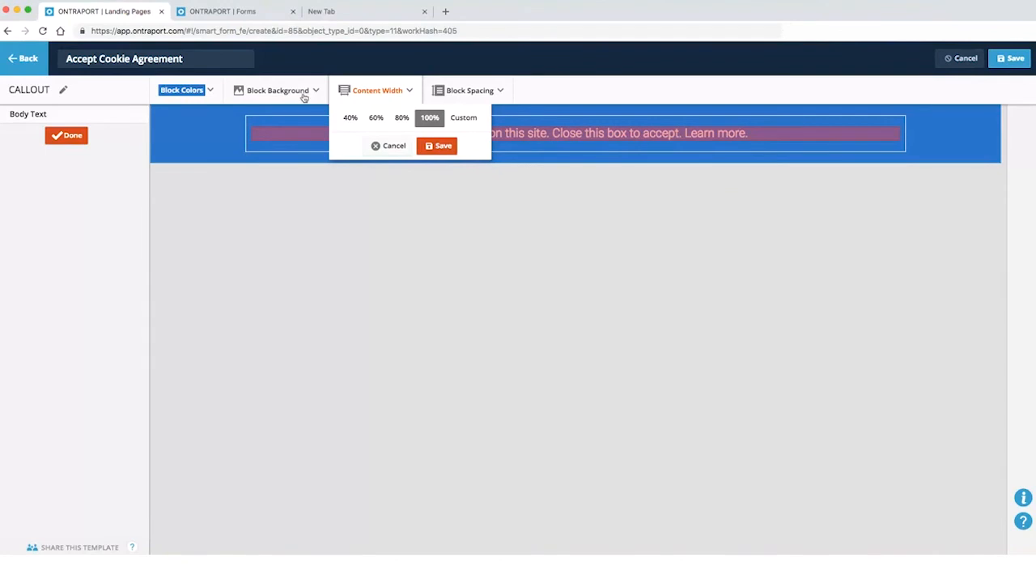
click(473, 91)
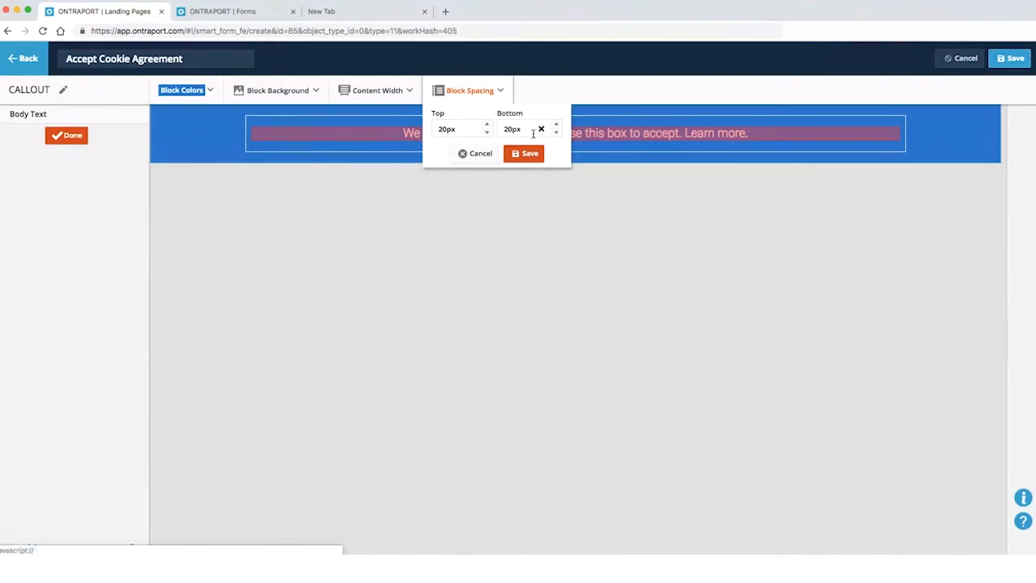
click(482, 152)
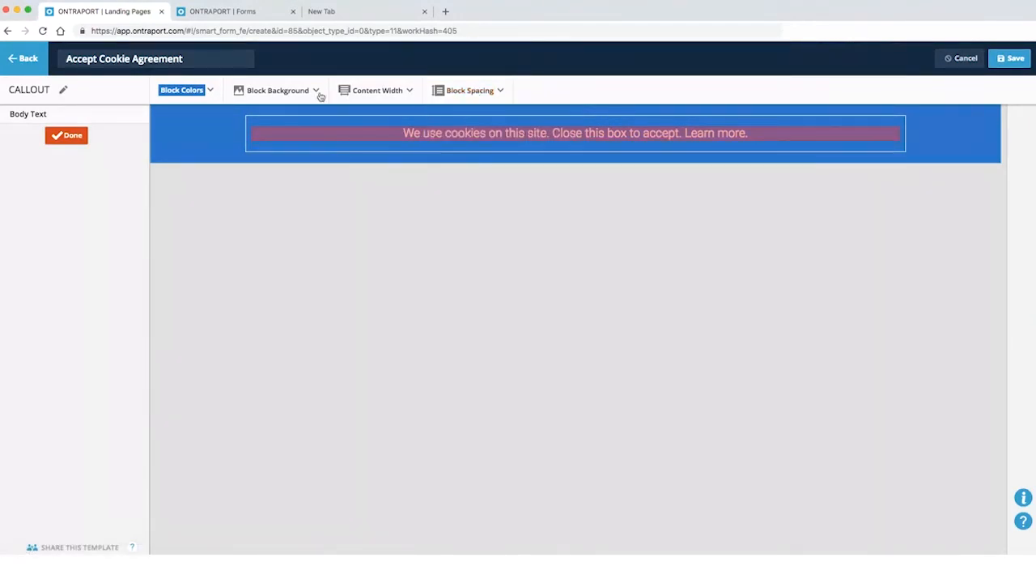
click(1010, 58)
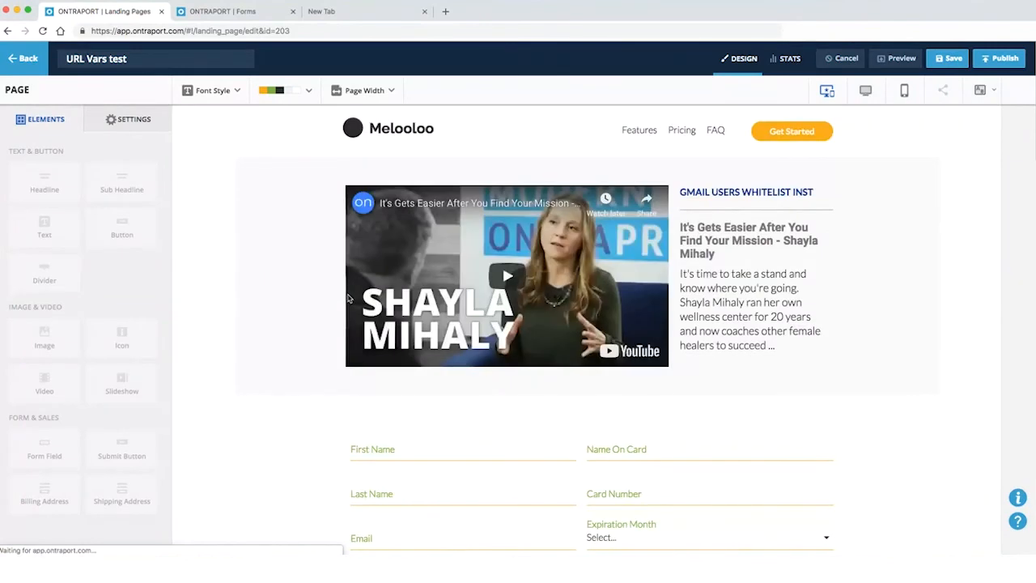
Try saving the landing page and dismiss the missing-submit-button warning
click(130, 121)
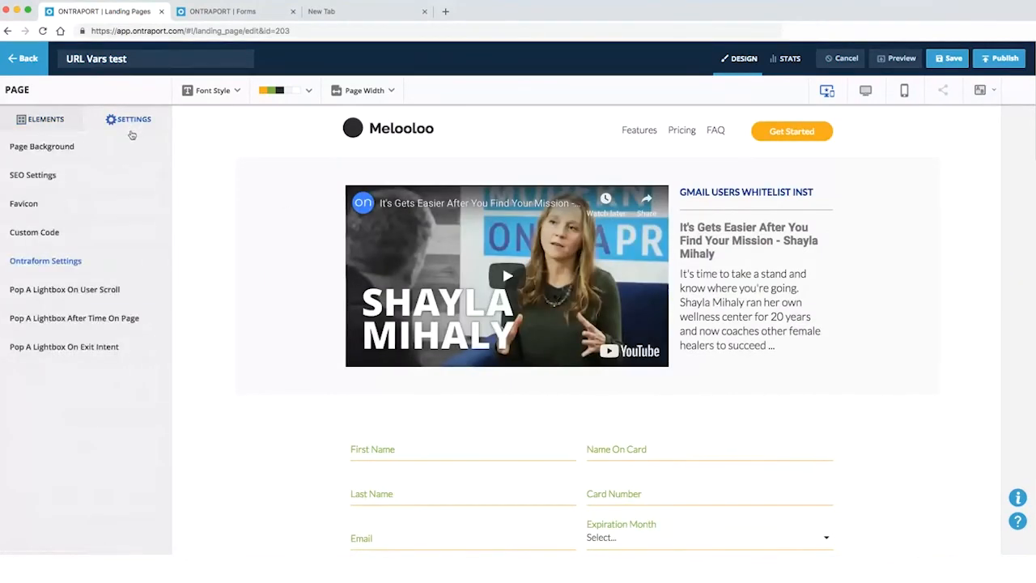
click(87, 320)
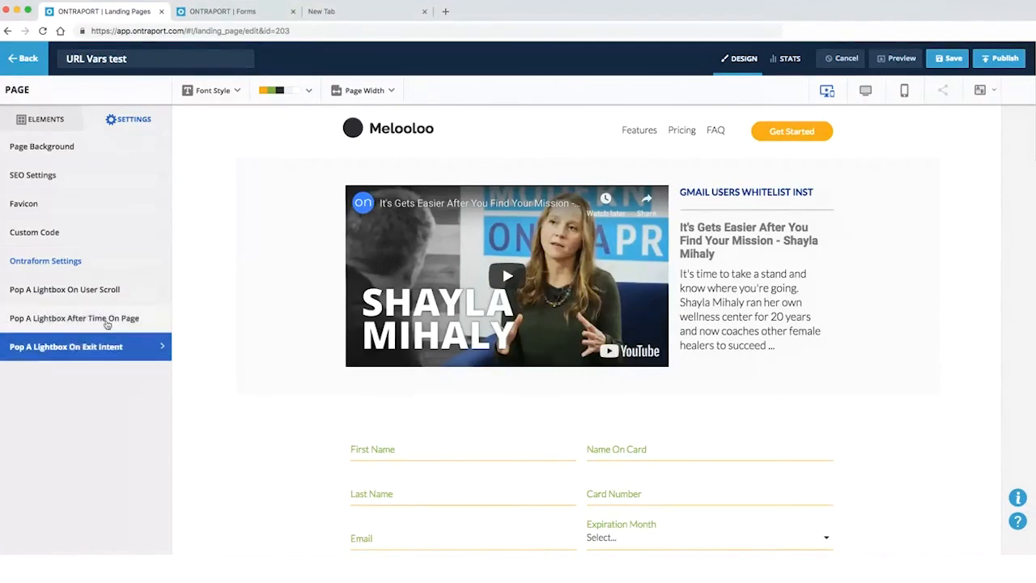
click(43, 125)
click(125, 123)
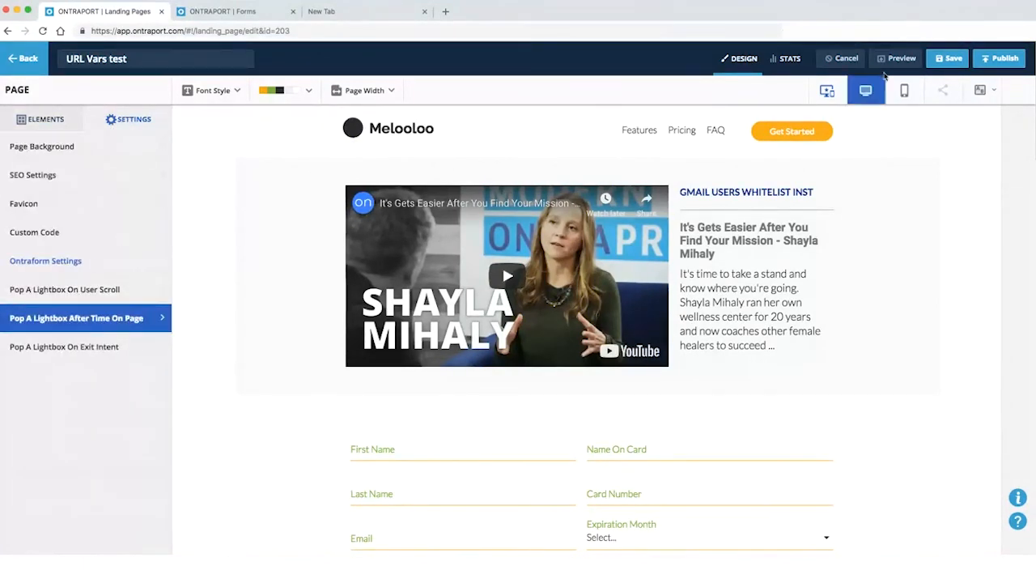
click(948, 58)
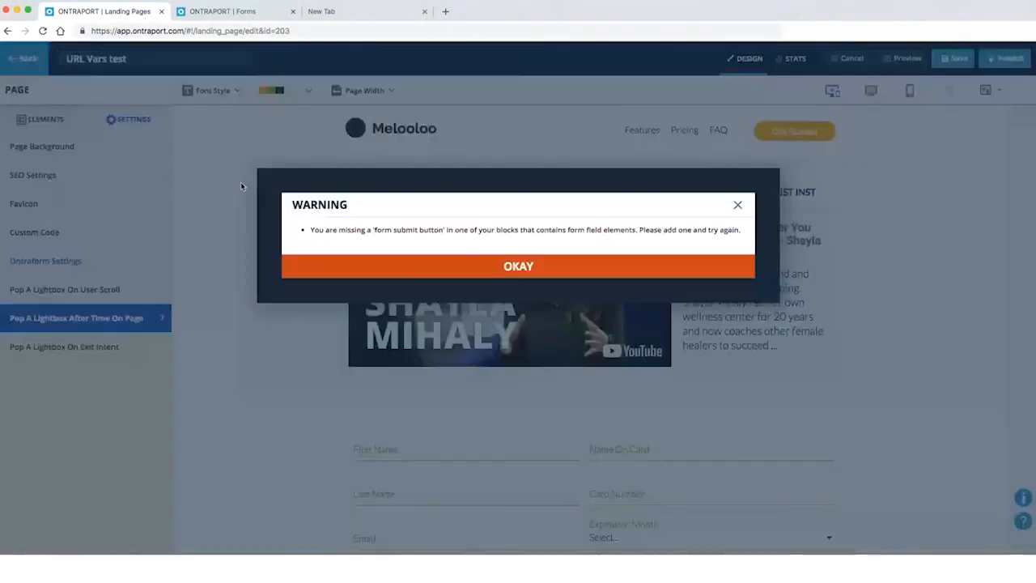
click(402, 262)
Go back to the Landing Pages list and reopen URL Vars test
scroll(434, 379, down, 5)
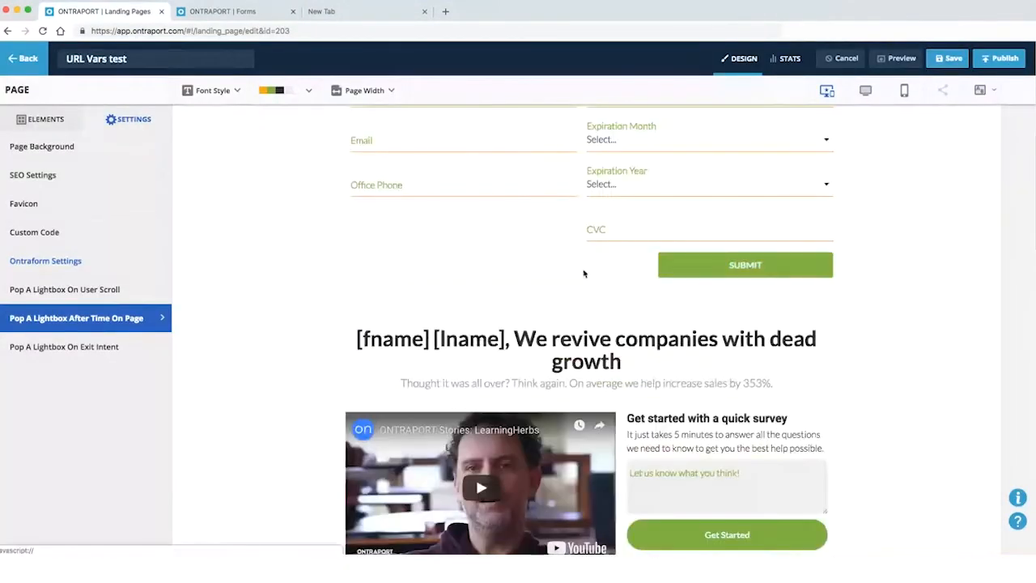
scroll(694, 270, up, 1)
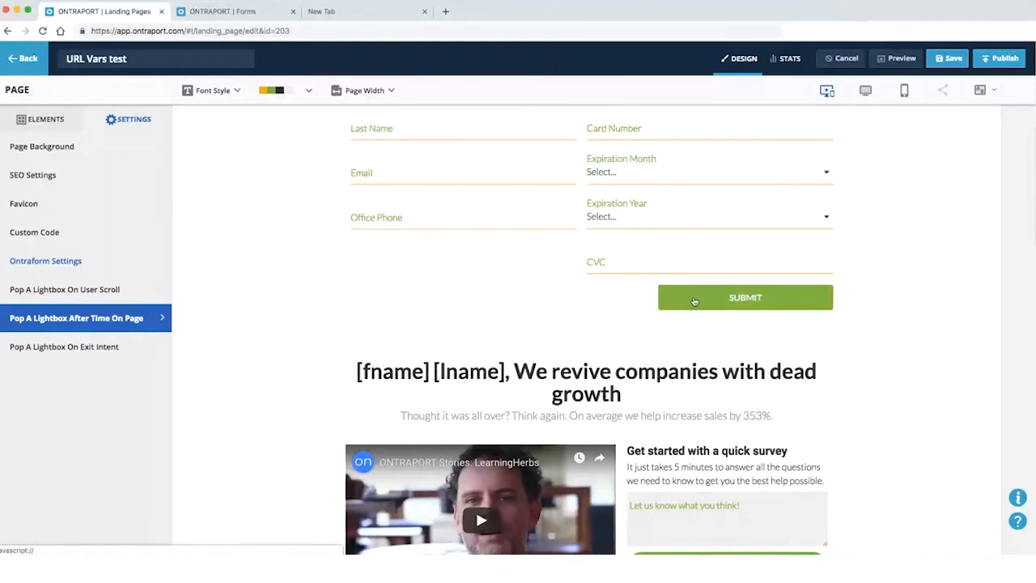
click(47, 119)
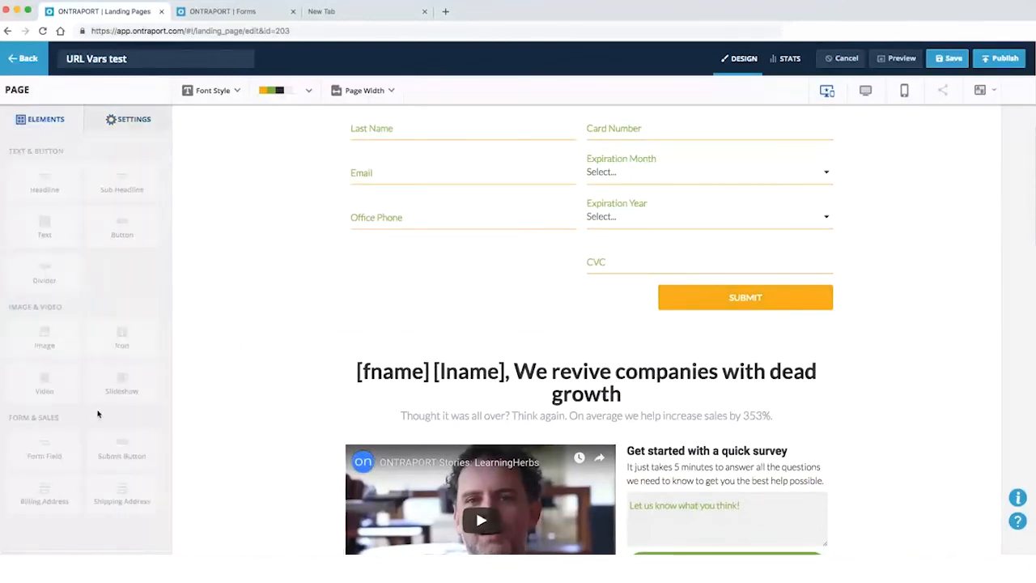
click(124, 123)
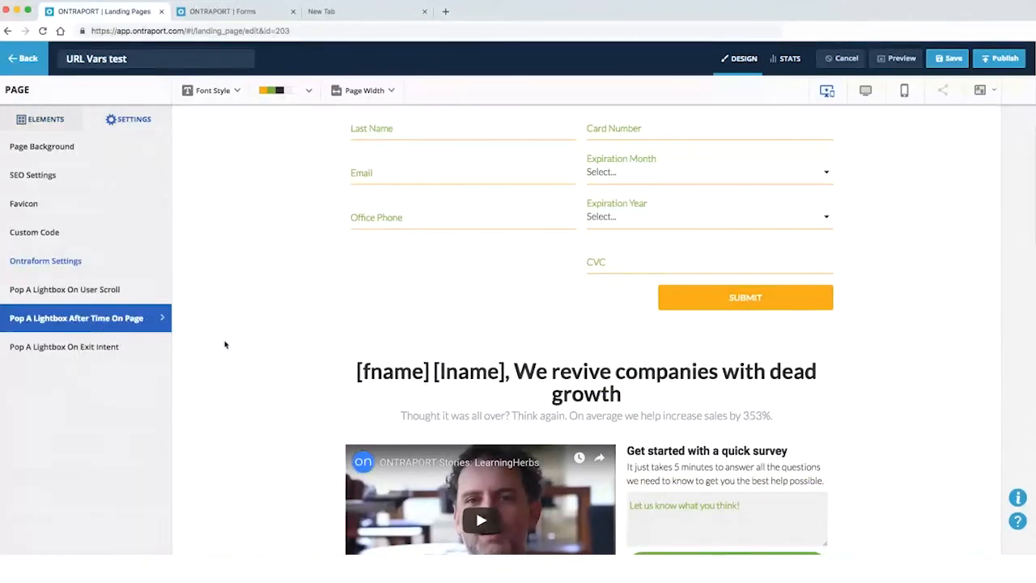
click(45, 119)
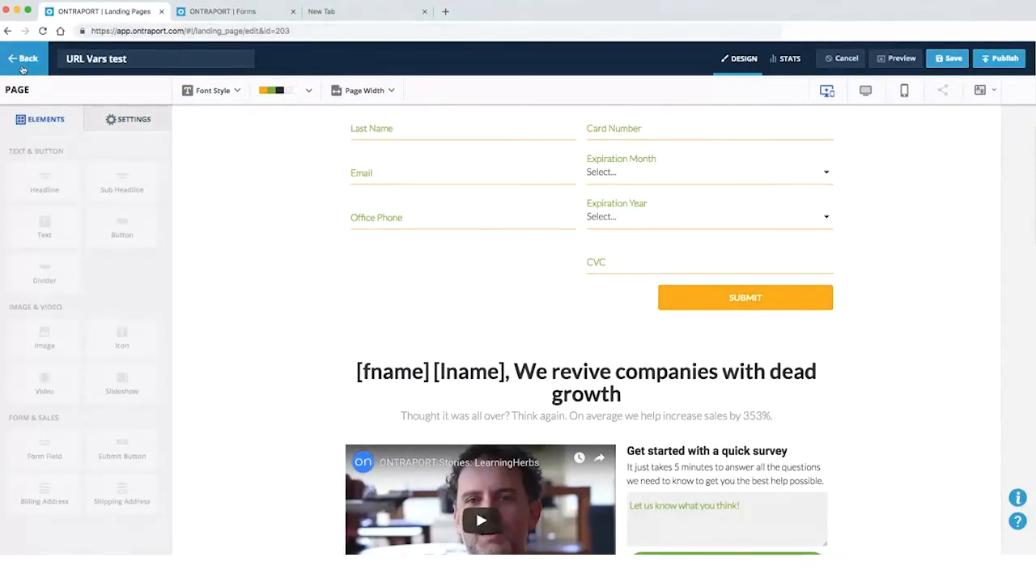
scroll(670, 206, up, 5)
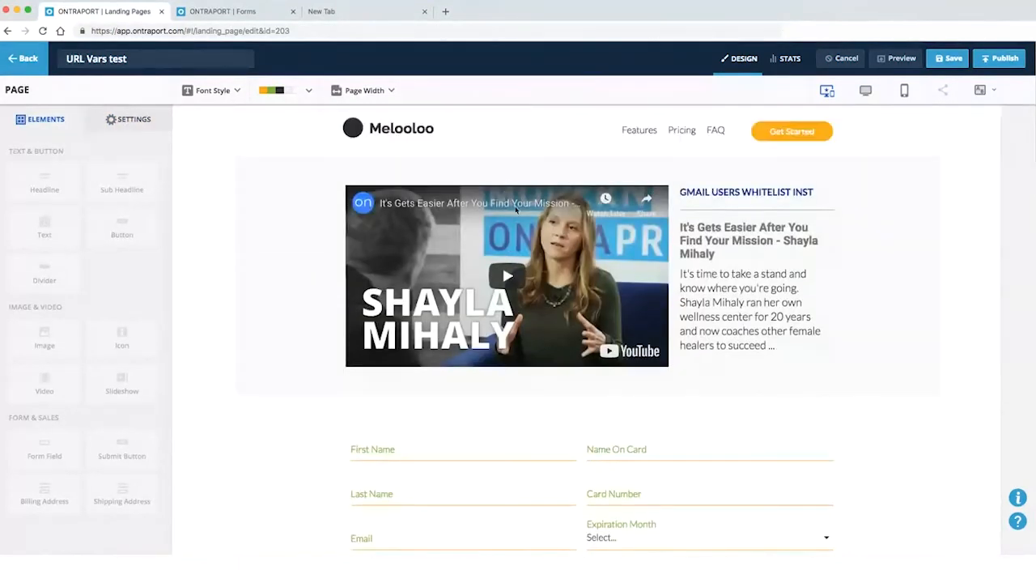
click(29, 60)
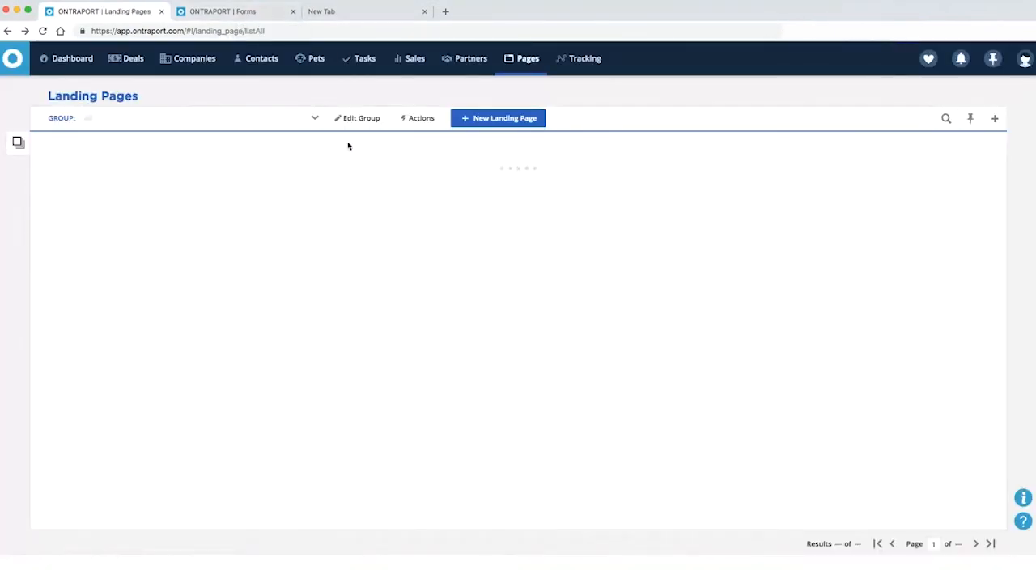
click(78, 167)
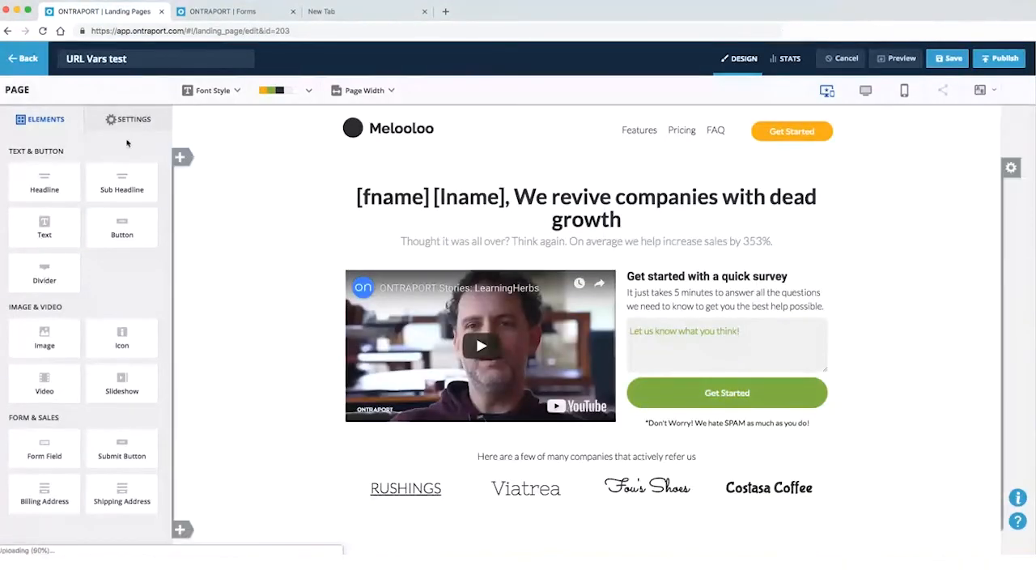
Pop Accept Cookie Agreement at the bottom of the page after 1 second
click(129, 120)
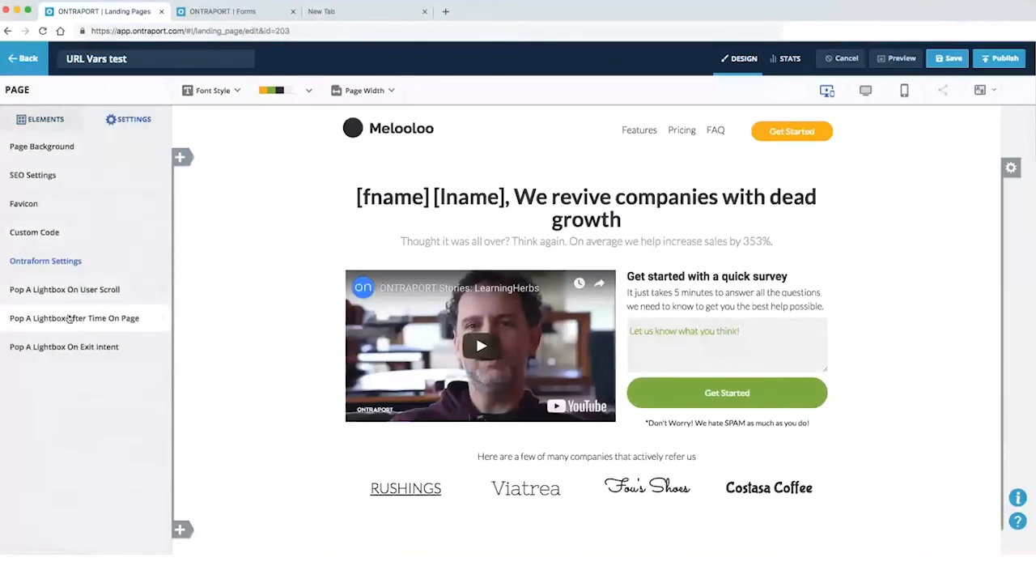
click(70, 318)
click(146, 139)
click(84, 176)
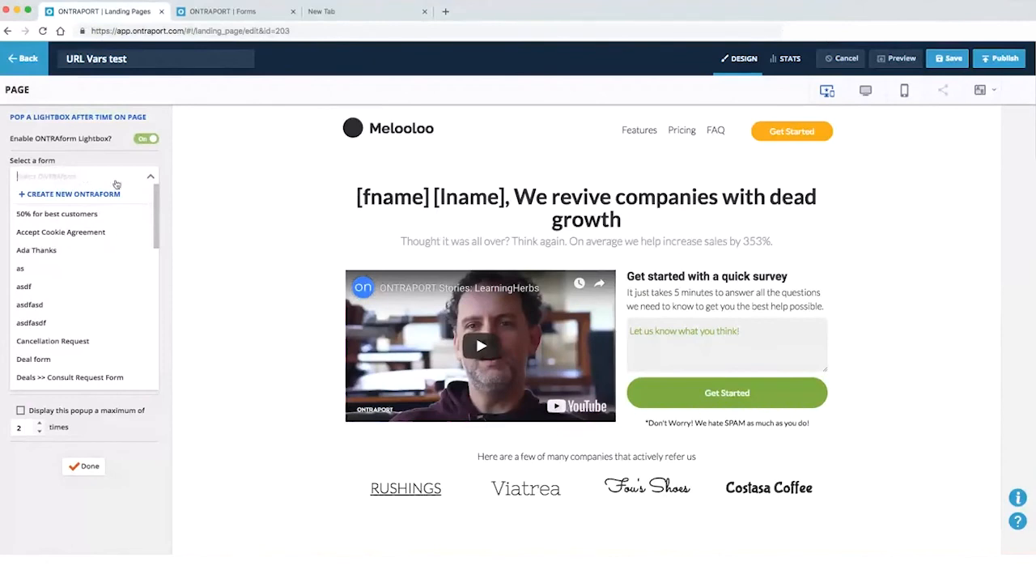
click(101, 232)
click(131, 239)
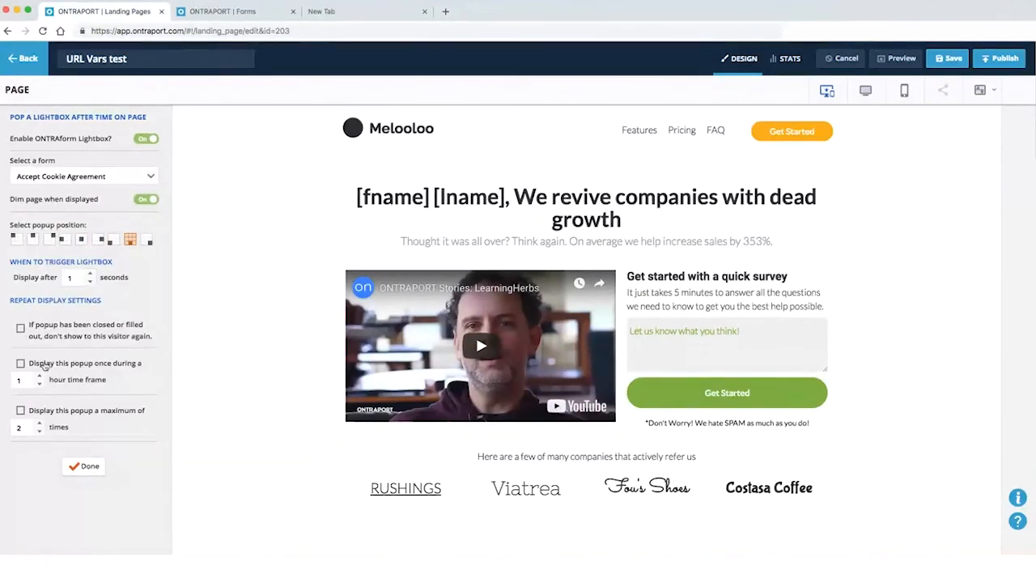
click(89, 467)
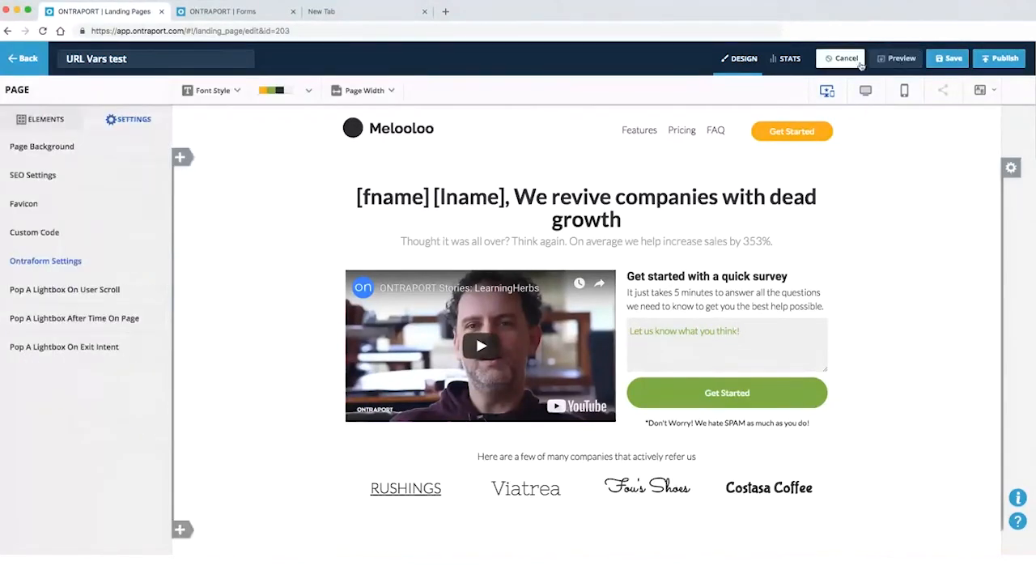
Review the on-scroll and timed lightbox settings, then preview the landing page
click(104, 291)
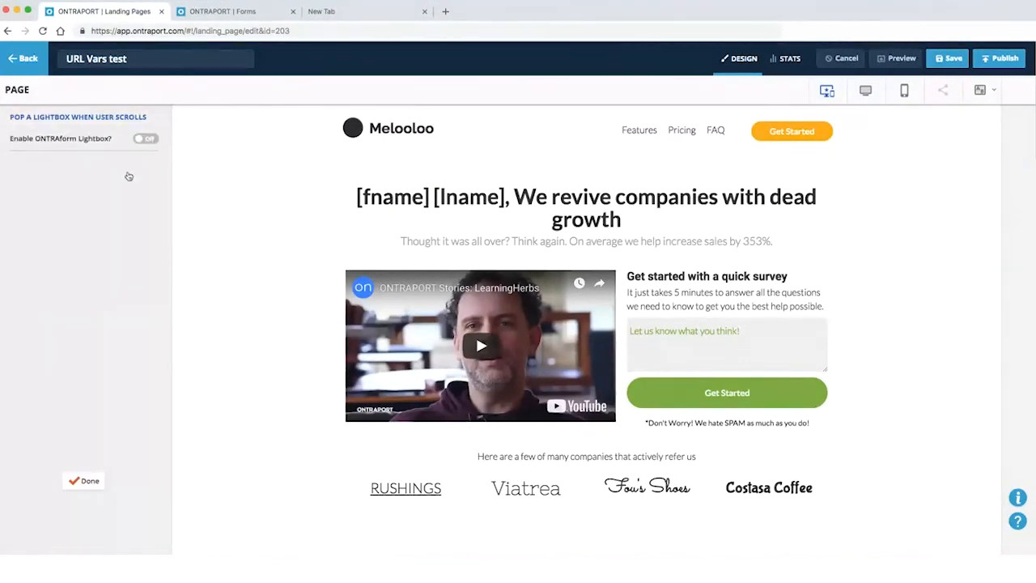
click(90, 480)
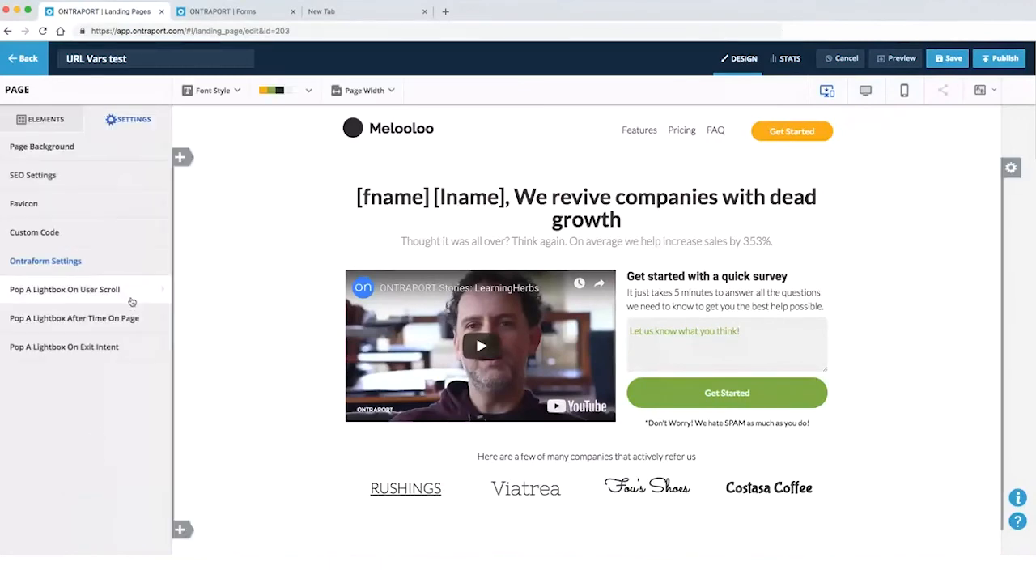
click(130, 296)
click(89, 482)
click(113, 318)
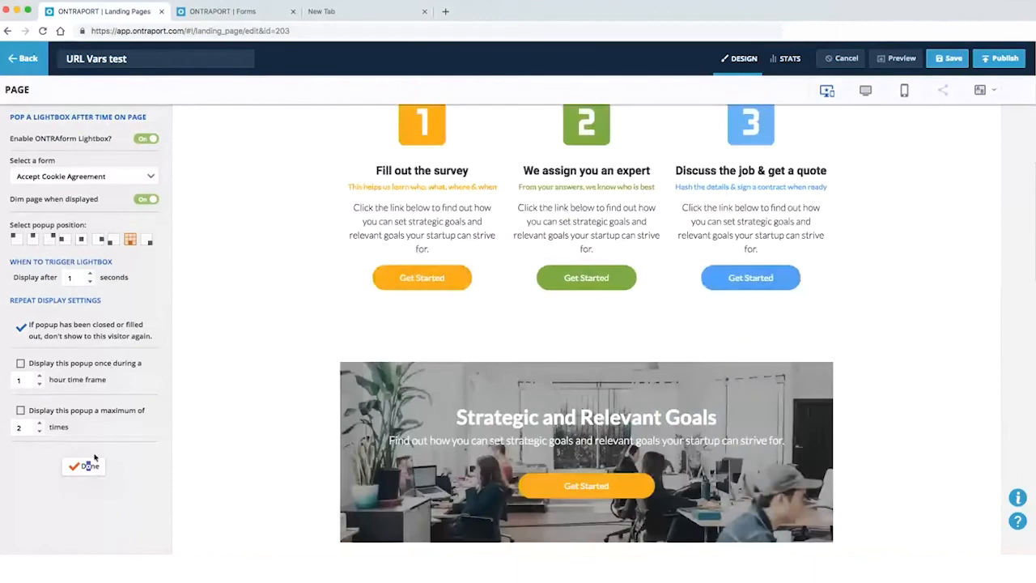
click(83, 466)
click(884, 62)
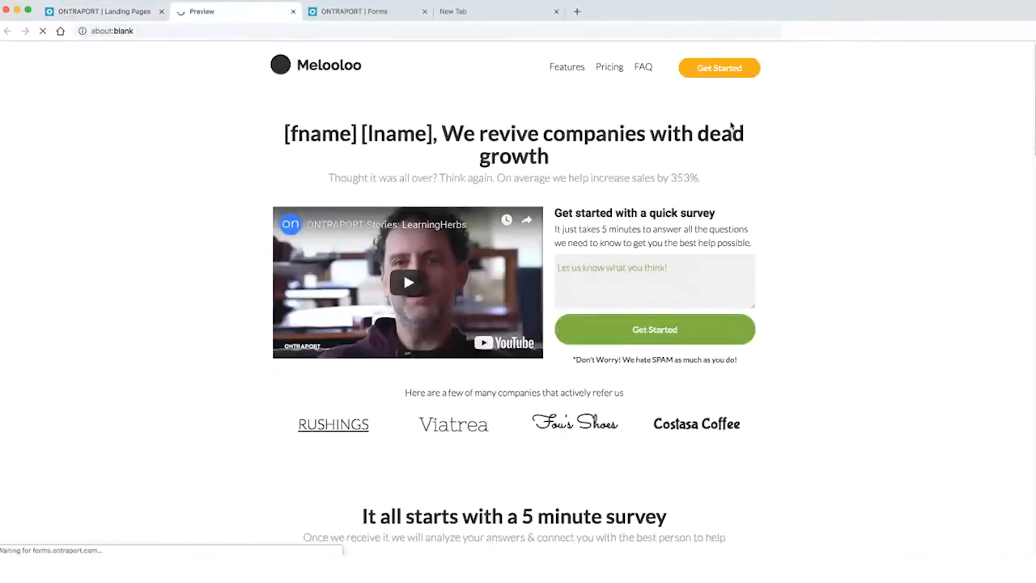
Dismiss the cookie banner in the preview and return to the 'URL Vars test' landing page editor
scroll(238, 523, down, 7)
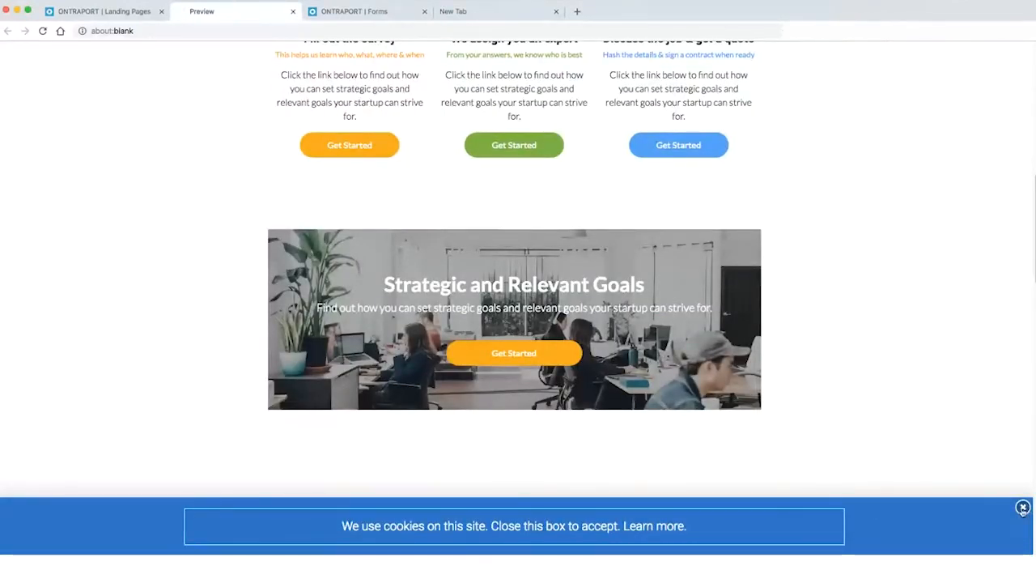
click(1023, 508)
scroll(421, 224, up, 8)
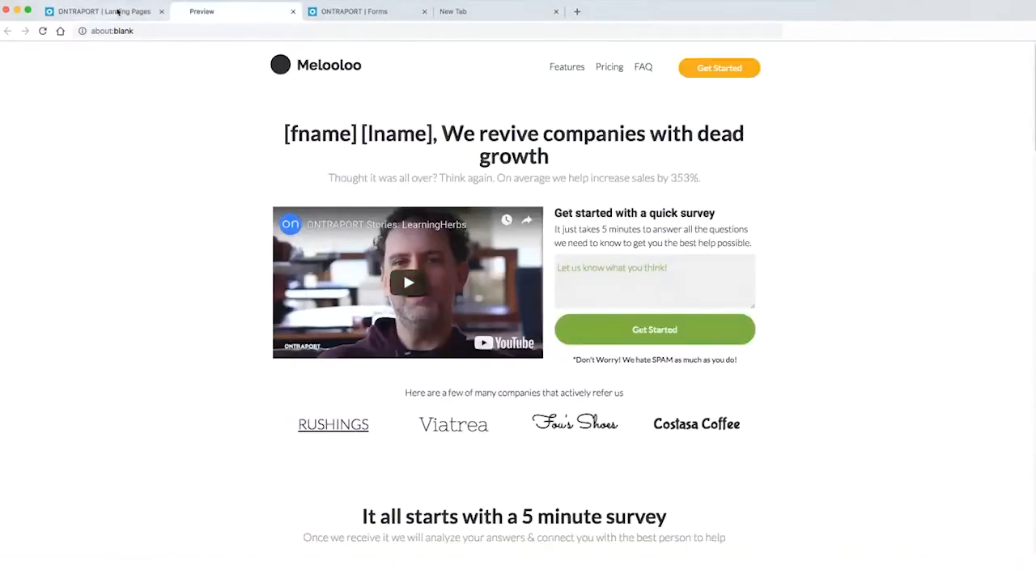
click(119, 11)
scroll(259, 369, up, 3)
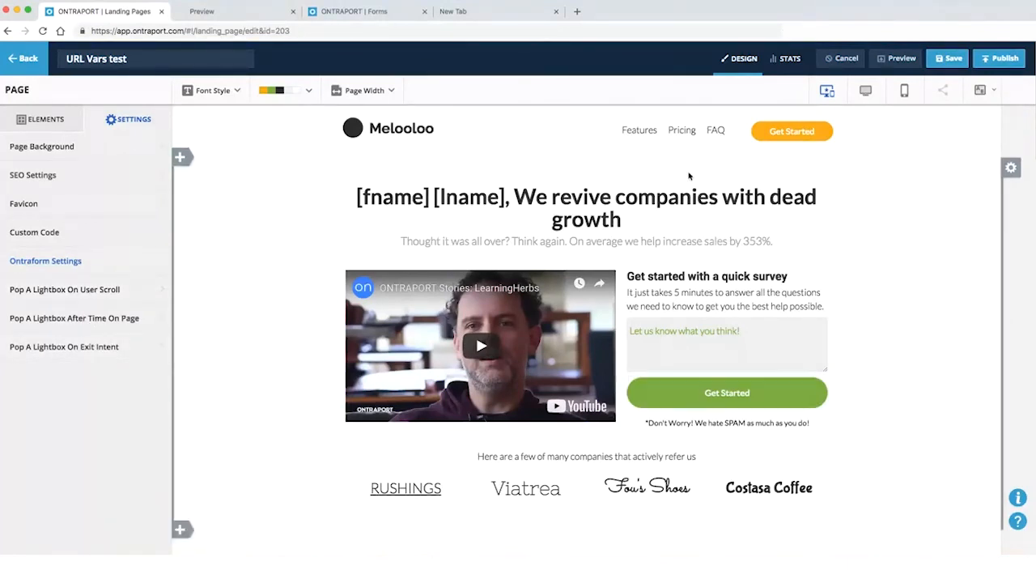
Link the header's Get Started button to the Cancellation Request ONTRAform lightbox and preview the page
mouse_move(768, 134)
click(771, 134)
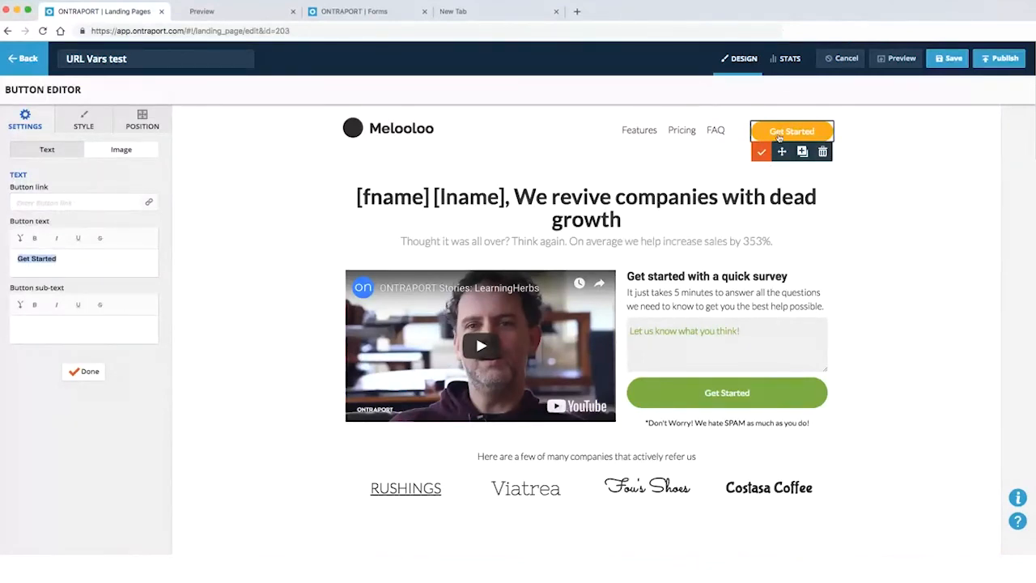
click(18, 197)
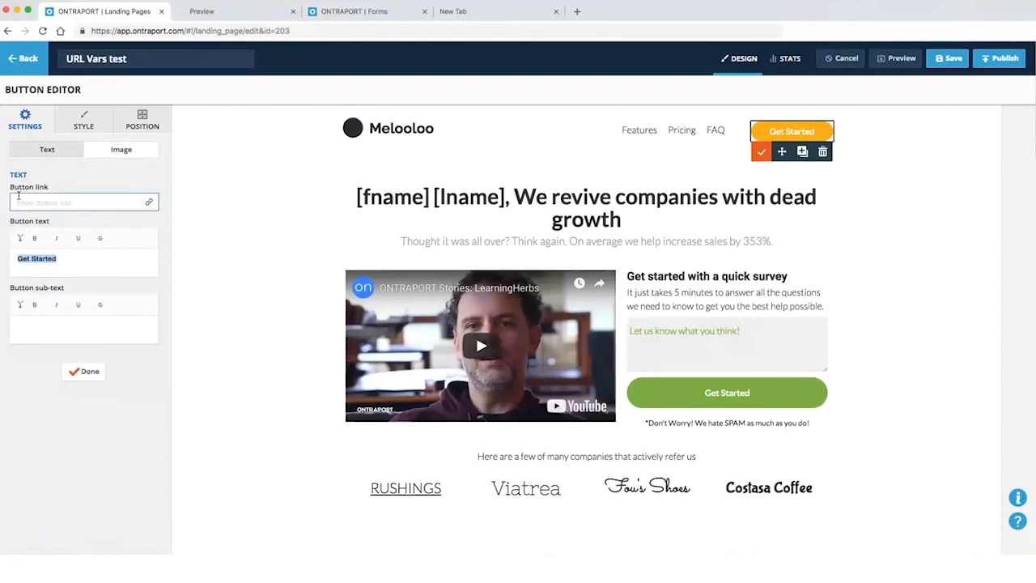
click(42, 206)
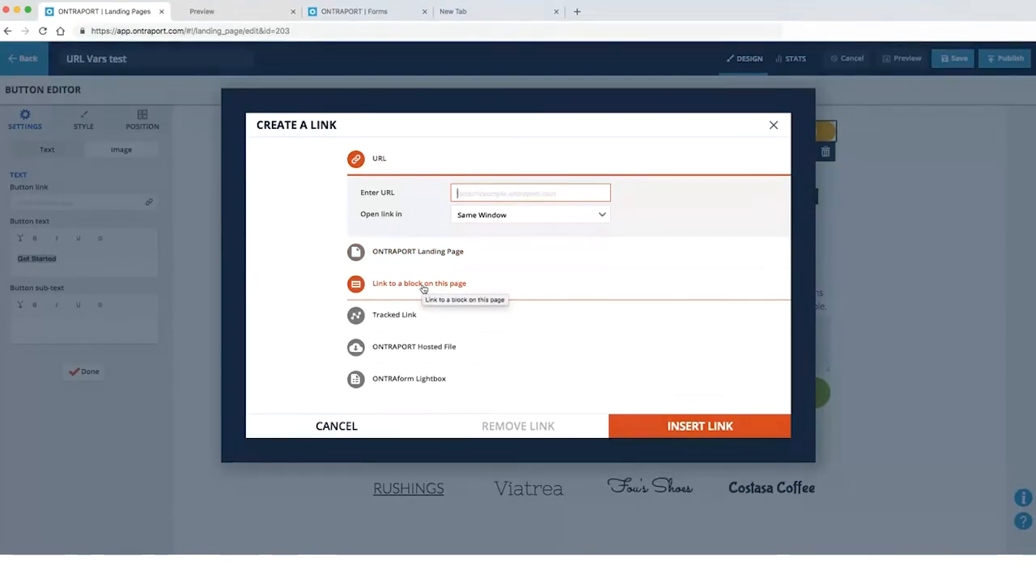
click(394, 381)
click(479, 360)
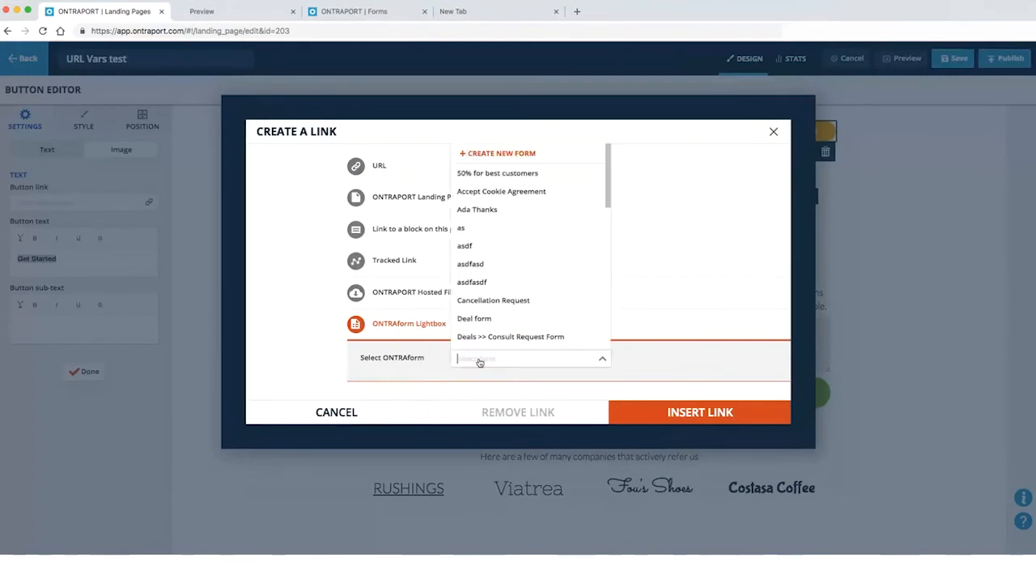
click(499, 192)
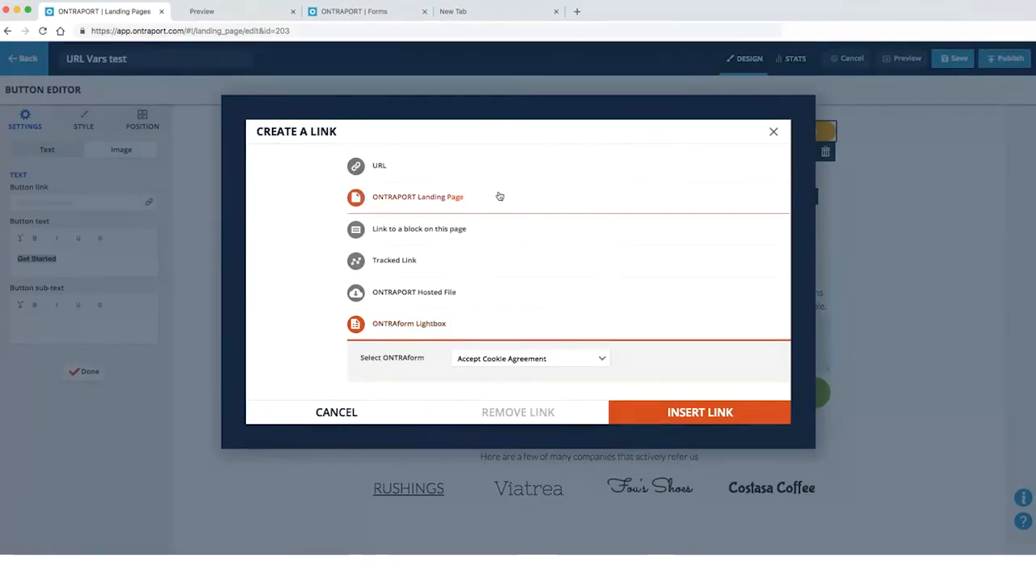
click(502, 359)
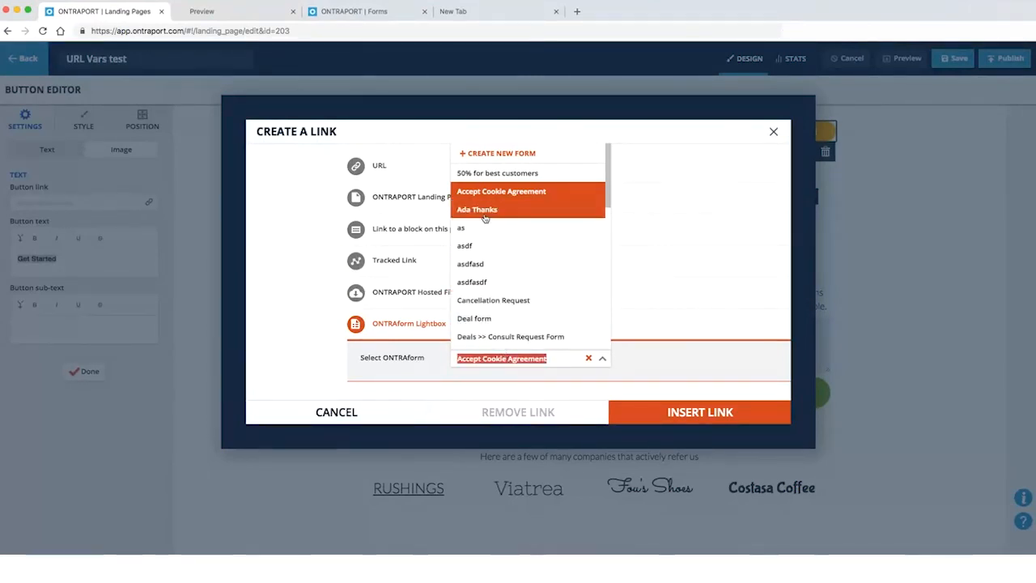
click(486, 304)
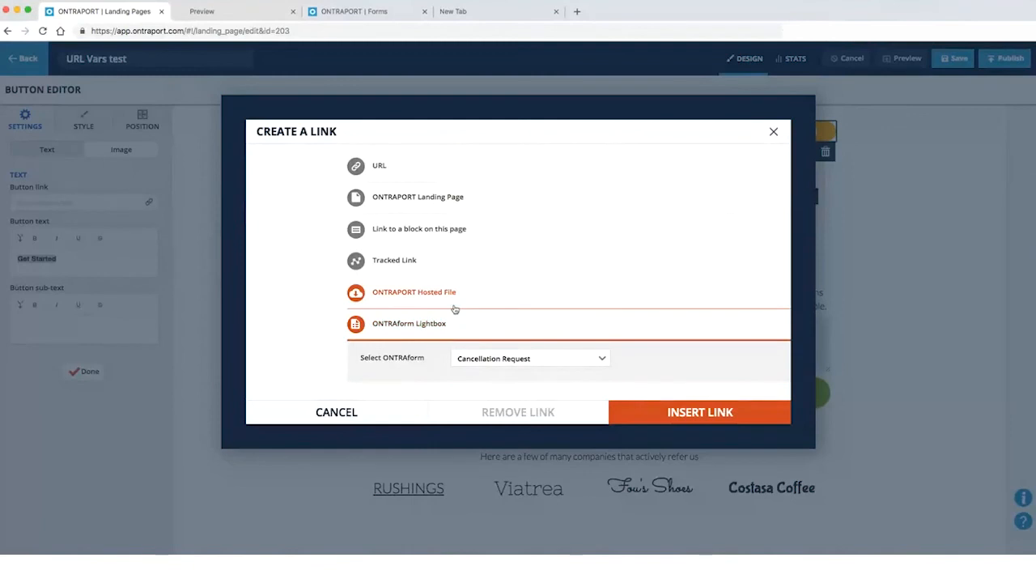
click(674, 417)
click(897, 58)
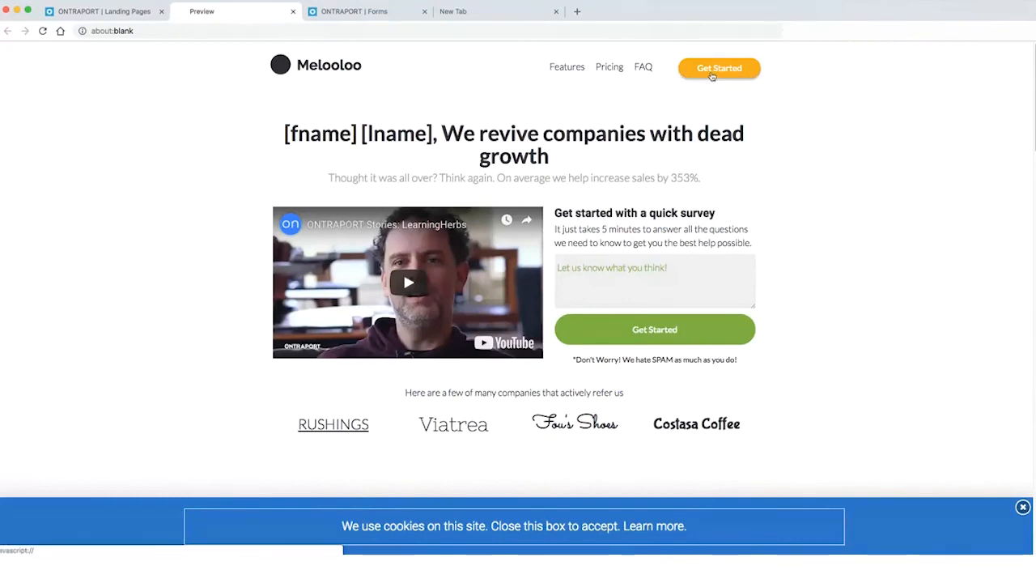
Recheck the cookie banner in the preview, close the Button Editor, and return to the landing page editor
click(150, 11)
click(231, 13)
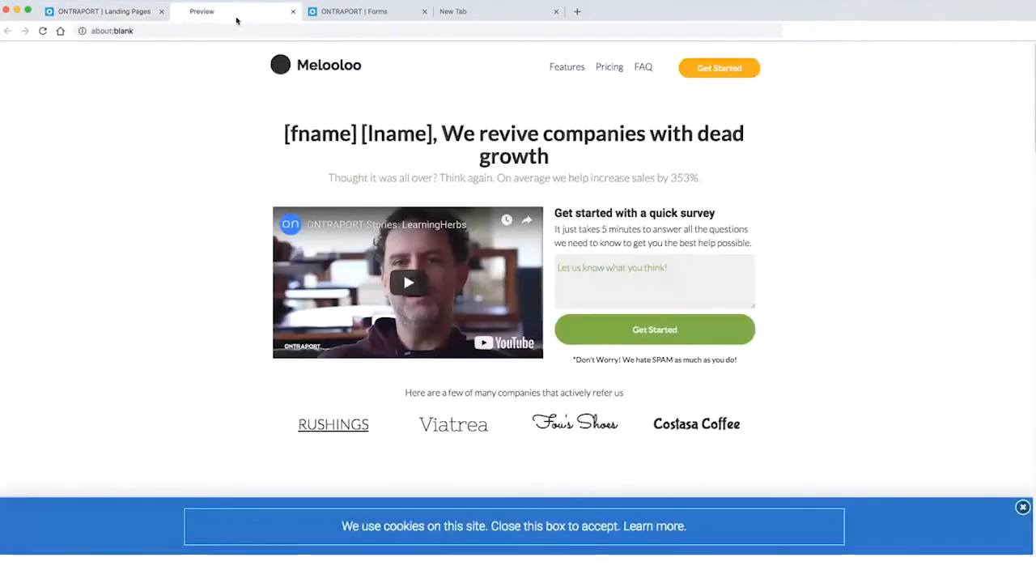
click(110, 11)
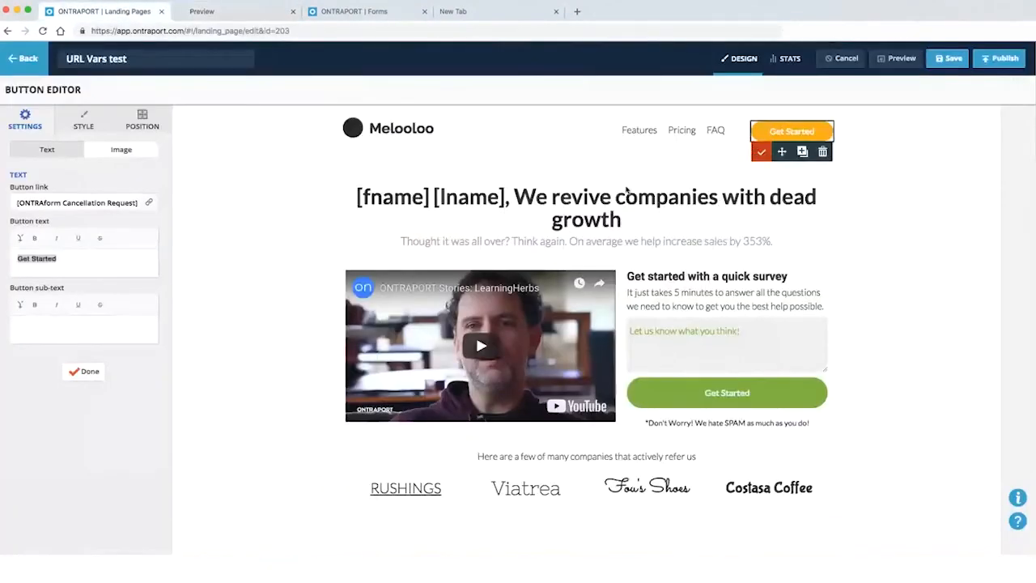
click(179, 211)
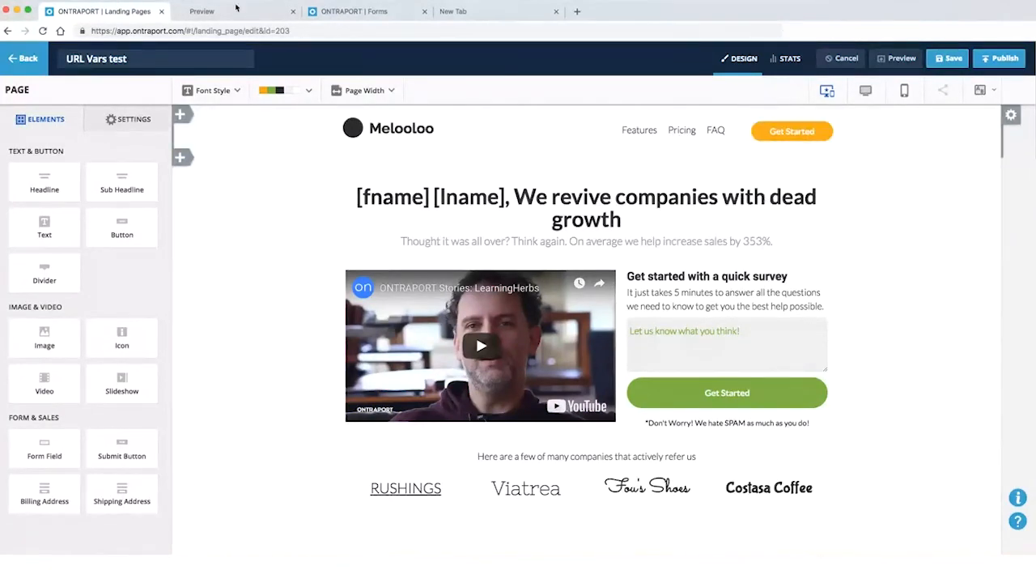
click(215, 19)
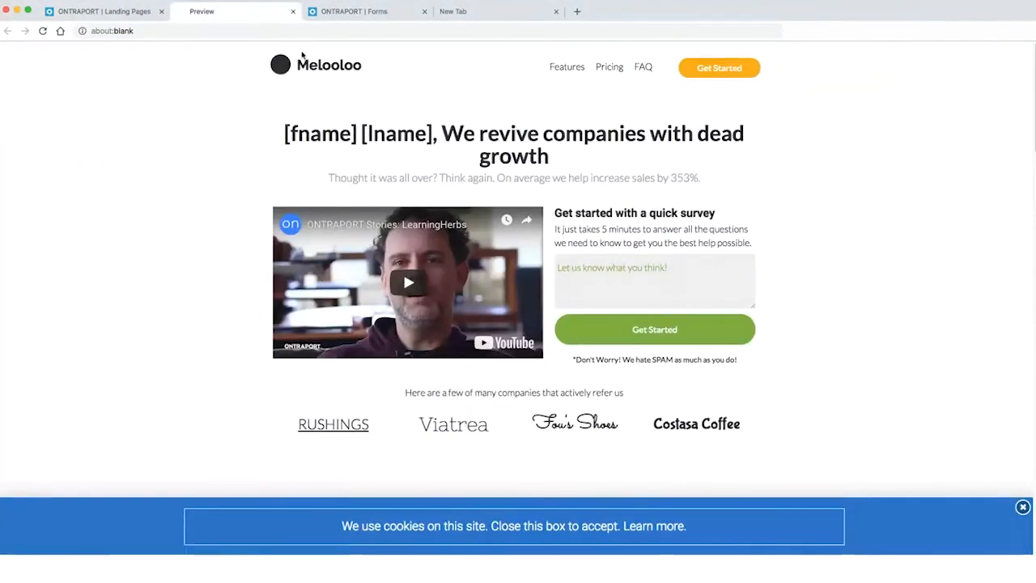
click(124, 18)
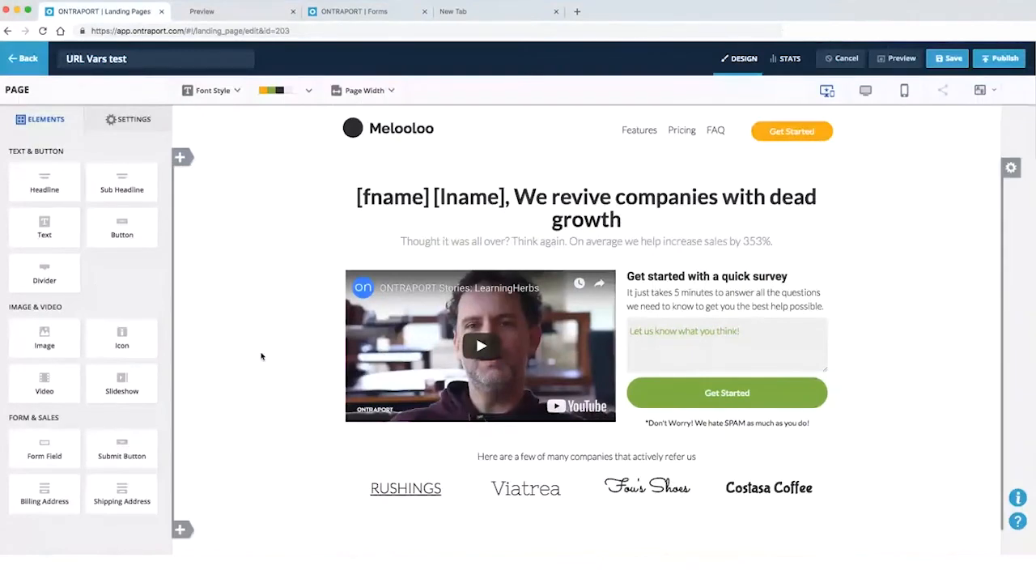
From the Forms list, start a new ONTRAform via New Form > Create New
click(365, 10)
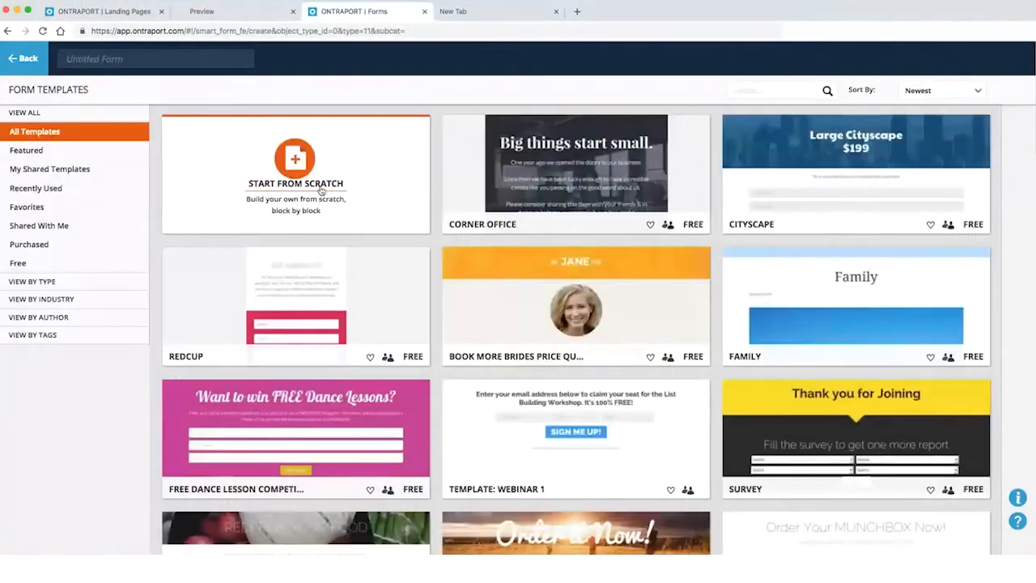
click(24, 60)
mouse_move(260, 65)
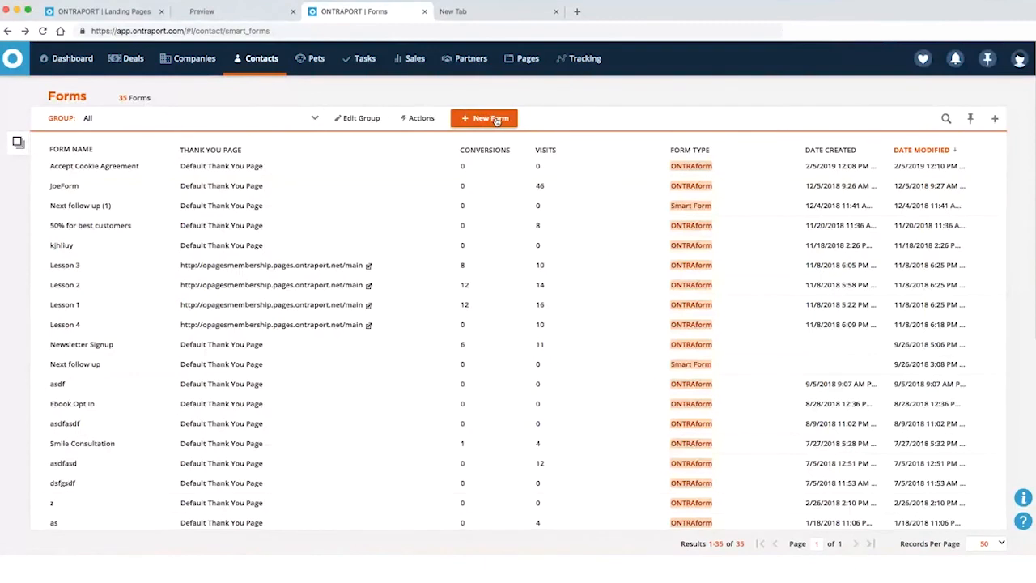
click(490, 119)
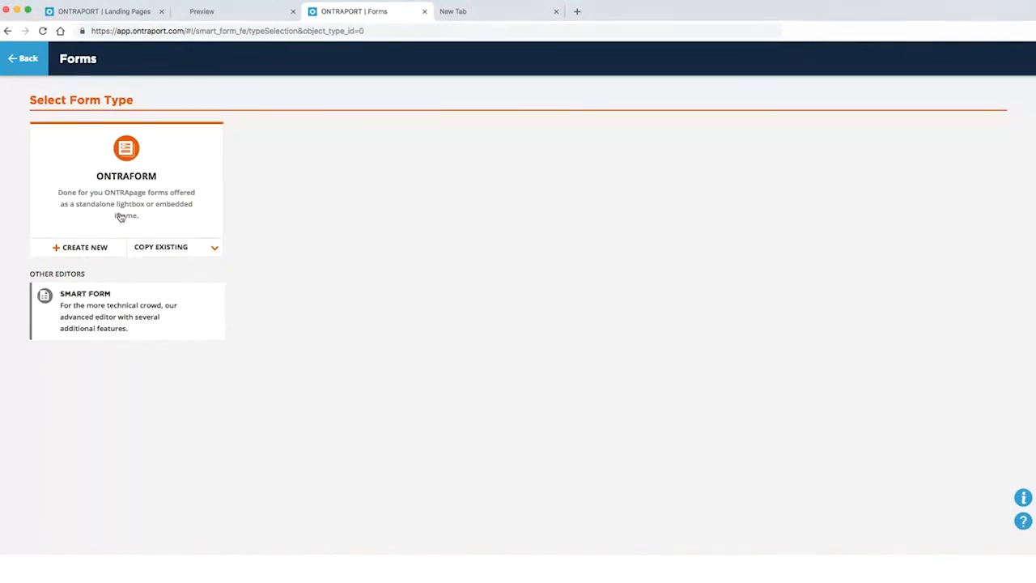
click(169, 176)
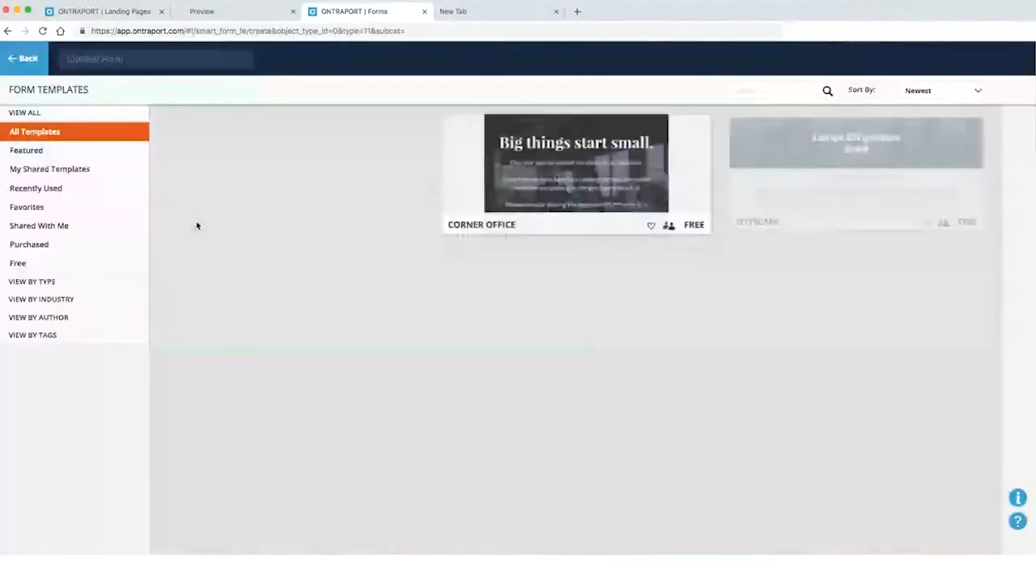
Pick the Large Cityscape order form template and attempt to save and publish it
click(652, 221)
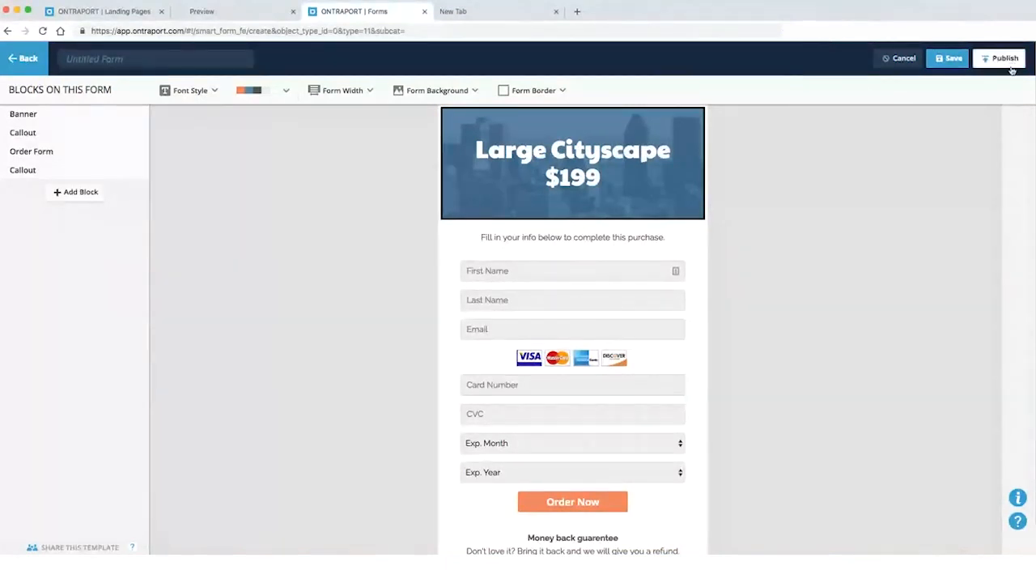
click(947, 59)
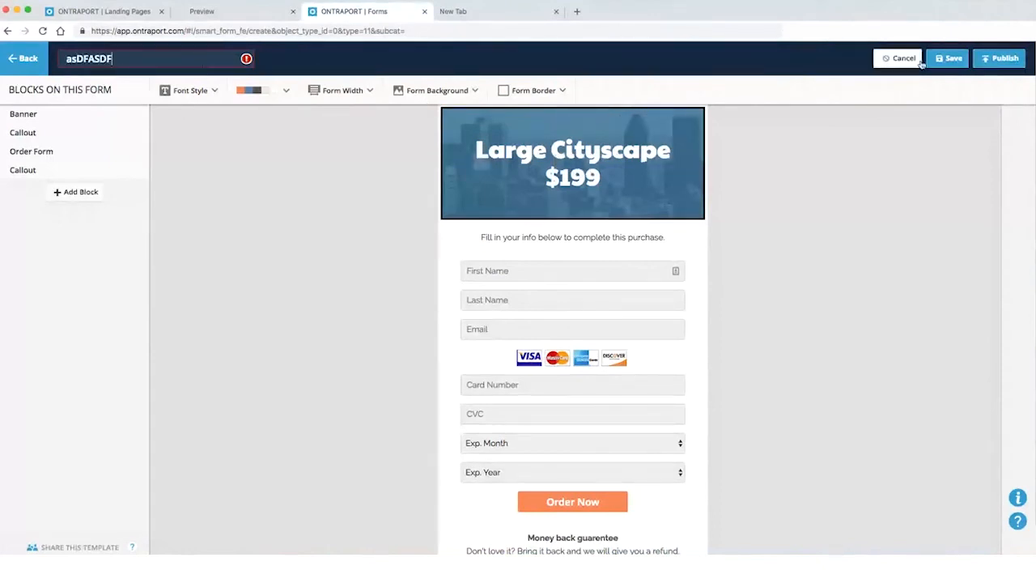
click(1001, 60)
click(289, 268)
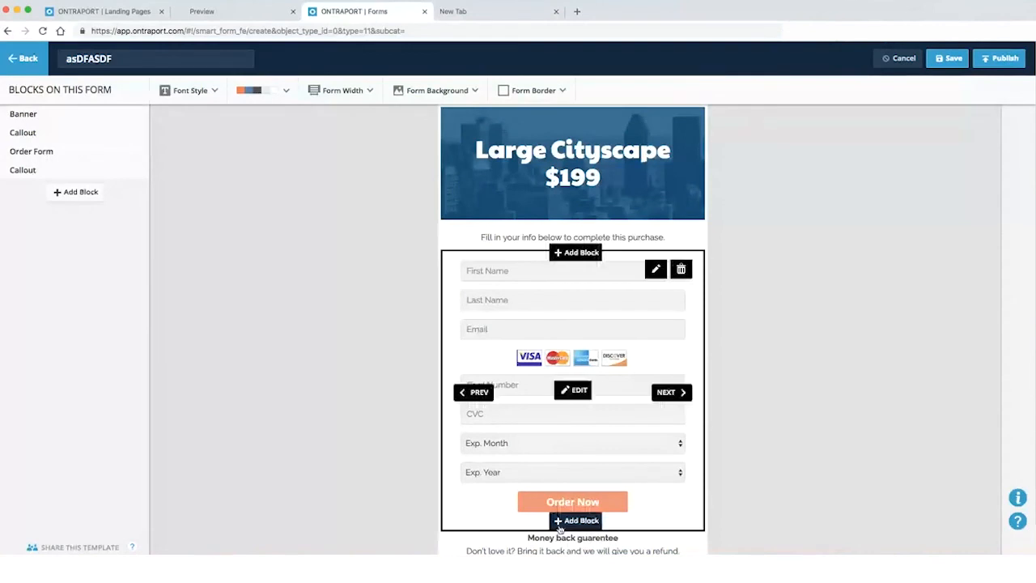
Add paypal as the order form's payment gateway and save the payment settings
click(568, 498)
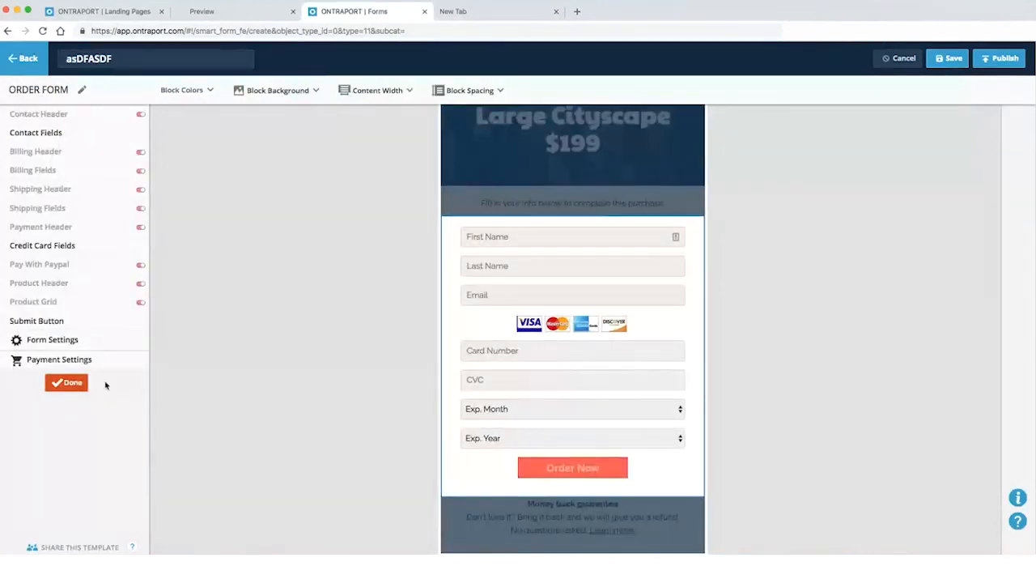
click(46, 361)
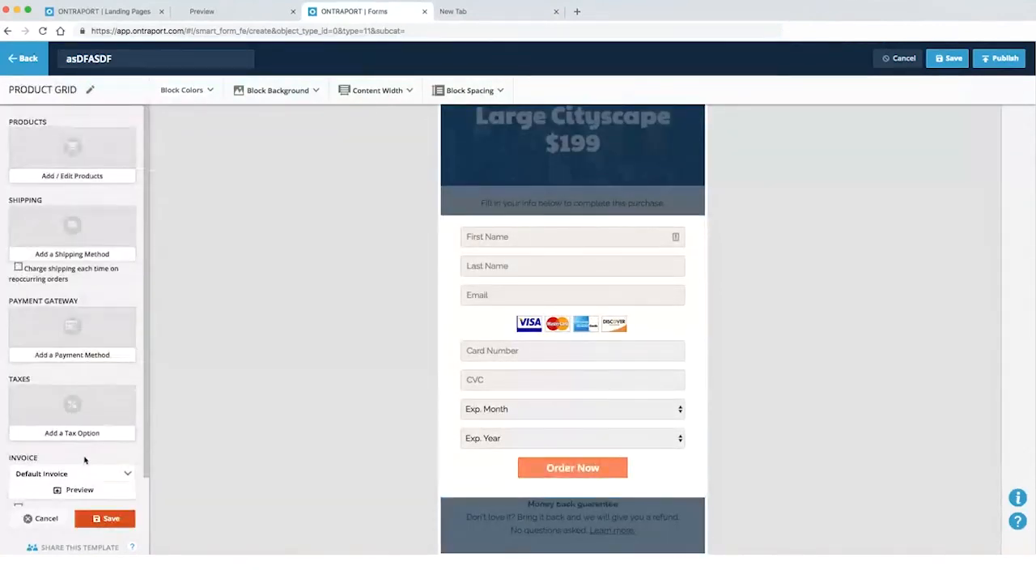
scroll(84, 460, down, 2)
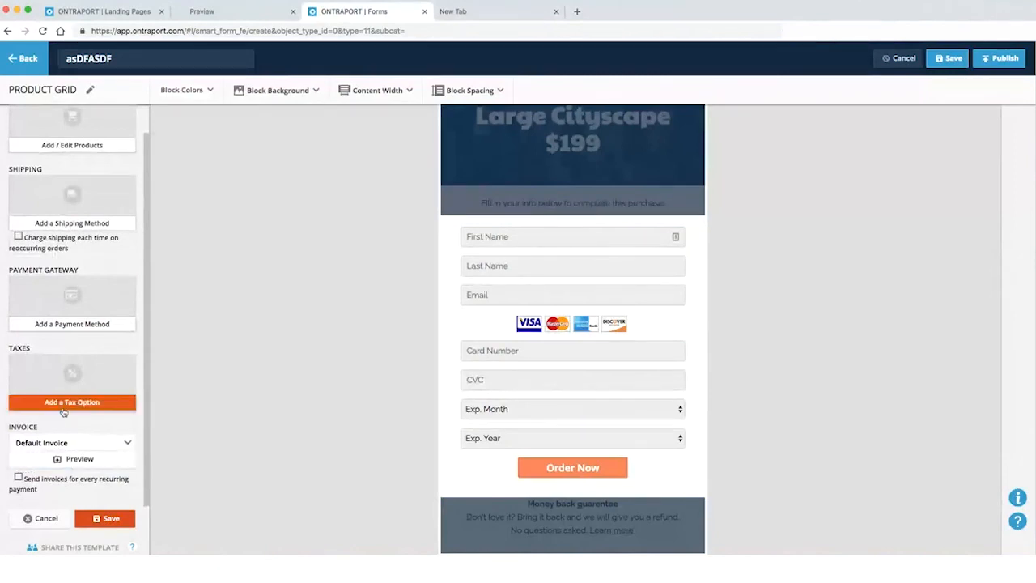
click(59, 328)
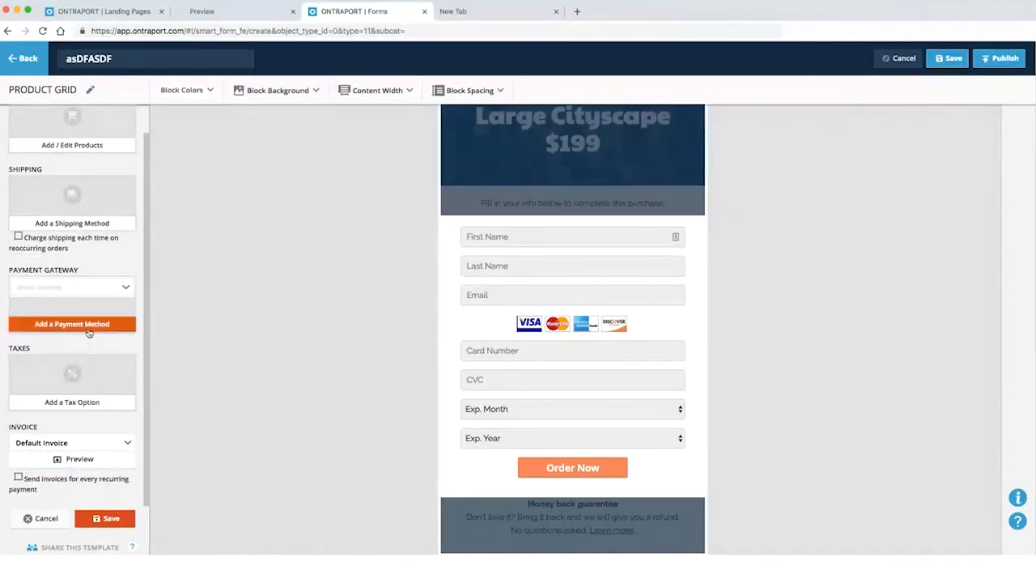
click(63, 288)
click(62, 342)
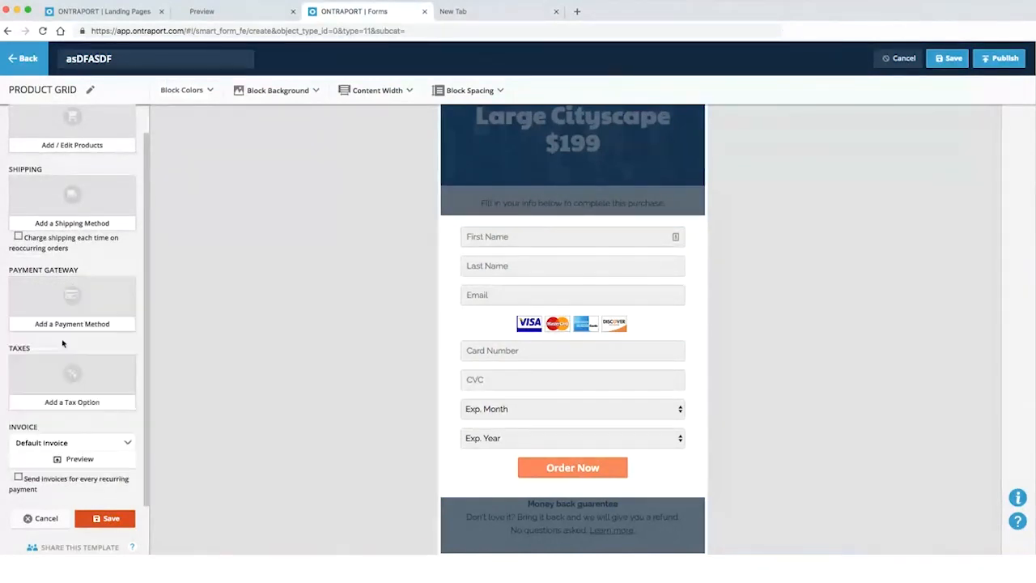
click(82, 329)
click(65, 304)
click(64, 341)
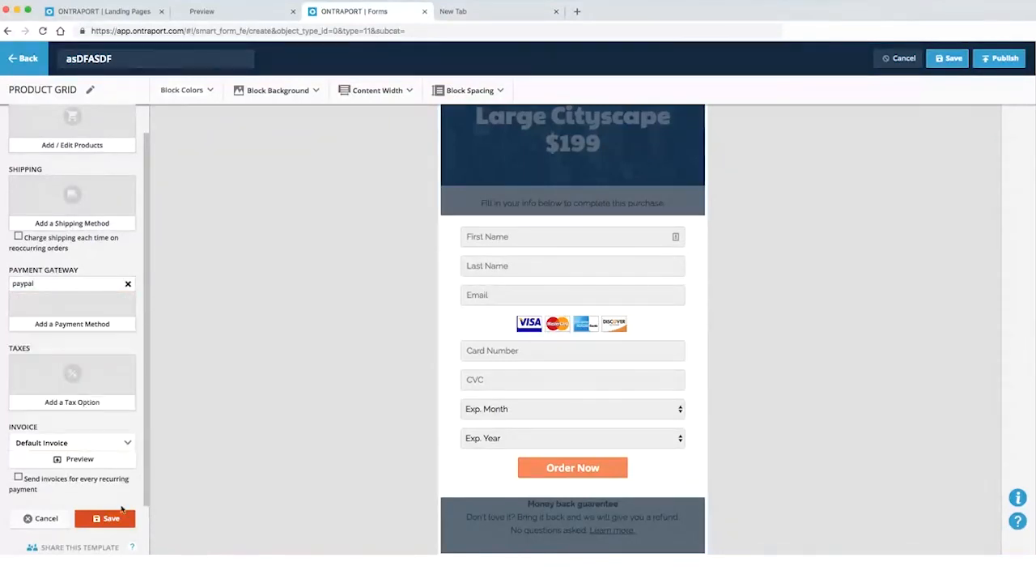
click(113, 516)
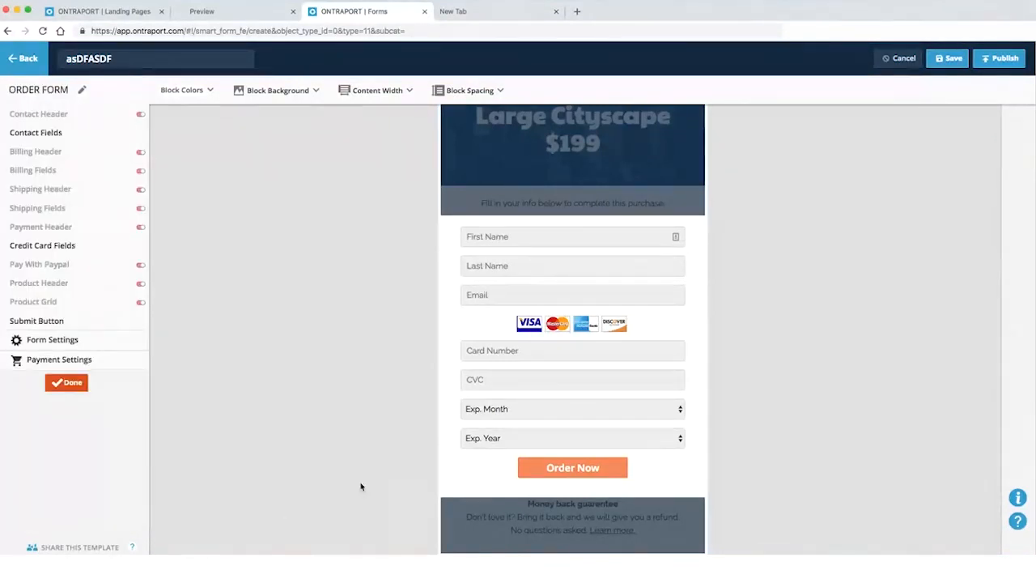
Add the 42 cats product to the order form's product grid
click(963, 64)
click(475, 263)
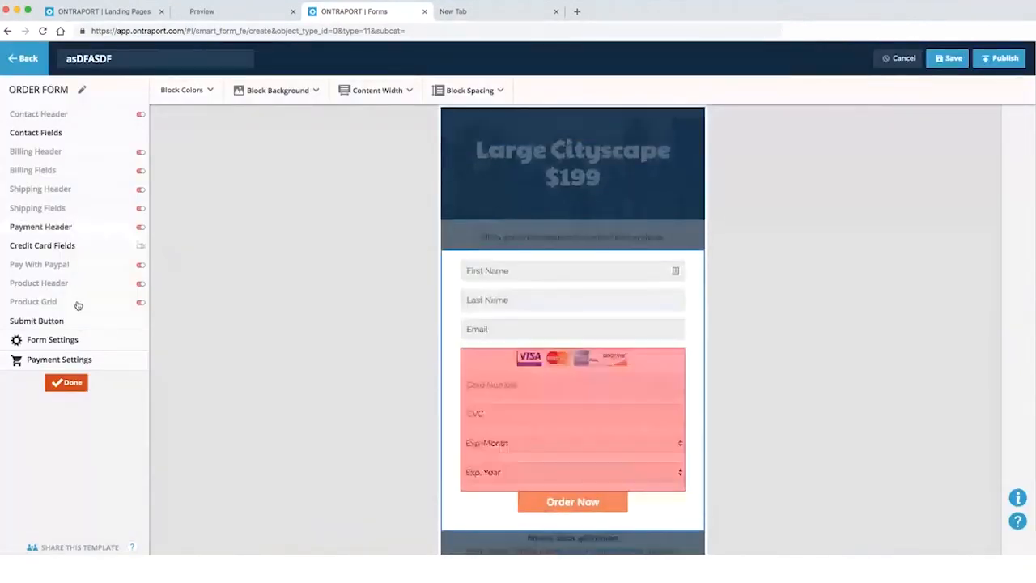
click(55, 363)
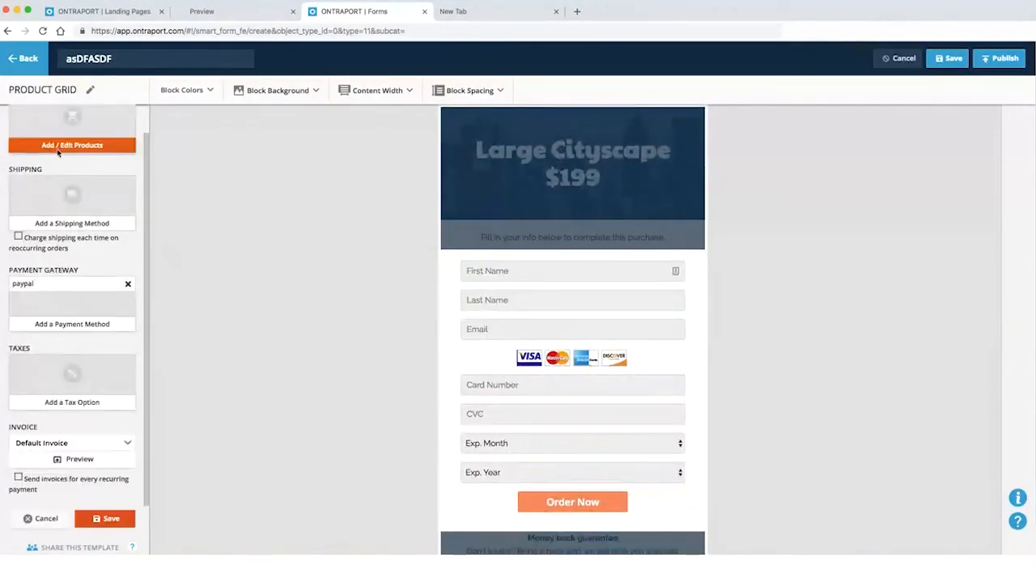
click(56, 149)
click(312, 242)
click(189, 274)
click(375, 312)
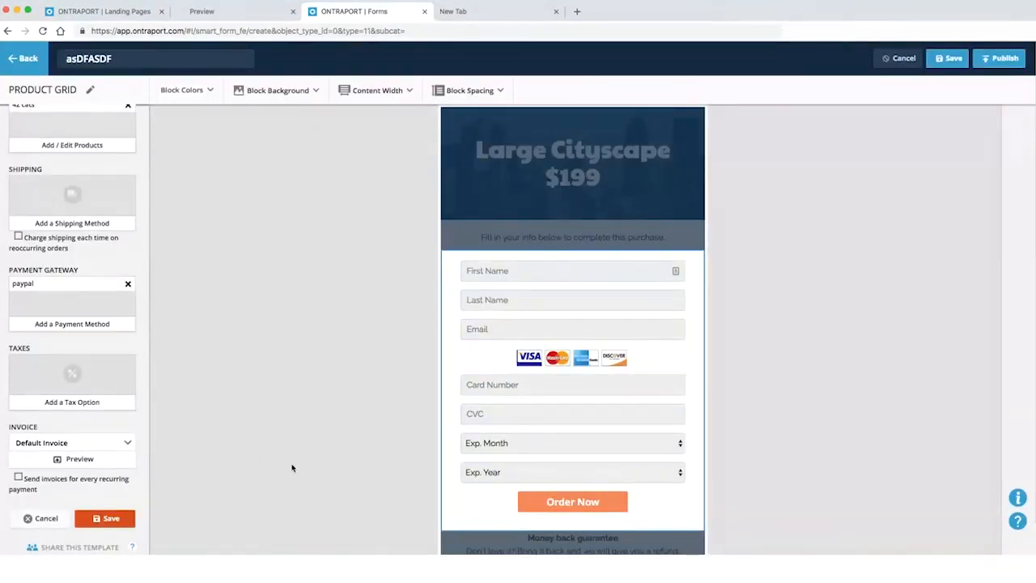
click(1003, 63)
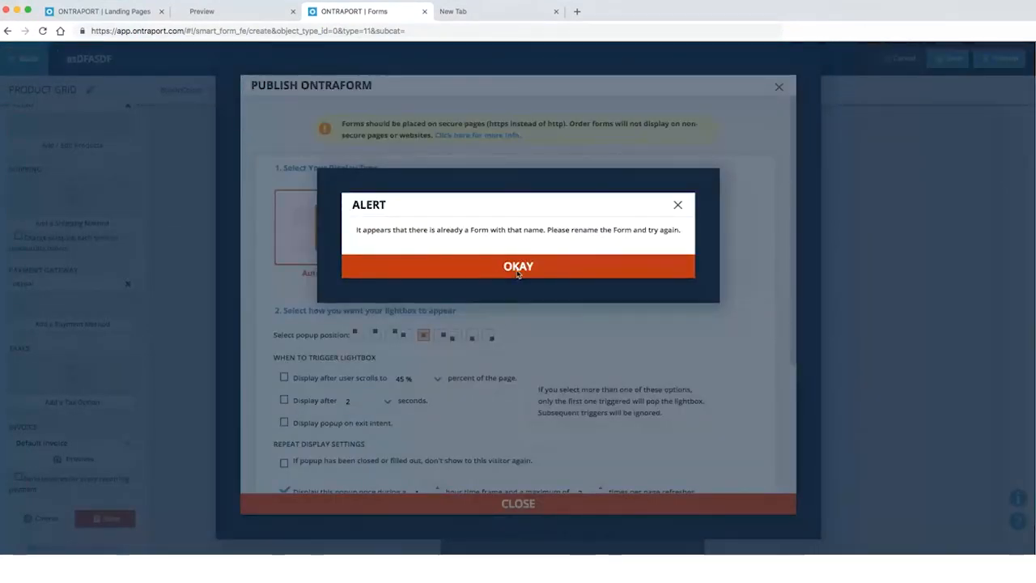
click(456, 269)
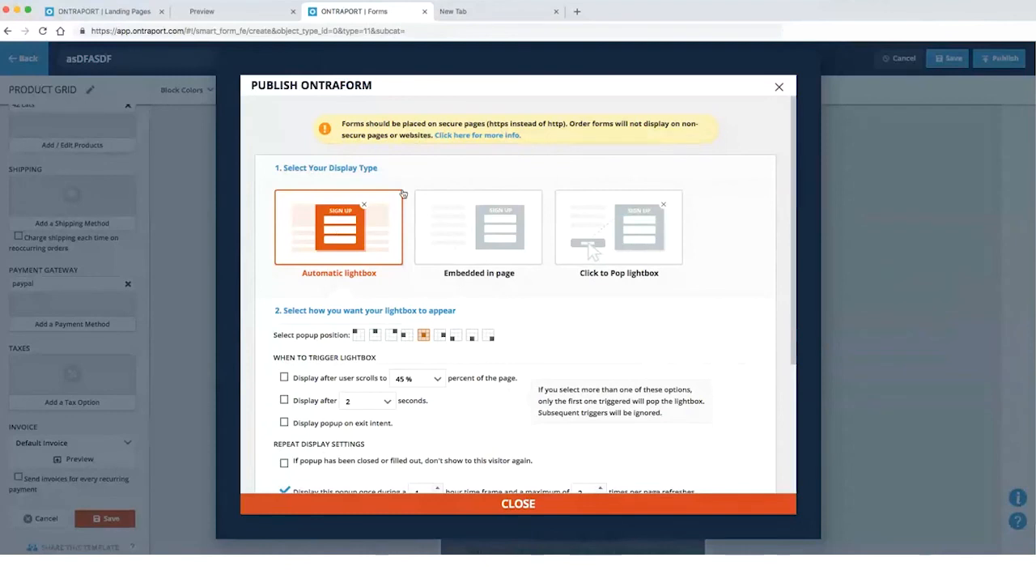
scroll(410, 153, down, 1)
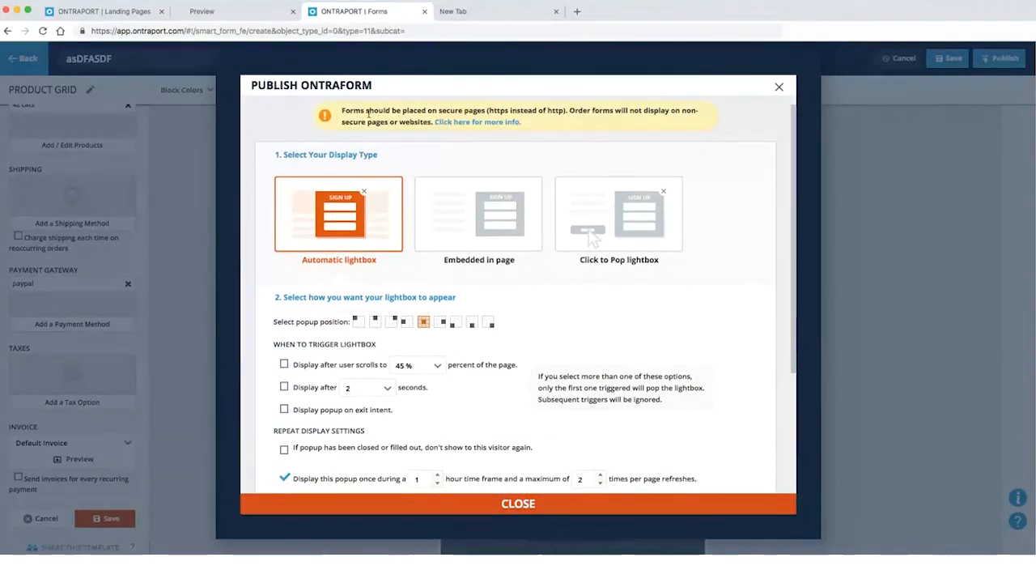
drag(350, 110, 369, 128)
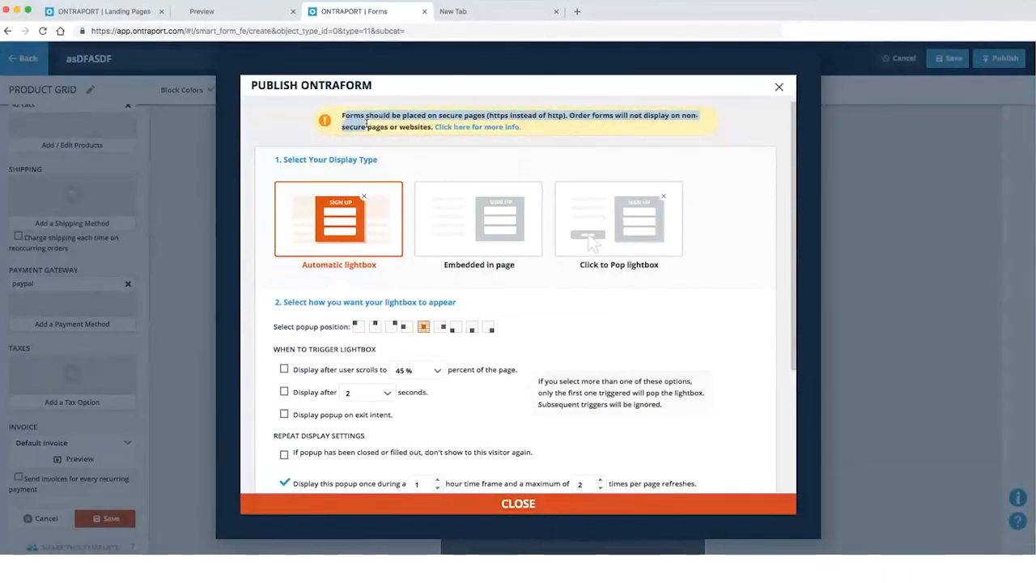
mouse_move(376, 122)
mouse_down()
mouse_move(437, 114)
mouse_move(371, 127)
mouse_up()
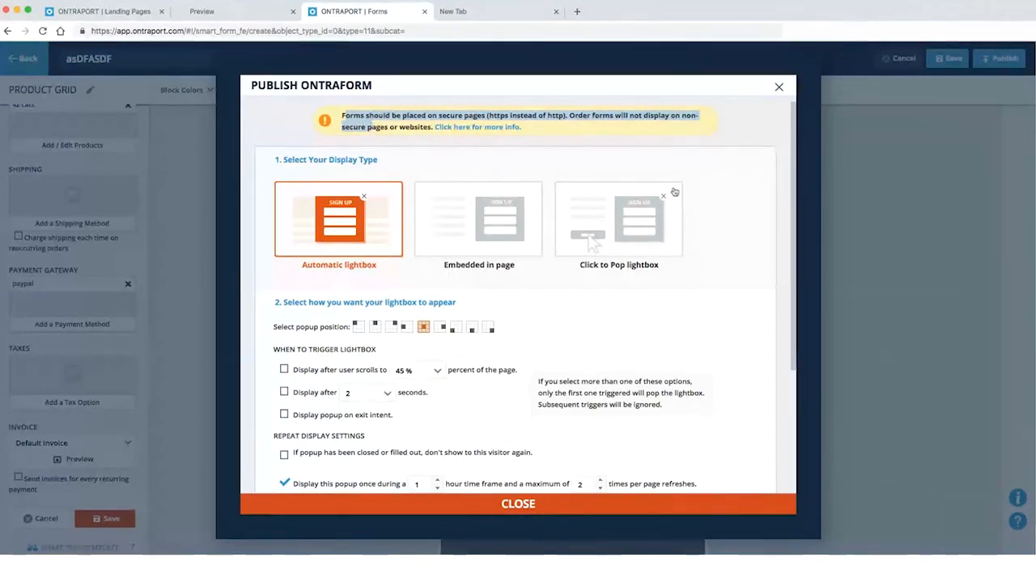
click(684, 203)
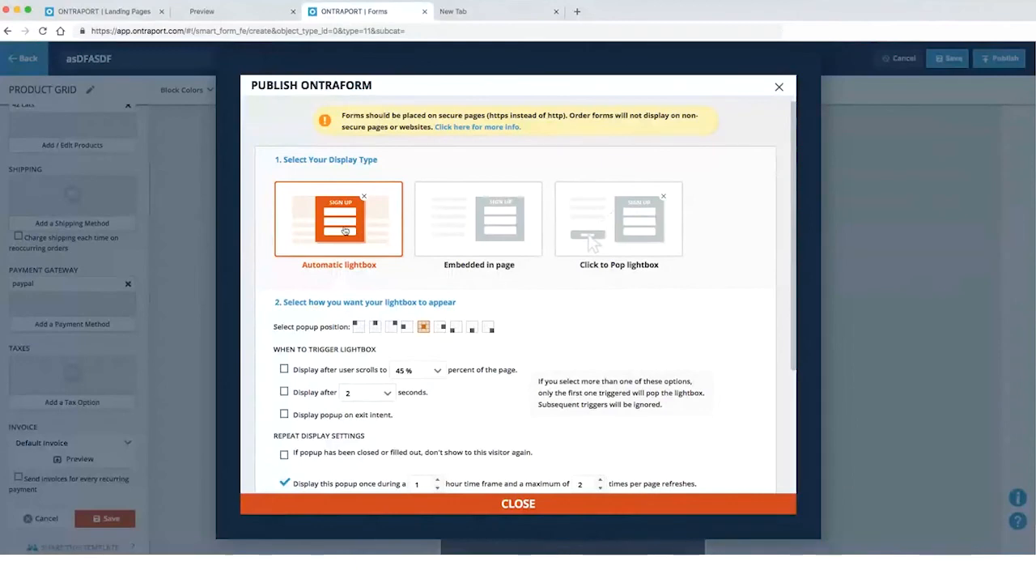
scroll(545, 238, down, 1)
scroll(543, 240, up, 1)
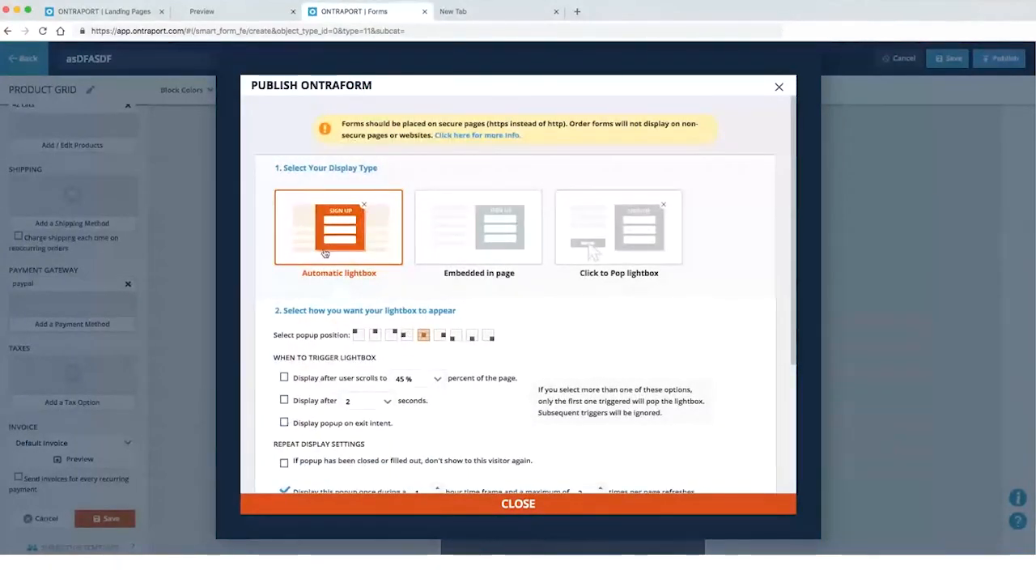
scroll(330, 360, down, 2)
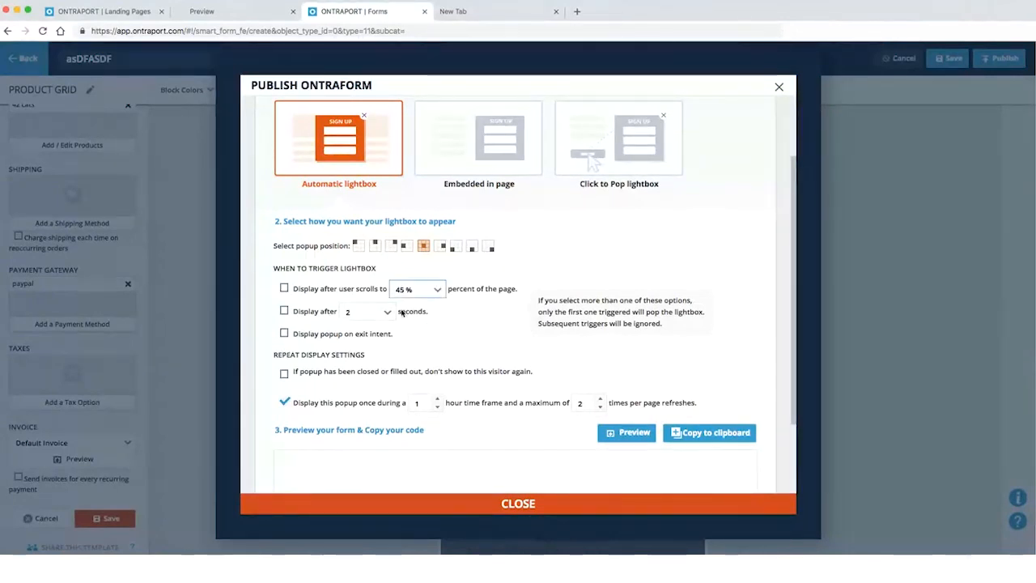
Trigger the lightbox at 45% scroll and on exit intent, hide it for returning visitors, copy the code
click(283, 289)
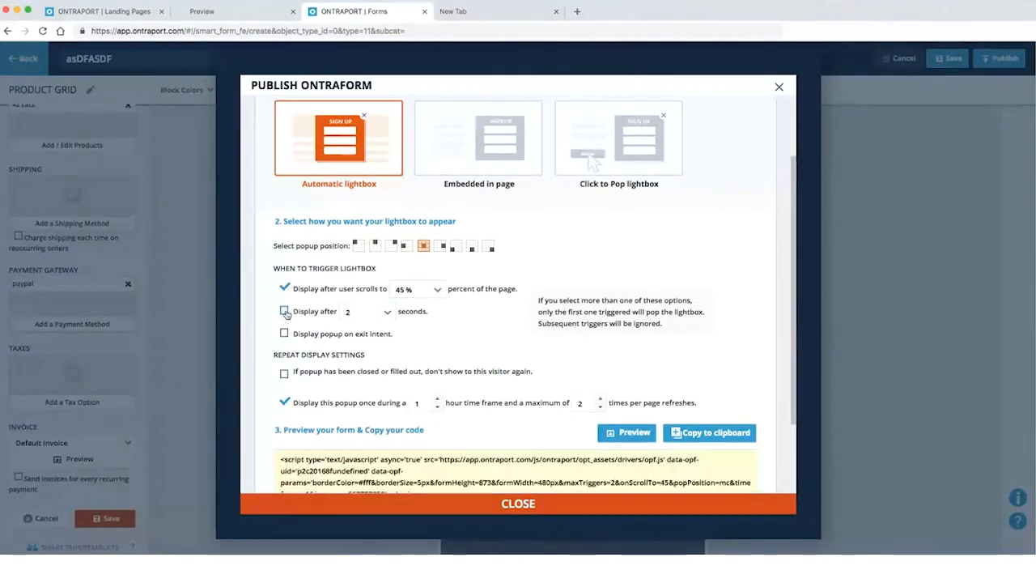
click(284, 334)
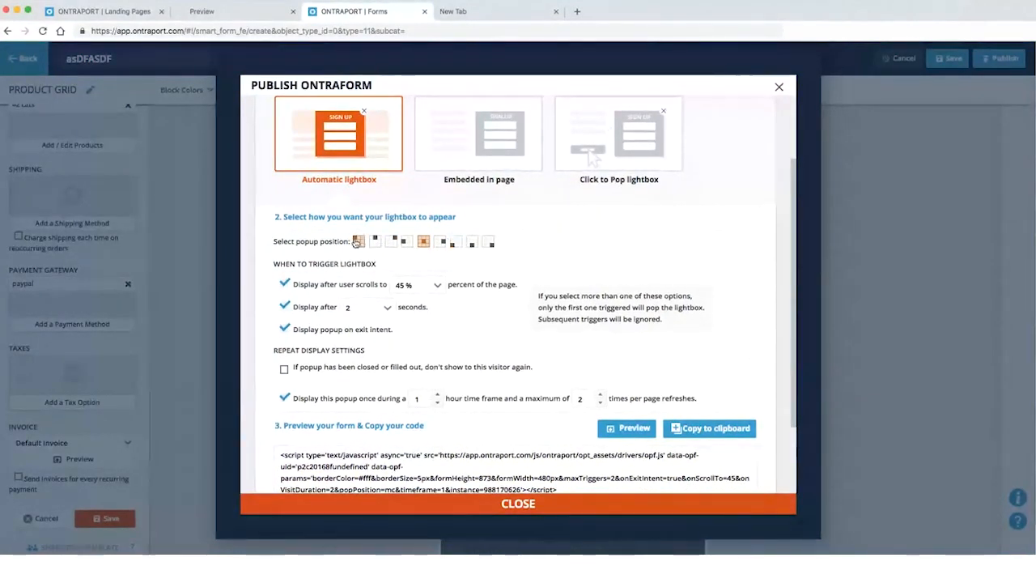
scroll(356, 267, down, 2)
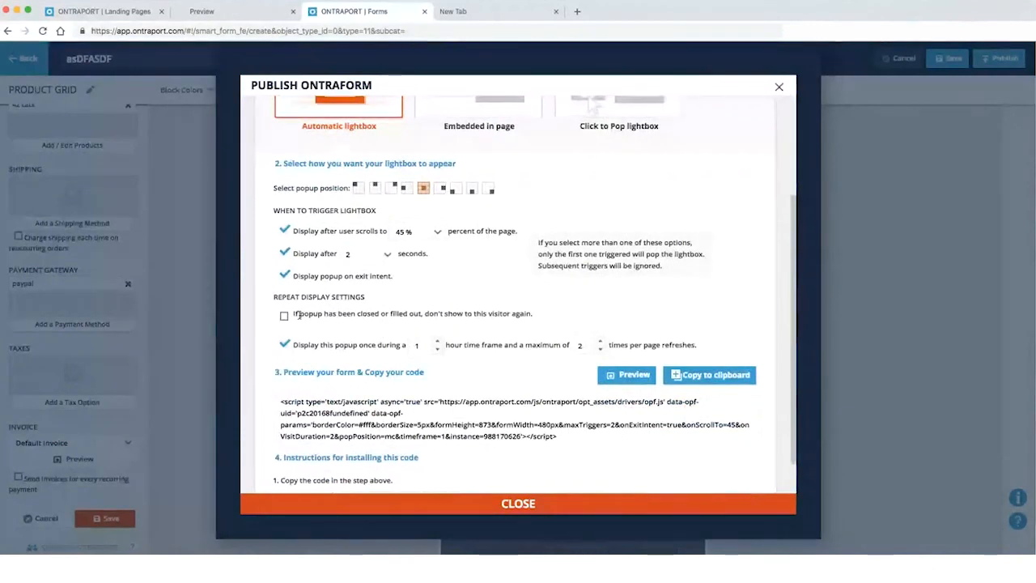
click(284, 319)
scroll(300, 328, down, 1)
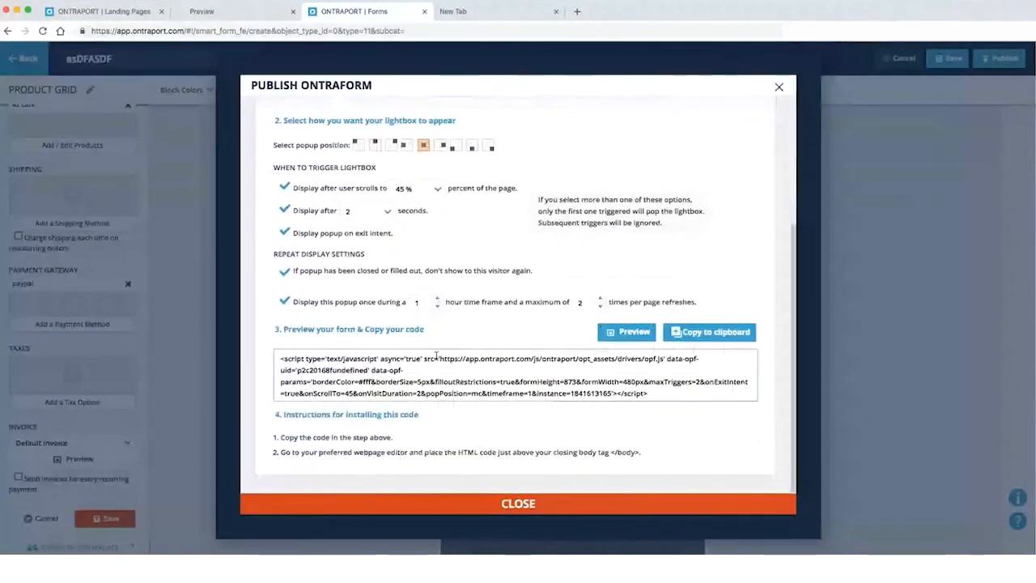
click(284, 271)
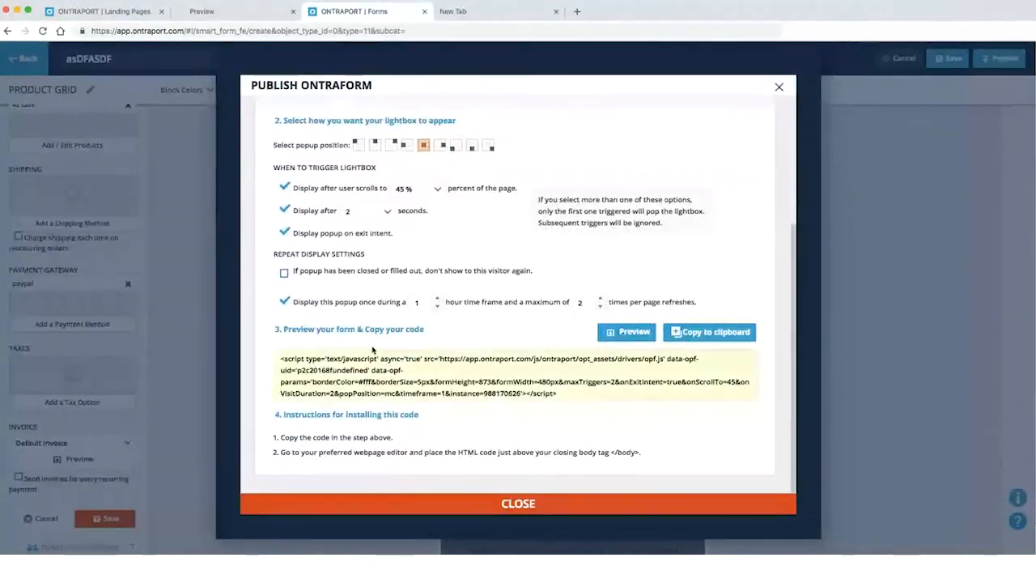
click(284, 273)
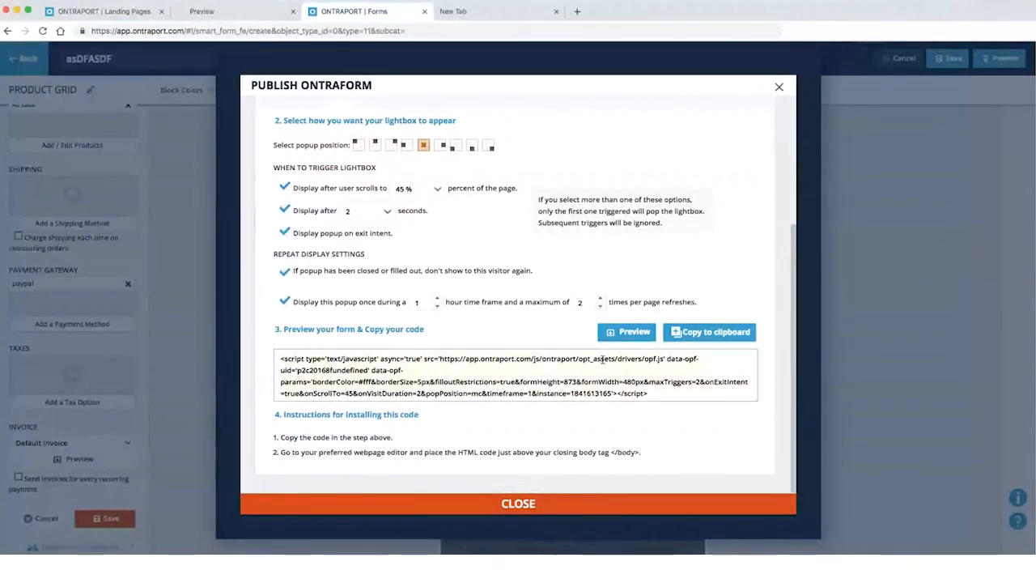
click(701, 333)
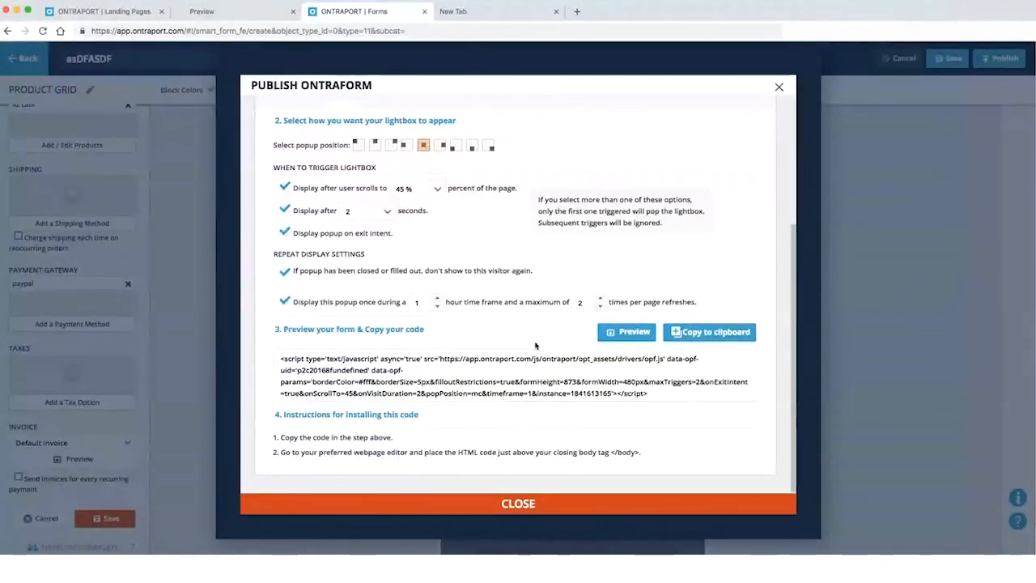
scroll(535, 343, up, 3)
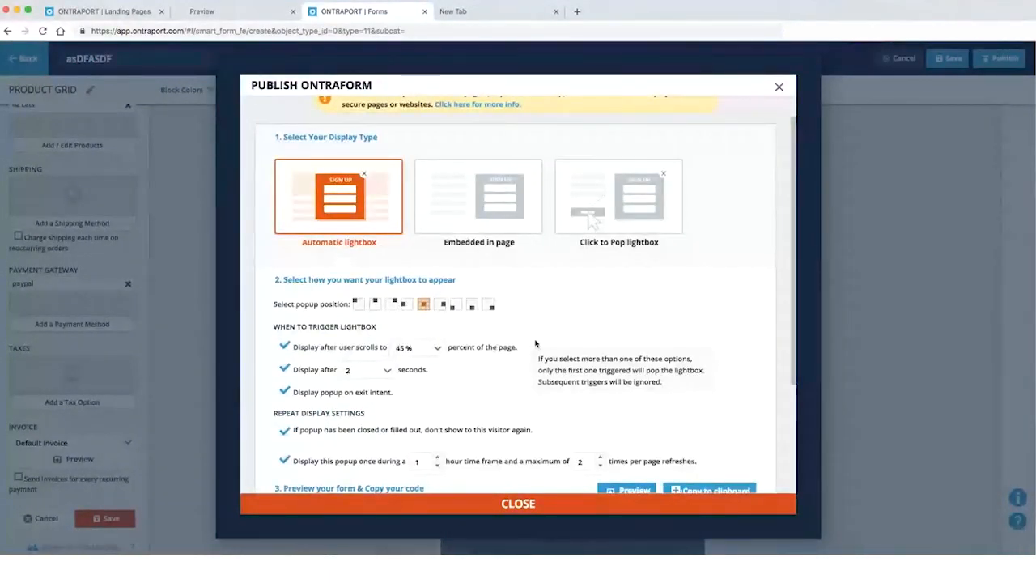
scroll(534, 344, up, 1)
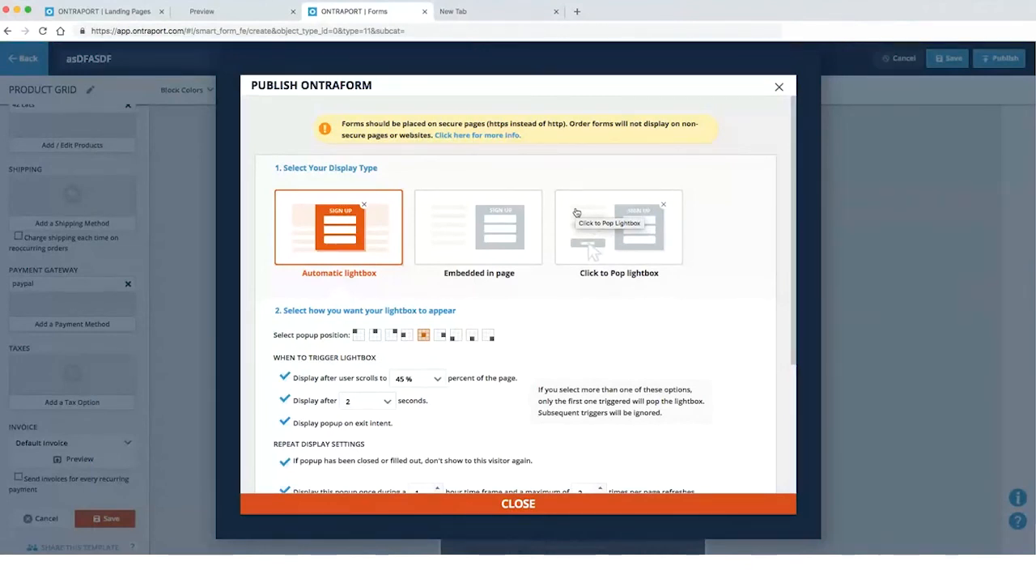
Try the Embedded in page code, then switch to a Click to Pop lightbox with 'Register Now!' link
click(450, 260)
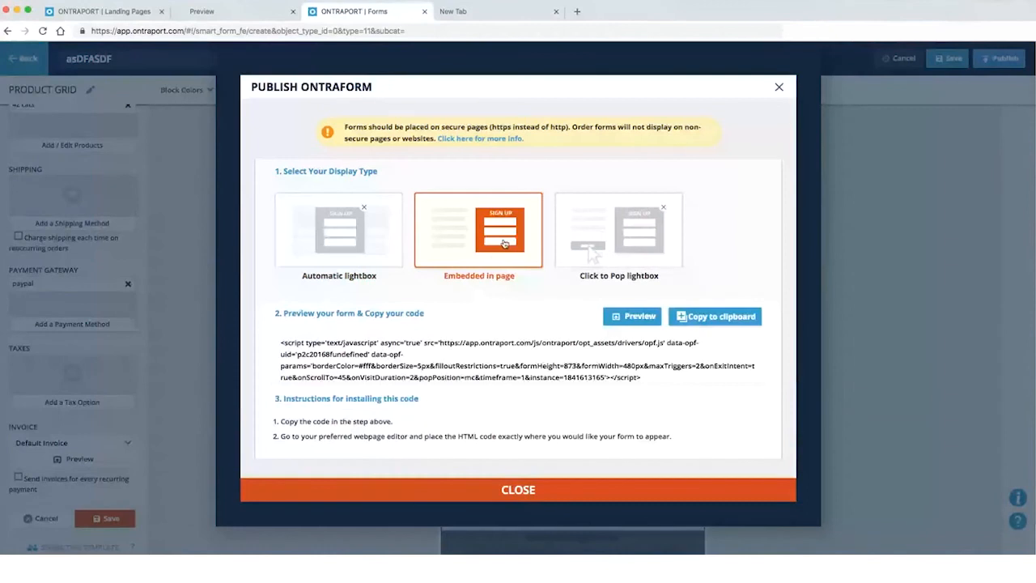
drag(324, 383, 279, 338)
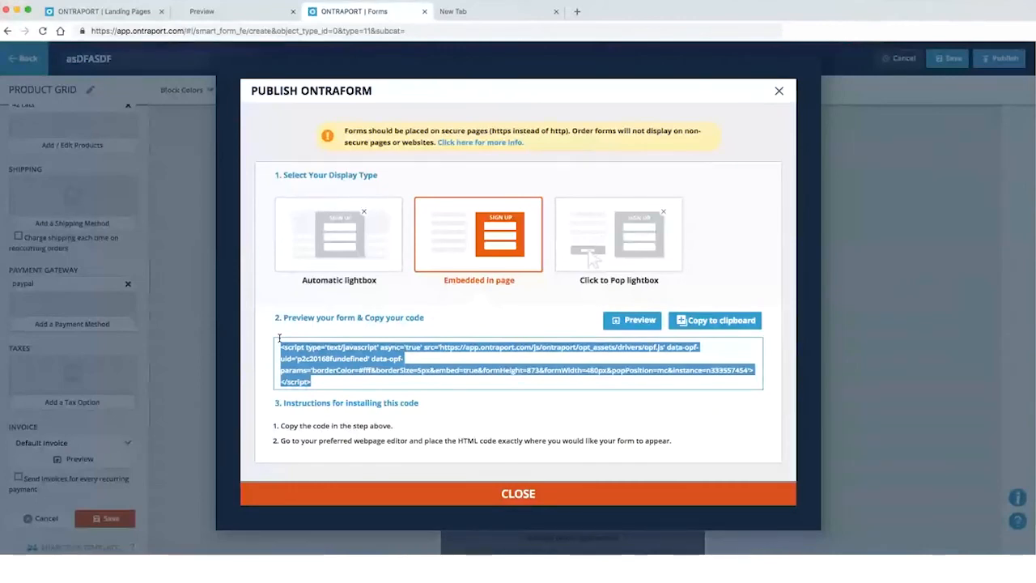
click(602, 247)
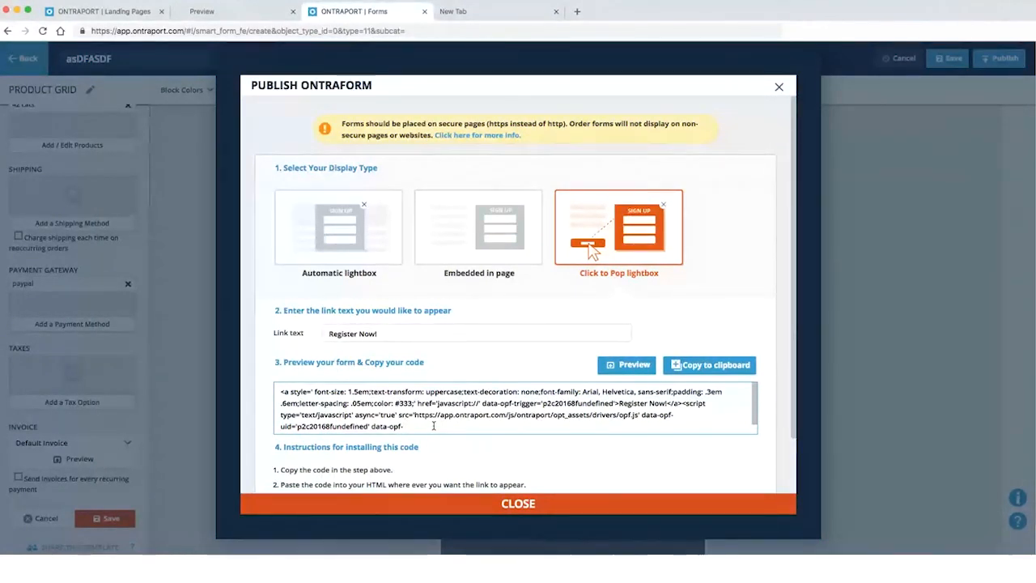
scroll(433, 425, down, 4)
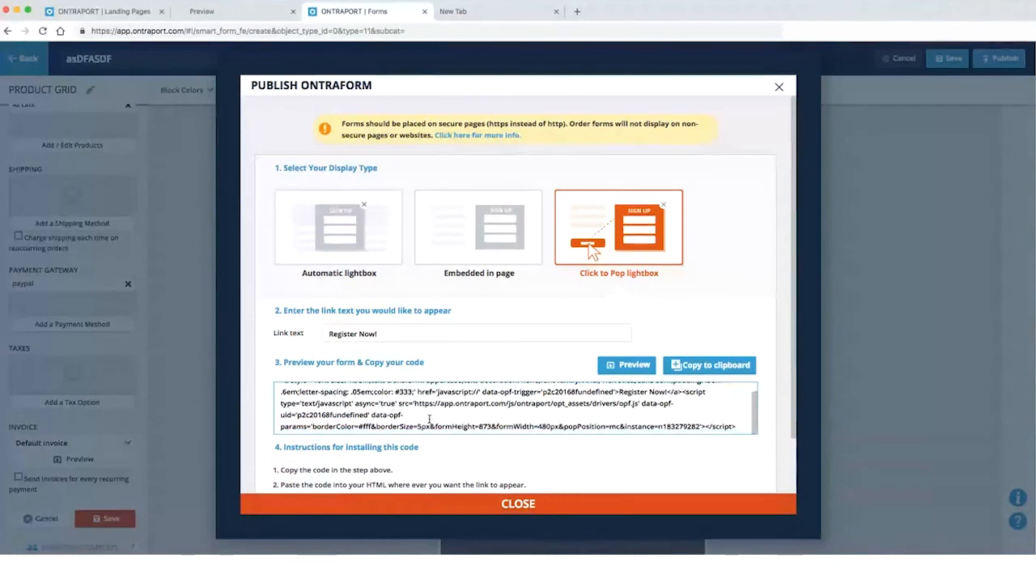
scroll(438, 376, up, 1)
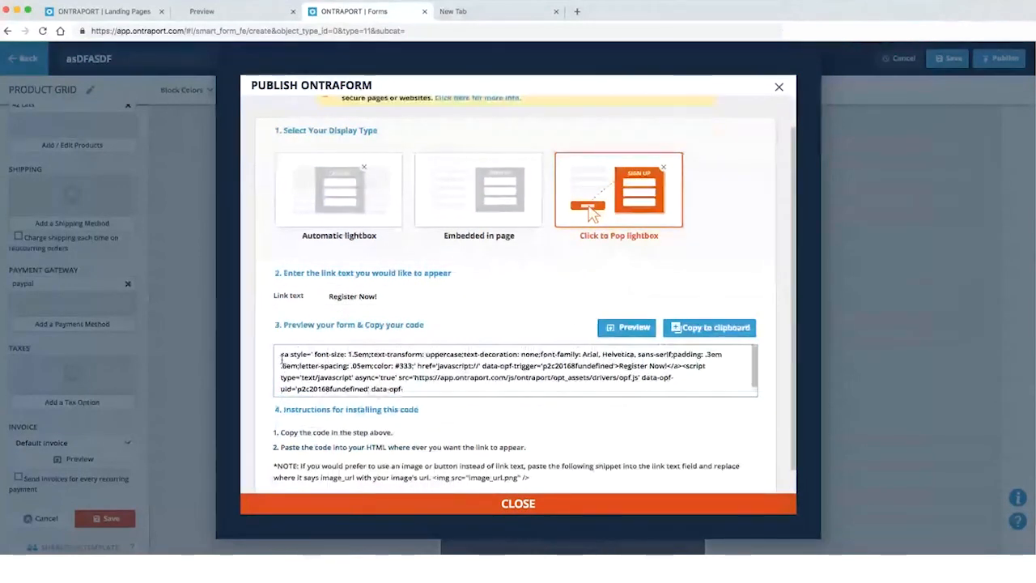
drag(281, 354, 684, 397)
click(741, 389)
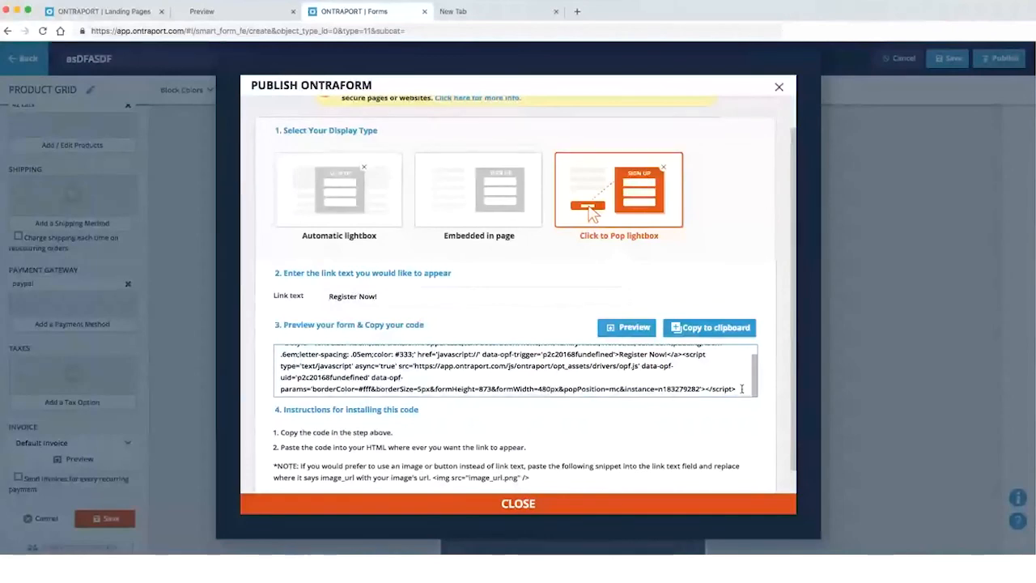
scroll(741, 388, down, 1)
scroll(615, 372, up, 2)
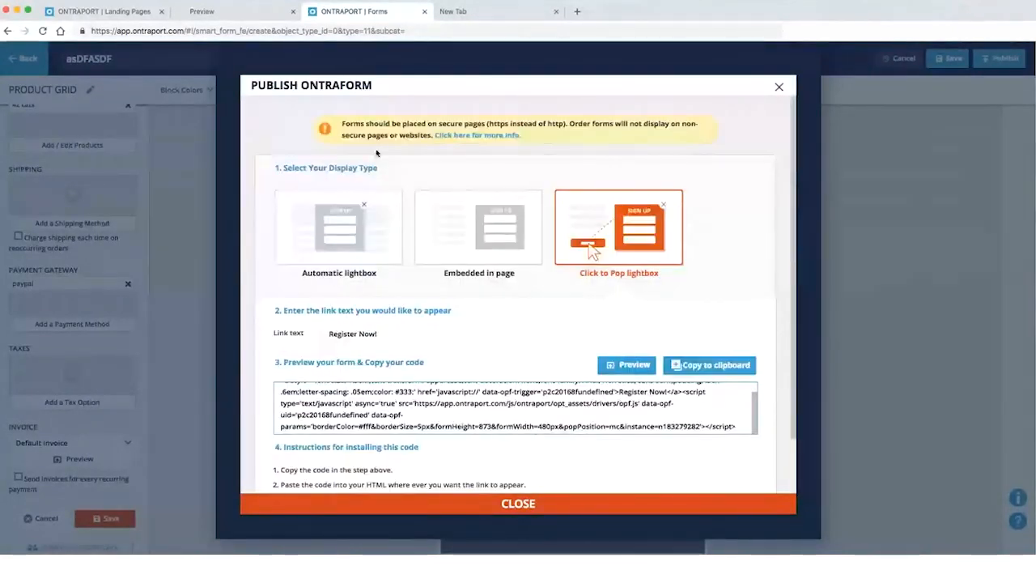
Close the Publish dialog and Product Grid settings, then open and cancel the order form's Form Settings
click(778, 86)
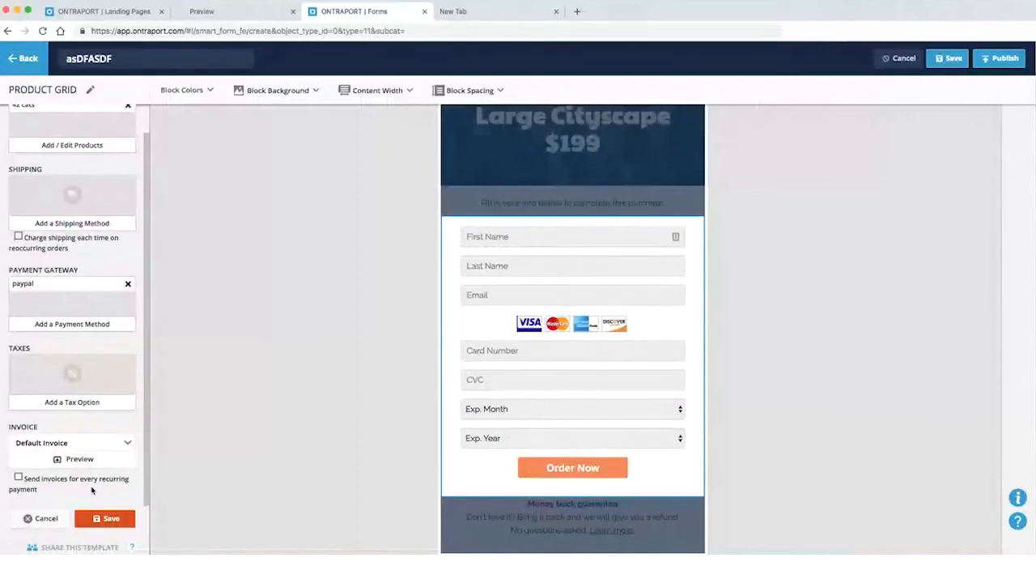
click(60, 516)
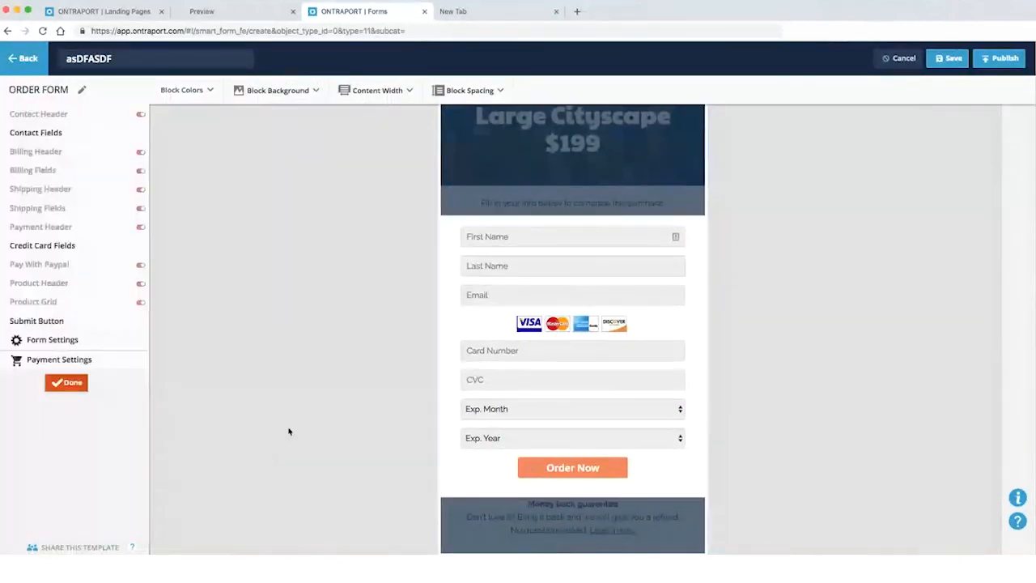
click(70, 343)
scroll(463, 377, down, 8)
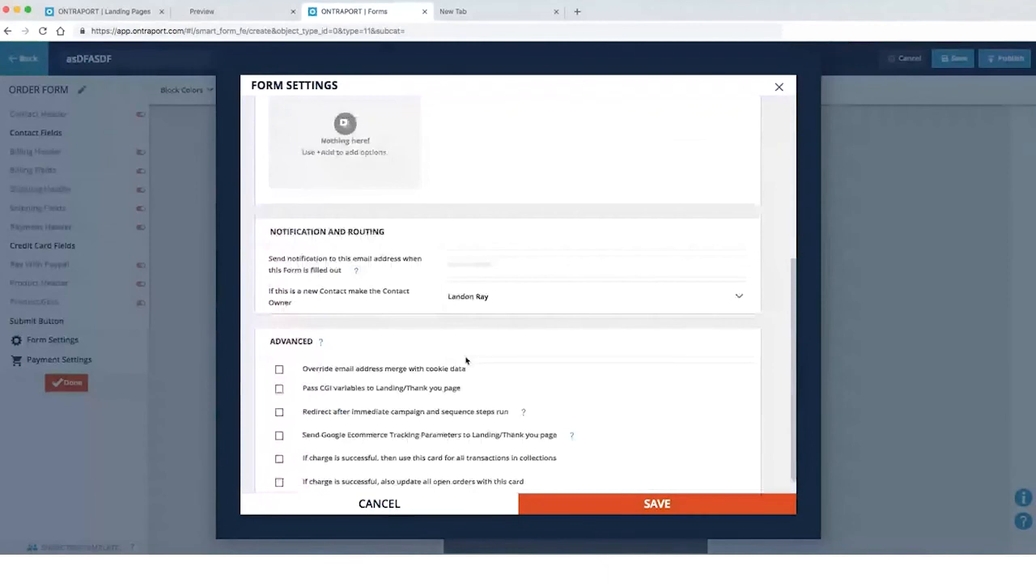
scroll(461, 379, up, 8)
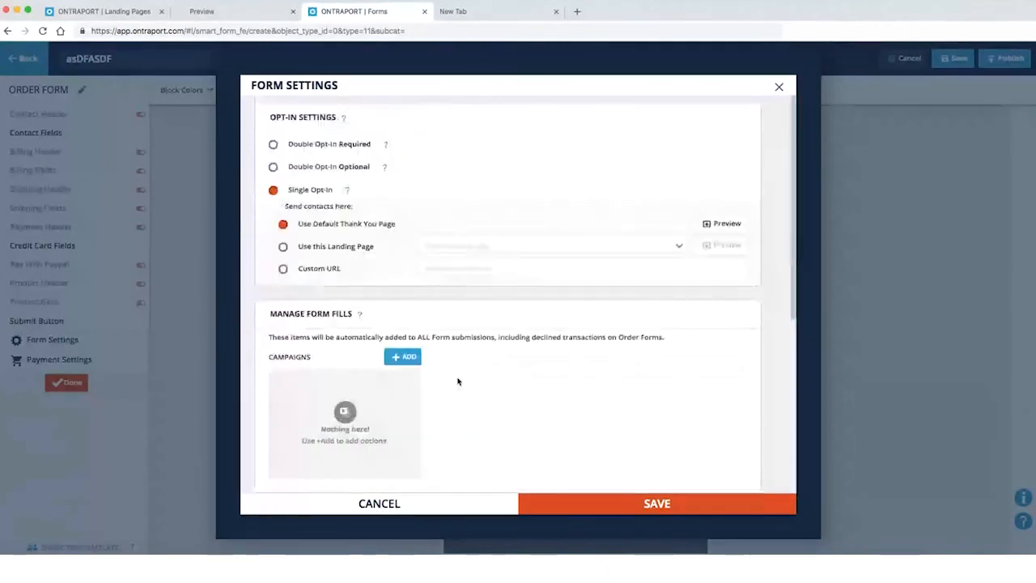
click(377, 503)
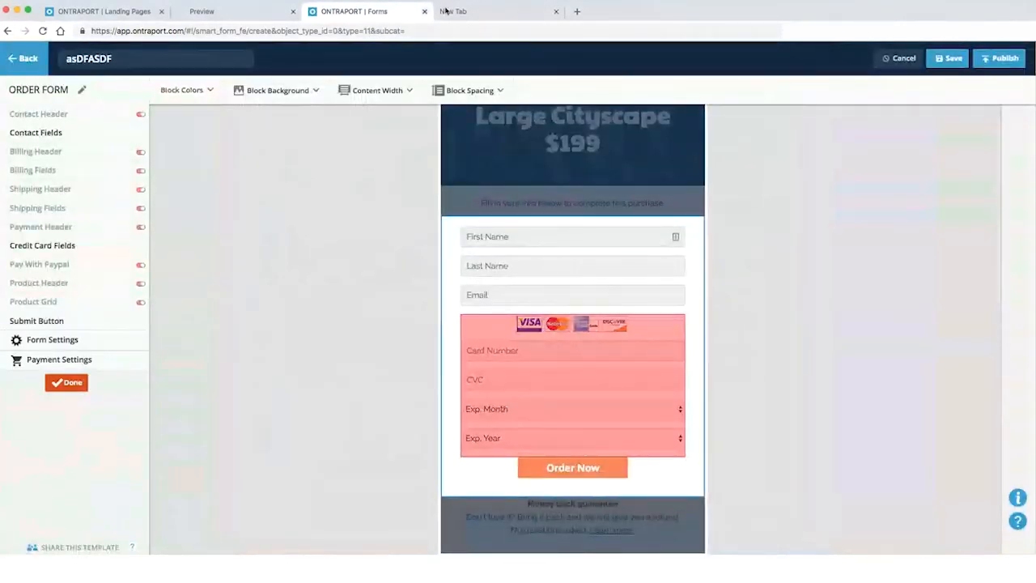